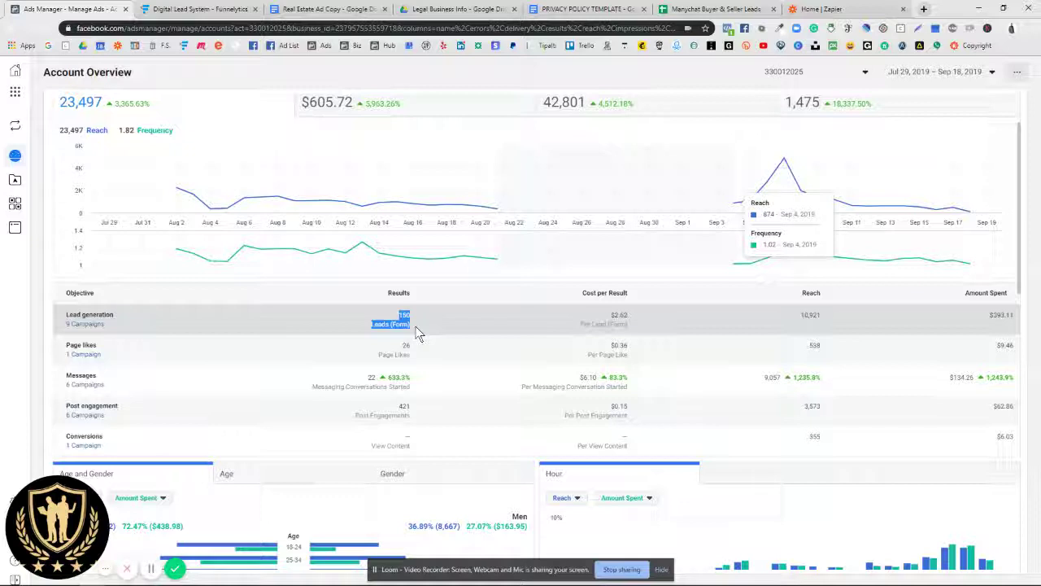
Step: Highlight the 150 form leads result, then switch to the Digital Lead System funnel in Funnelytics
drag(611, 311, 633, 329)
click(621, 317)
click(185, 10)
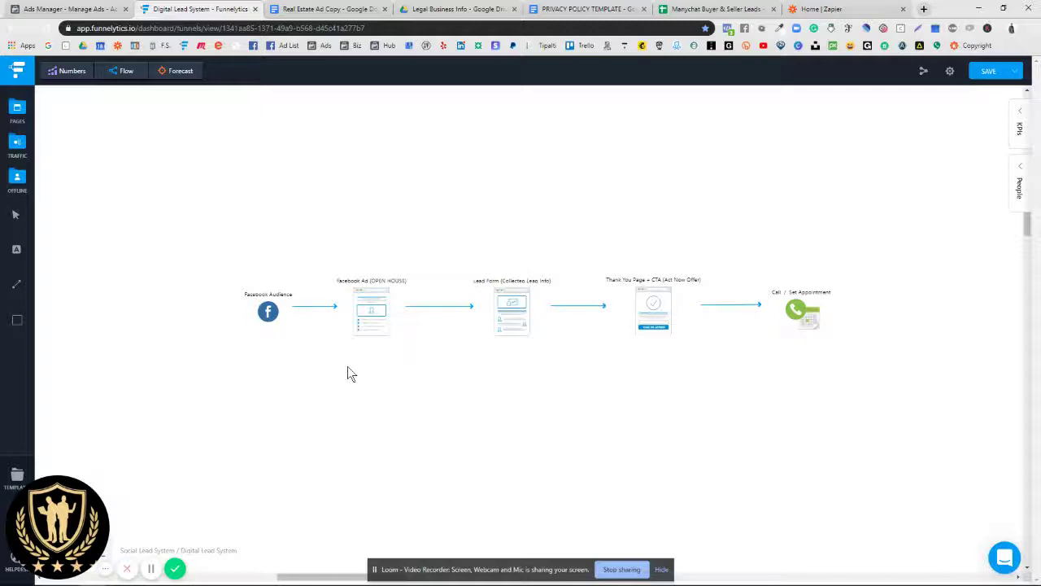
scroll(348, 371, down, 10)
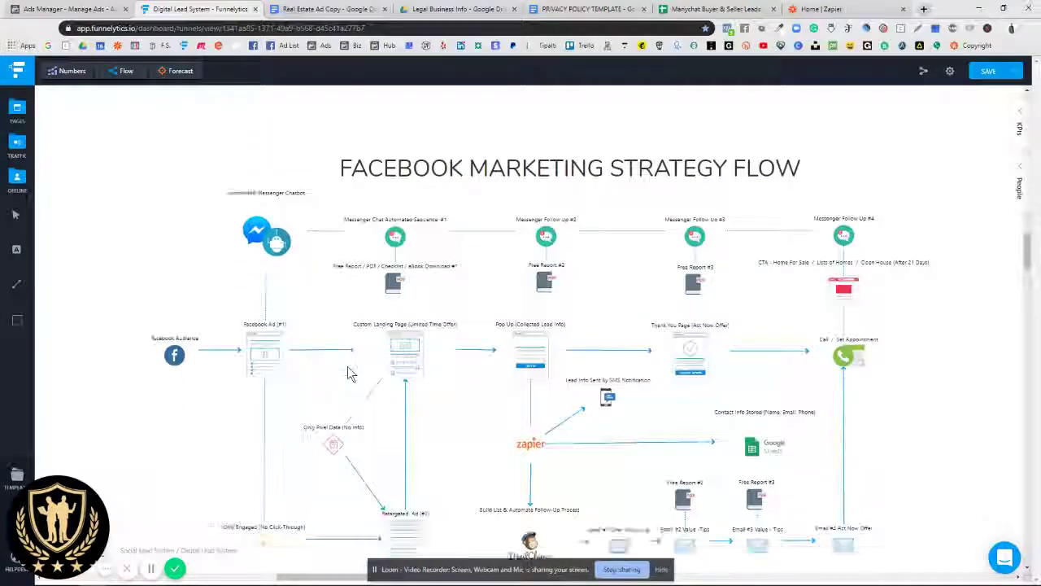
scroll(348, 372, up, 2)
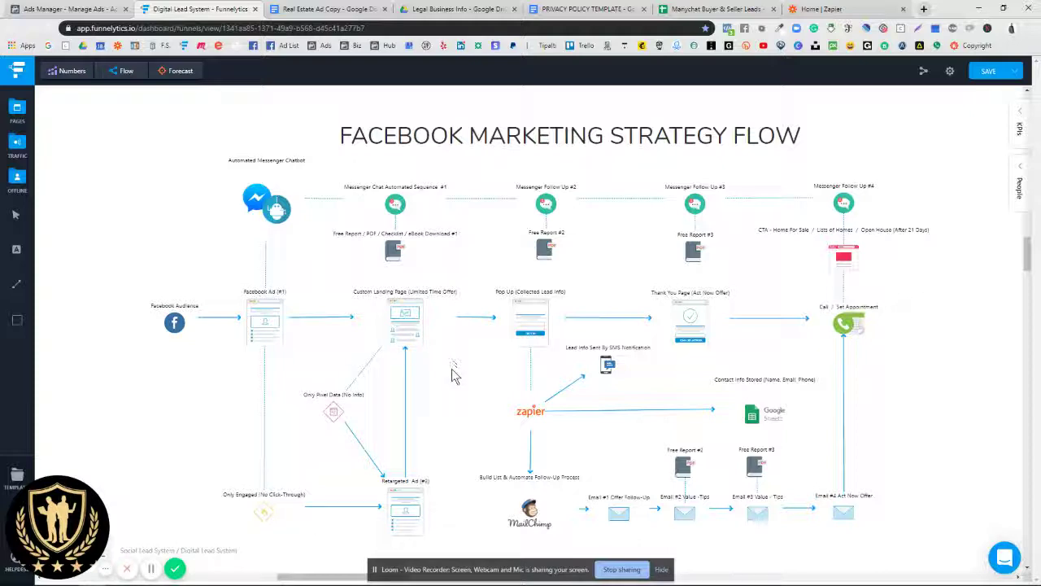
scroll(446, 372, up, 5)
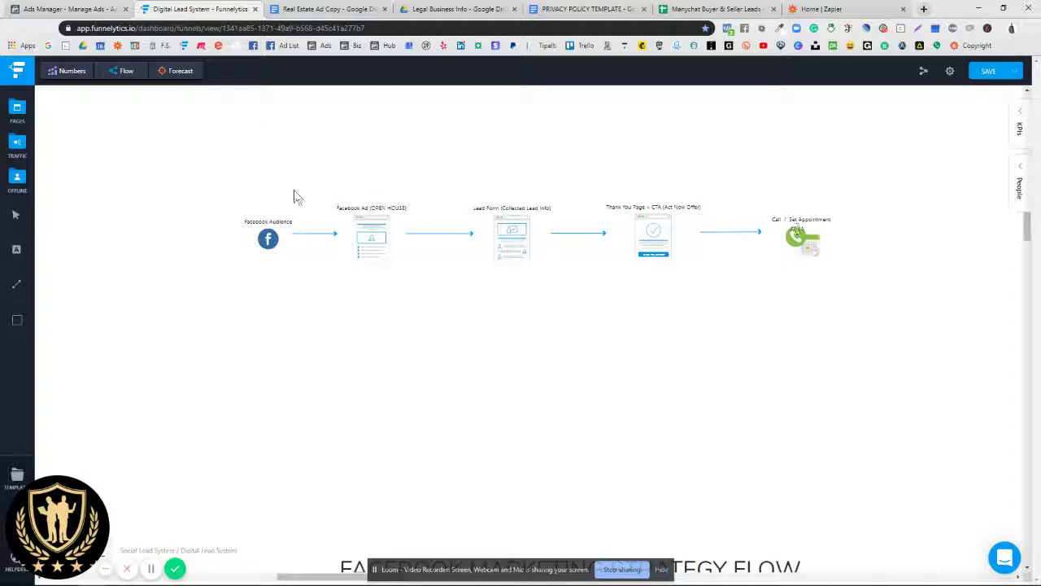
Step: Return to Ads Manager, open the Campaigns list, and start a new campaign
click(77, 10)
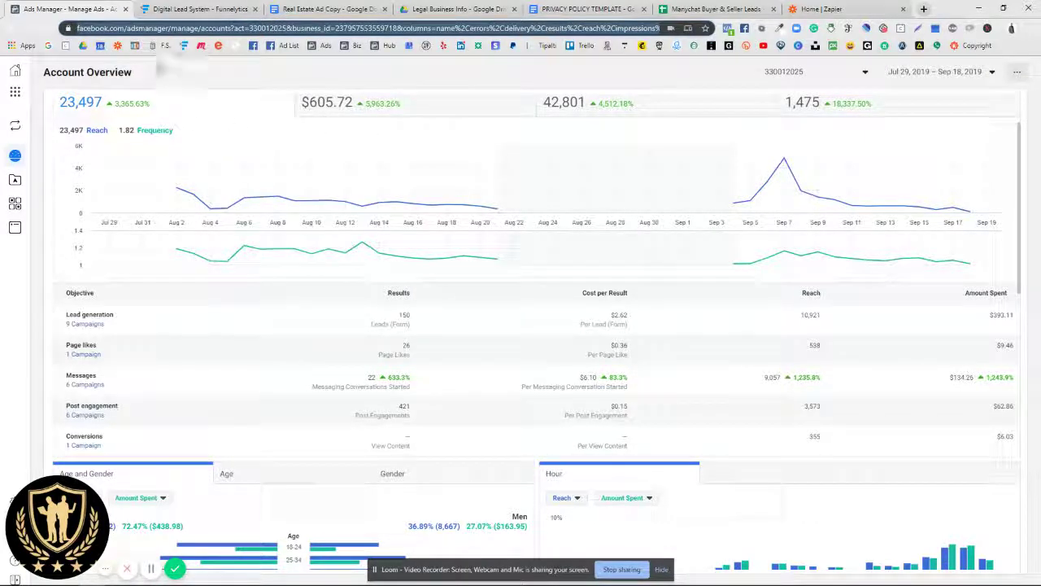
mouse_move(14, 185)
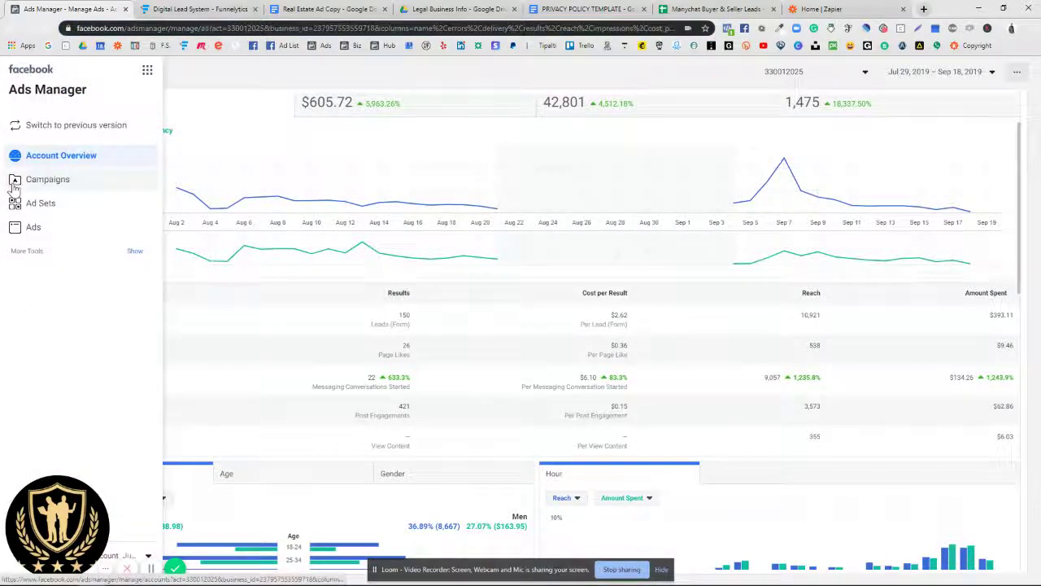
click(84, 179)
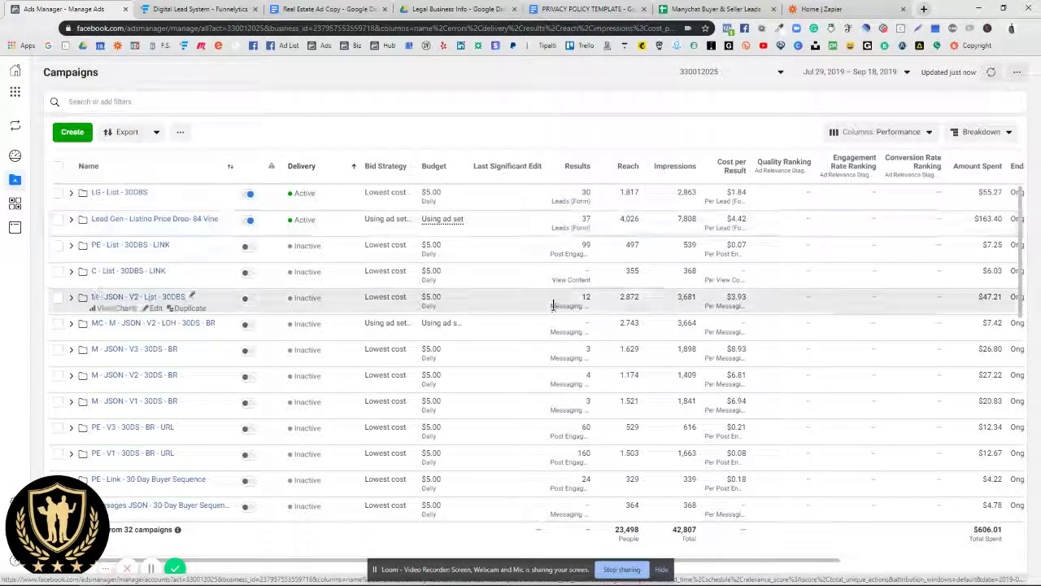
scroll(563, 390, down, 5)
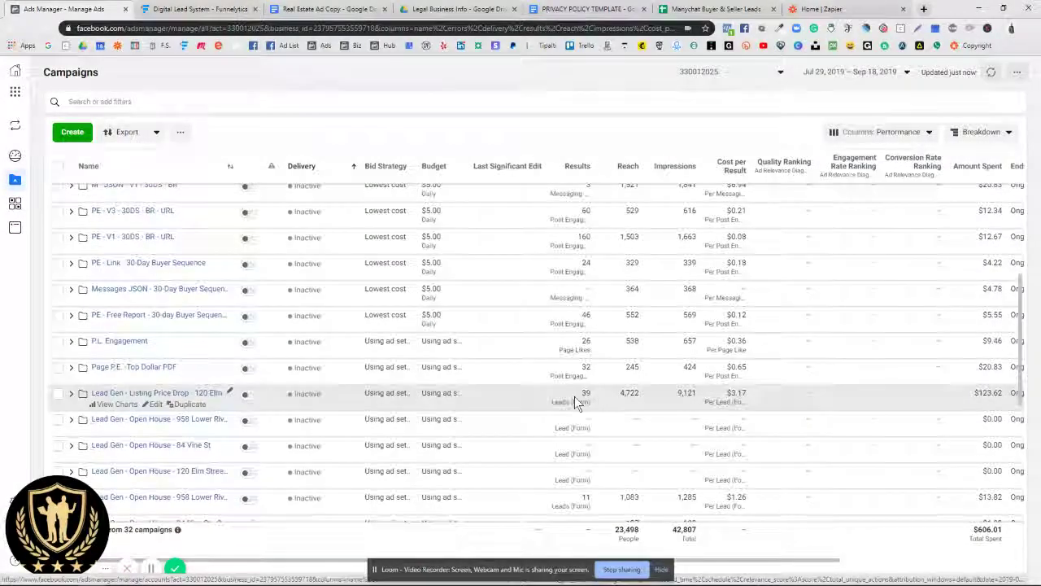
scroll(565, 399, down, 5)
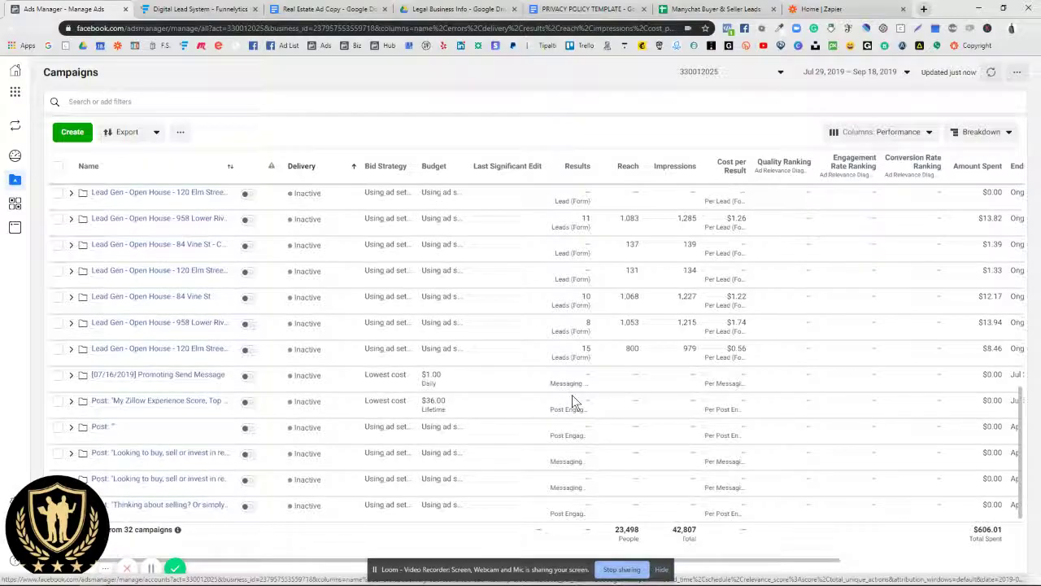
scroll(572, 395, up, 7)
scroll(553, 342, up, 5)
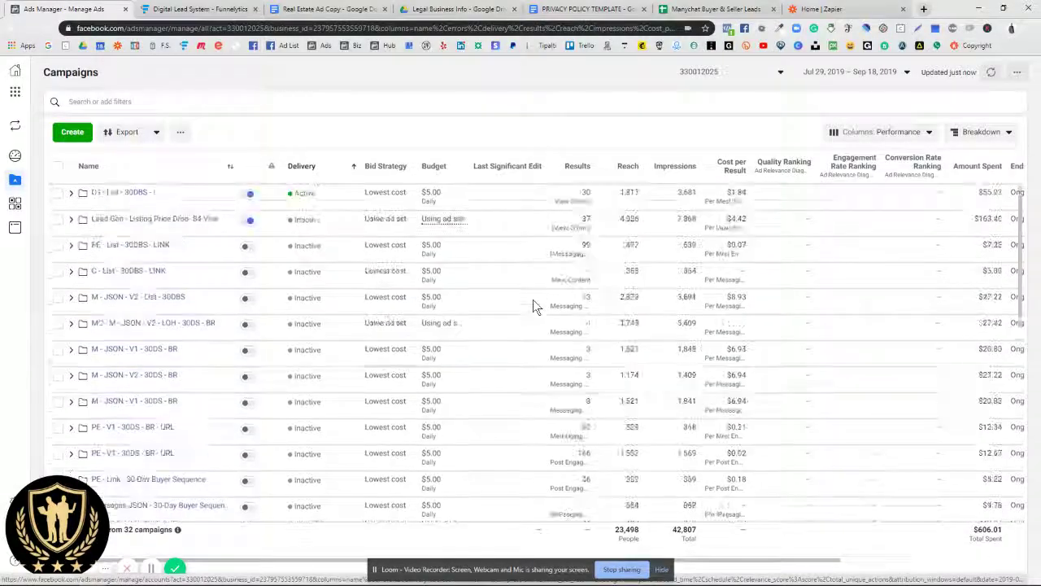
click(71, 133)
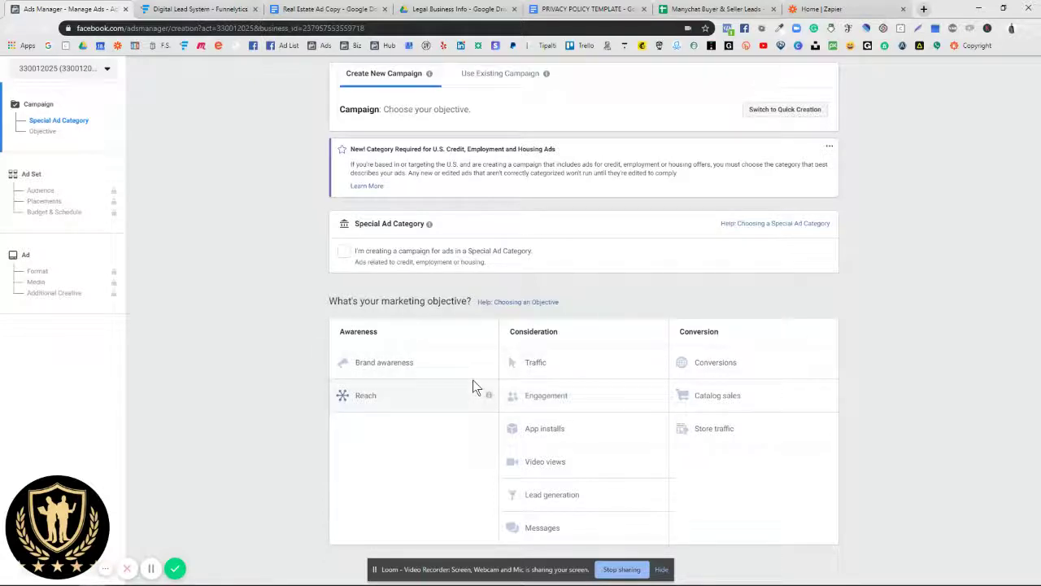
Step: Mark the campaign as a Housing special ad category
mouse_move(370, 224)
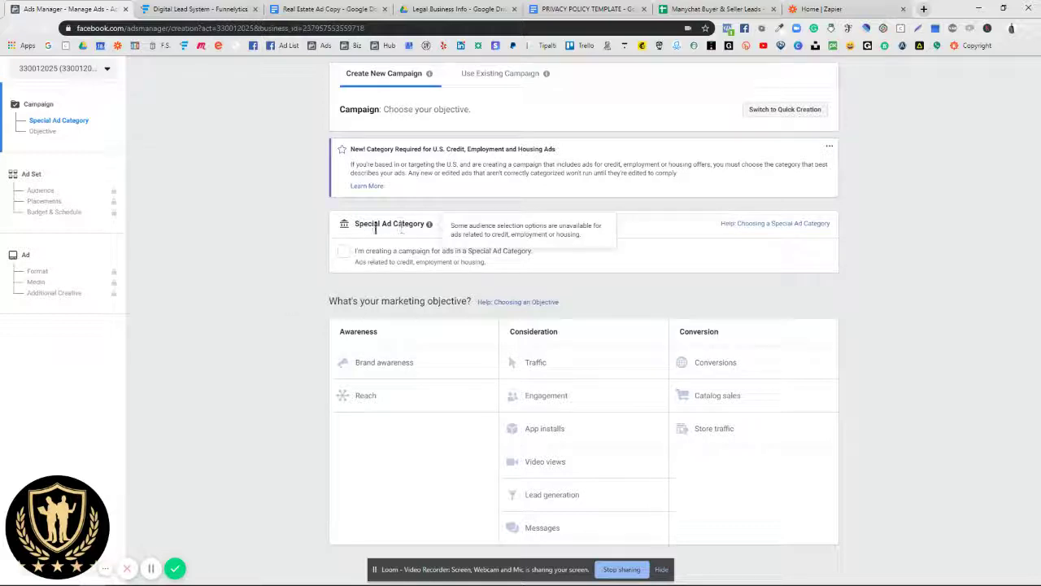
drag(355, 228, 432, 232)
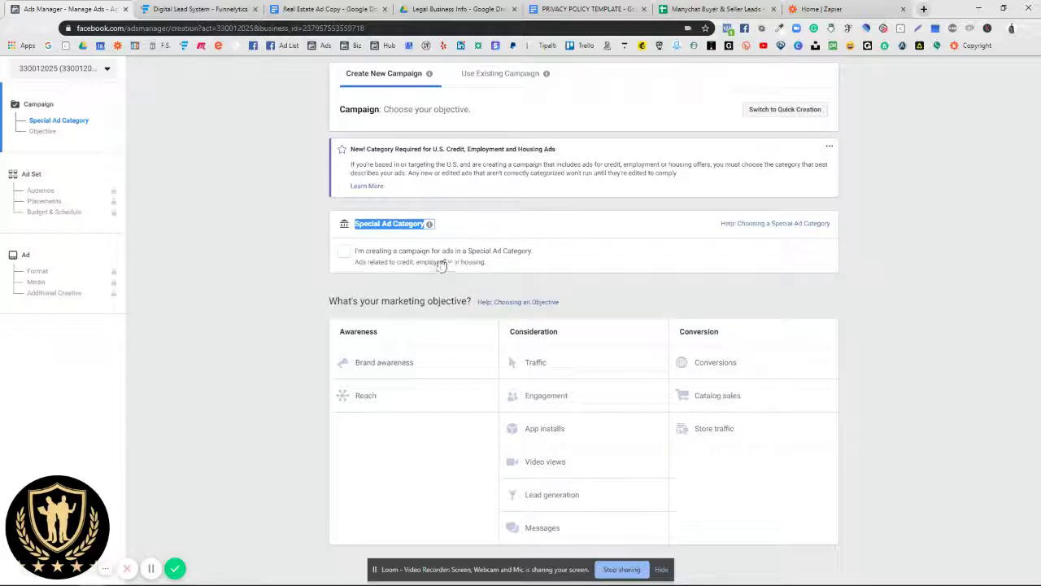
click(344, 254)
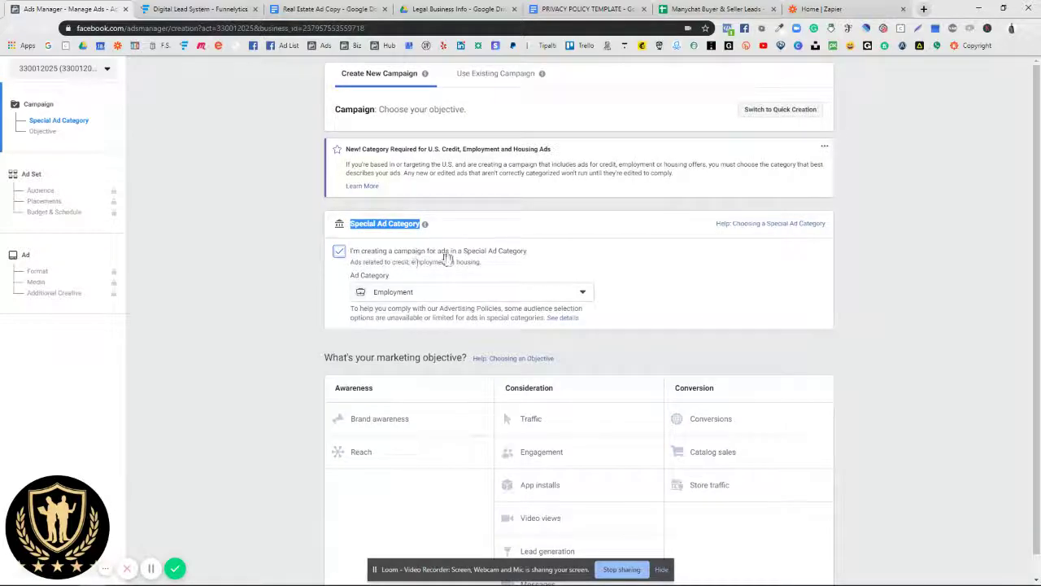
click(415, 295)
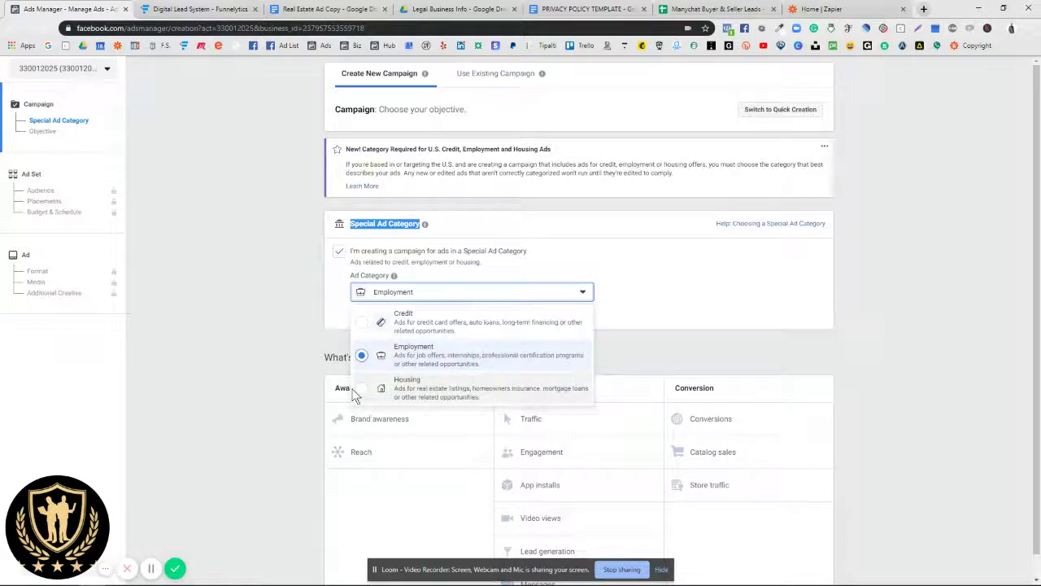
click(365, 394)
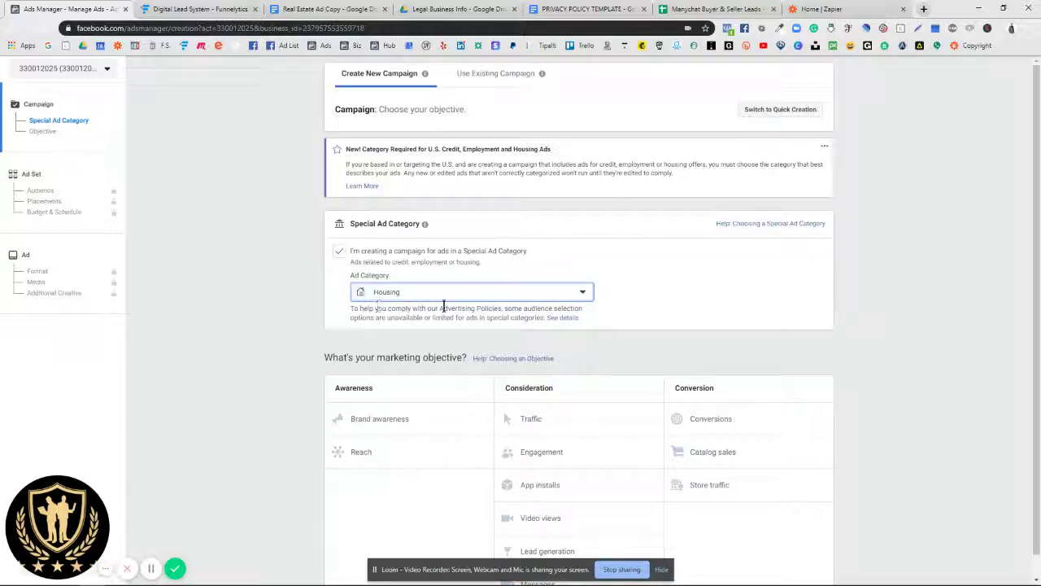
Step: Choose Lead generation as the campaign objective
scroll(462, 285, down, 1)
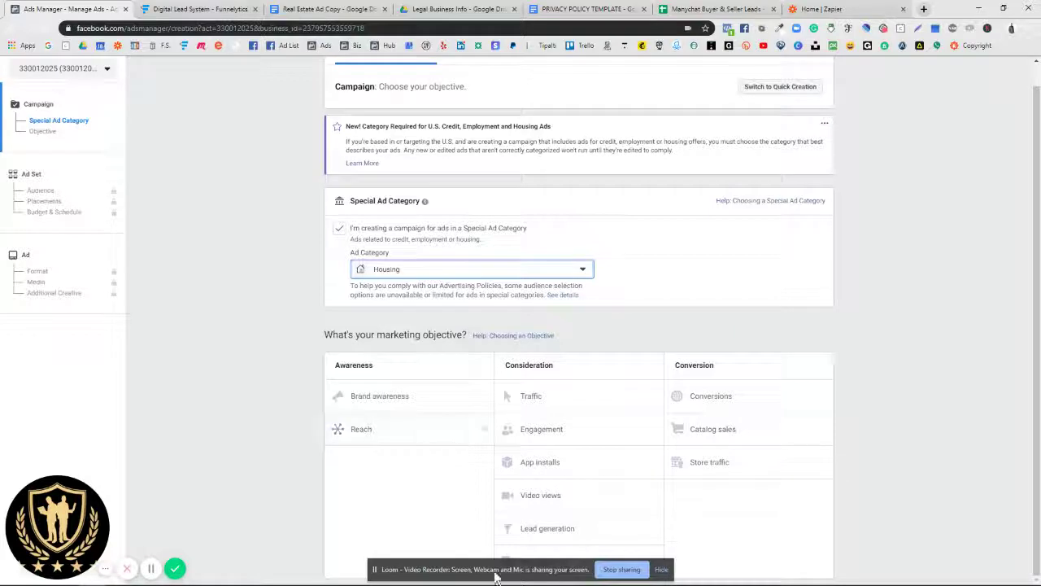
click(661, 569)
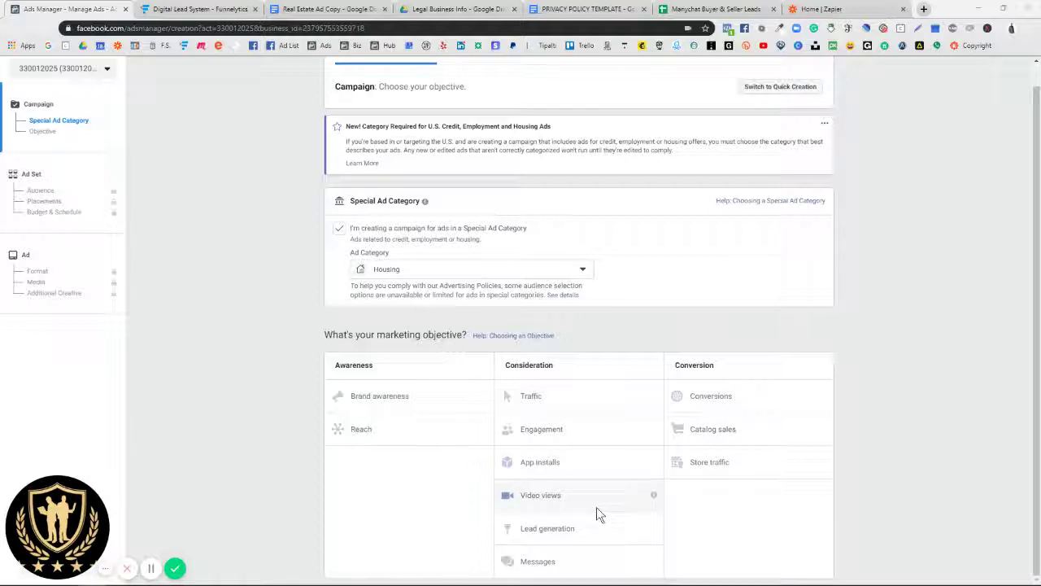
click(541, 530)
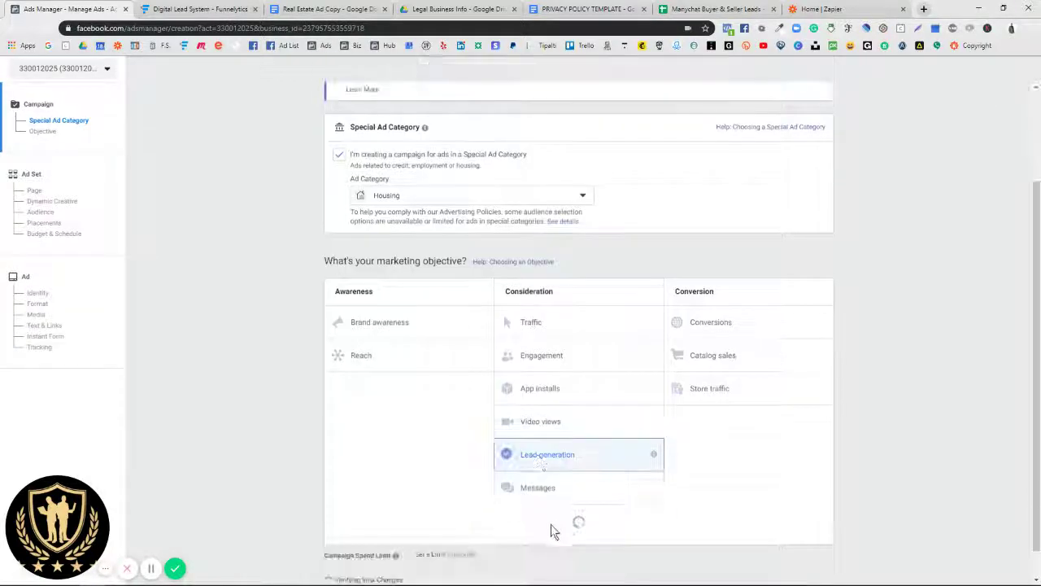
scroll(573, 443, down, 5)
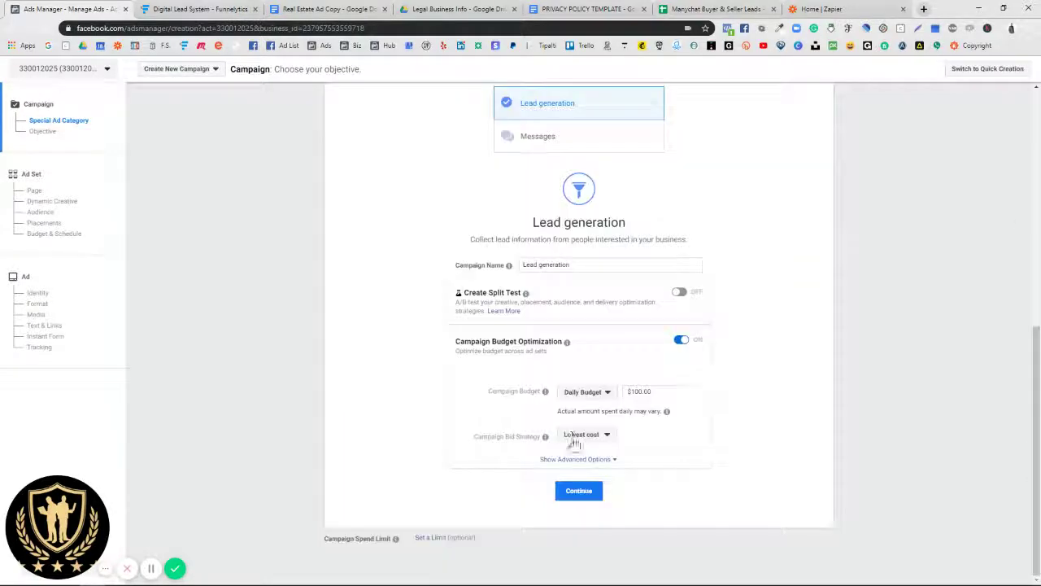
drag(582, 268, 495, 268)
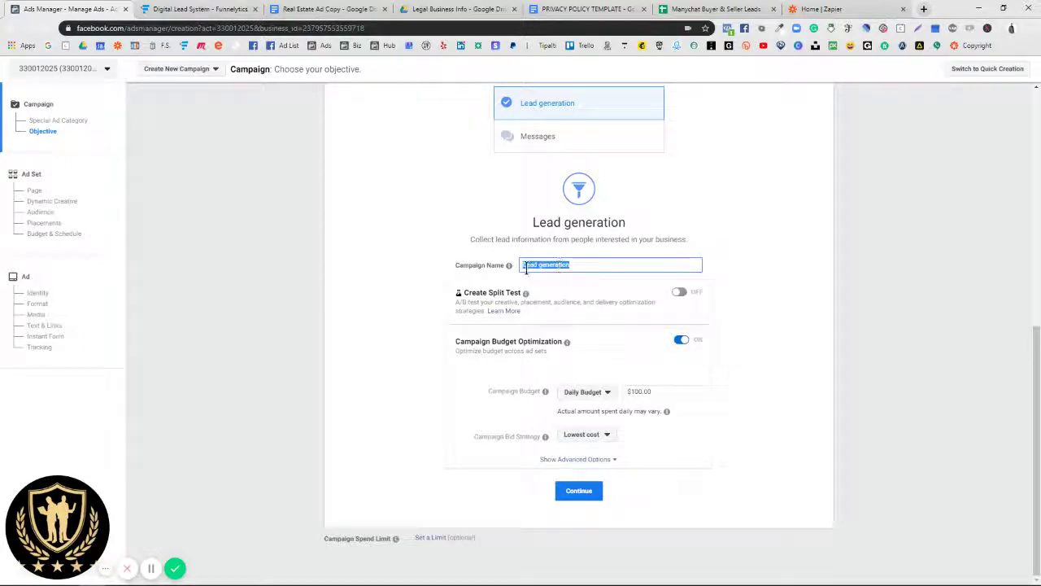
click(601, 267)
double_click(601, 267)
text(U)
scroll(592, 221, up, 2)
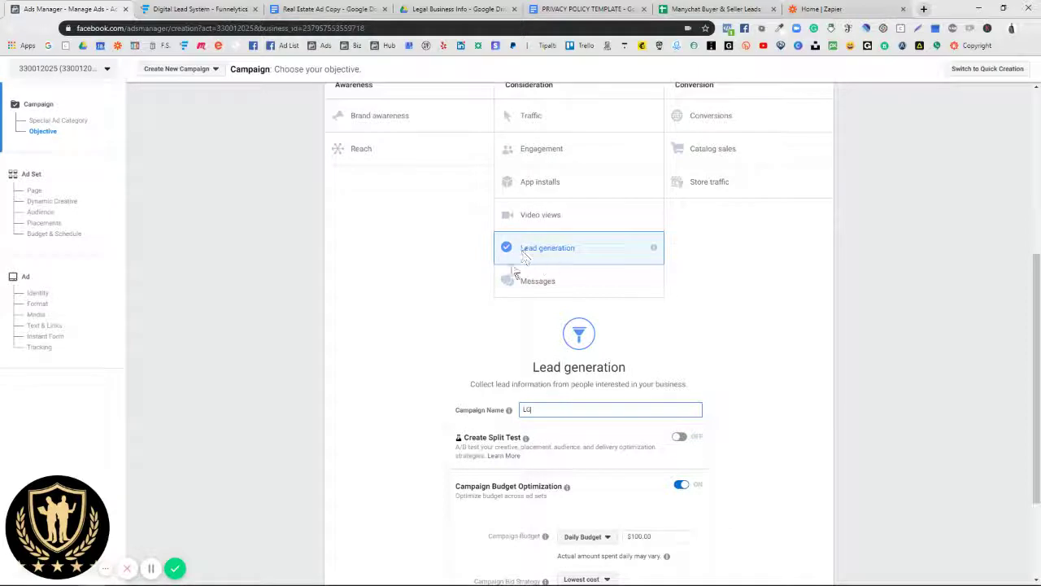
scroll(548, 258, down, 3)
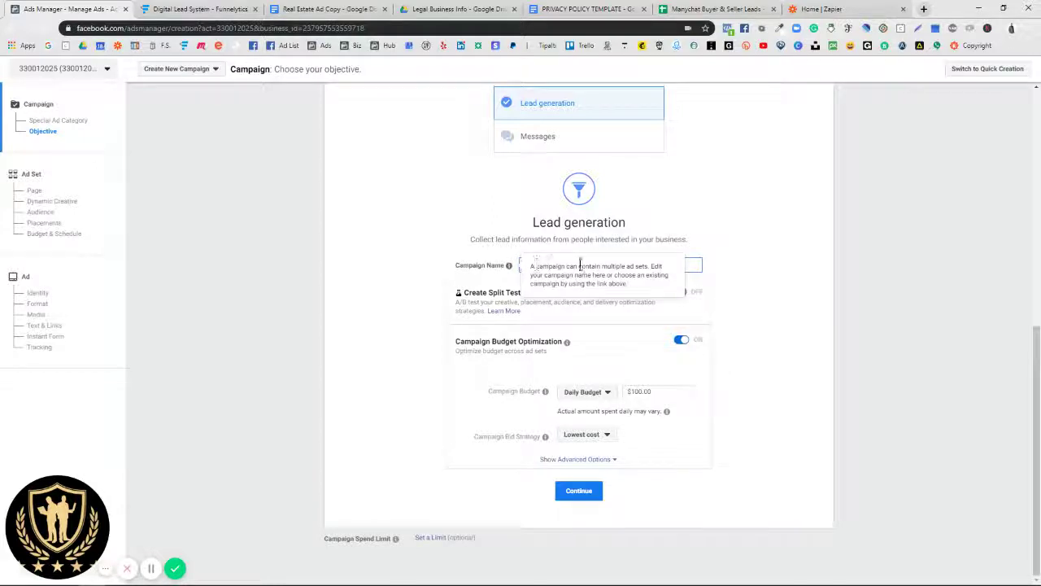
Step: Copy the full campaign name for reuse
triple_click(621, 265)
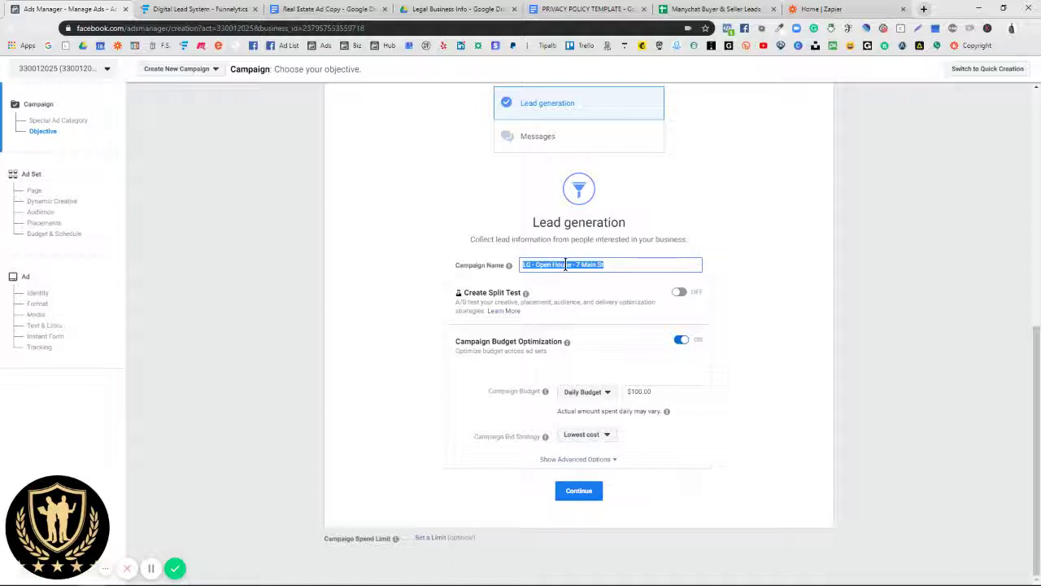
right_click(566, 265)
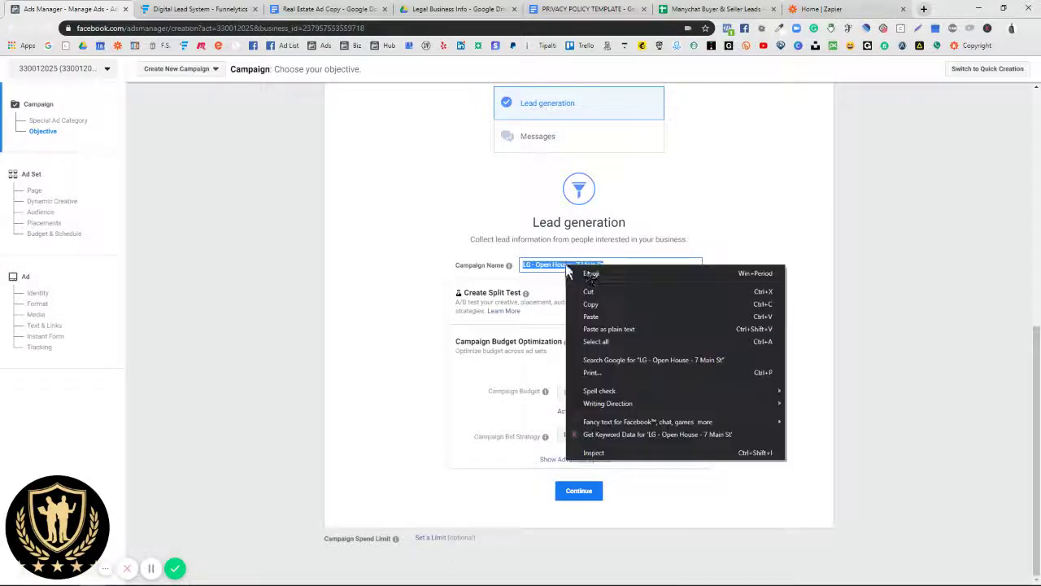
click(591, 304)
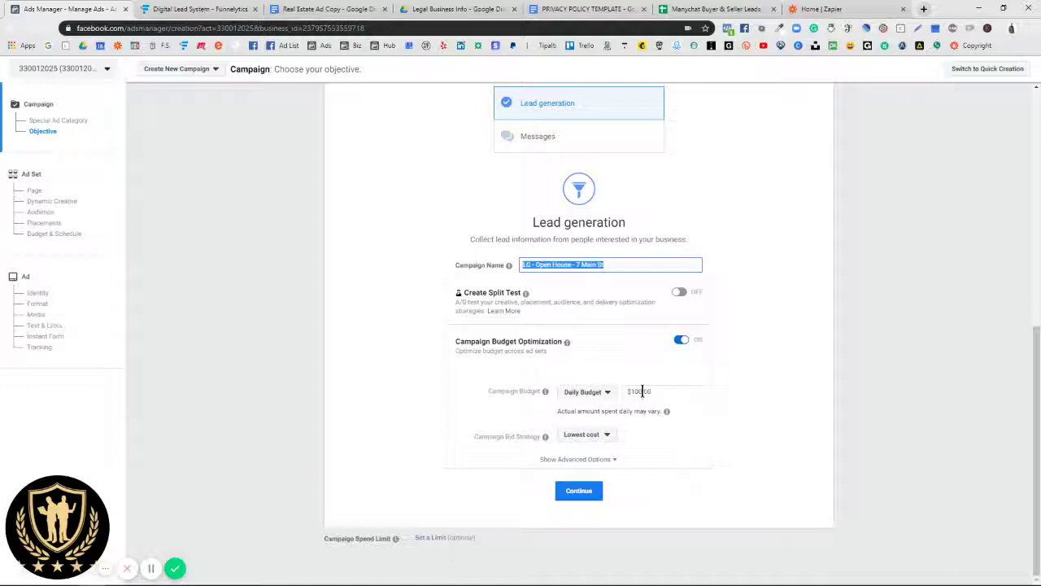
Step: Set the daily budget to $5.00 and continue to the ad set settings
click(643, 392)
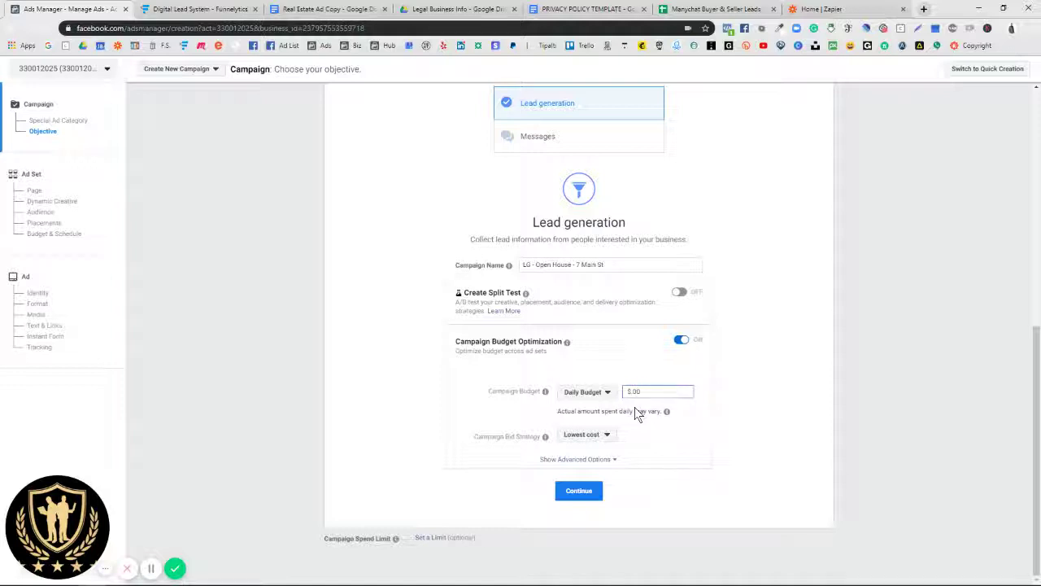
text(.)
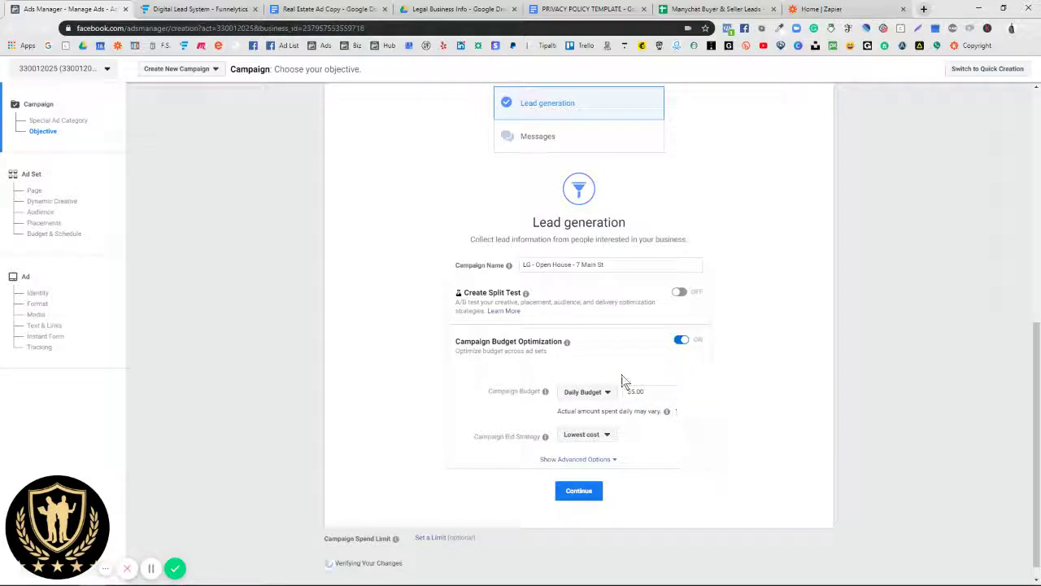
drag(643, 392, 626, 393)
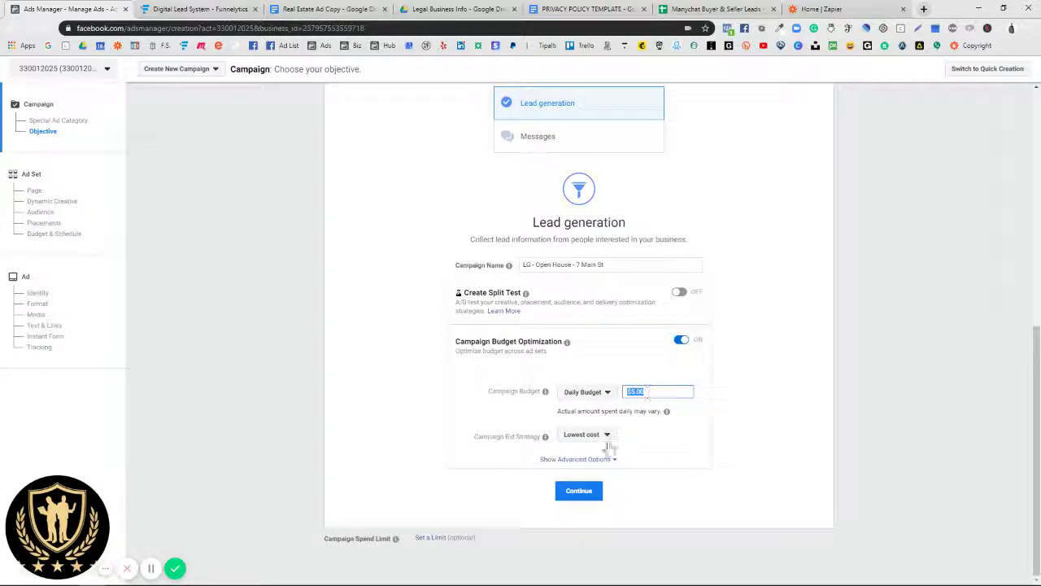
click(579, 494)
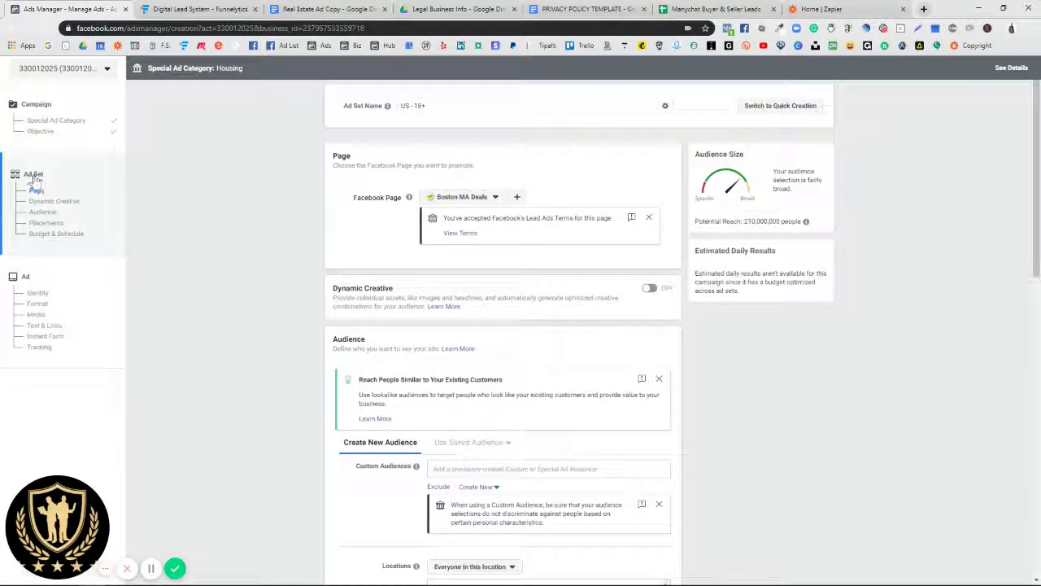
triple_click(435, 105)
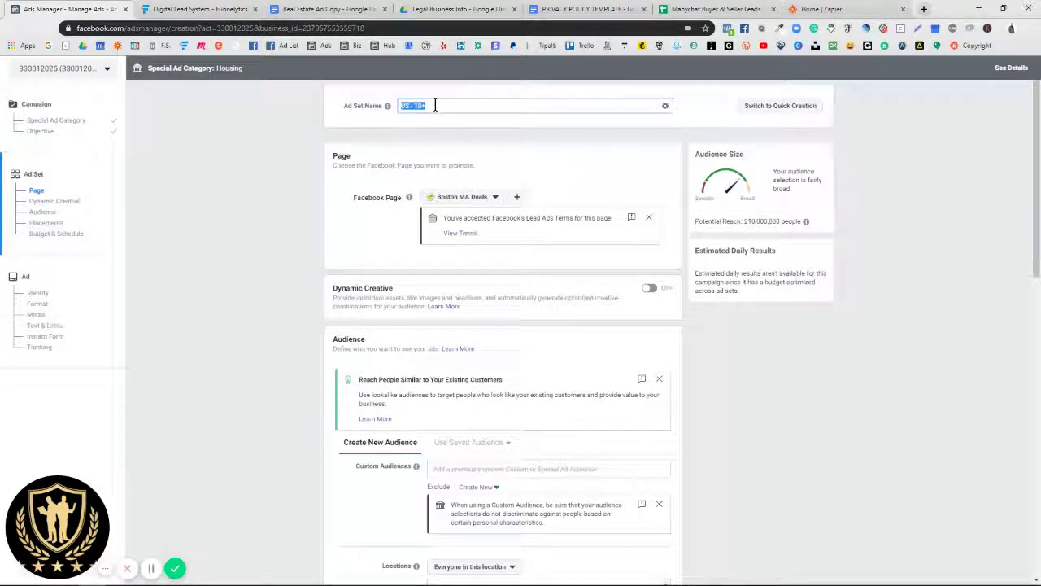
key(ctrl+v)
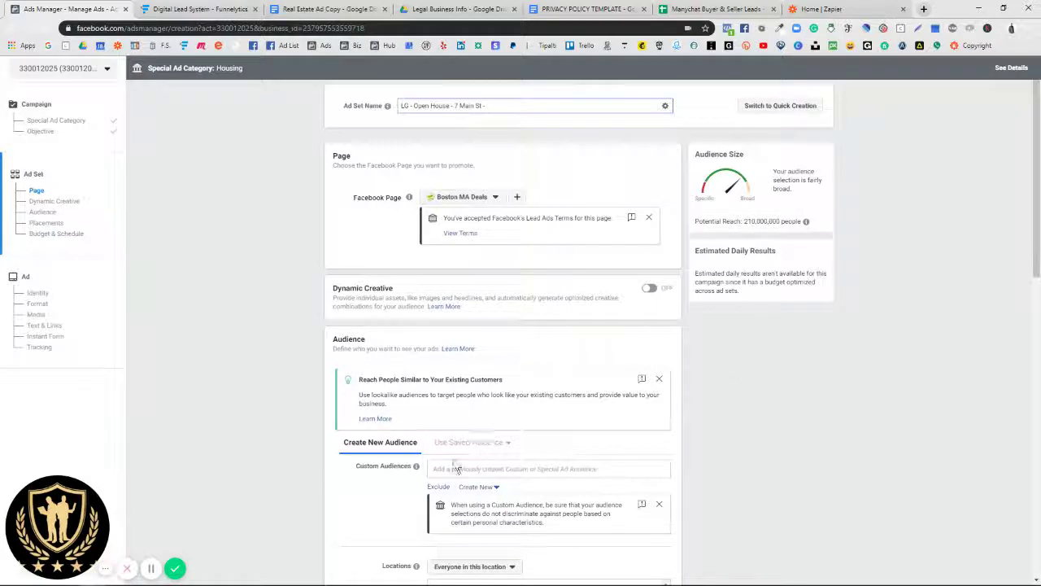
click(495, 198)
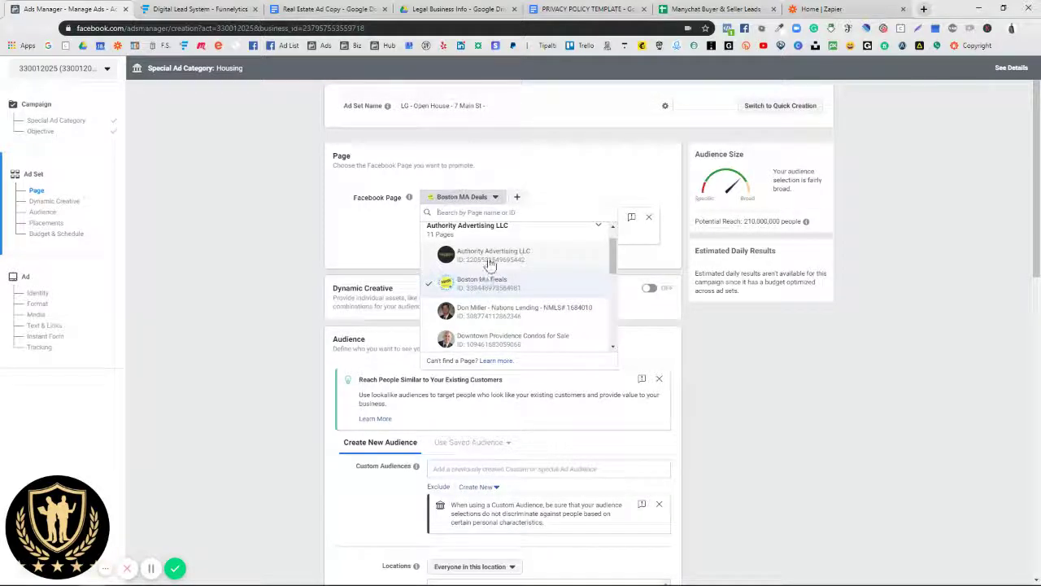
scroll(523, 324, down, 2)
scroll(523, 324, down, 3)
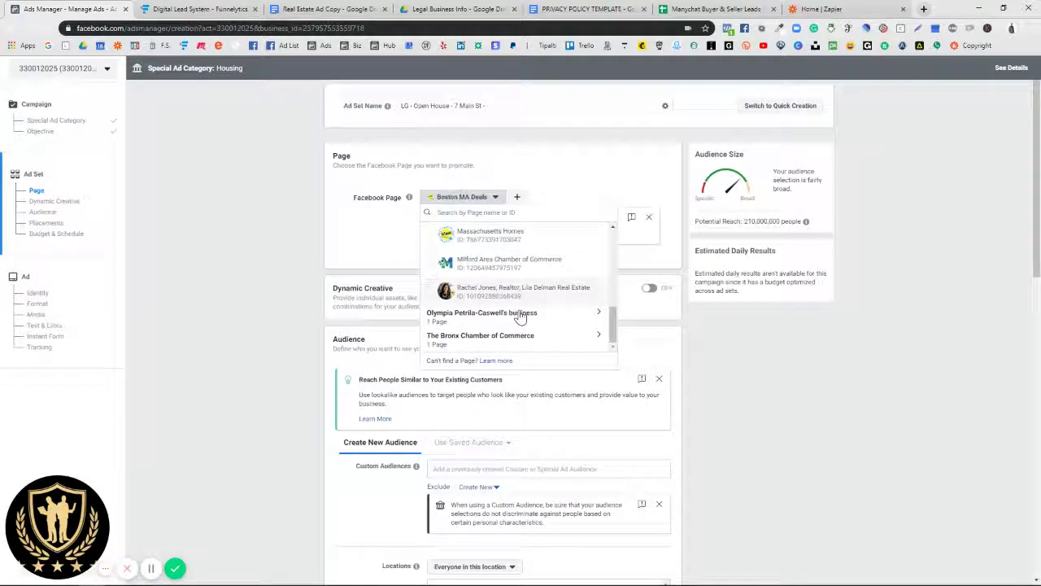
click(477, 293)
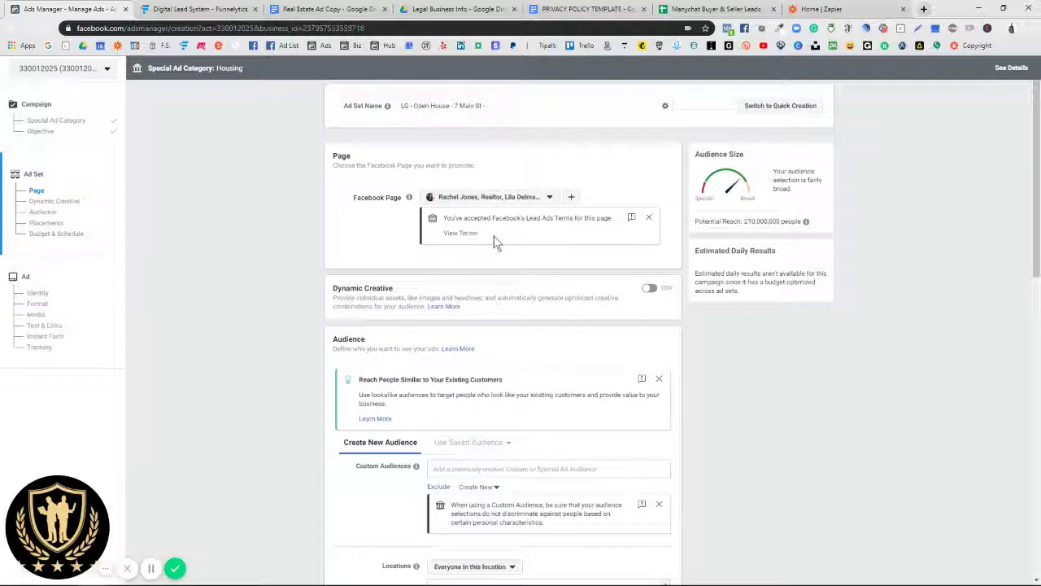
drag(441, 216, 608, 217)
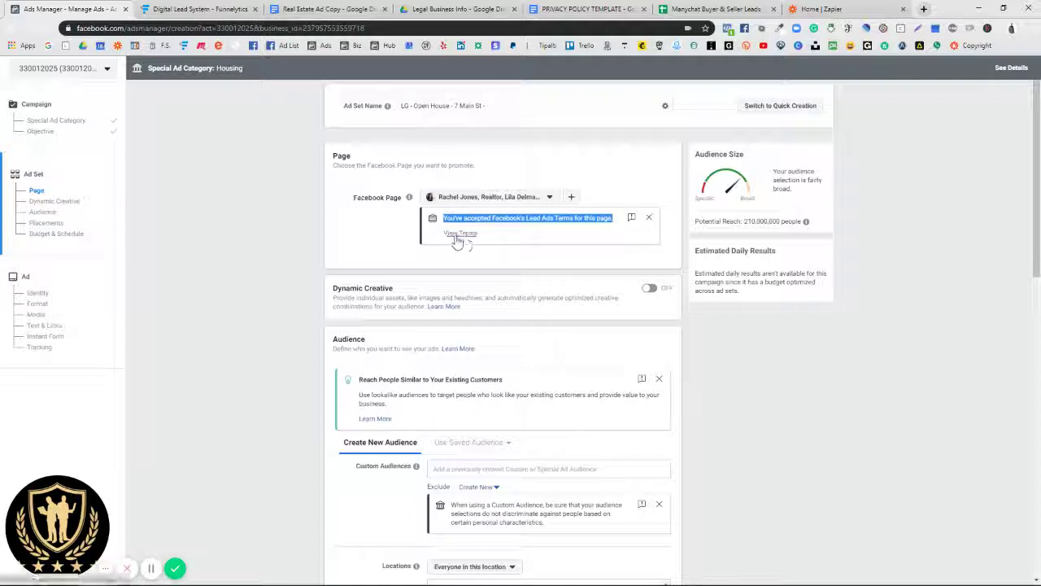
click(388, 237)
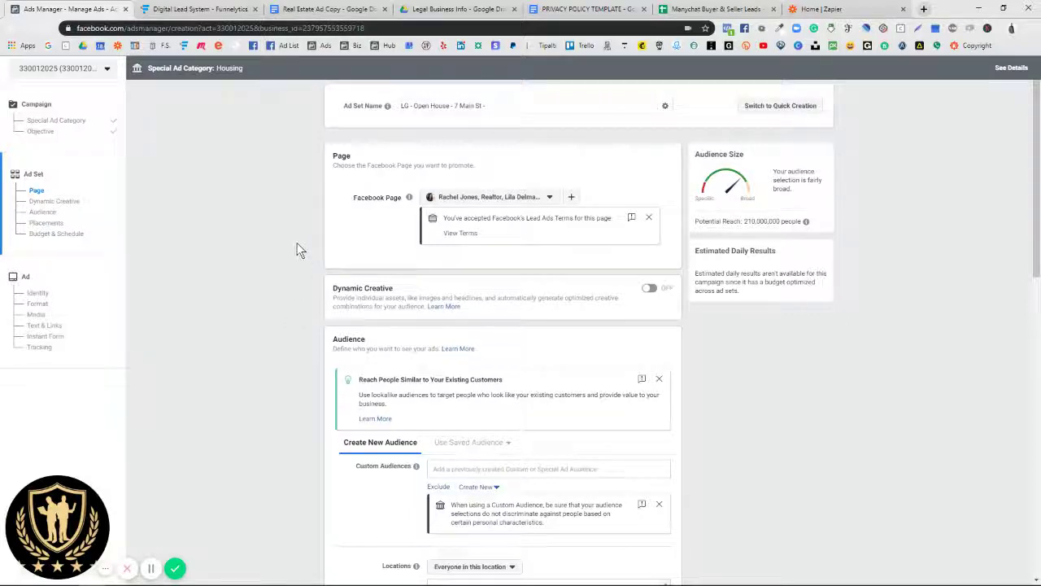
Step: Add Northbridge, Massachusetts as the target location with a 15 mi radius
scroll(298, 243, down, 2)
scroll(296, 242, up, 1)
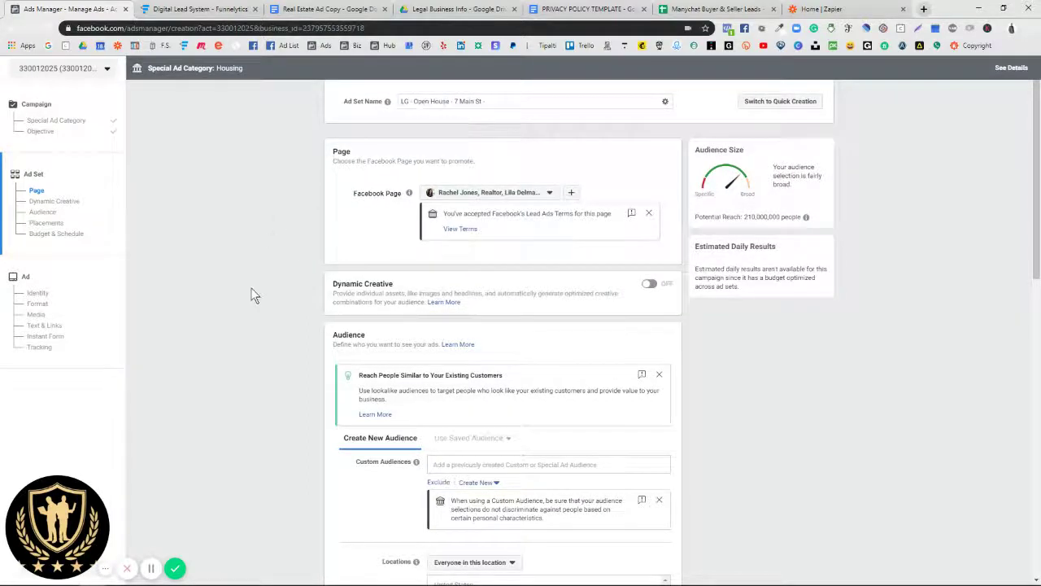
scroll(251, 291, down, 2)
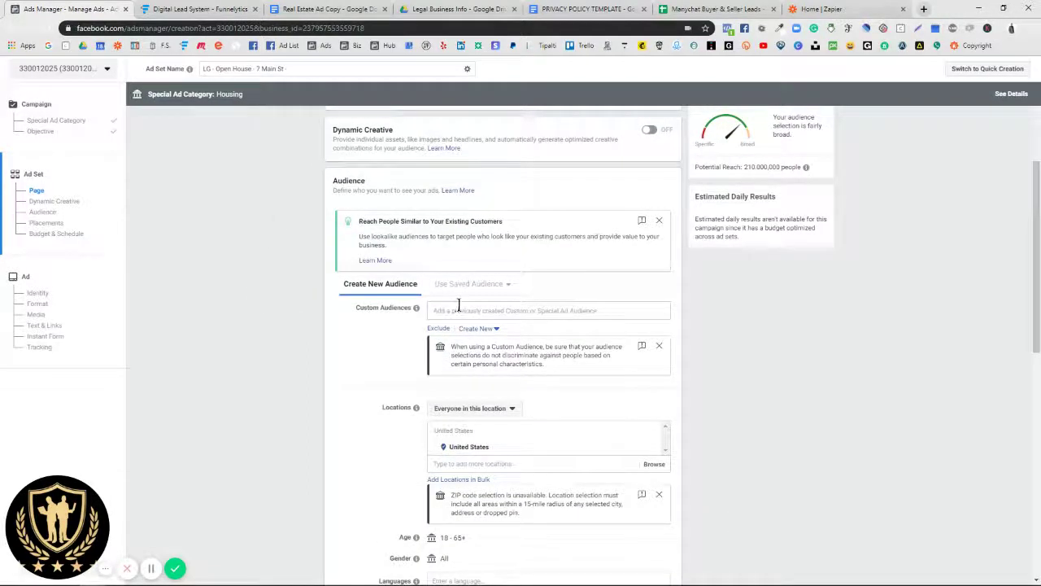
scroll(464, 334, down, 2)
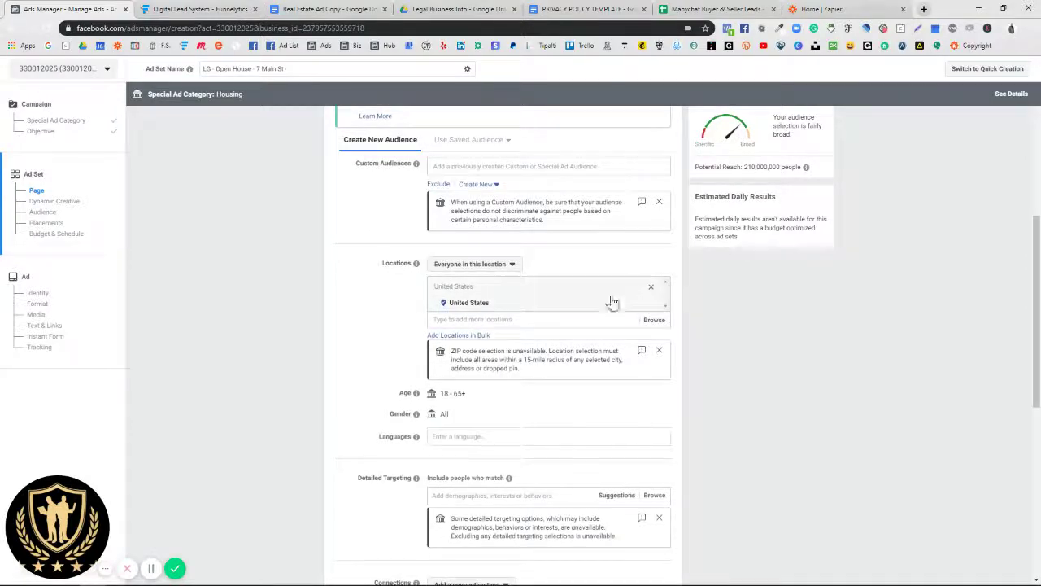
click(510, 319)
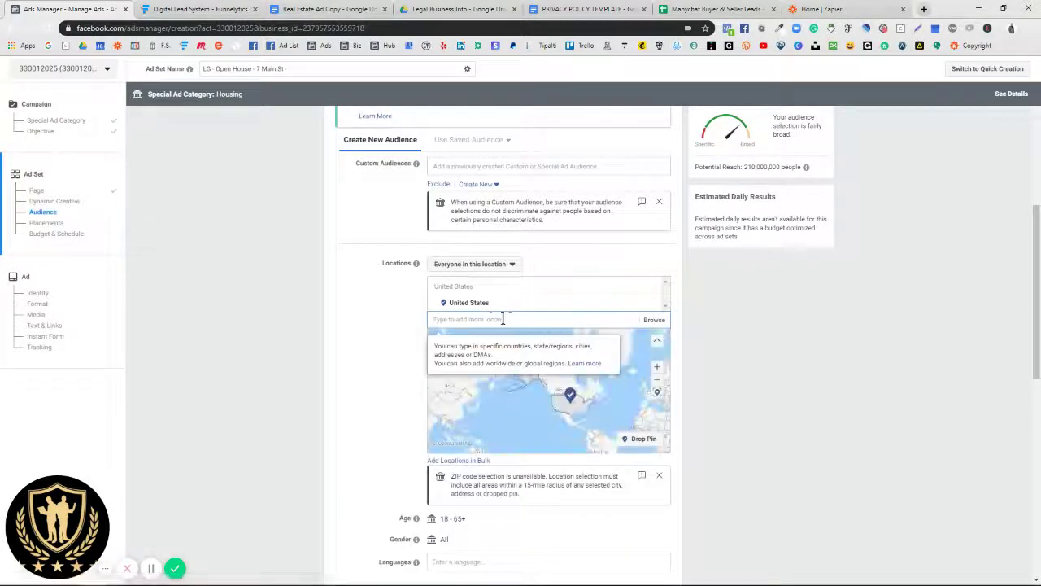
text(Northbridge)
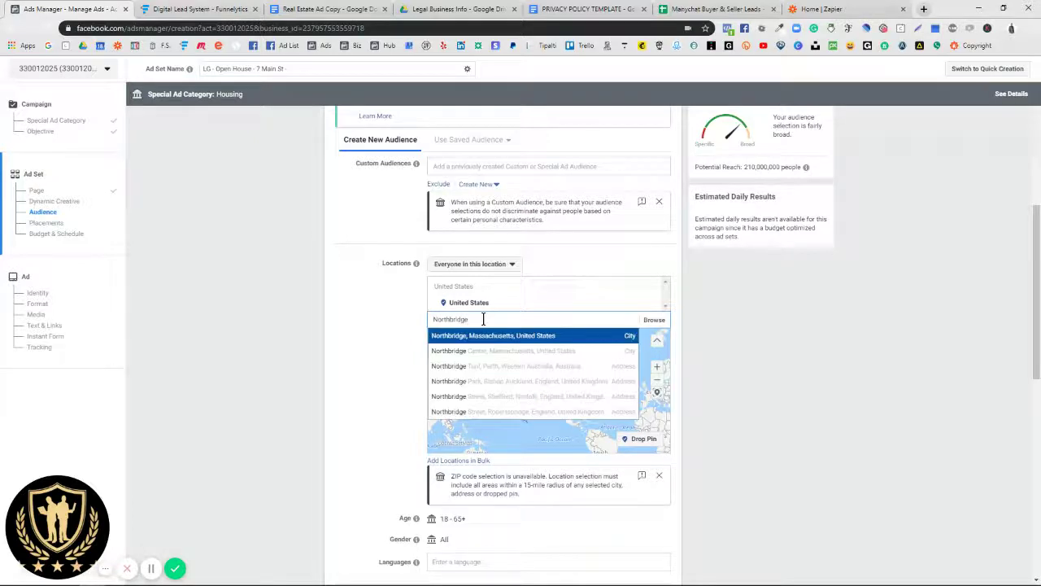
click(484, 336)
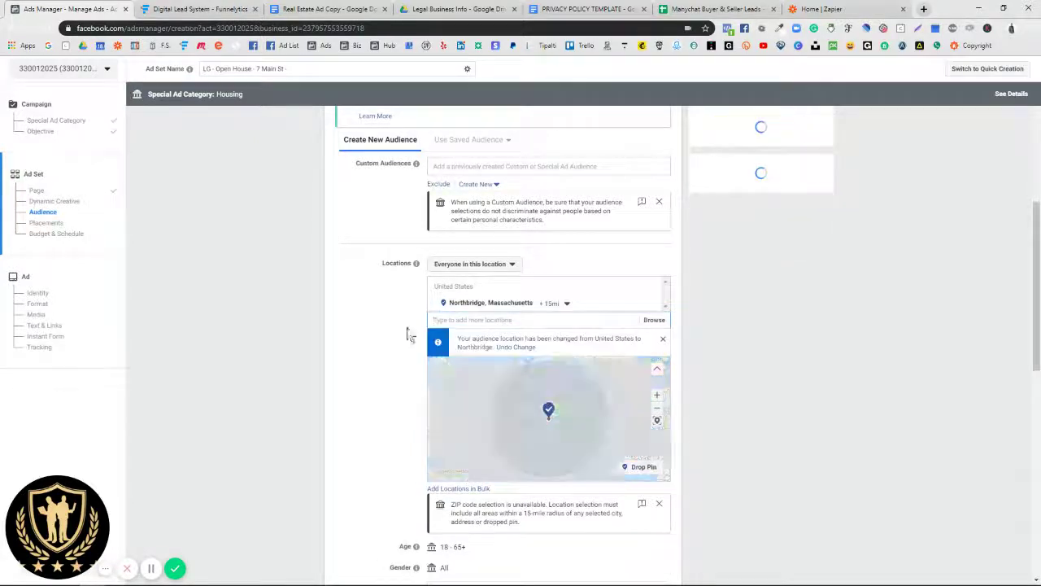
click(567, 304)
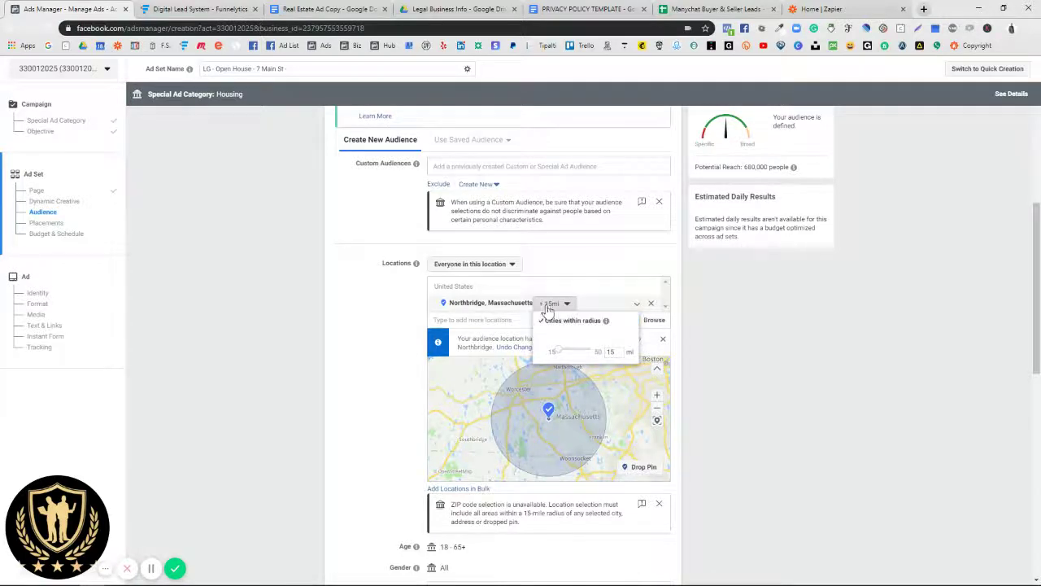
click(558, 273)
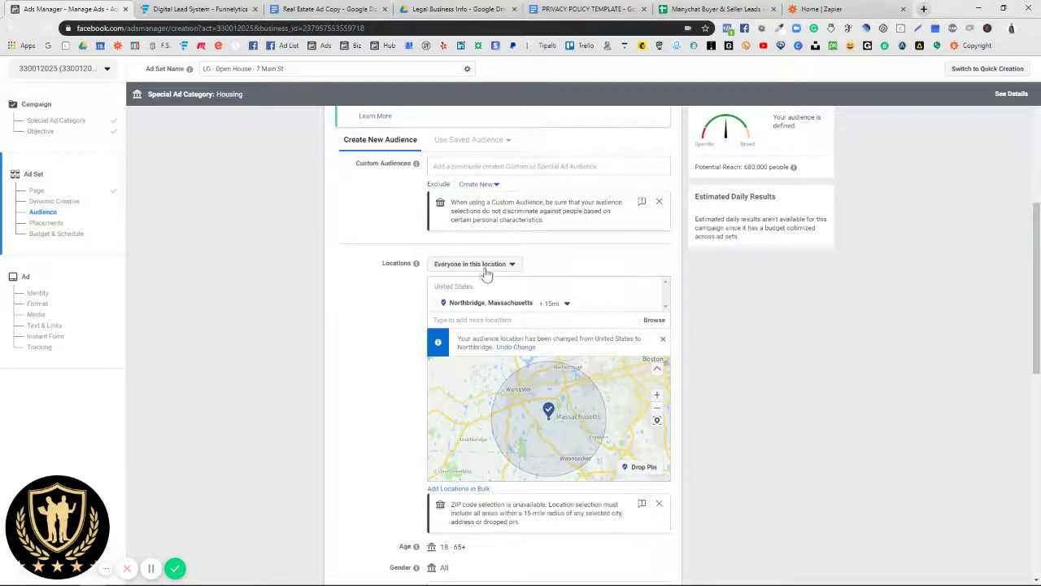
Step: Reach only people who live in this location, about 580,000 people
click(503, 268)
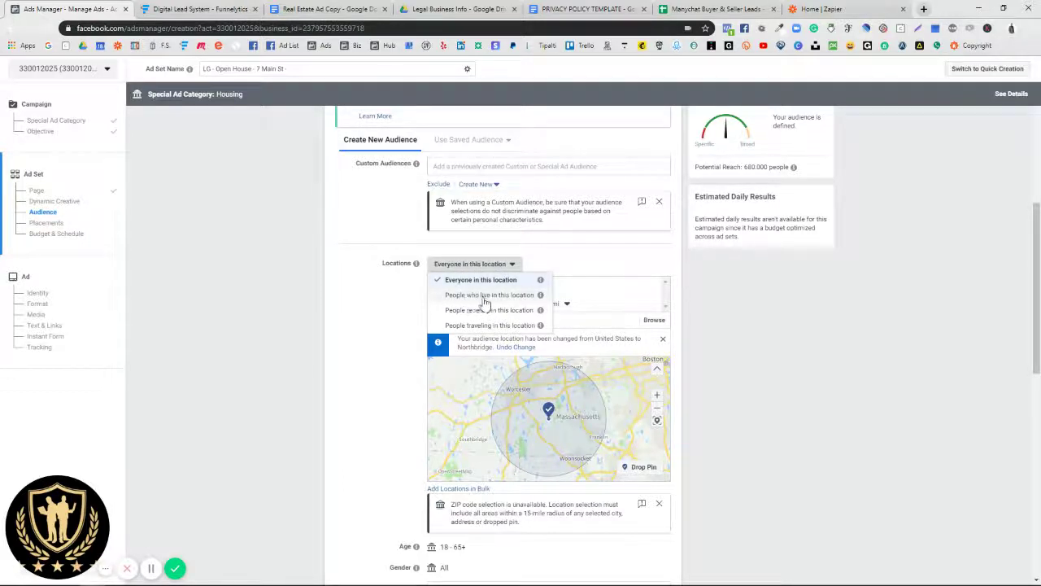
click(508, 297)
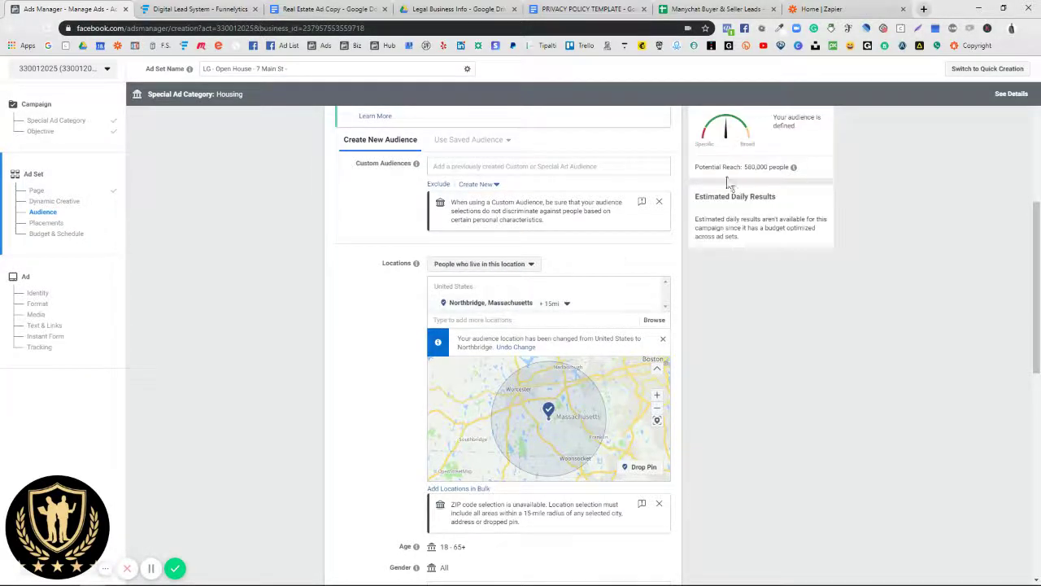
drag(736, 166, 799, 172)
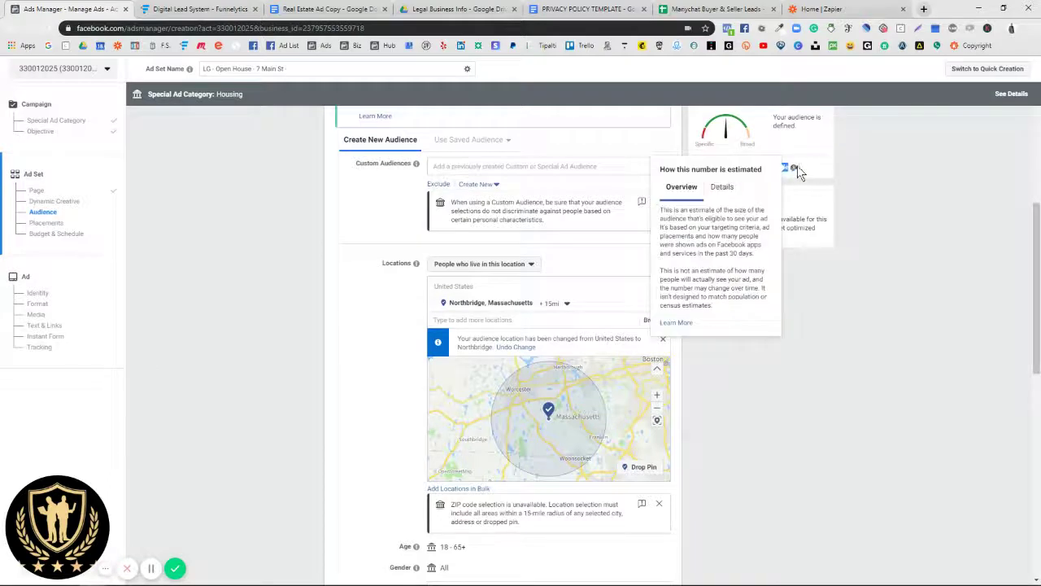
click(864, 170)
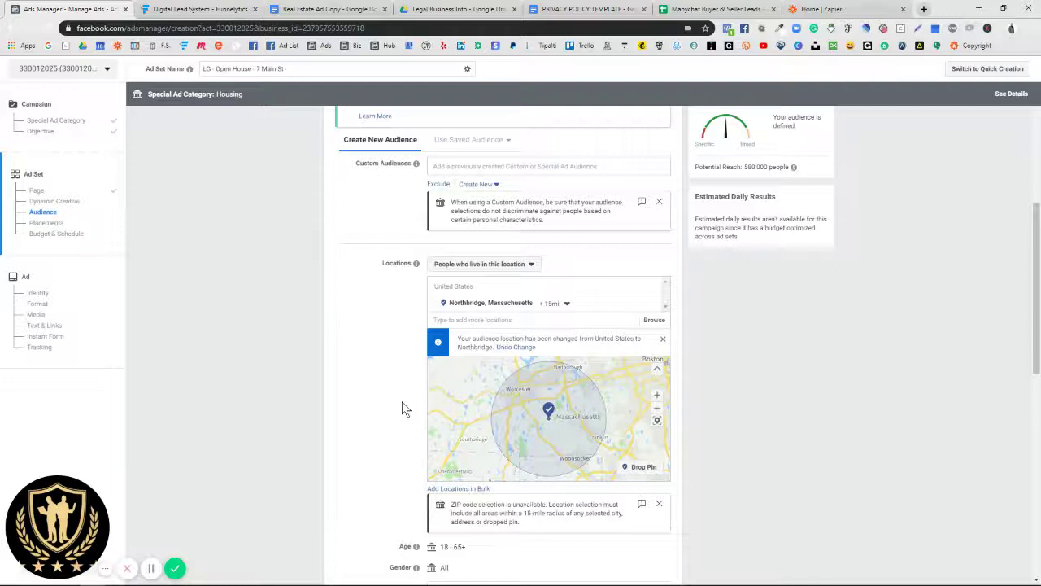
scroll(379, 424, down, 2)
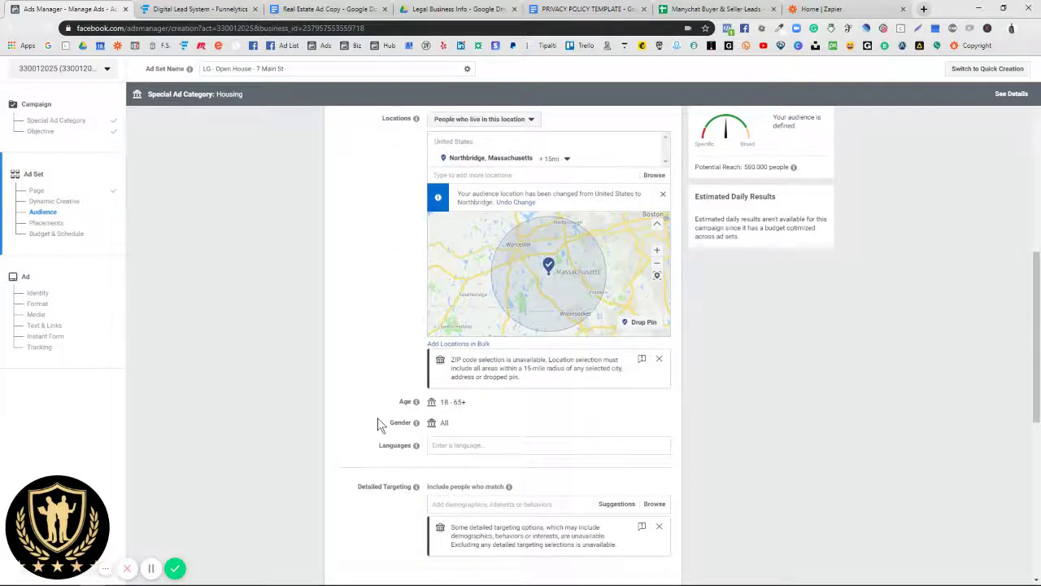
scroll(333, 370, down, 2)
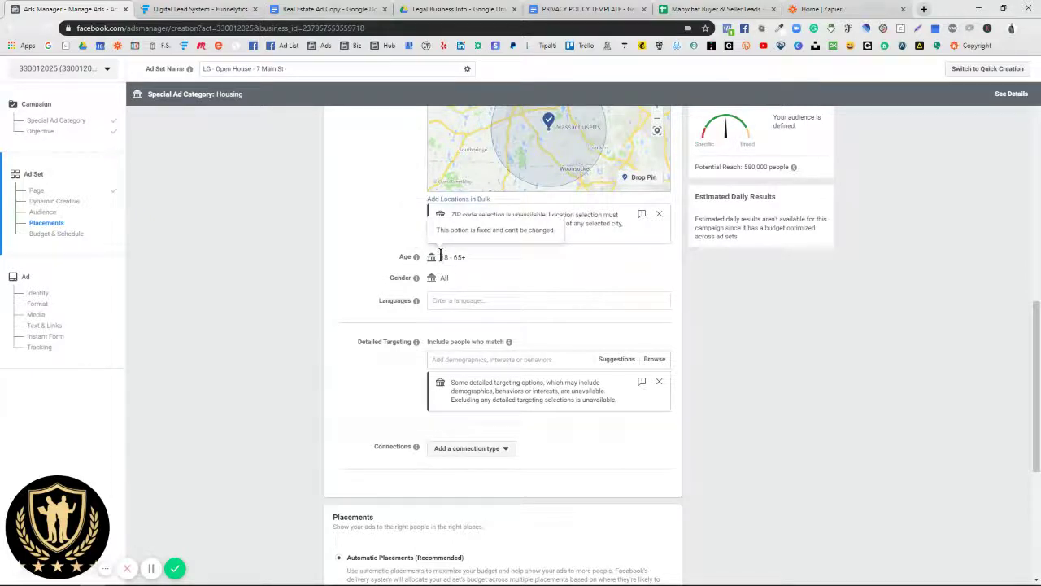
drag(440, 256, 469, 255)
click(471, 257)
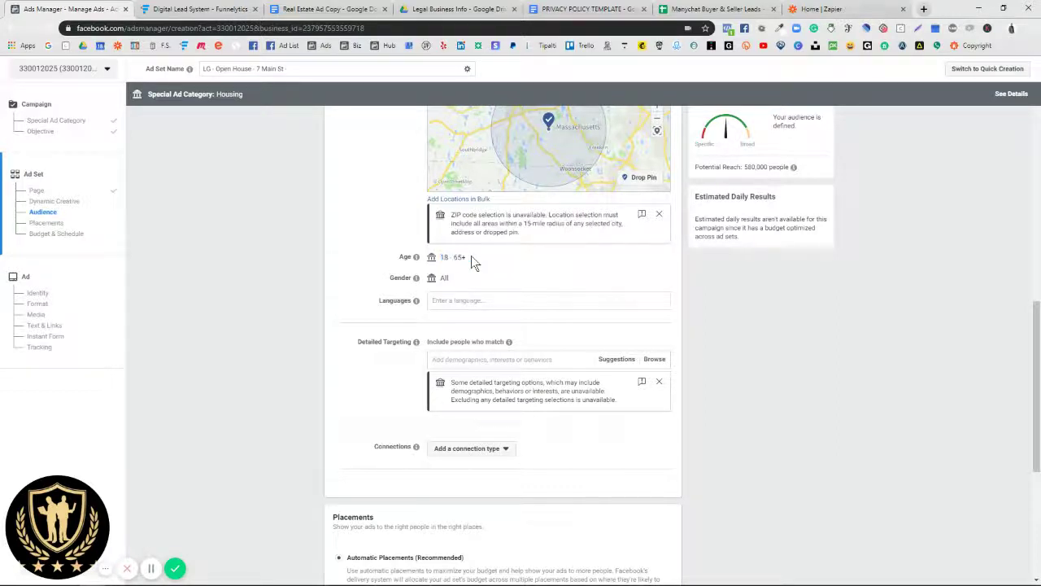
mouse_move(440, 259)
mouse_down()
mouse_move(457, 258)
mouse_move(444, 257)
mouse_up()
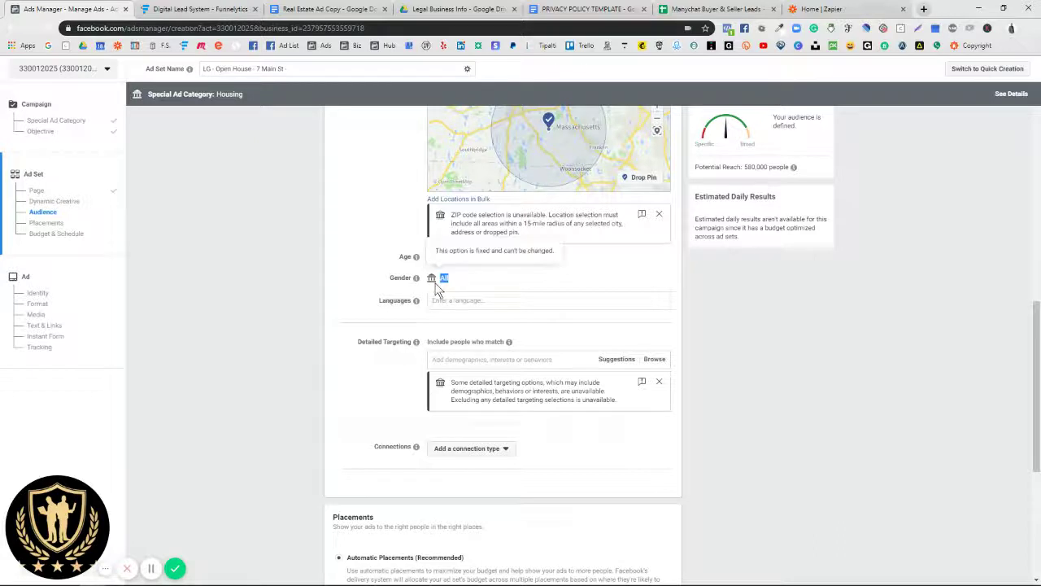
click(444, 279)
click(446, 301)
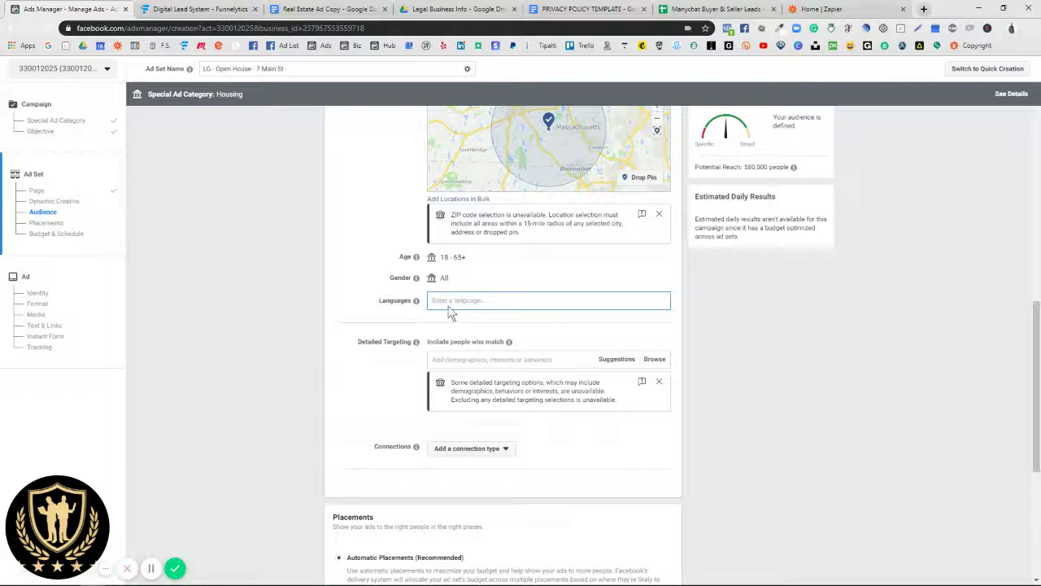
mouse_move(415, 301)
text(En)
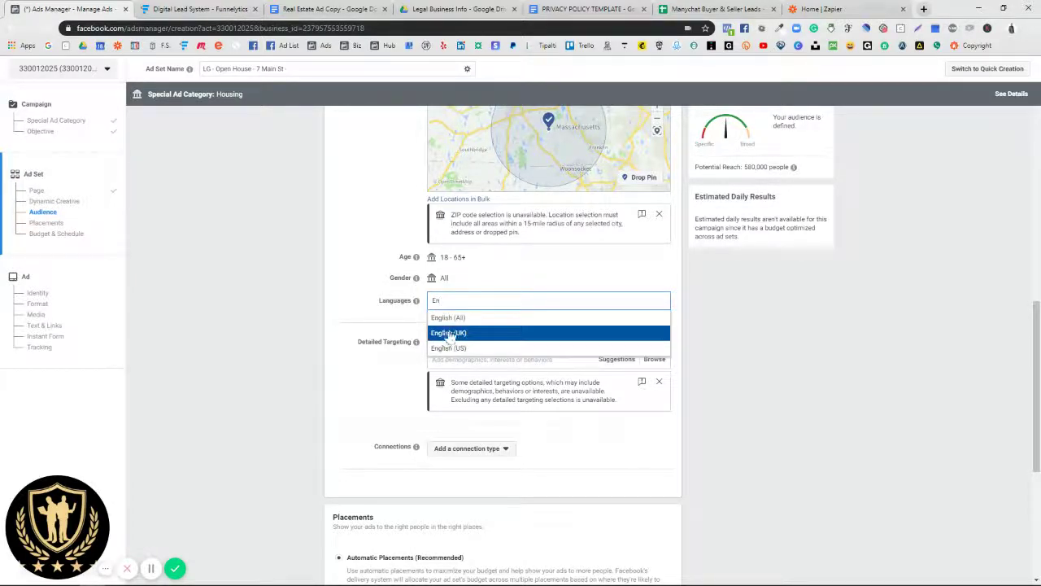
key(BackSpace)
key(BackSpace)
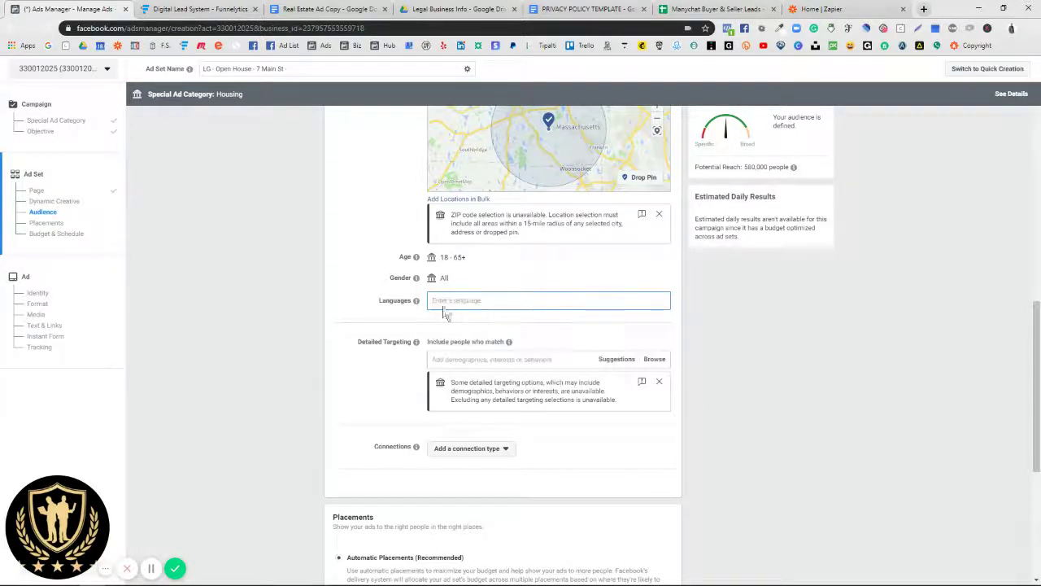
click(355, 313)
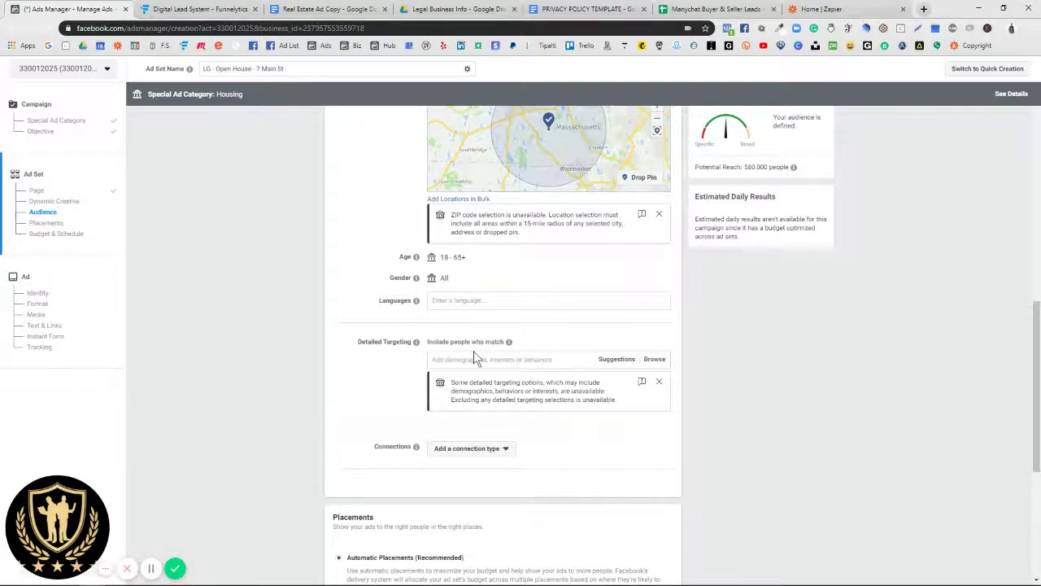
mouse_move(507, 345)
drag(359, 341, 405, 344)
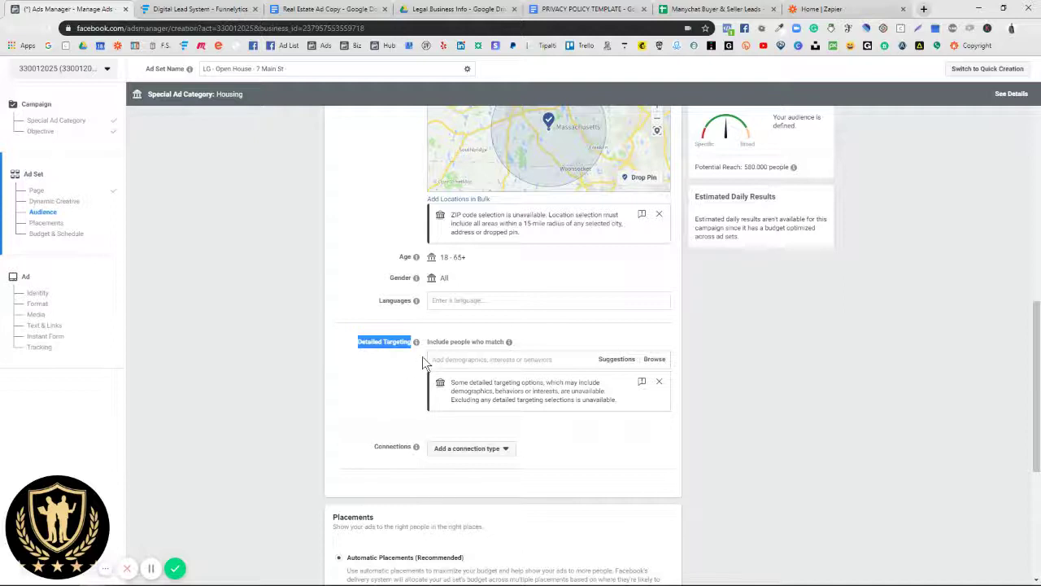
click(444, 361)
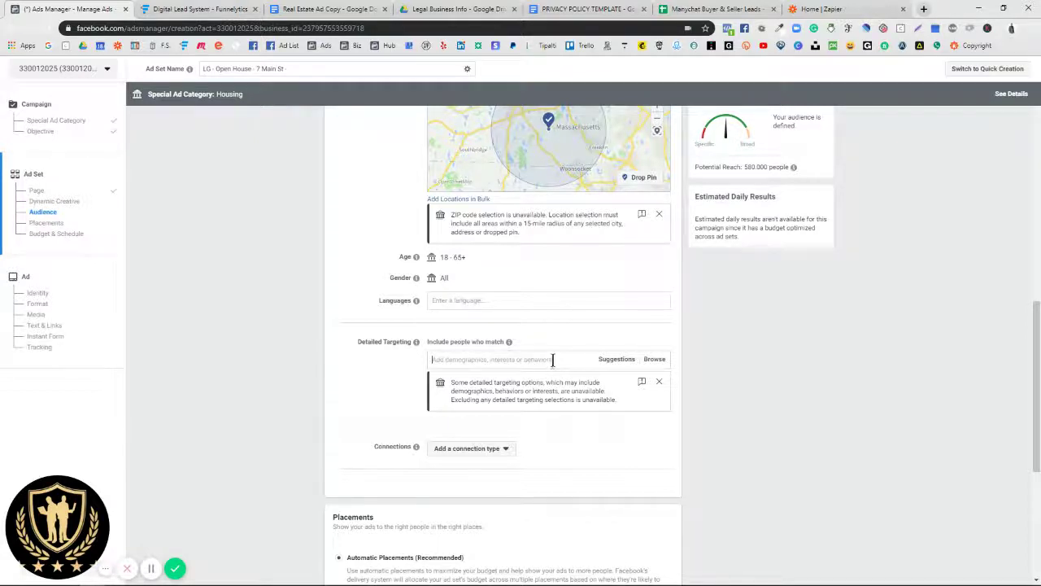
Step: Try Zillow, Trulia and Homes.com as interests, then remove them, leaving no detailed targeting
click(613, 364)
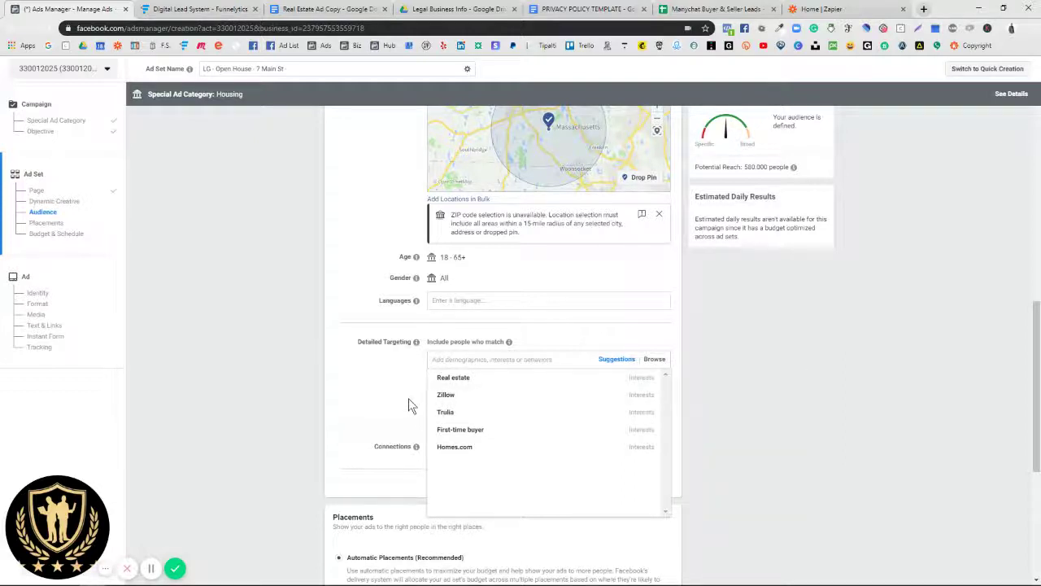
mouse_move(456, 397)
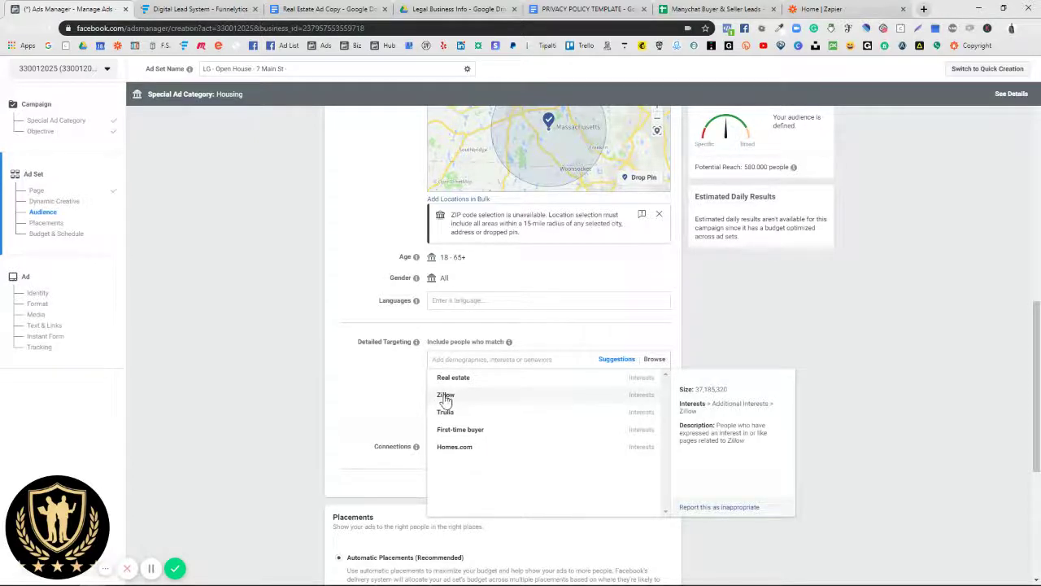
mouse_move(443, 437)
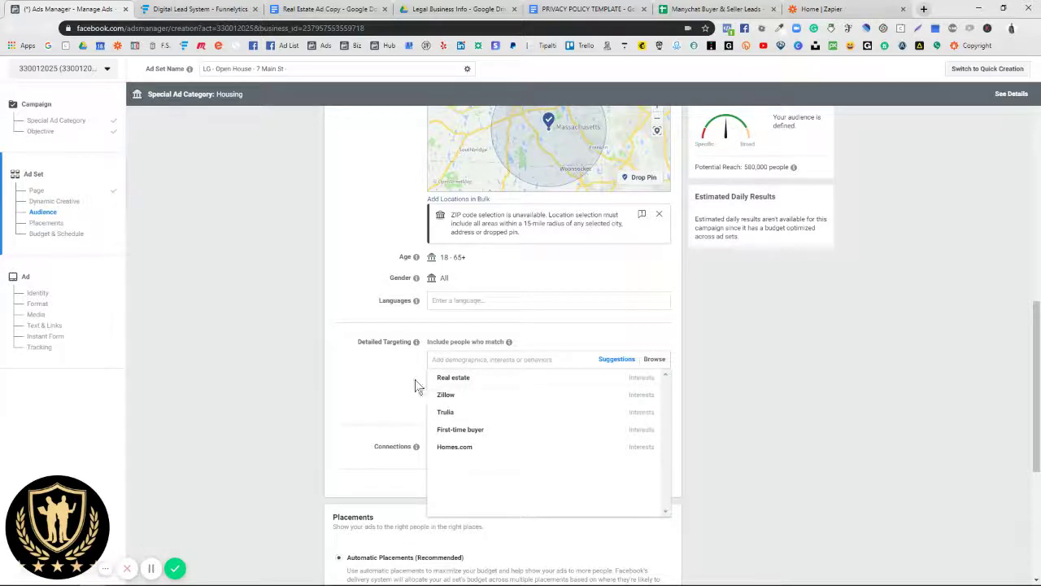
click(442, 397)
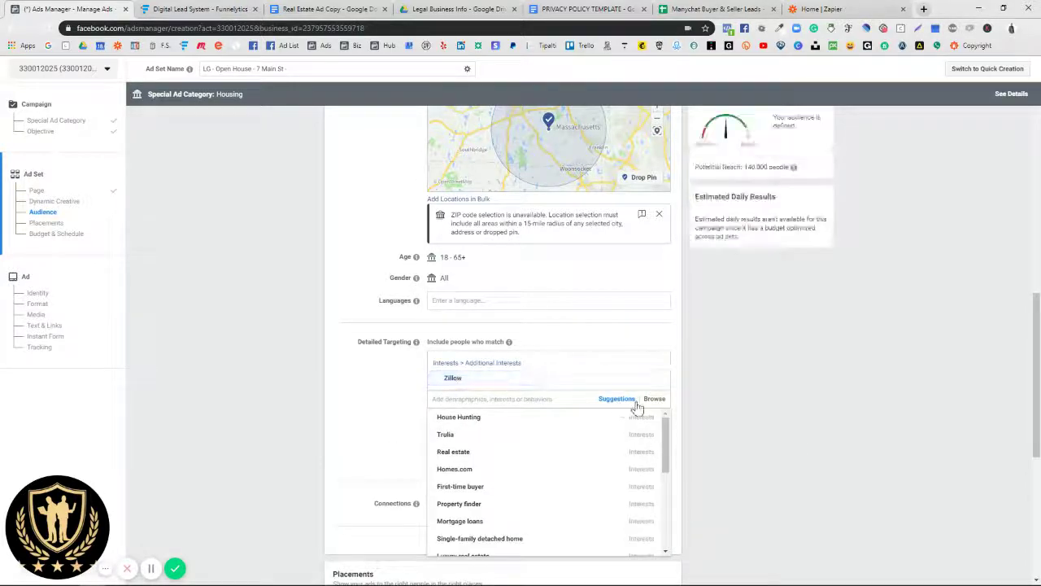
click(446, 434)
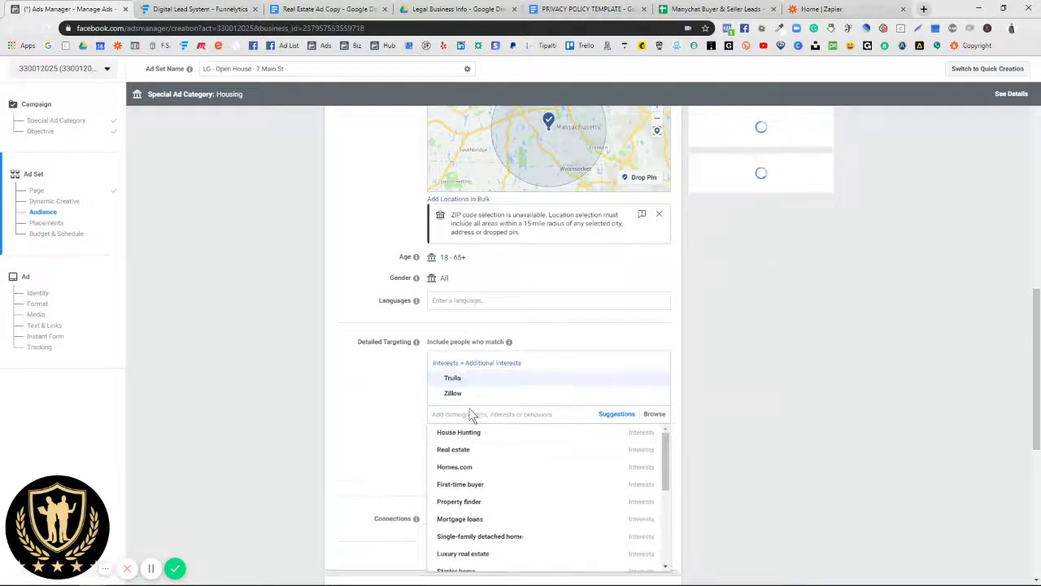
click(448, 501)
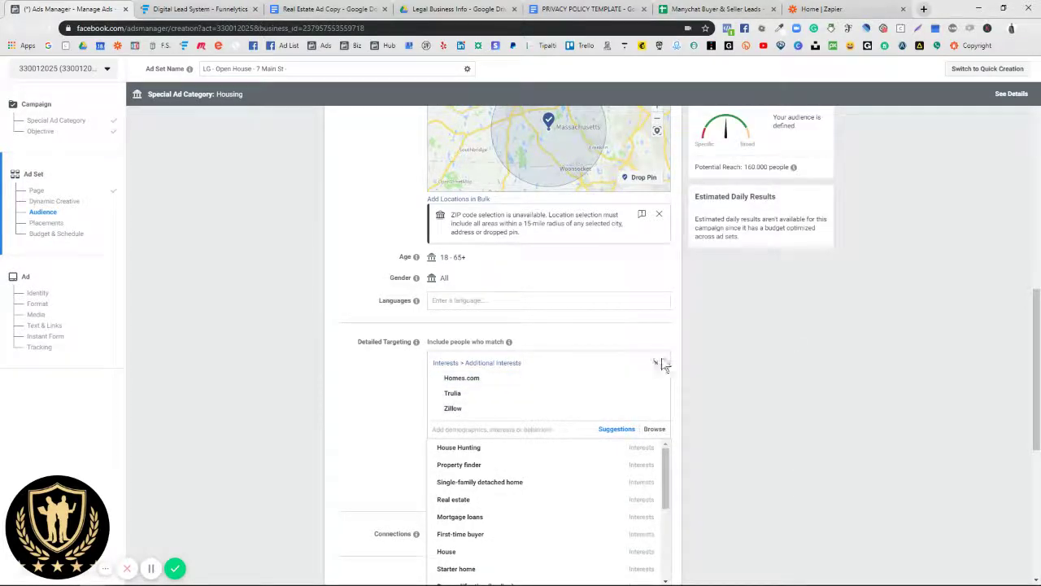
click(657, 364)
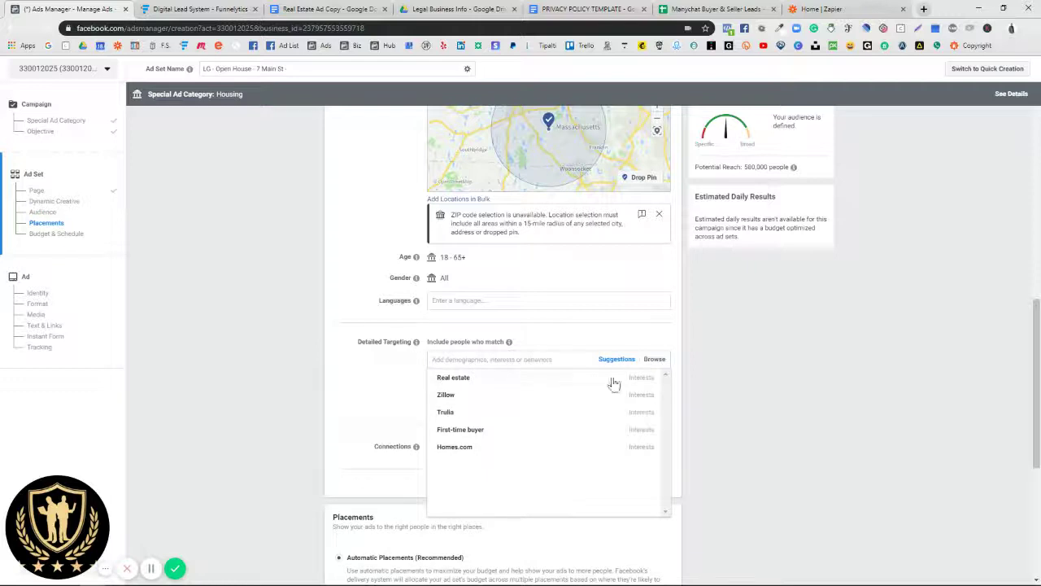
click(333, 356)
scroll(414, 402, down, 3)
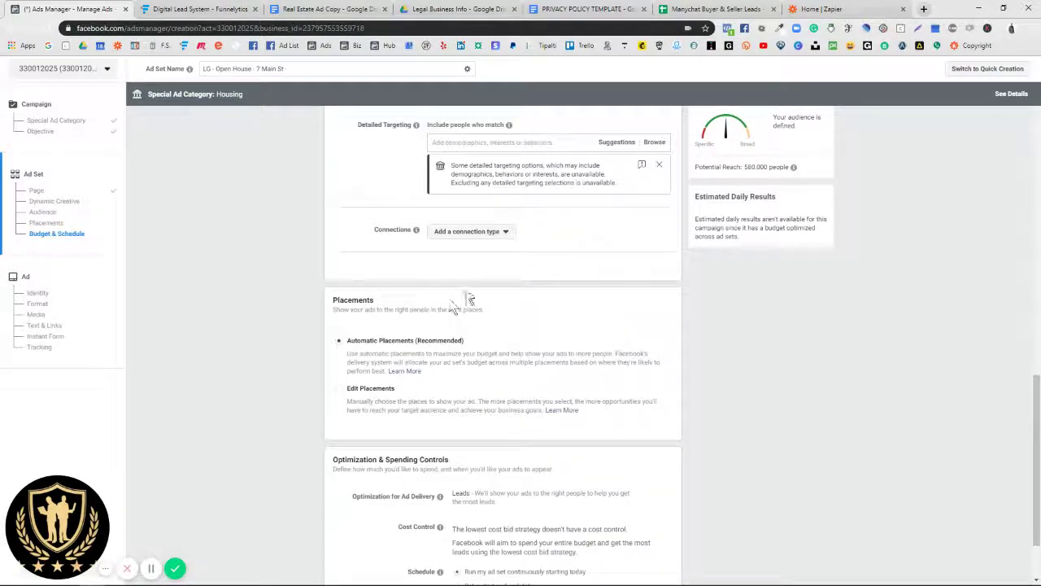
click(388, 396)
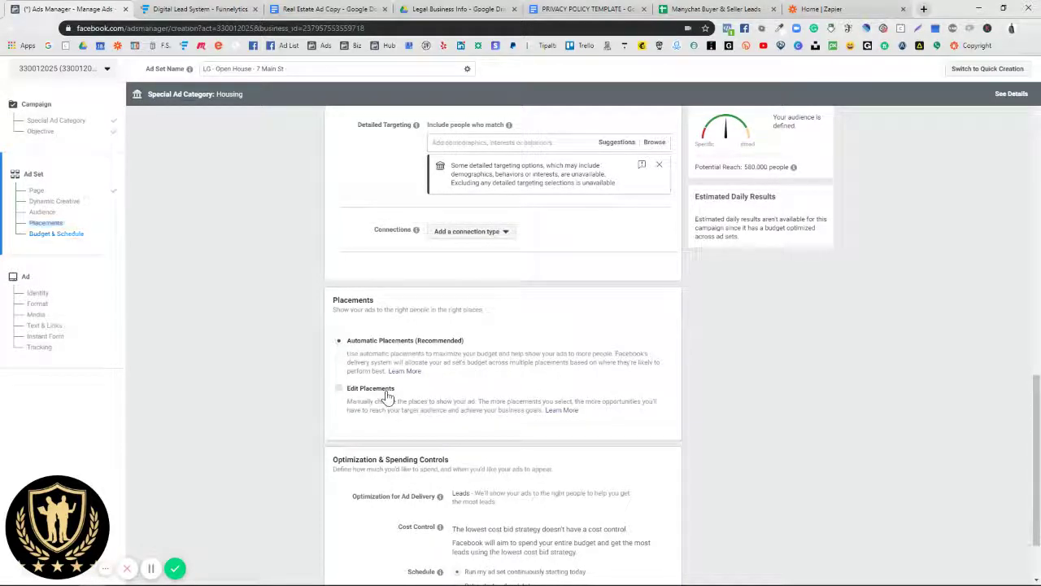
scroll(387, 396, down, 3)
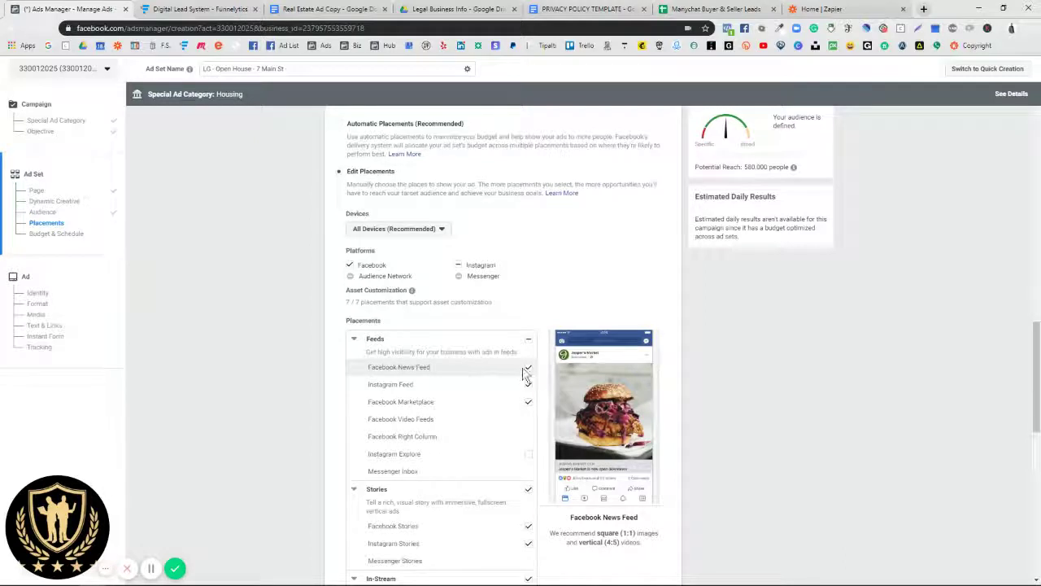
scroll(367, 320, up, 3)
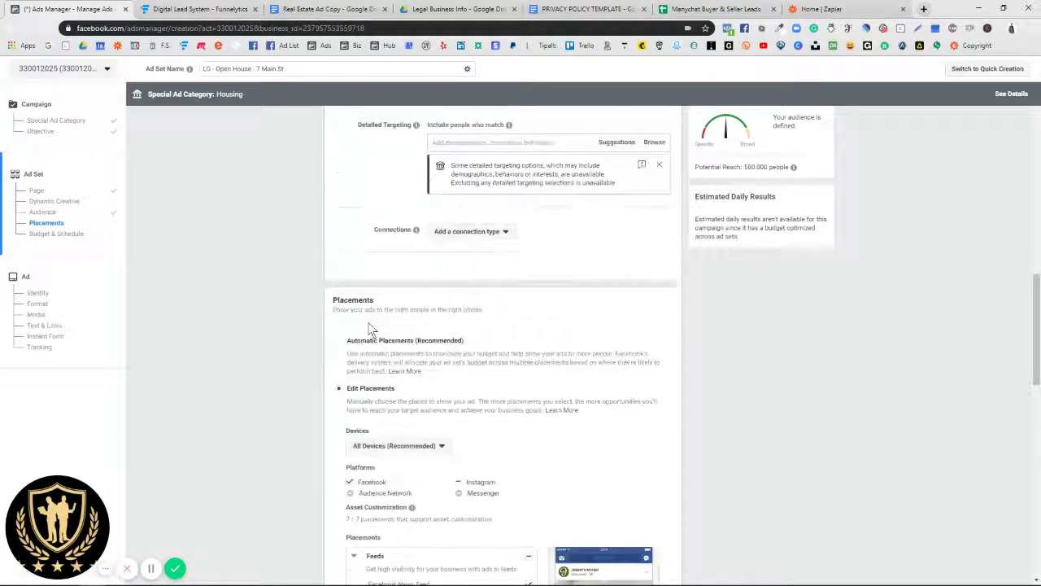
click(338, 341)
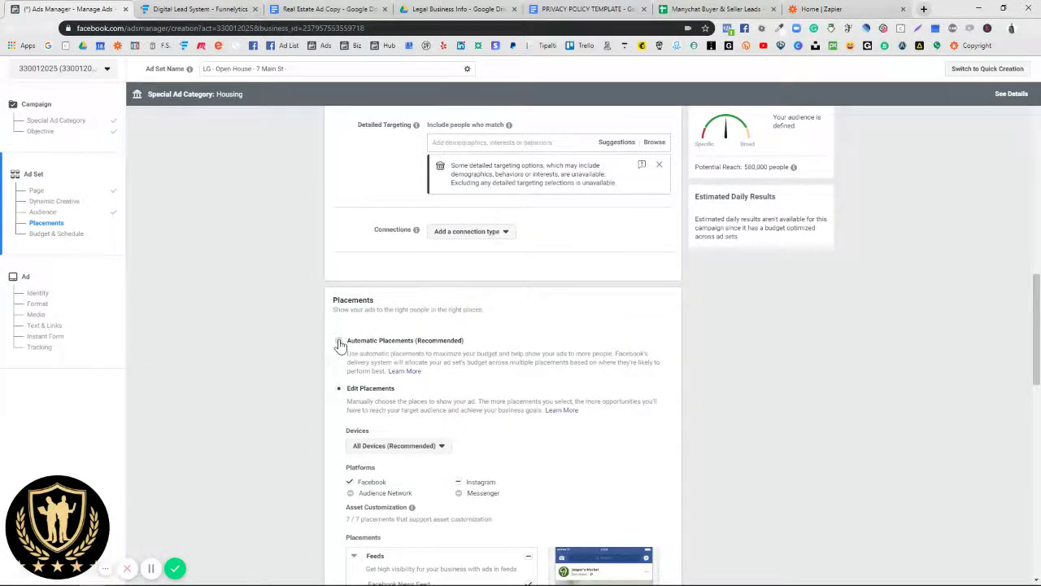
drag(347, 340, 417, 342)
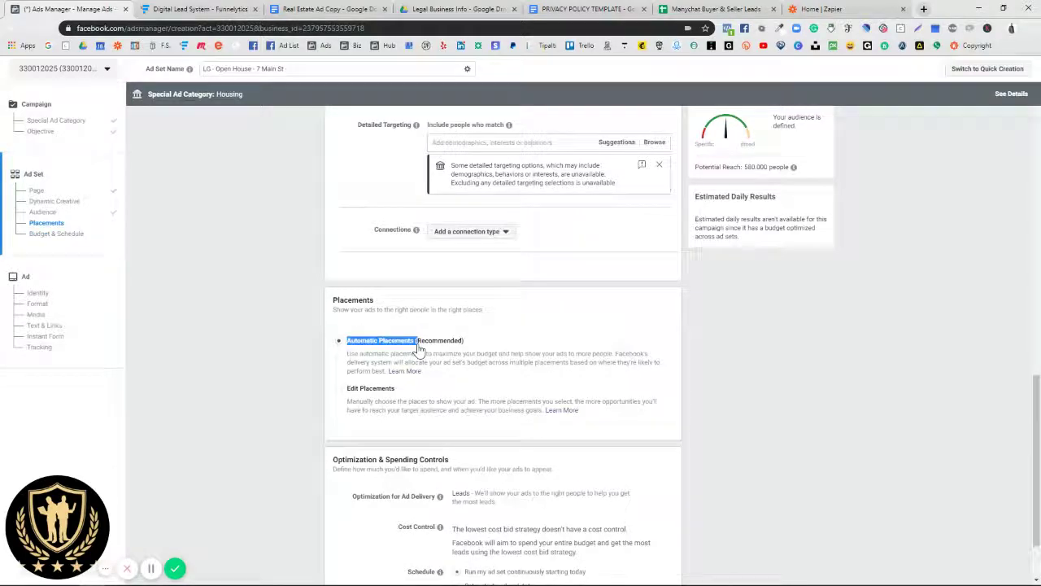
scroll(407, 352, down, 1)
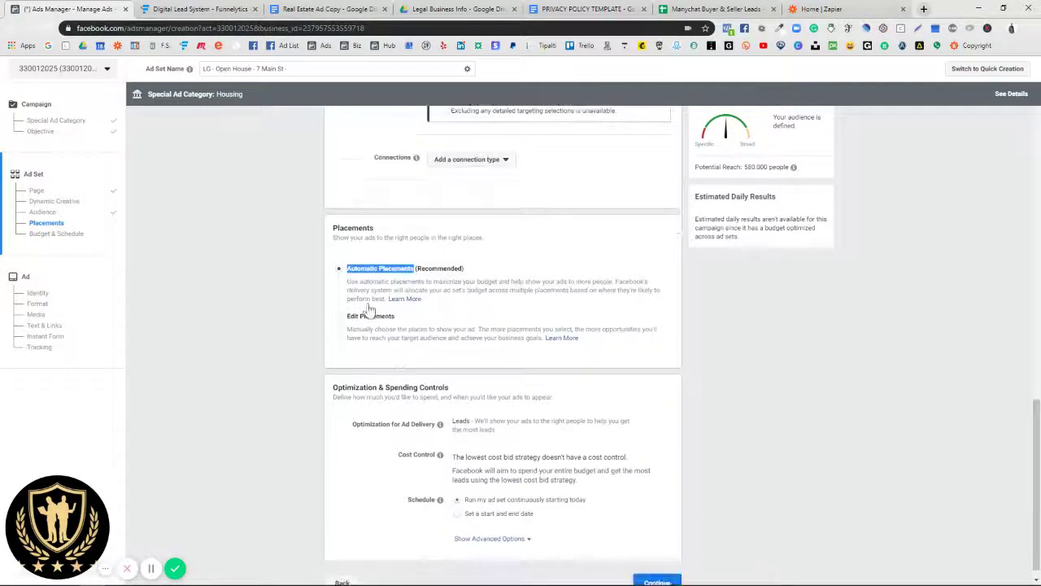
click(337, 316)
scroll(465, 360, down, 3)
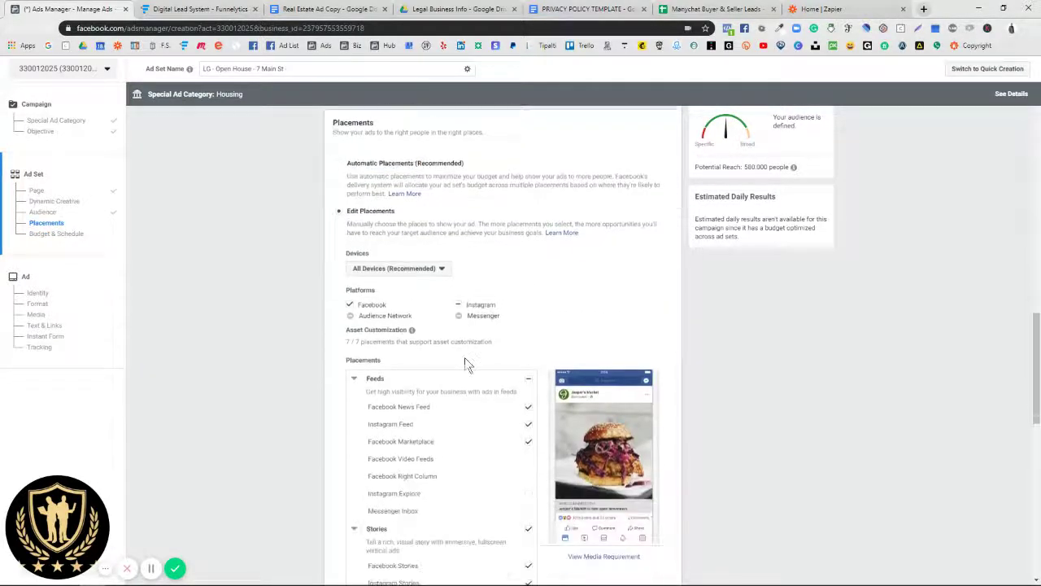
scroll(396, 422, down, 2)
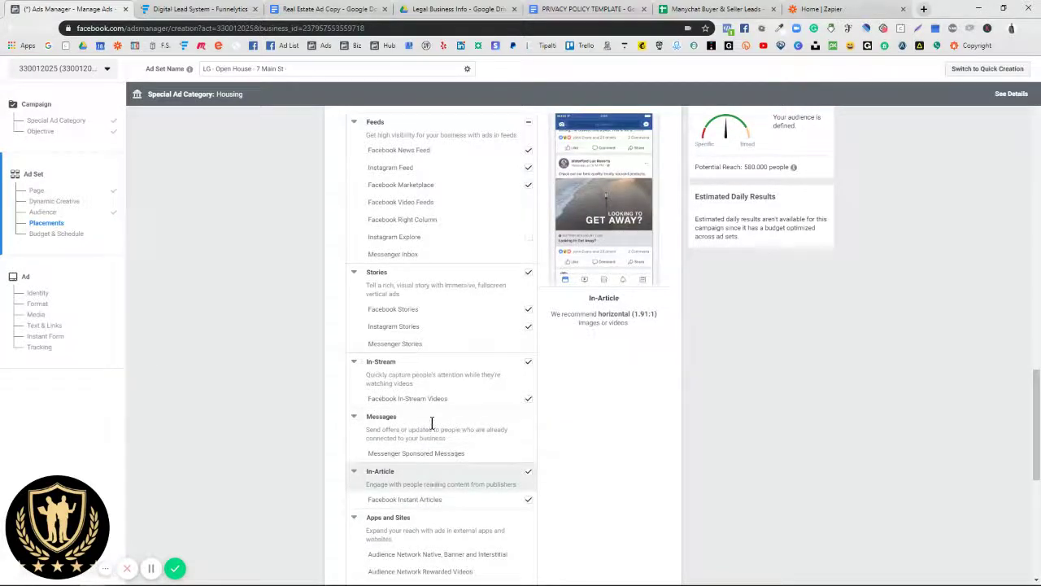
scroll(445, 337, up, 3)
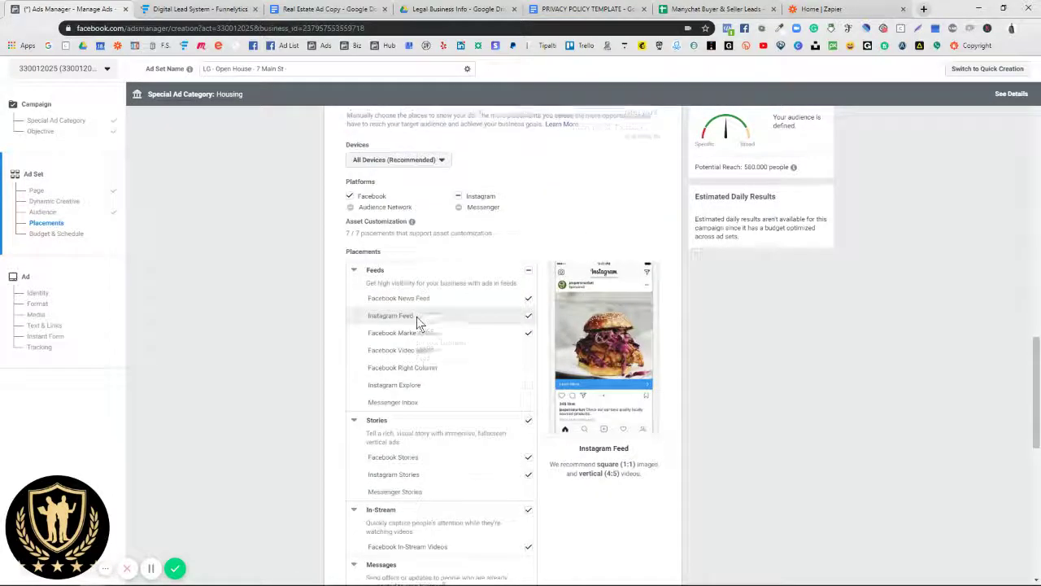
scroll(417, 320, up, 2)
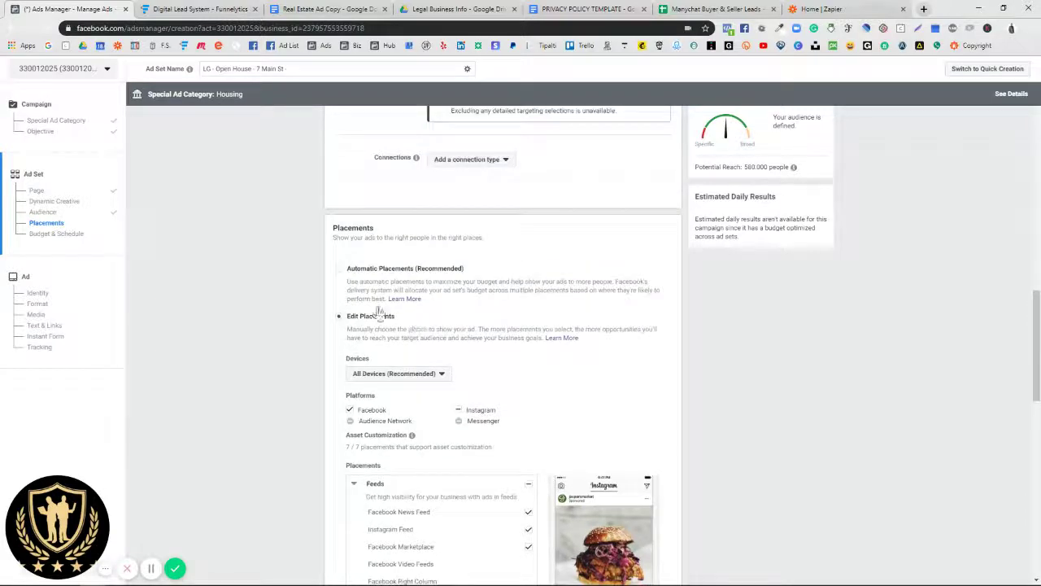
click(339, 270)
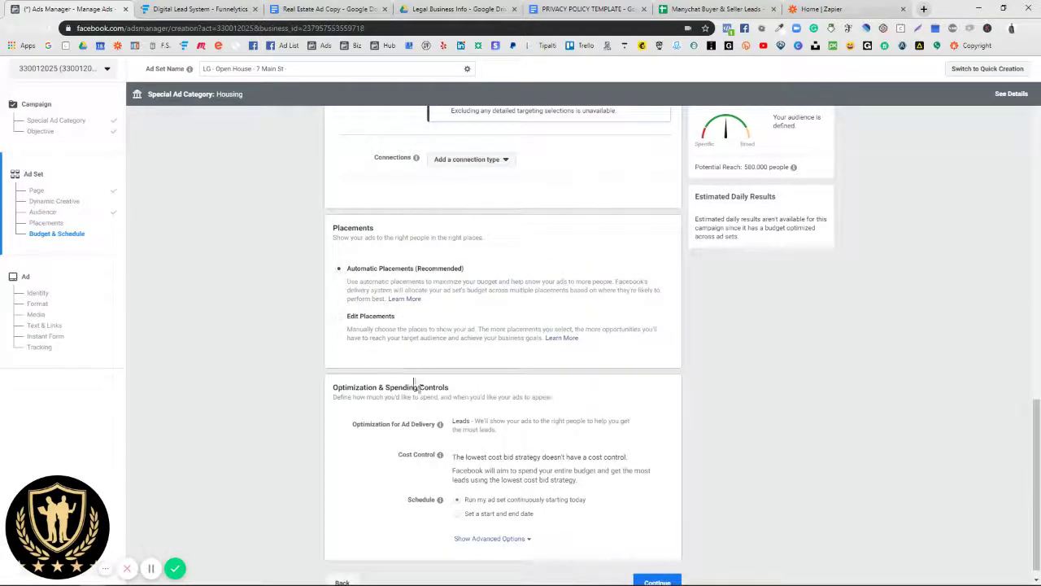
drag(345, 270, 462, 276)
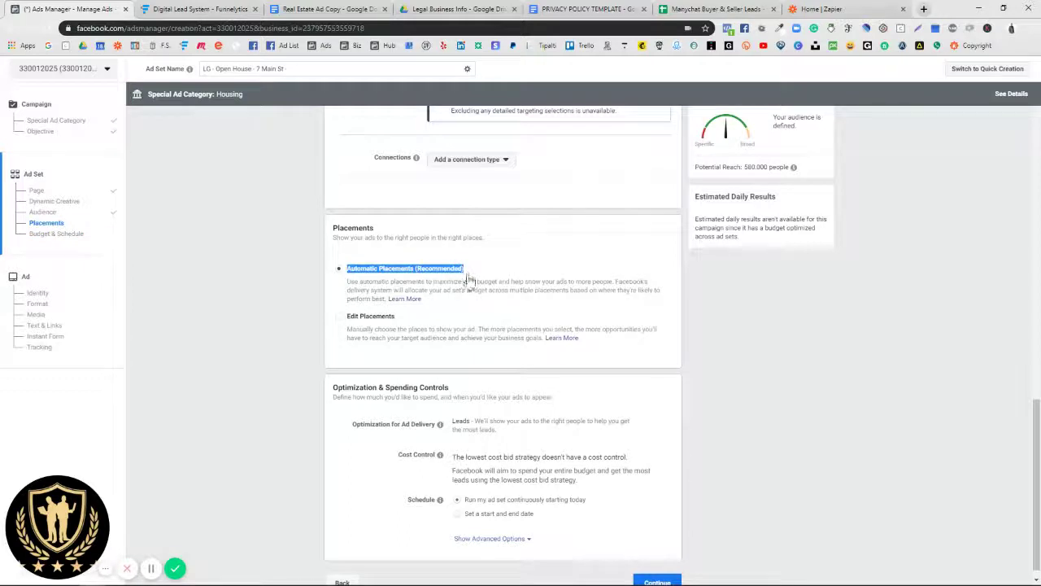
scroll(444, 406, down, 1)
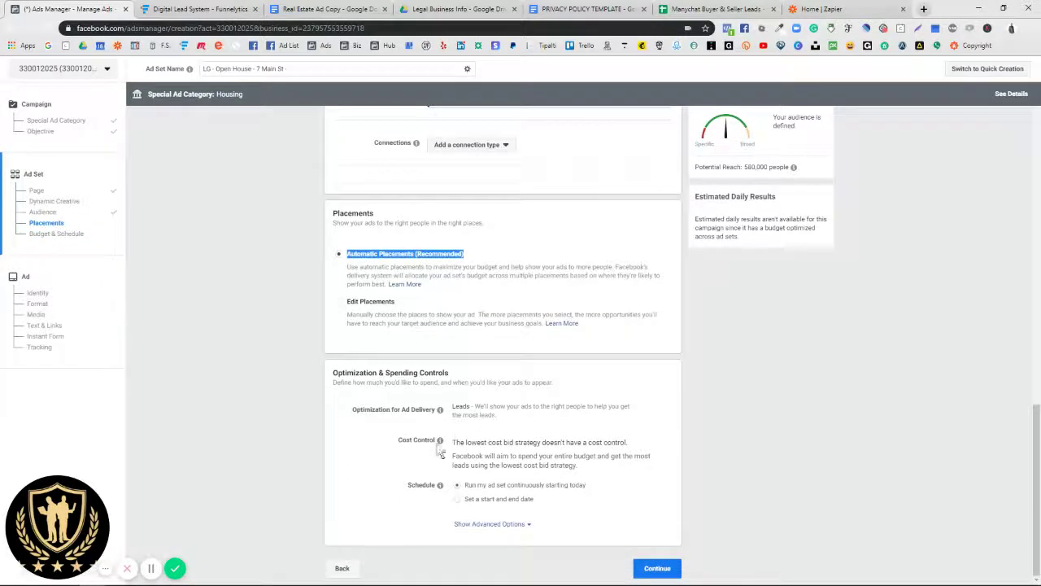
click(476, 524)
scroll(439, 514, down, 2)
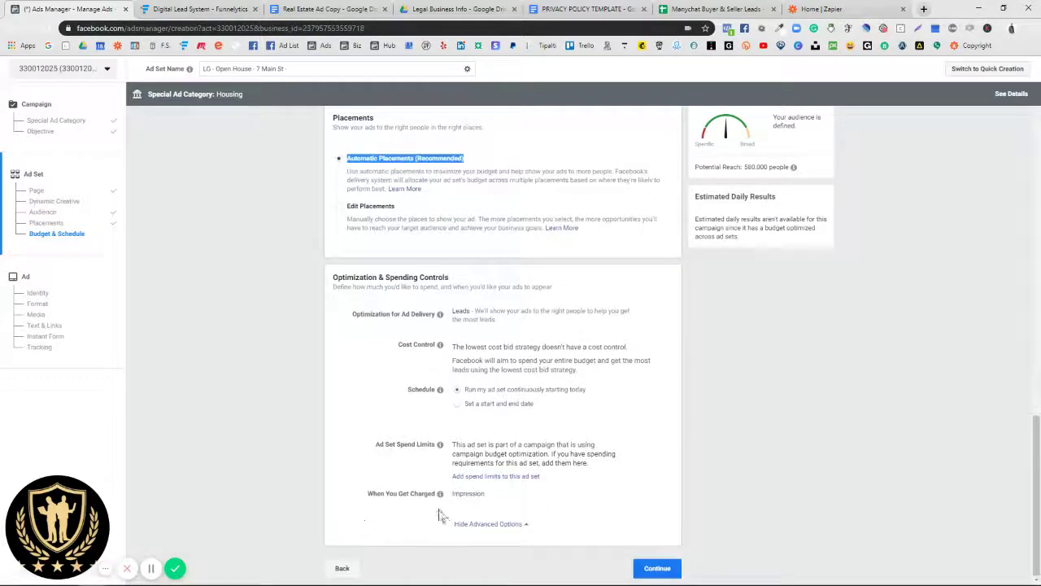
click(480, 524)
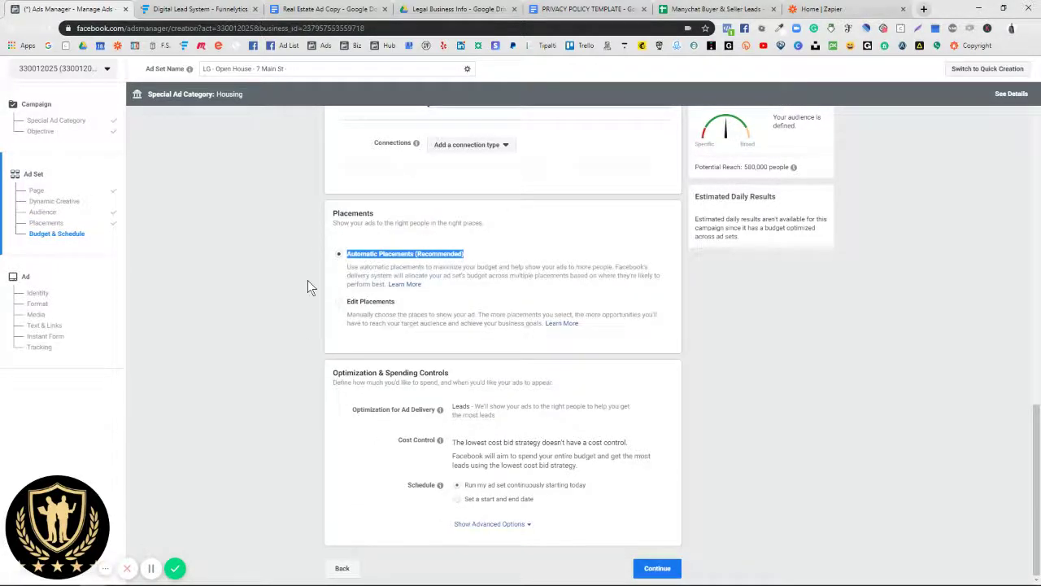
scroll(308, 285, up, 8)
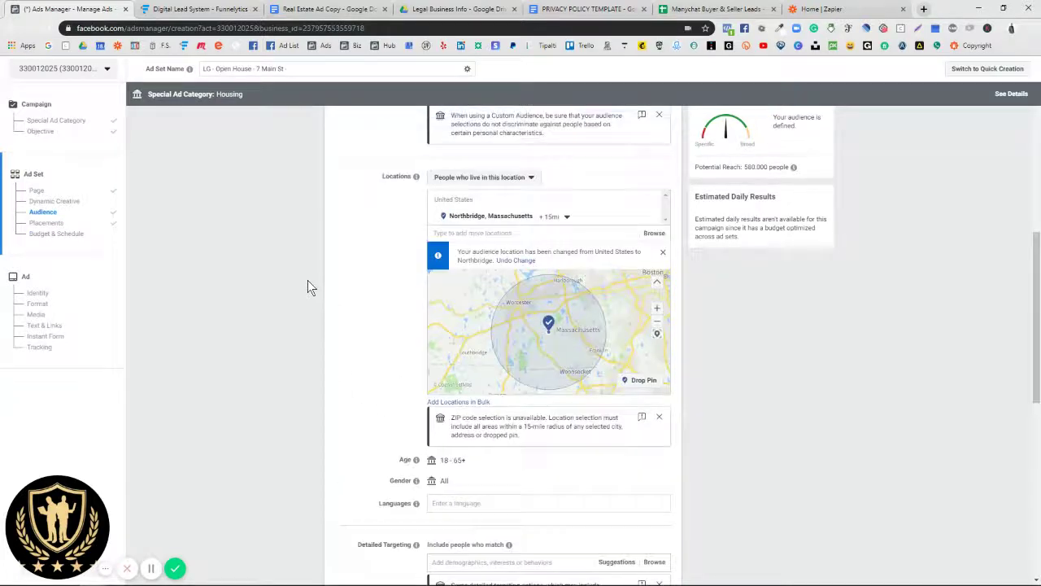
Step: Append 'Northbridge 15mi' to the end of the ad set name
scroll(308, 286, up, 1)
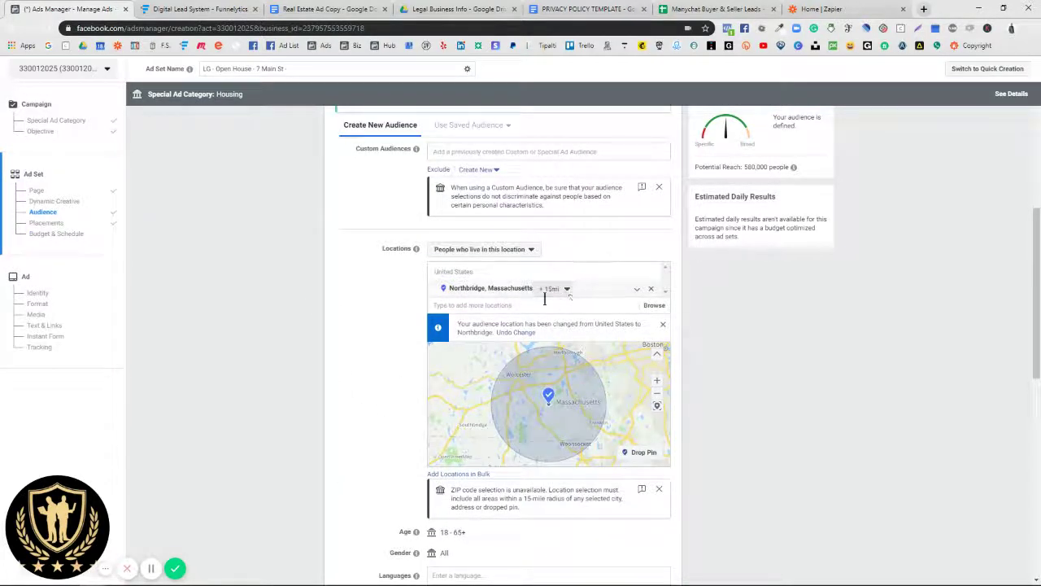
scroll(541, 297, up, 3)
scroll(477, 285, up, 2)
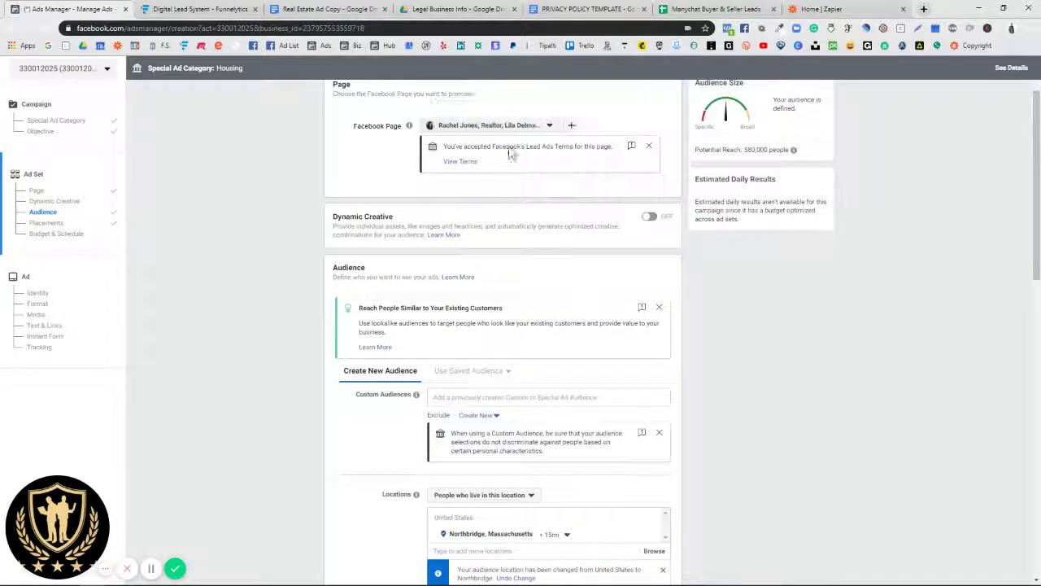
click(490, 105)
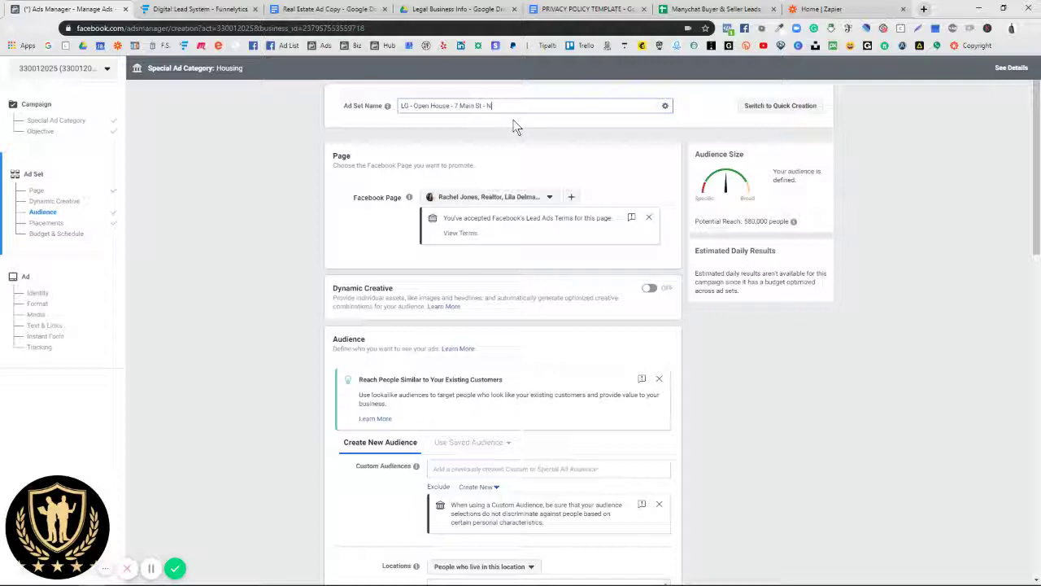
text(thbridge)
text(15mi - 580k)
Step: Match the 580,000 reach estimate to '580k' in the ad set name and select the full name
mouse_move(792, 218)
drag(790, 225, 765, 224)
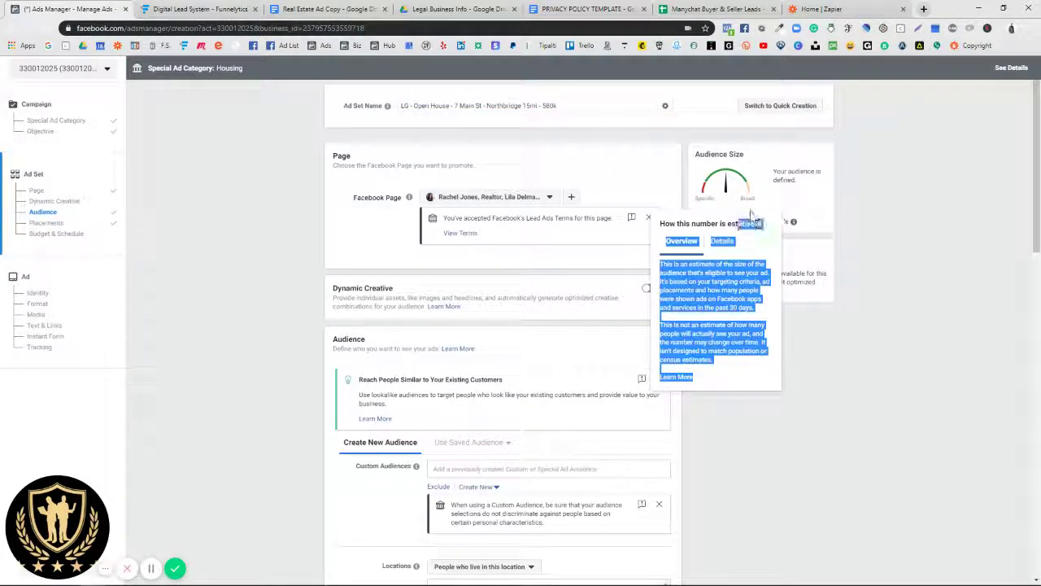
click(765, 231)
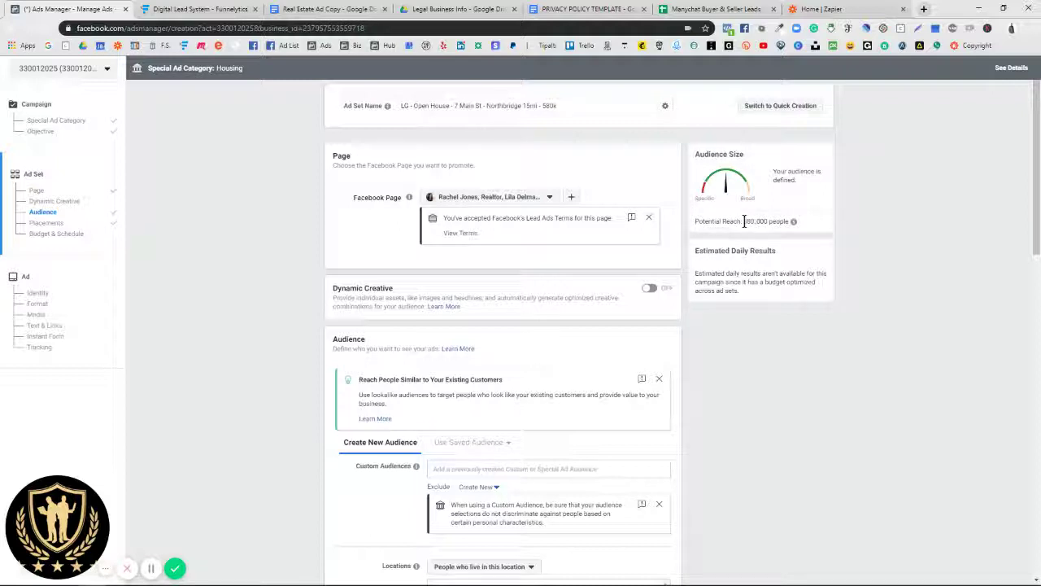
drag(749, 220, 768, 219)
click(751, 233)
drag(543, 105, 486, 106)
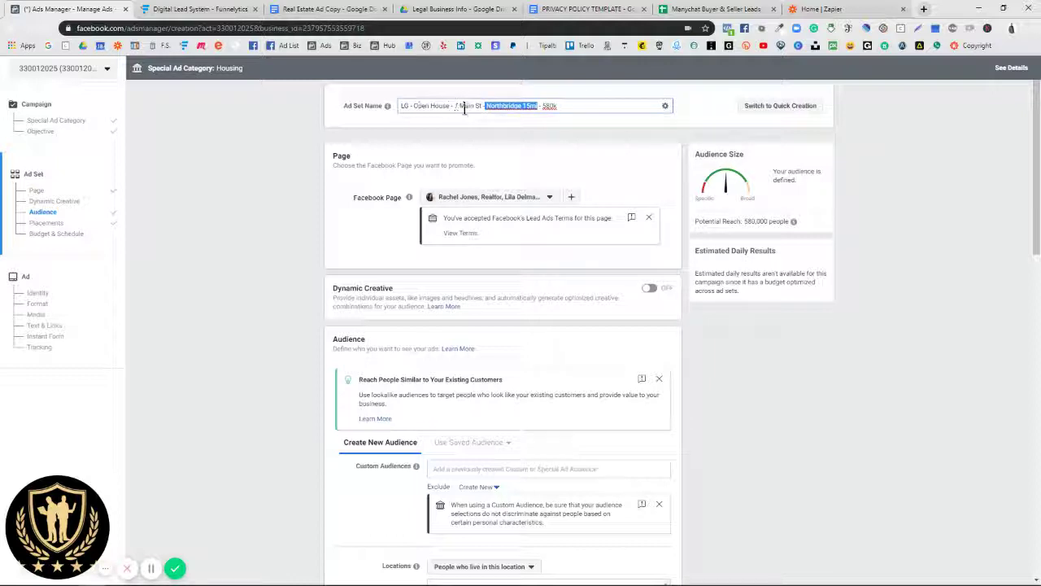
click(339, 234)
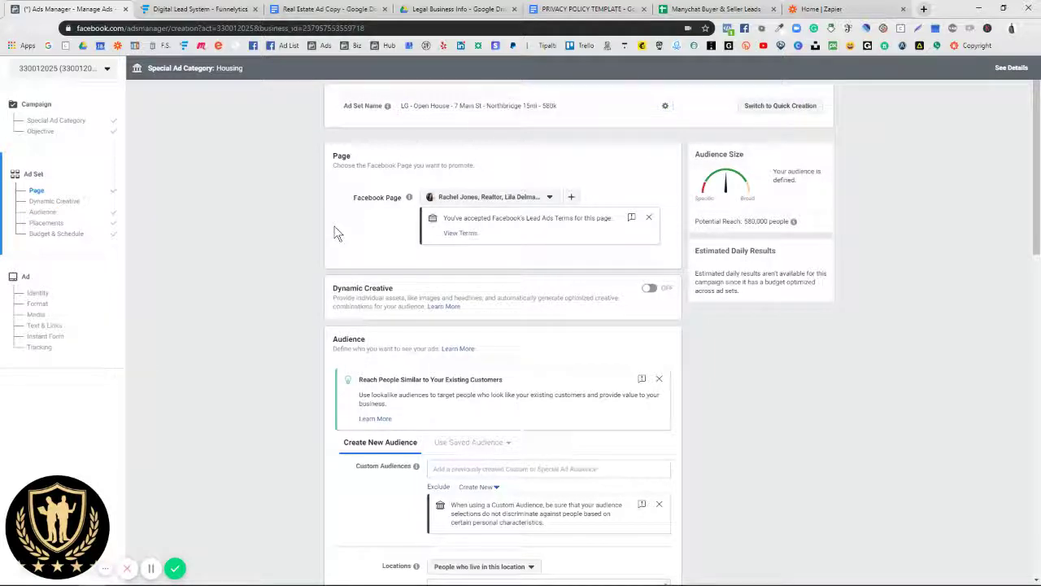
scroll(328, 280, down, 2)
scroll(327, 274, up, 2)
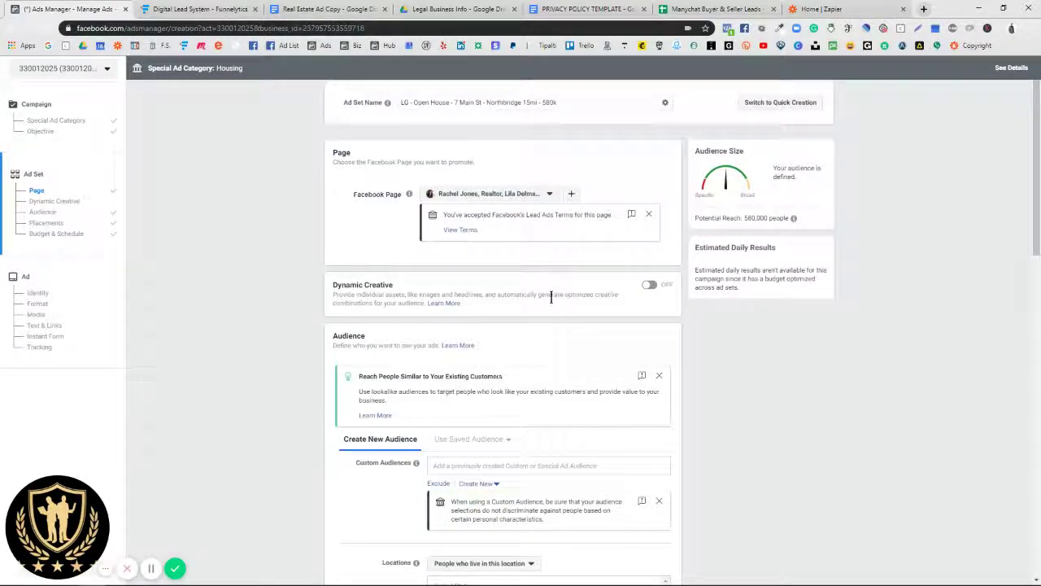
triple_click(476, 101)
key(ctrl+c)
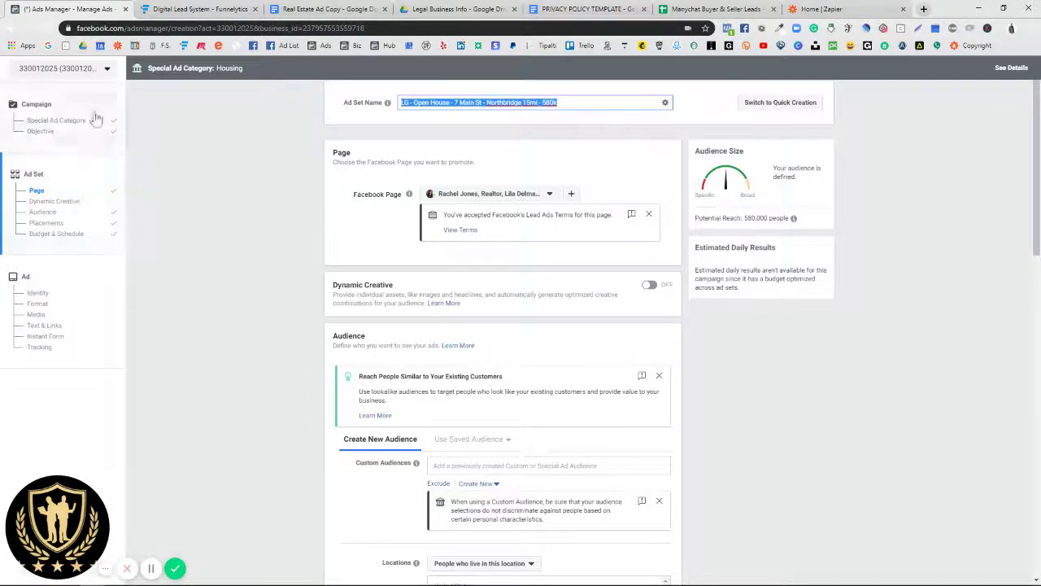
scroll(565, 318, down, 10)
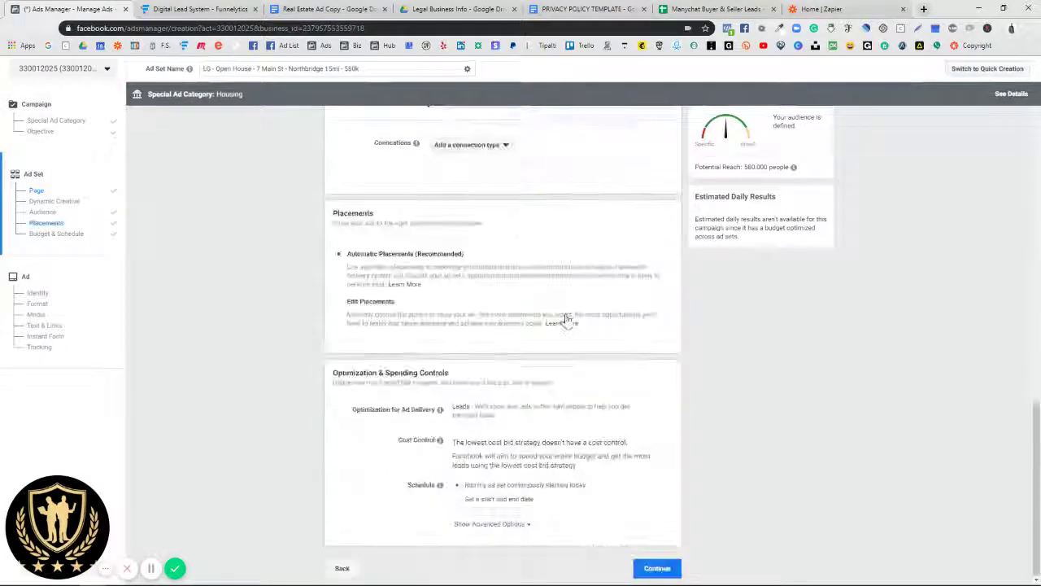
Step: Move on to the ad and paste the ad set name into the ad name, trimming the leftover prefix
click(655, 569)
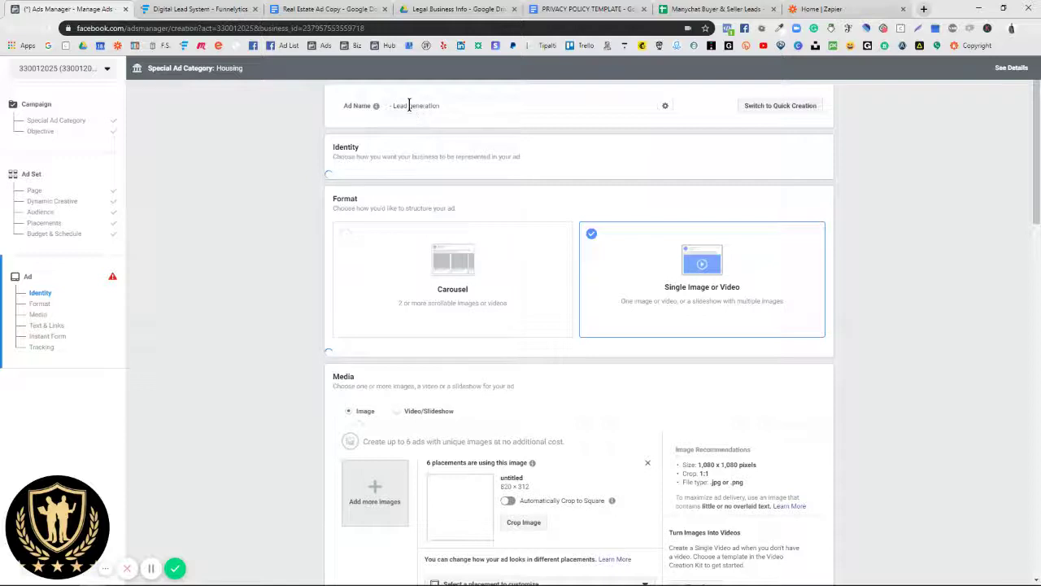
click(409, 106)
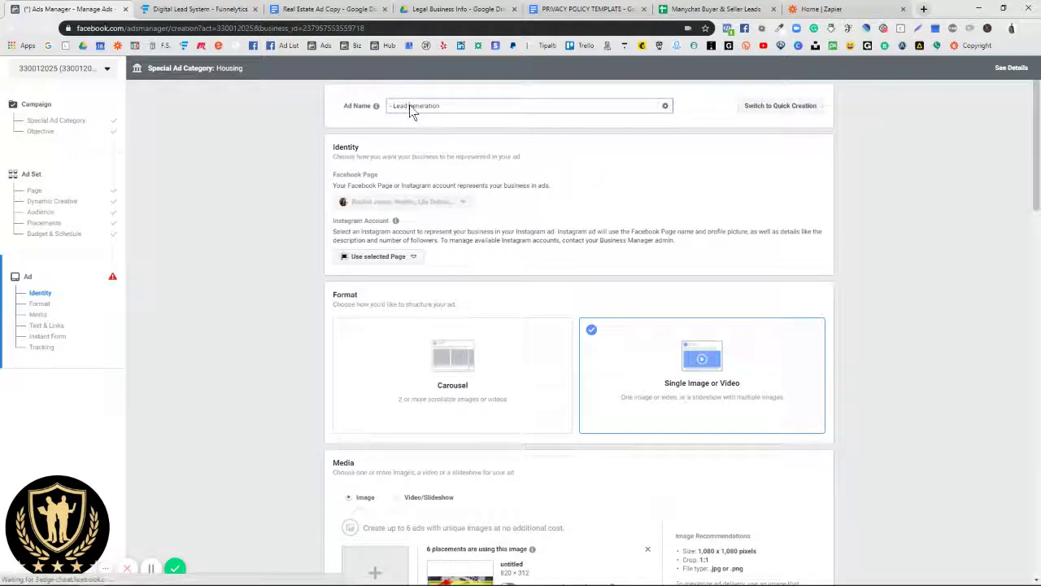
double_click(409, 105)
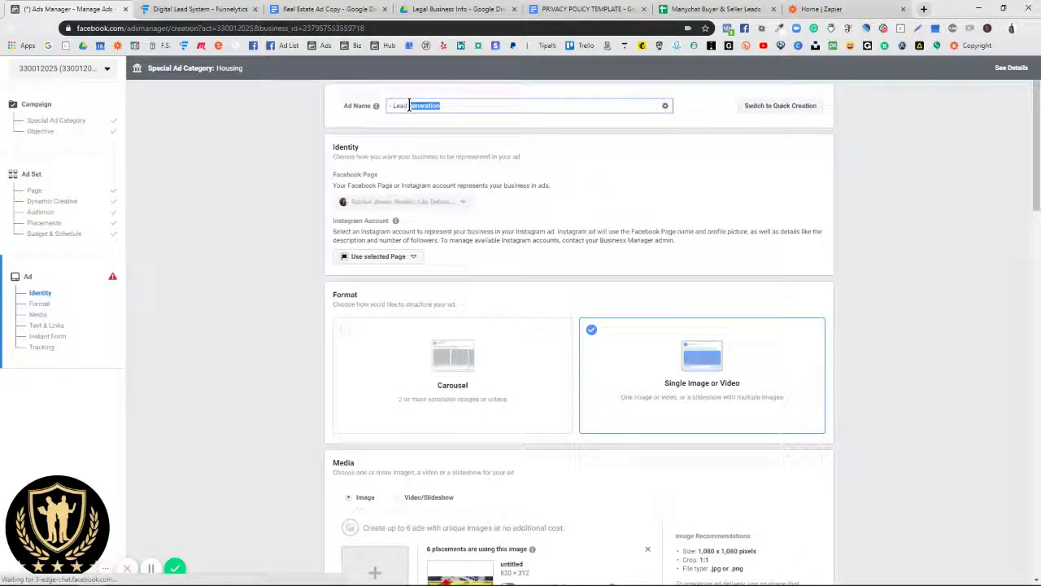
key(ctrl+v)
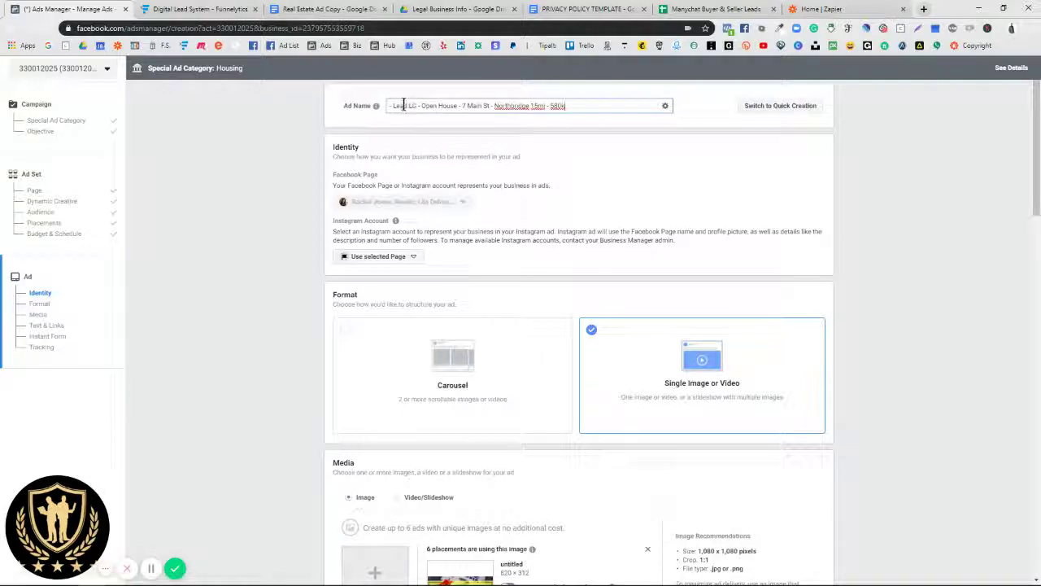
click(408, 105)
key(BackSpace)
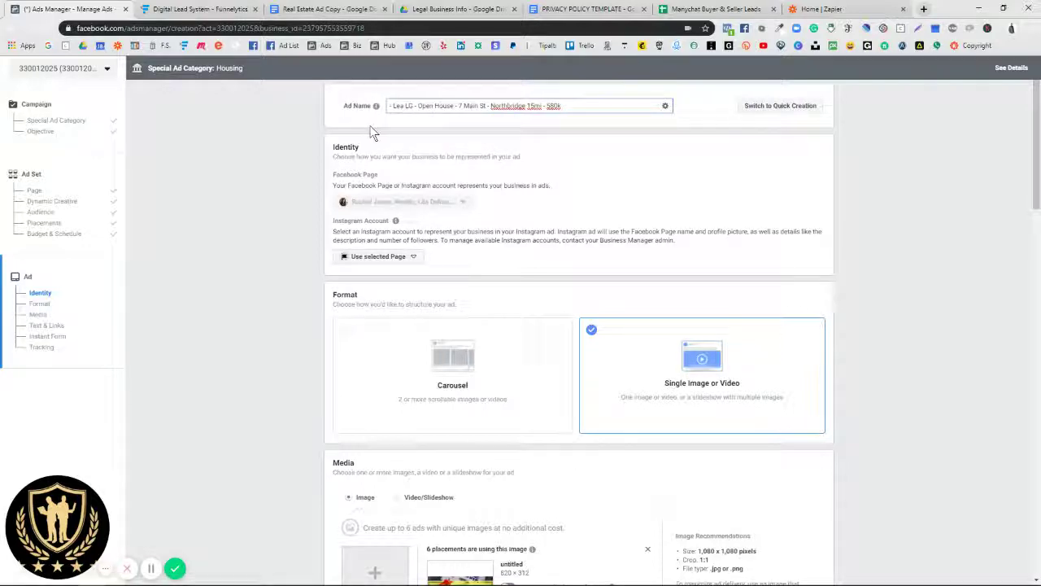
key(BackSpace)
key(BackSpace)
key(BackSpace)
key(BackSpace)
key(BackSpace)
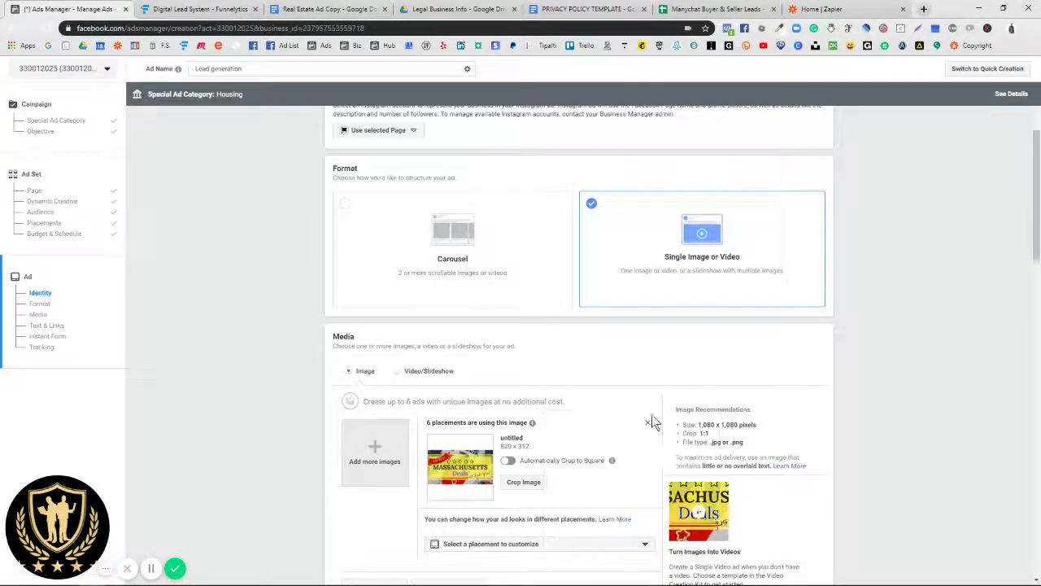
Step: Check the ad's Instagram account choices, leaving the identity unchanged
scroll(398, 355, up, 3)
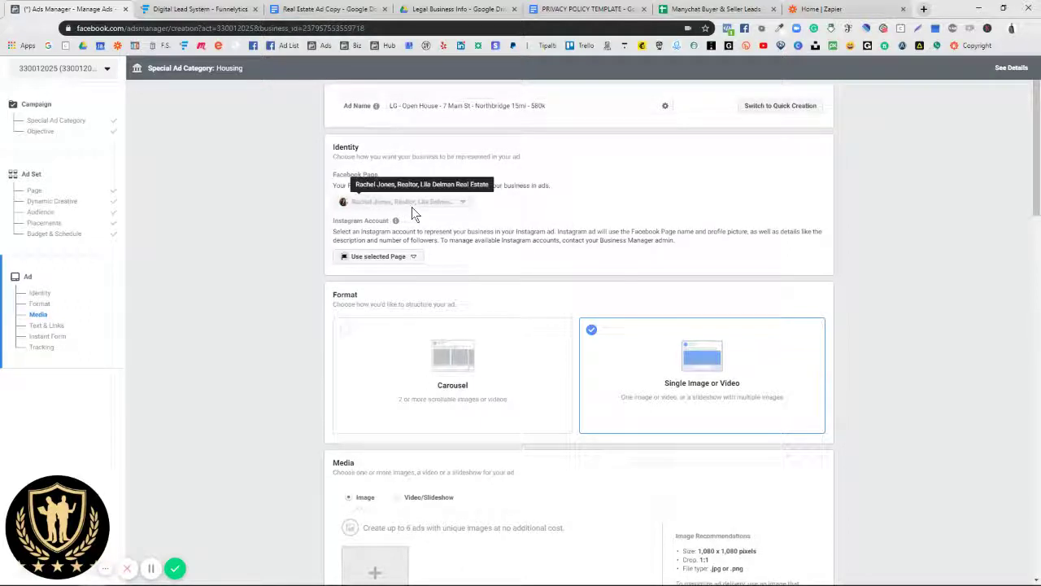
click(414, 259)
click(414, 259)
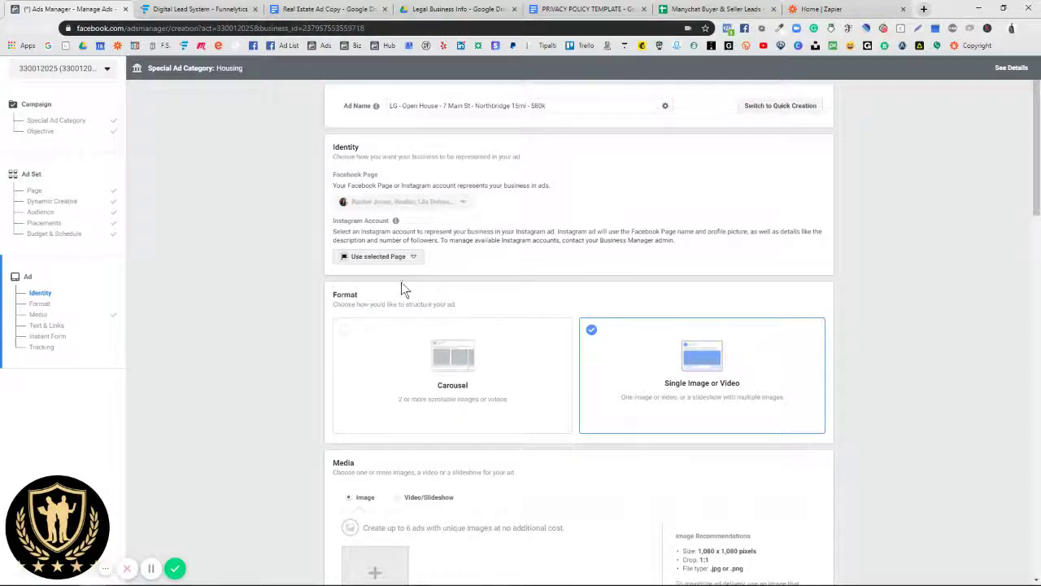
Step: Review the Format and Media sections, then bring up the Real Estate Ad Copy document
scroll(399, 281, down, 3)
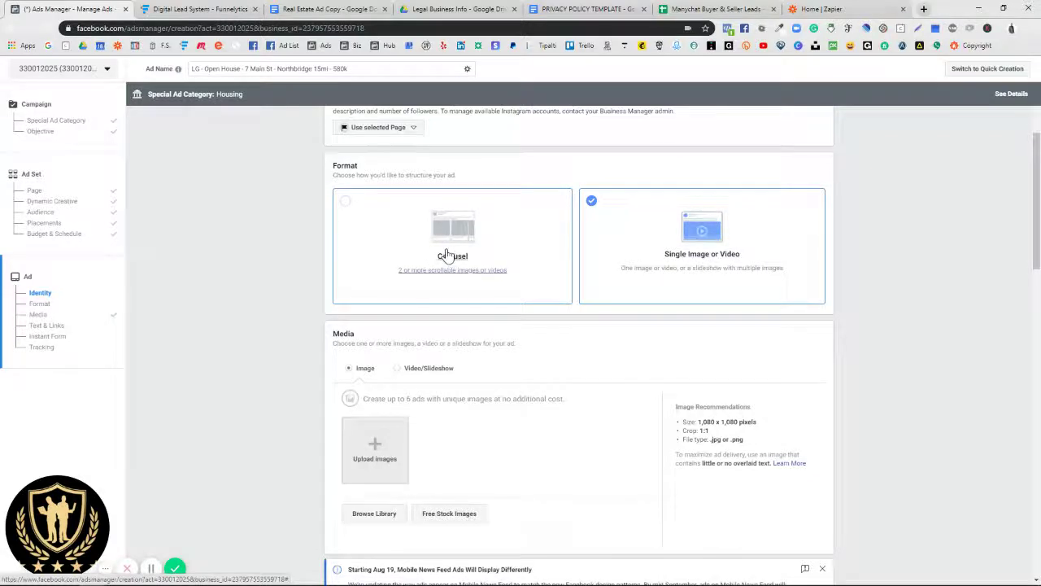
scroll(447, 255, down, 3)
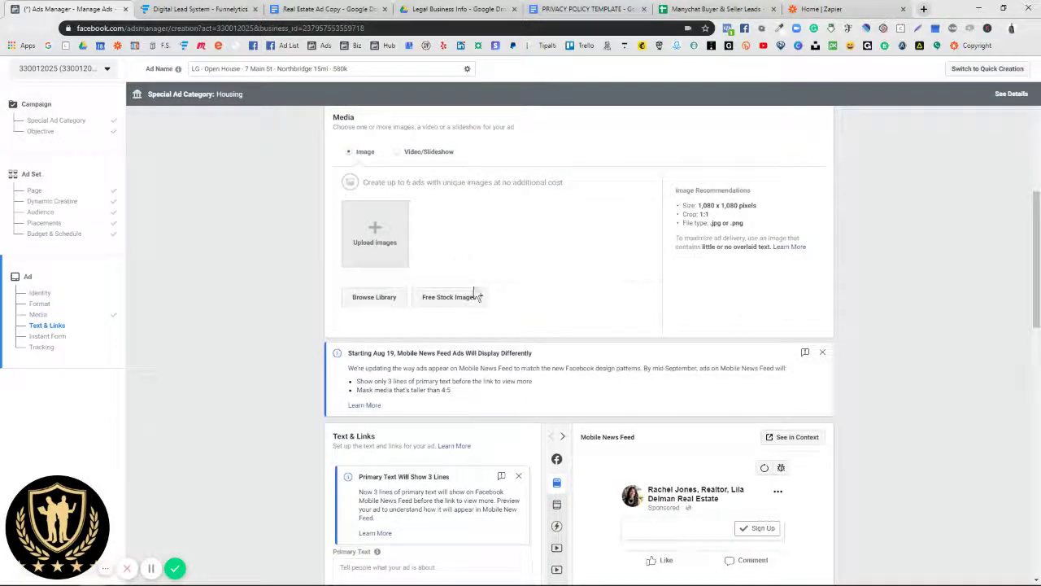
scroll(491, 317, up, 3)
scroll(481, 300, down, 1)
scroll(480, 305, down, 2)
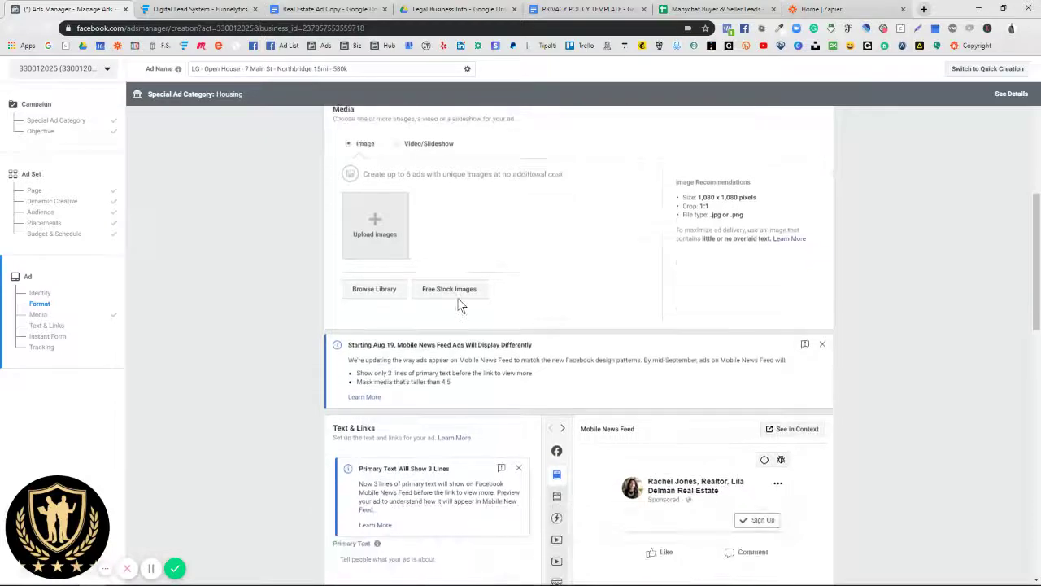
scroll(458, 295, up, 1)
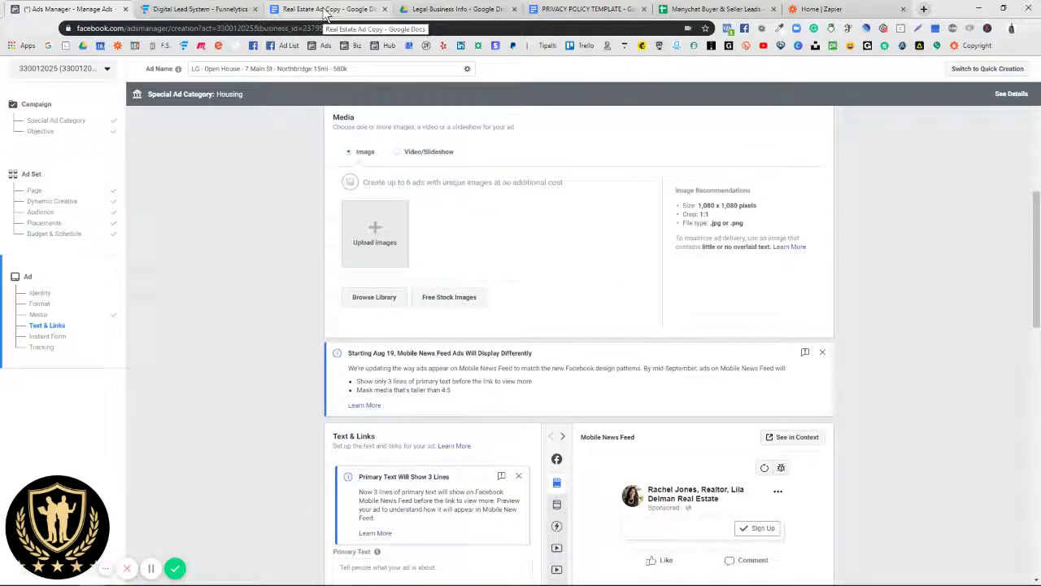
click(325, 10)
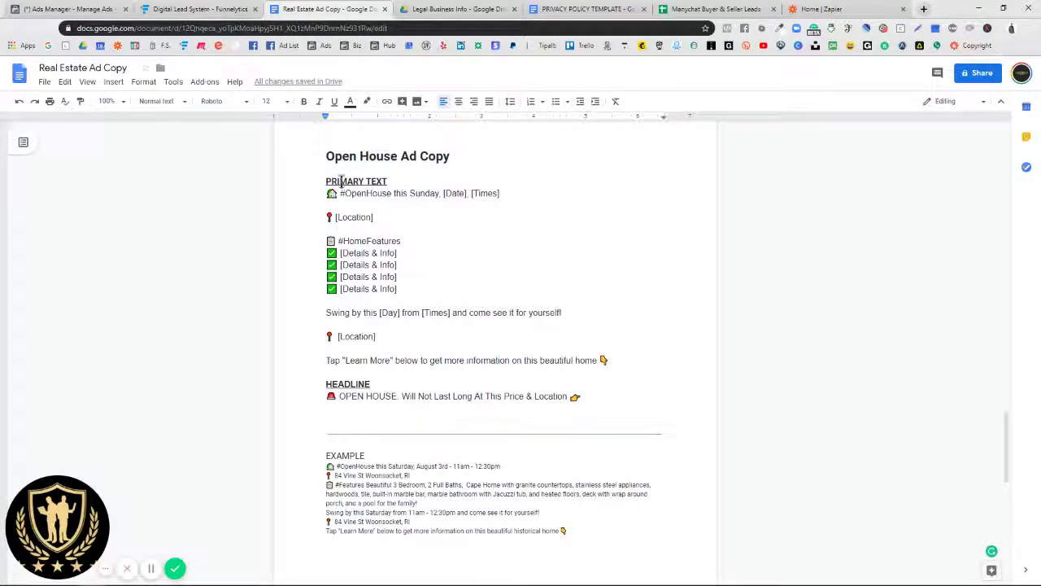
Step: Select the filled-in EXAMPLE open-house ad copy block in the Real Estate Ad Copy doc
drag(324, 181, 586, 399)
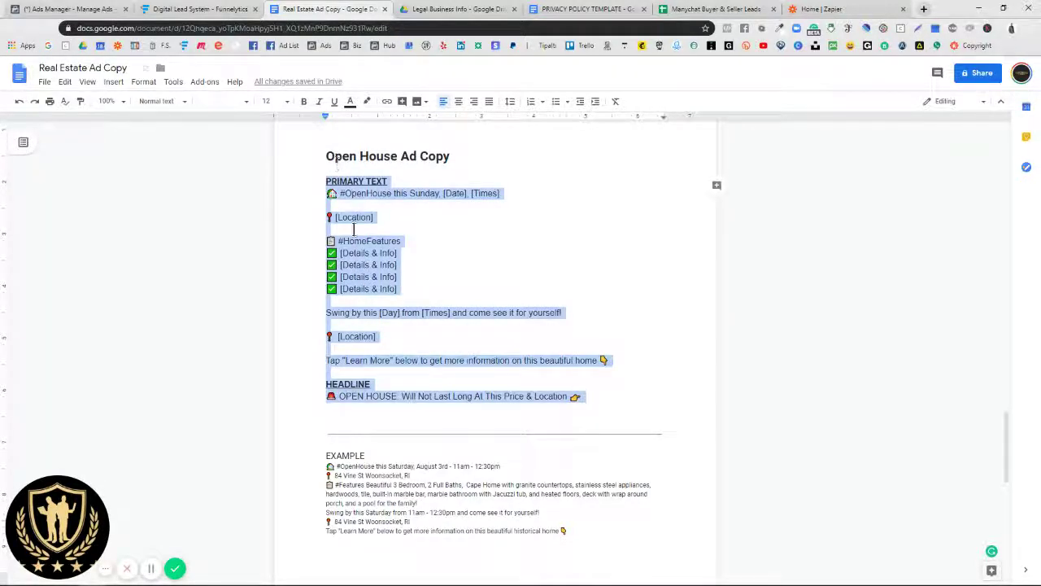
click(417, 253)
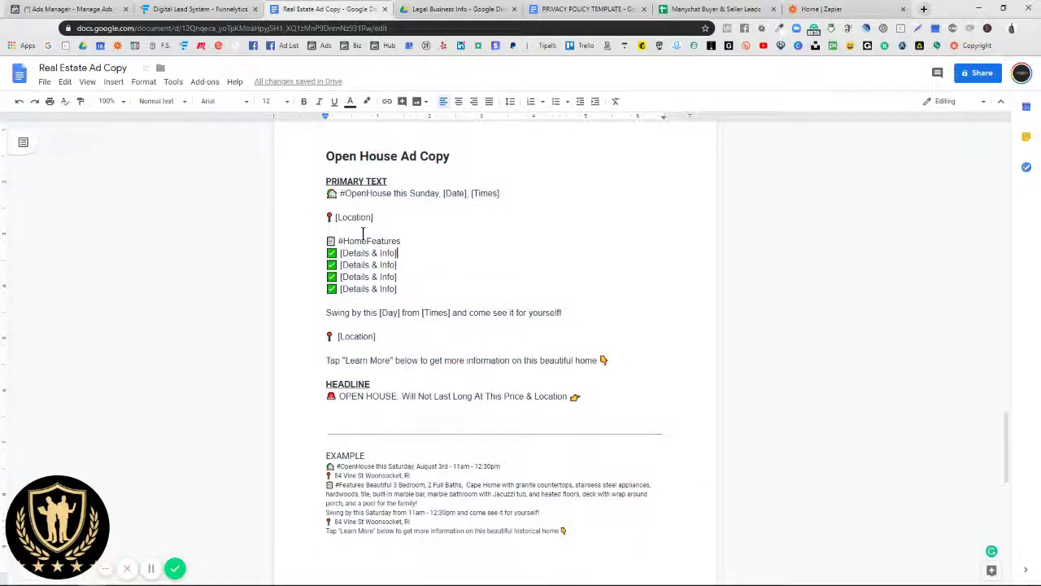
scroll(372, 464, down, 2)
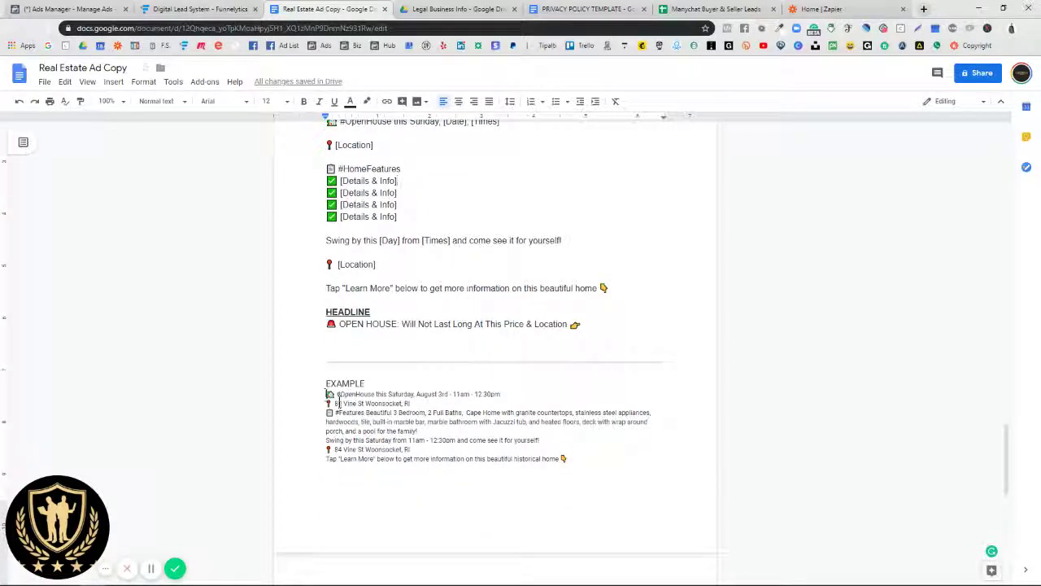
drag(326, 394, 569, 459)
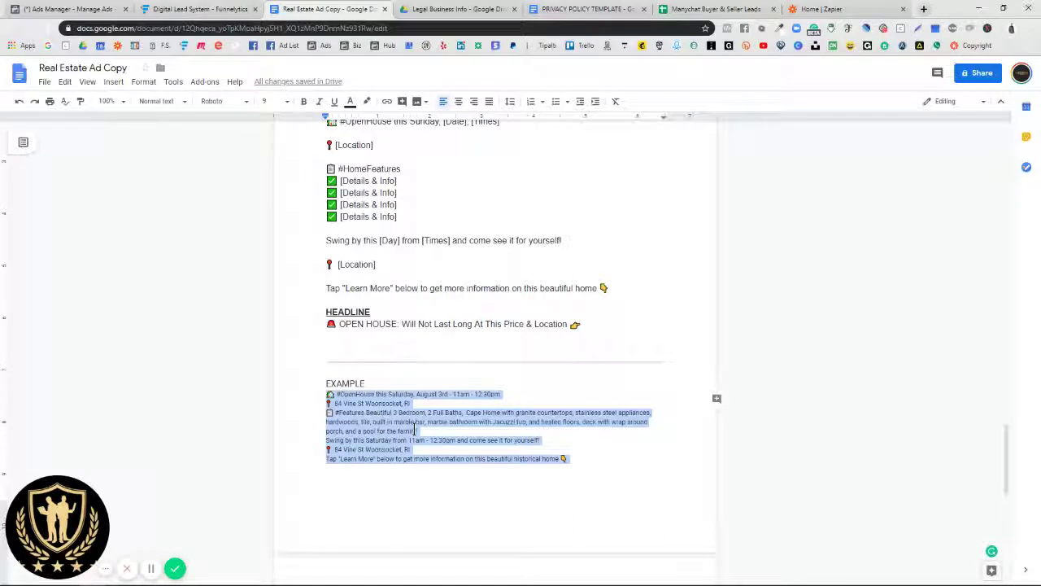
Step: Back in Ads Manager, dismiss the 'Primary Text Will Show 3 Lines' notice
click(57, 9)
scroll(435, 371, down, 2)
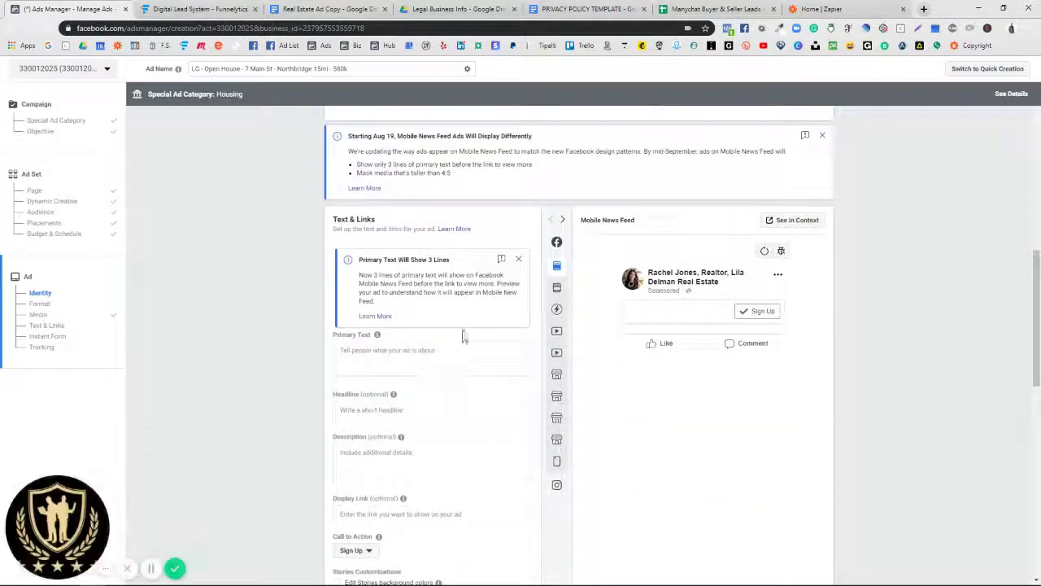
click(519, 261)
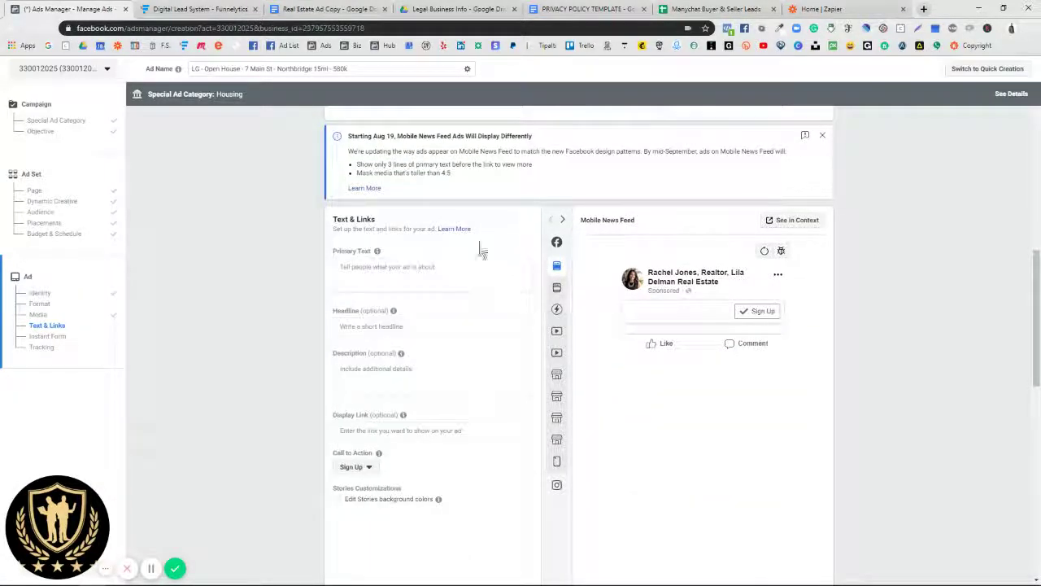
click(333, 11)
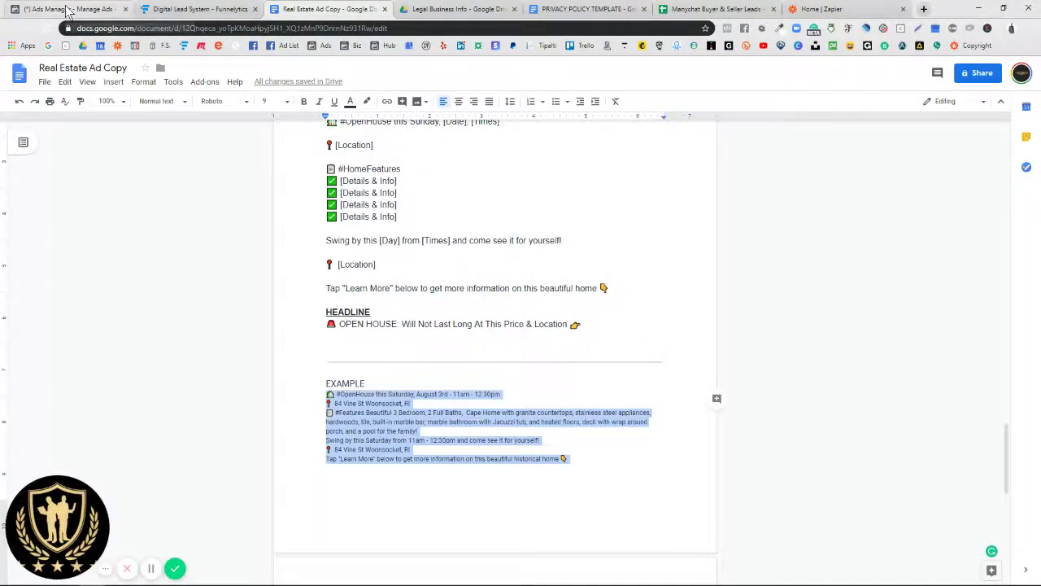
click(69, 9)
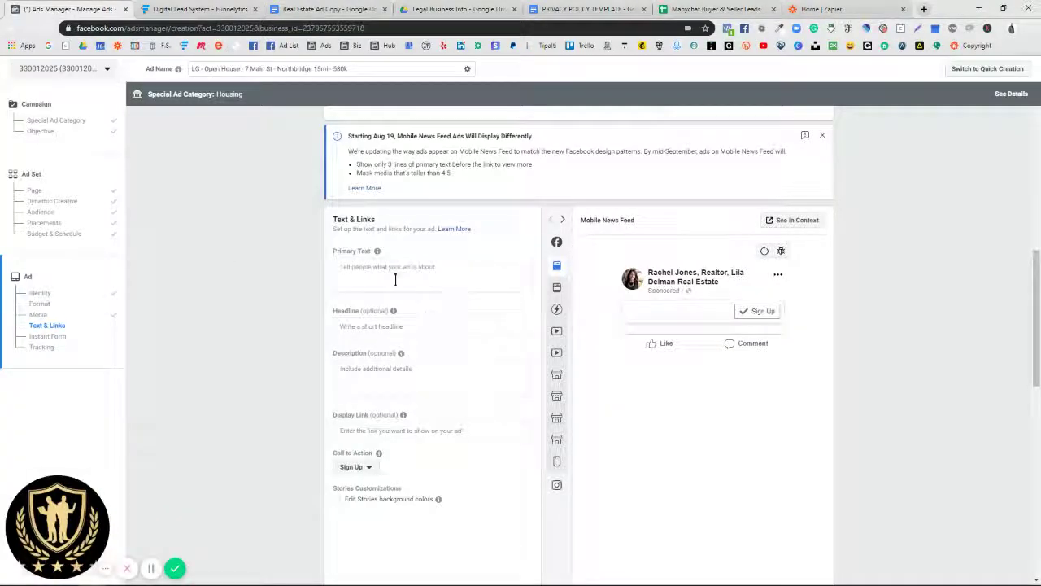
Step: Paste the example open-house copy into Primary Text and remove the trailing empty line
click(382, 269)
right_click(383, 270)
click(415, 355)
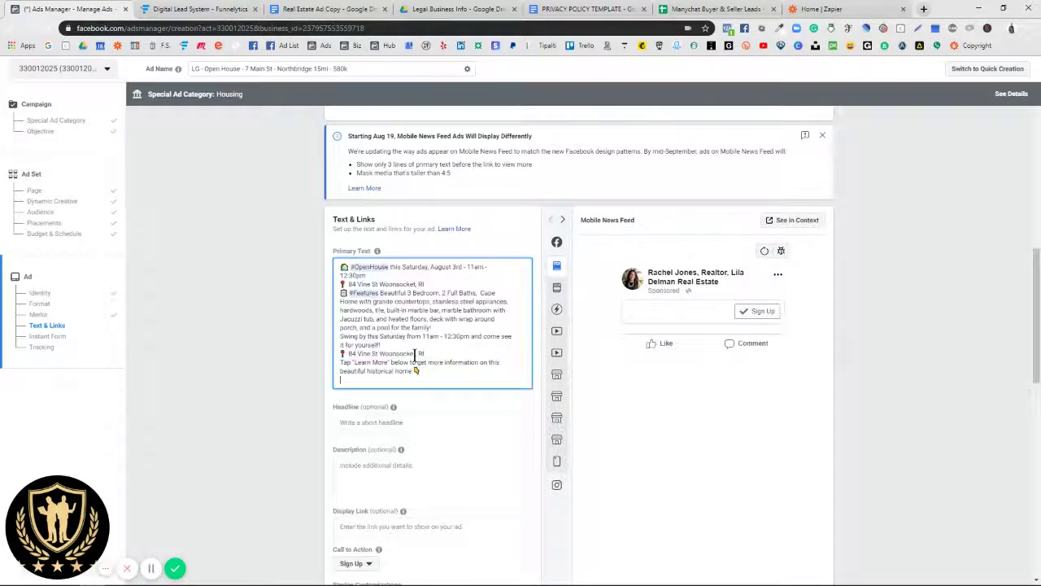
key(BackSpace)
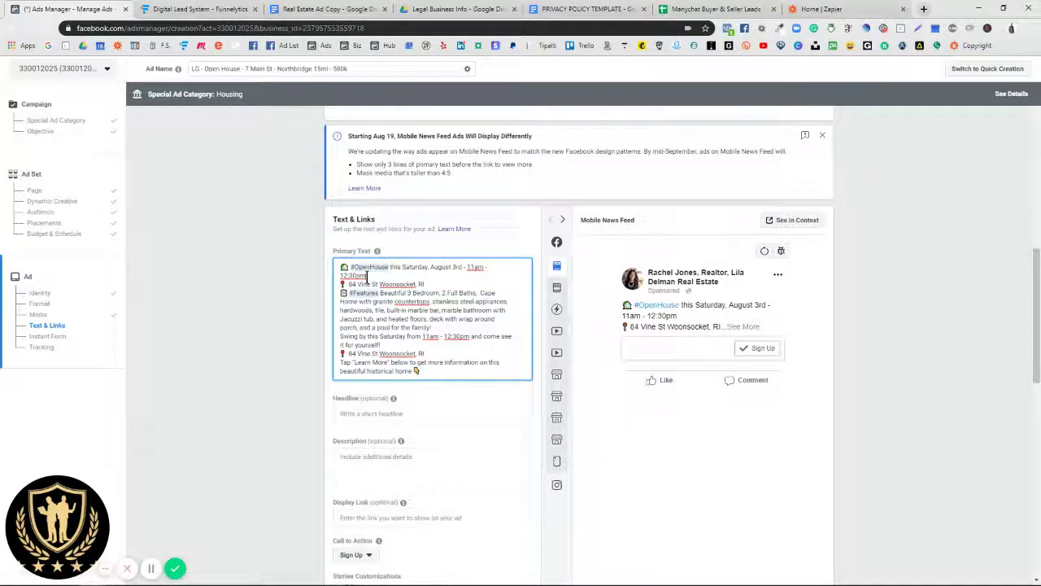
Step: Break the primary text into sections with blank lines and add '!' after 'family'
key(Return)
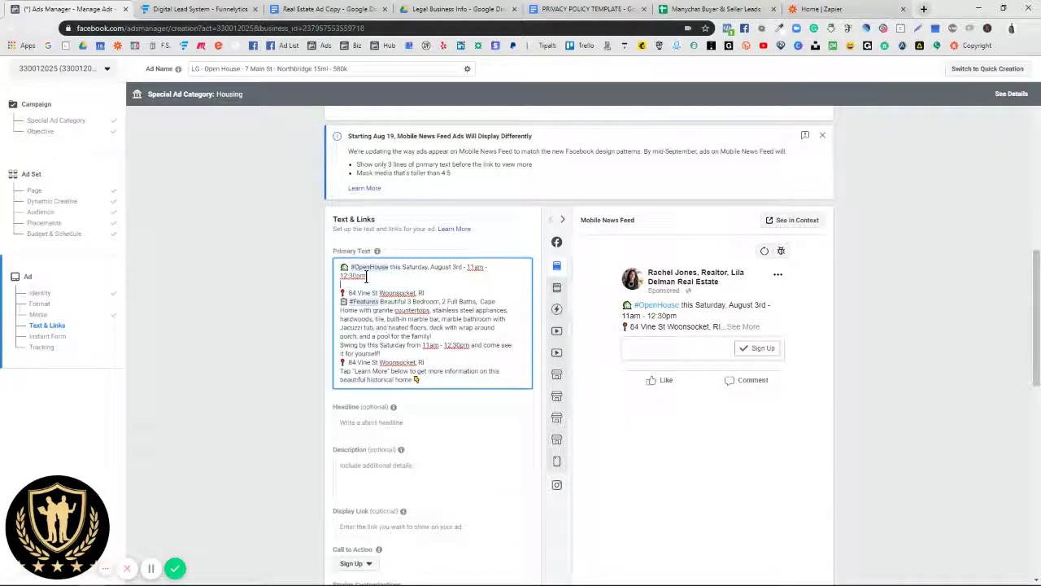
click(423, 292)
key(Return)
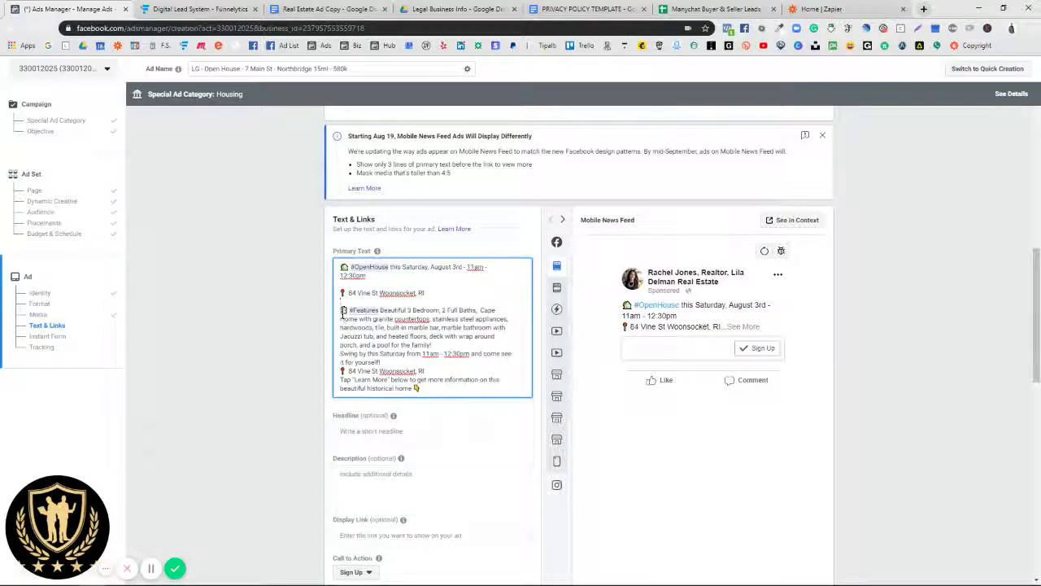
click(432, 344)
text(!)
key(Return)
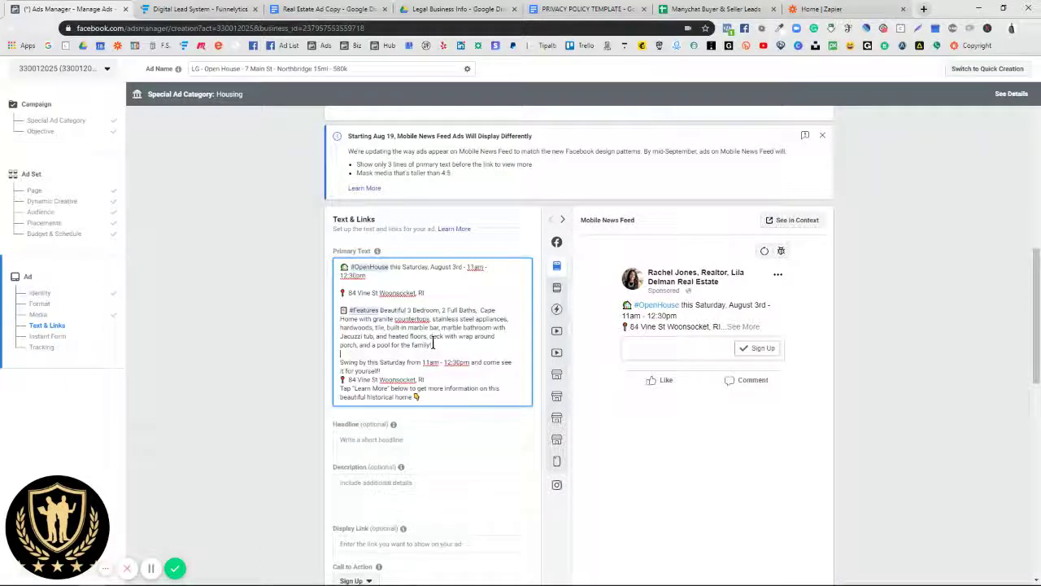
click(379, 371)
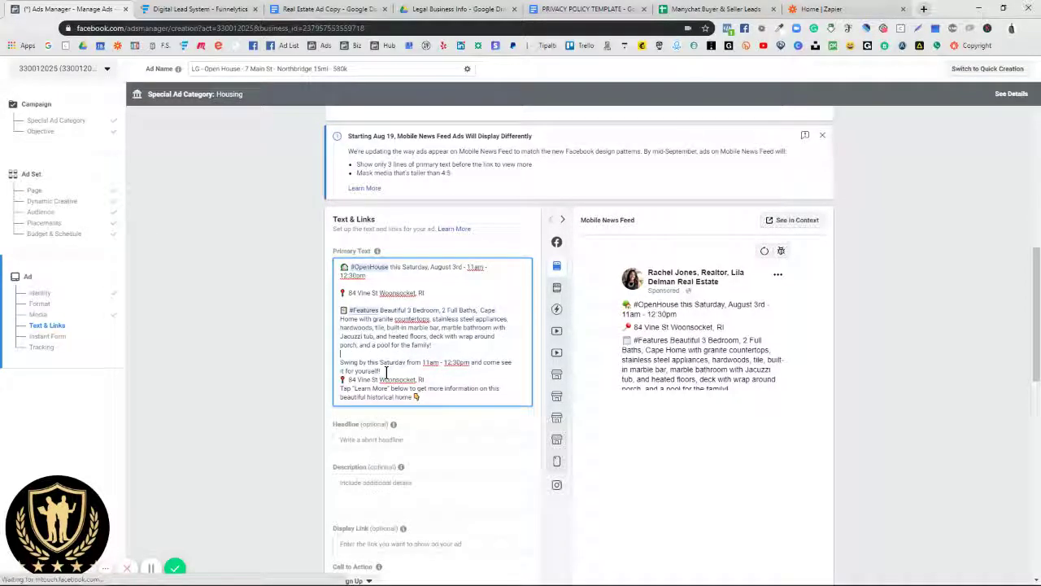
key(Return)
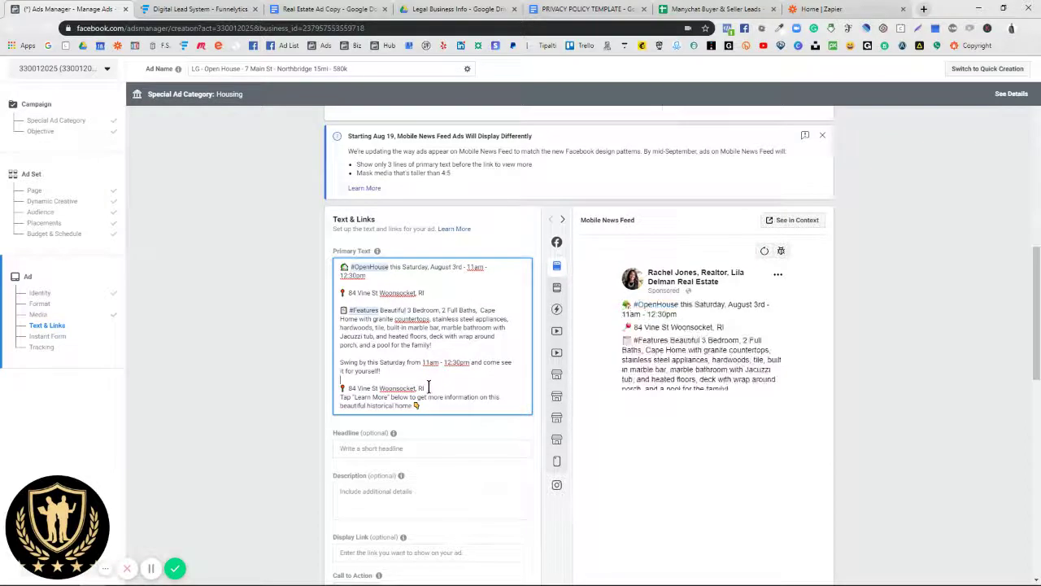
click(428, 387)
key(Return)
drag(341, 389, 424, 389)
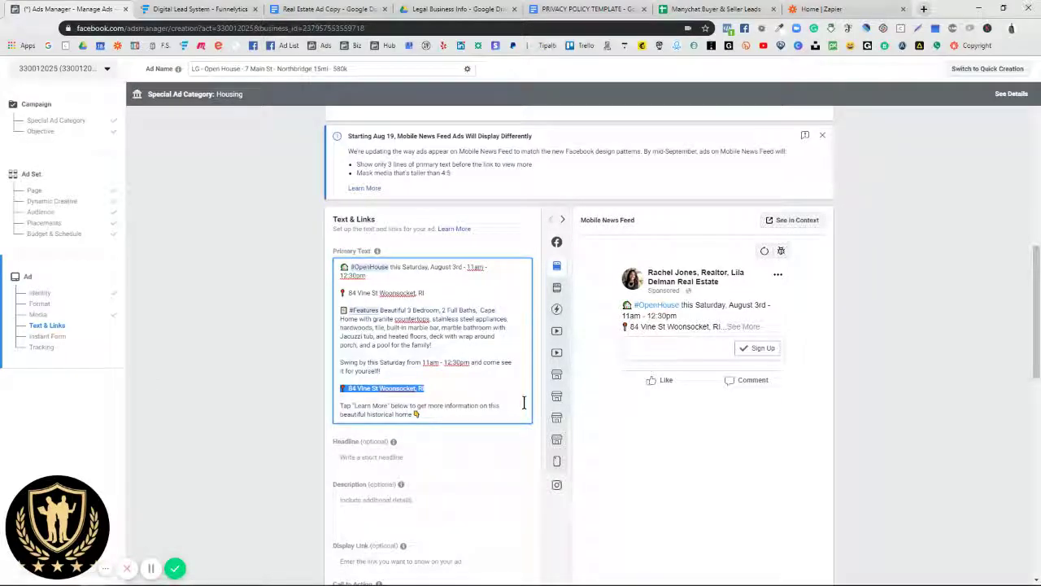
scroll(453, 405, up, 4)
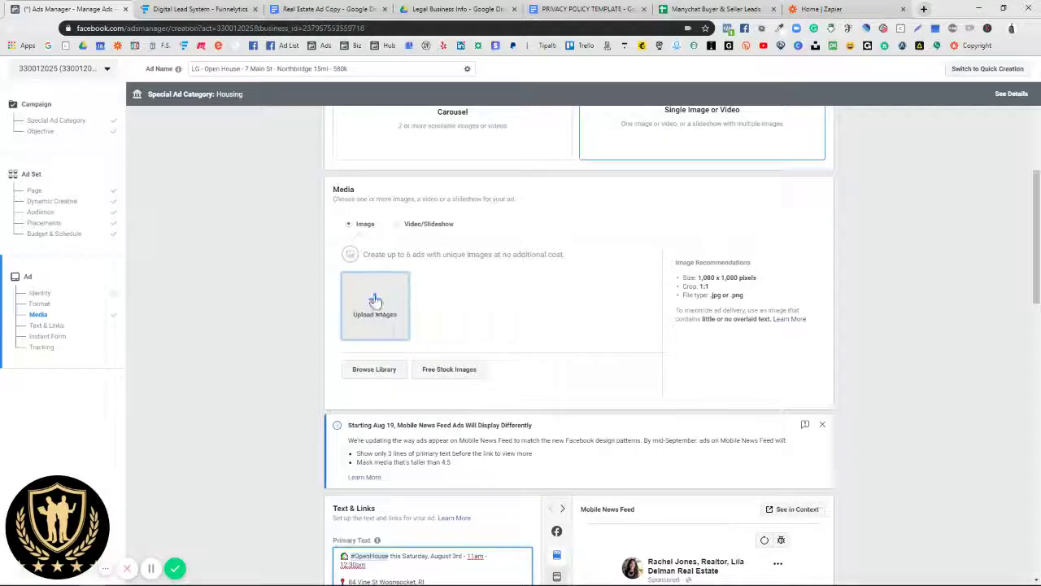
Step: Search the free stock image library for 'open house' photos
click(372, 301)
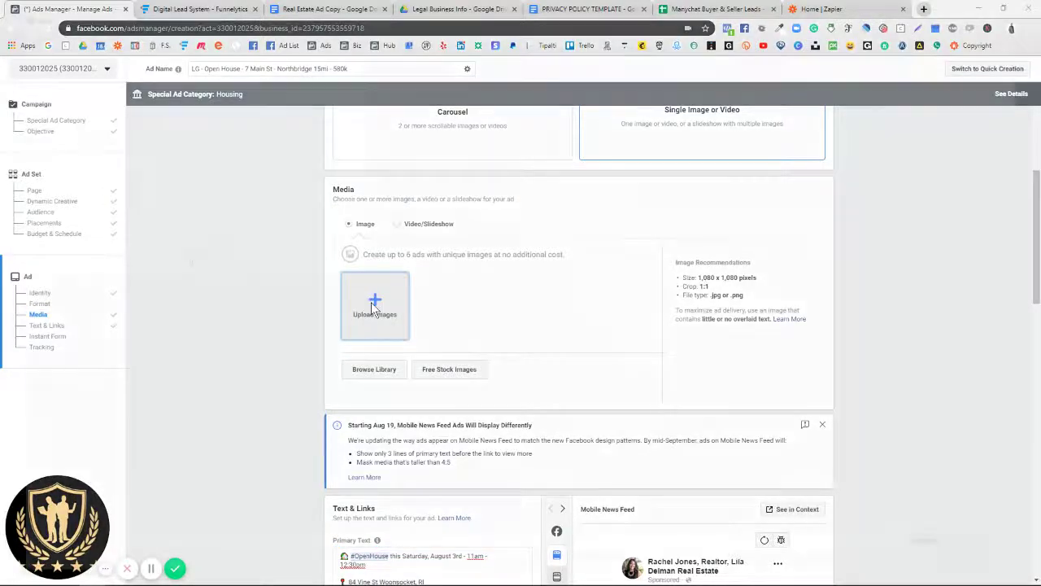
click(1029, 8)
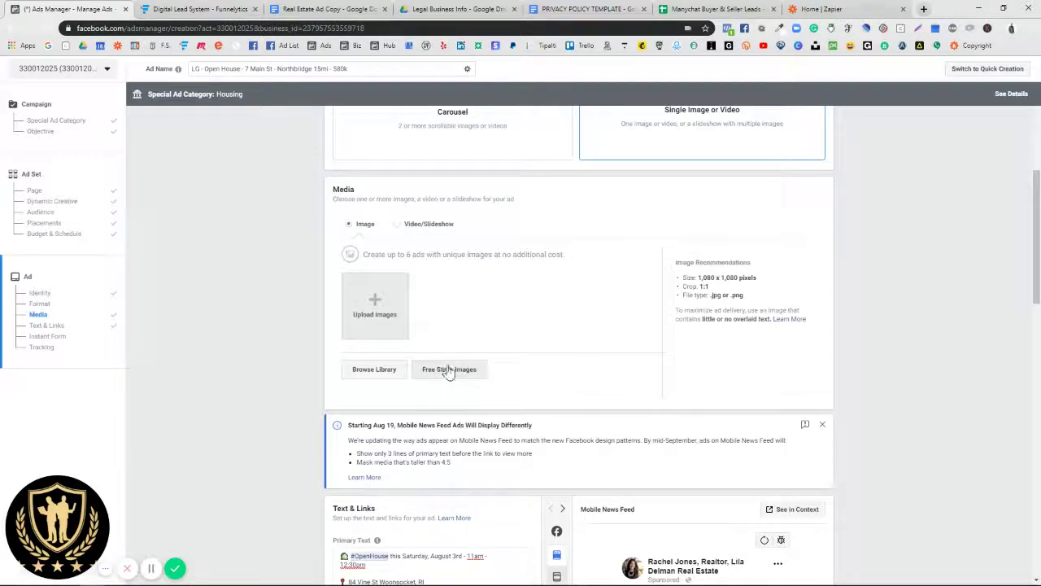
click(449, 370)
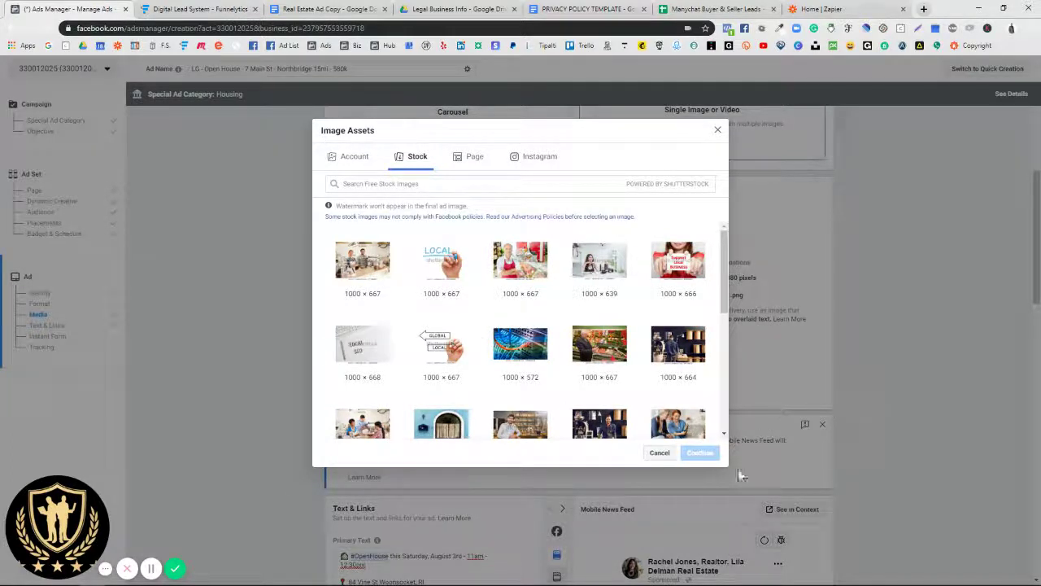
scroll(505, 340, down, 3)
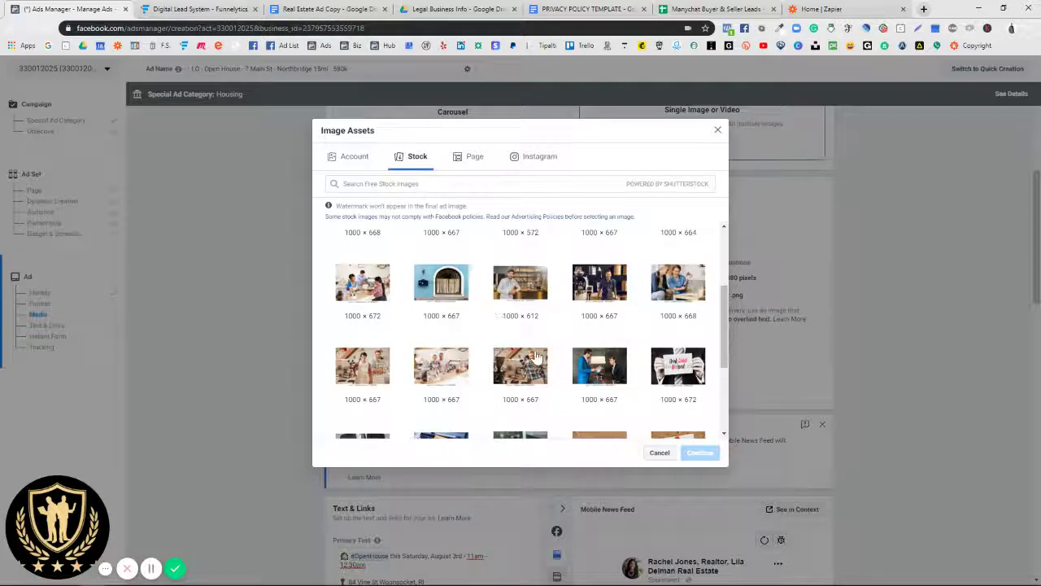
scroll(506, 326, down, 2)
click(375, 183)
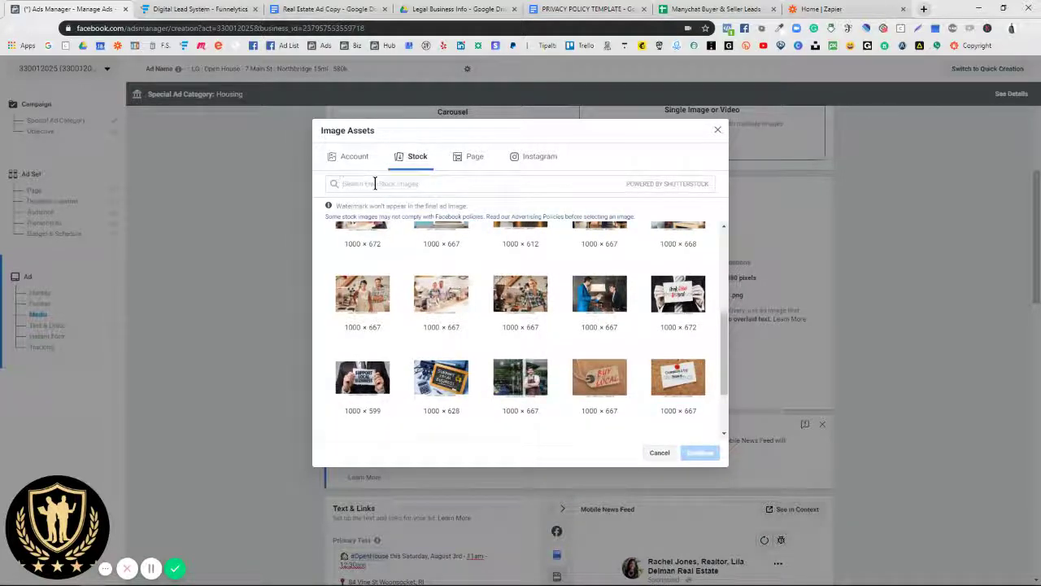
text(open h)
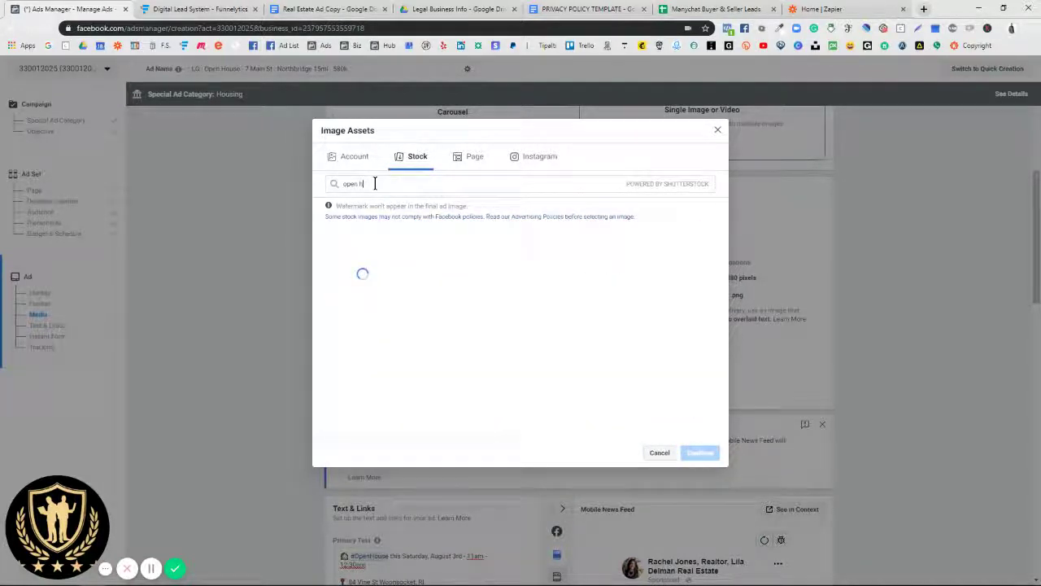
text(ouse)
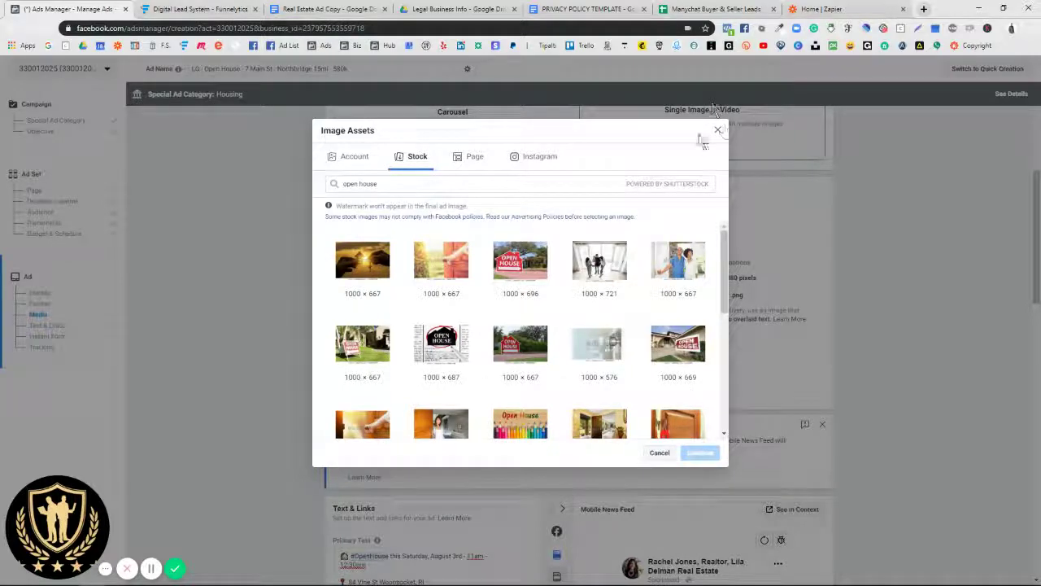
Step: Choose the red Open House sign stock photo as the ad image and continue
click(718, 130)
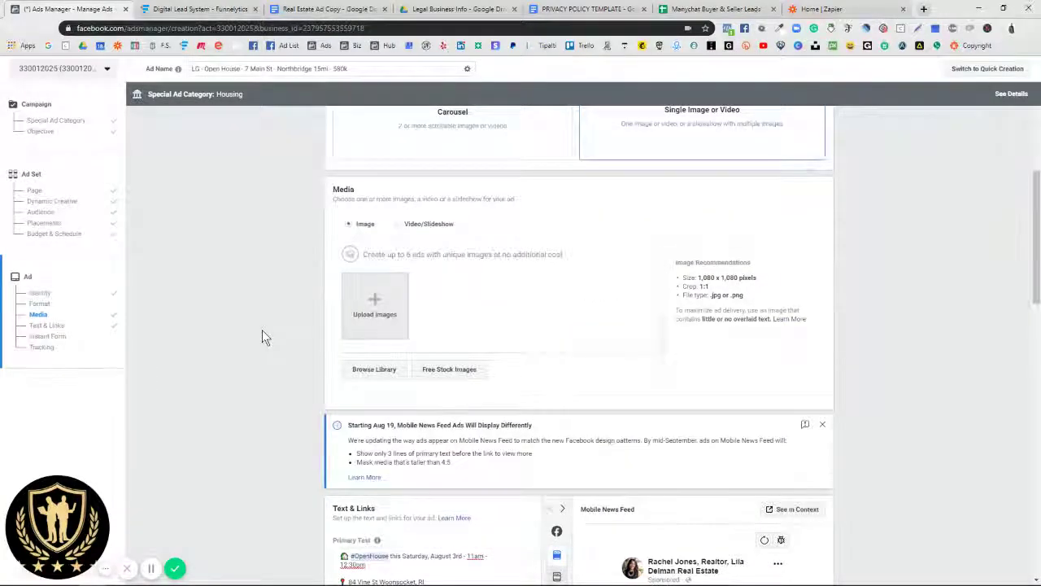
scroll(262, 329, down, 1)
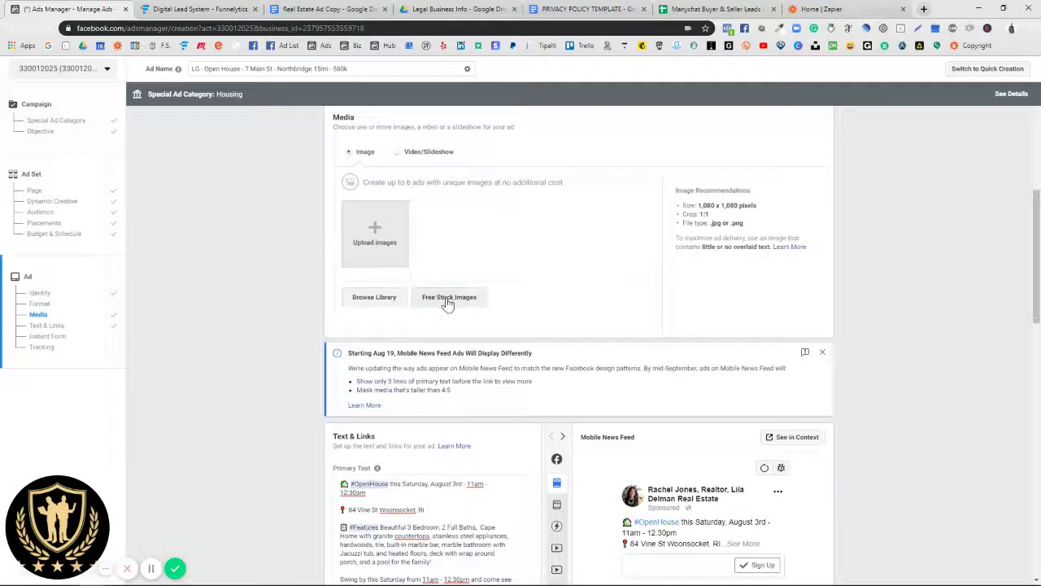
click(444, 298)
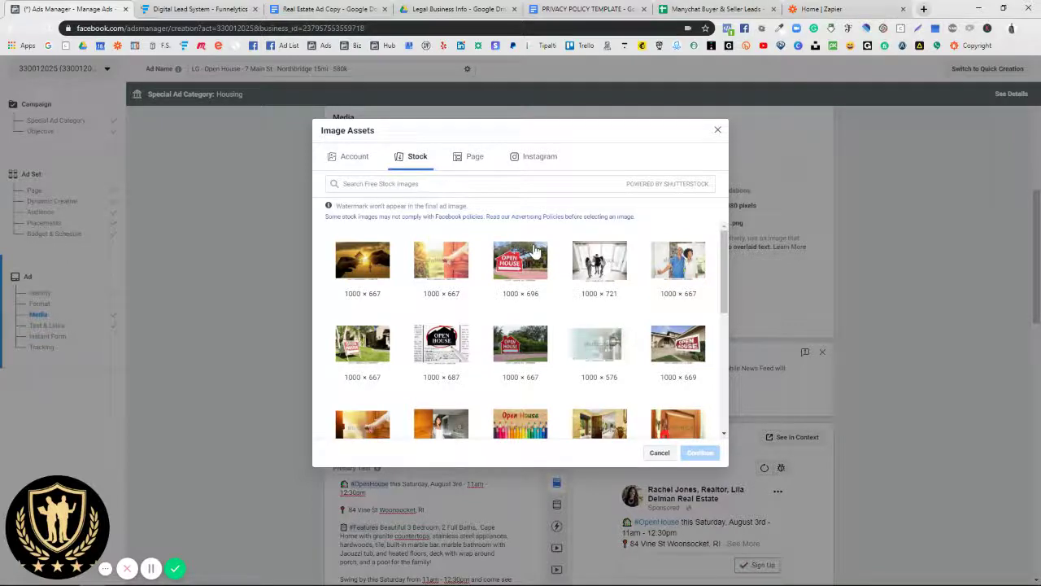
click(533, 254)
click(701, 486)
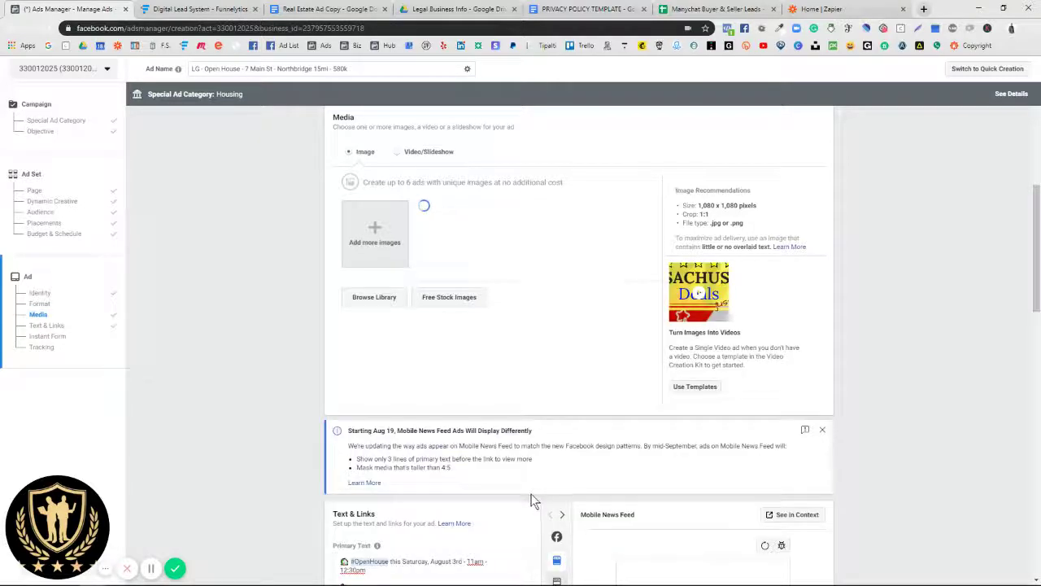
scroll(533, 501, down, 5)
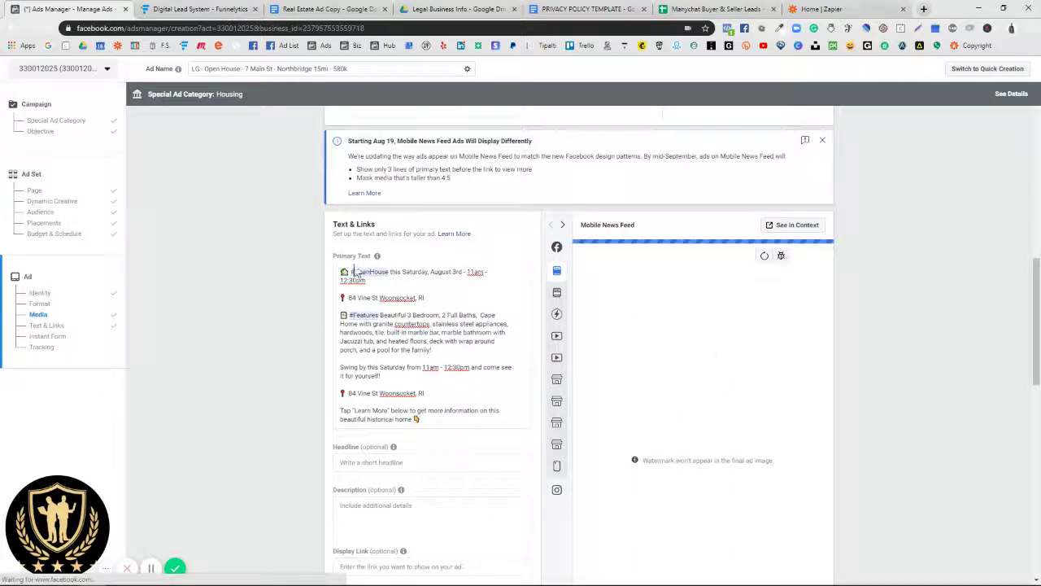
scroll(341, 264, down, 1)
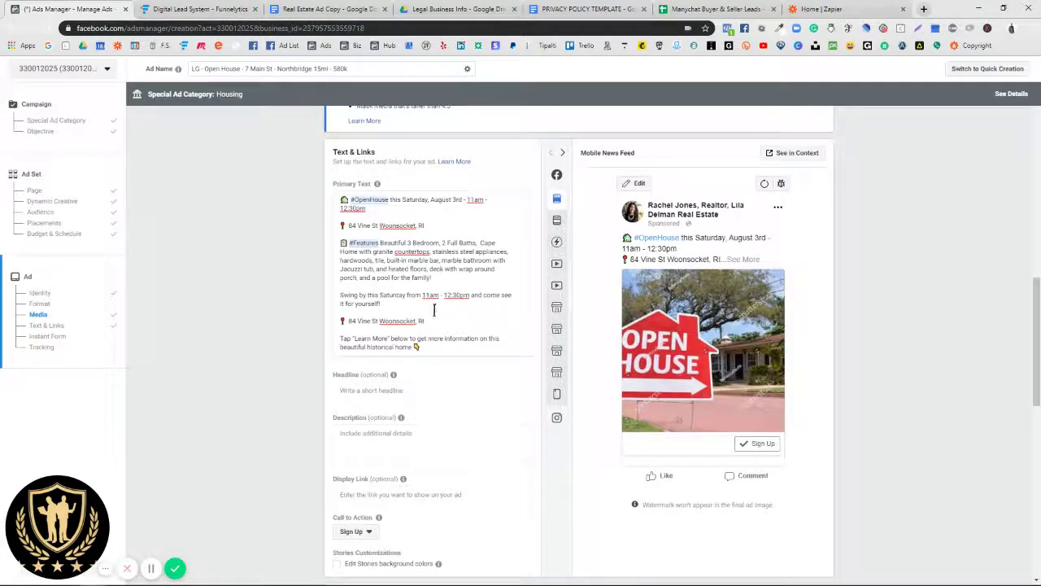
click(381, 244)
drag(396, 252, 342, 313)
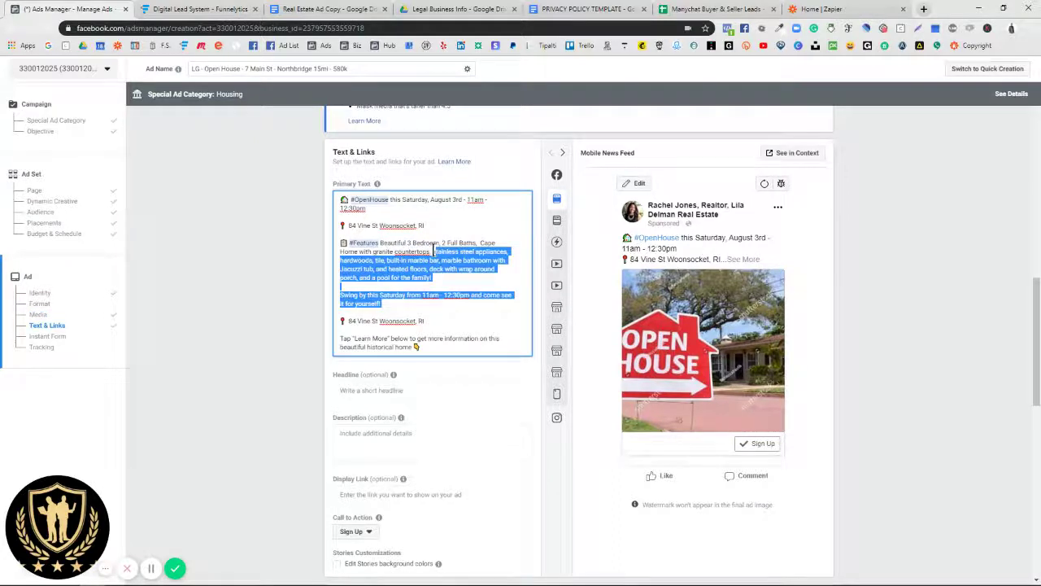
click(404, 256)
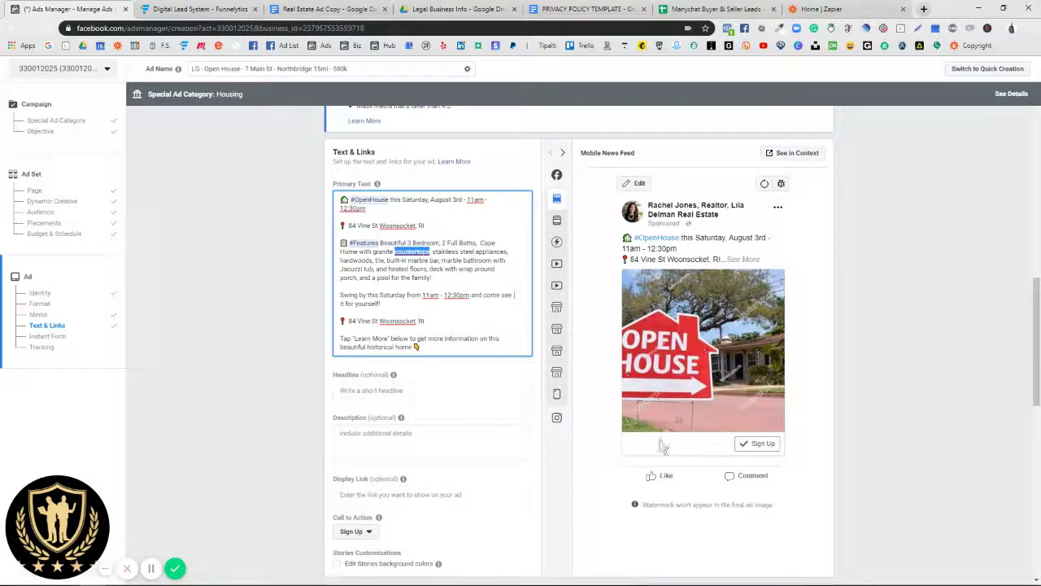
Step: Select the 'OPEN HOUSE: Will Not Last Long' headline line in the ad copy doc
click(340, 11)
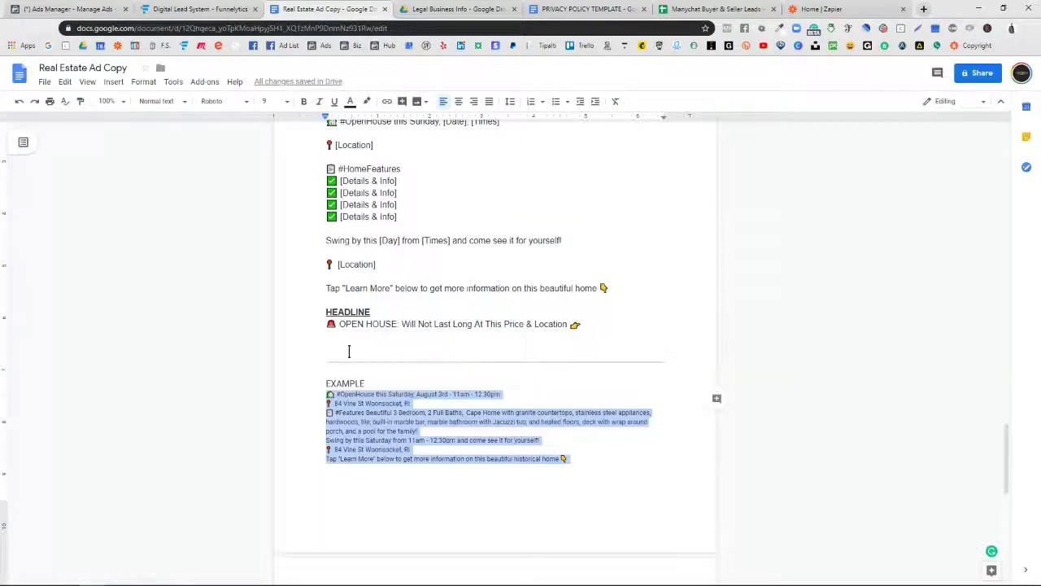
scroll(362, 407, down, 5)
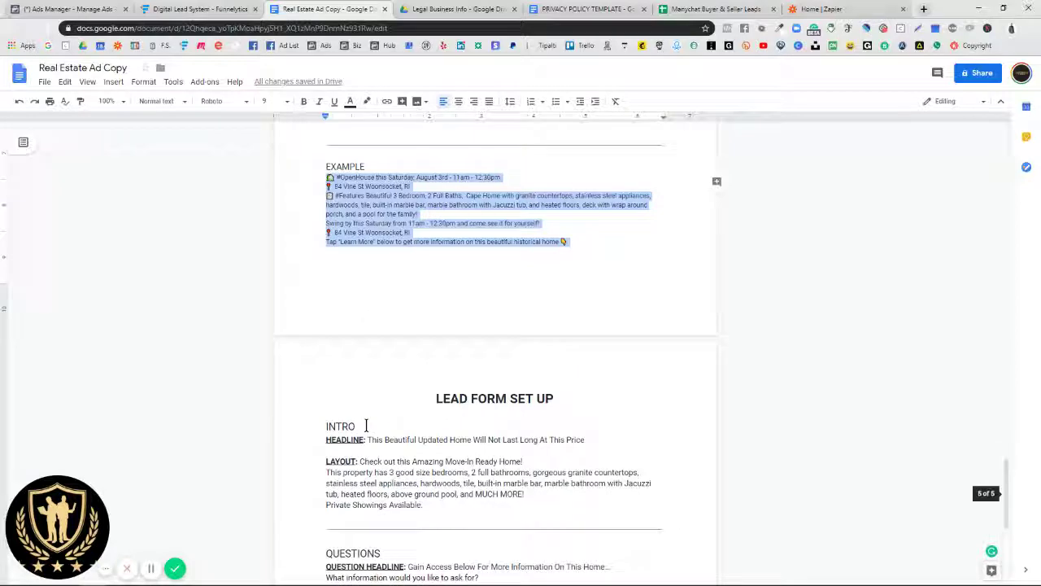
scroll(366, 426, up, 3)
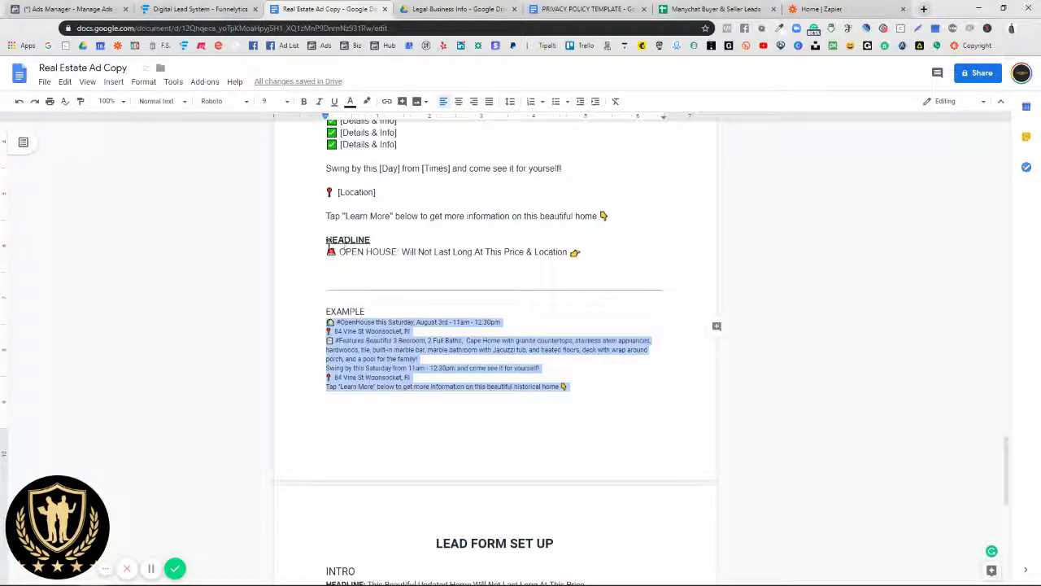
drag(324, 252, 581, 252)
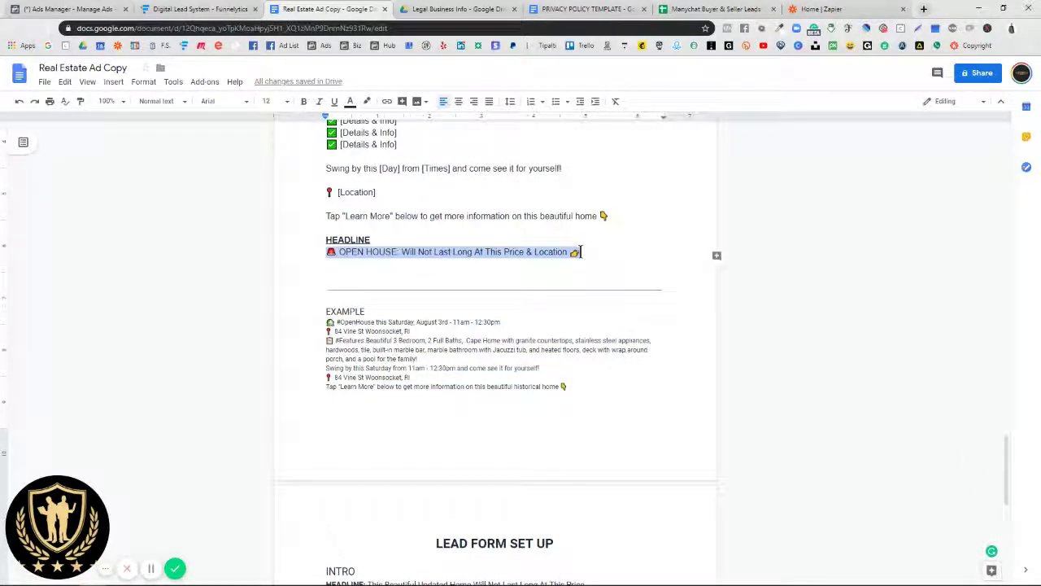
click(203, 9)
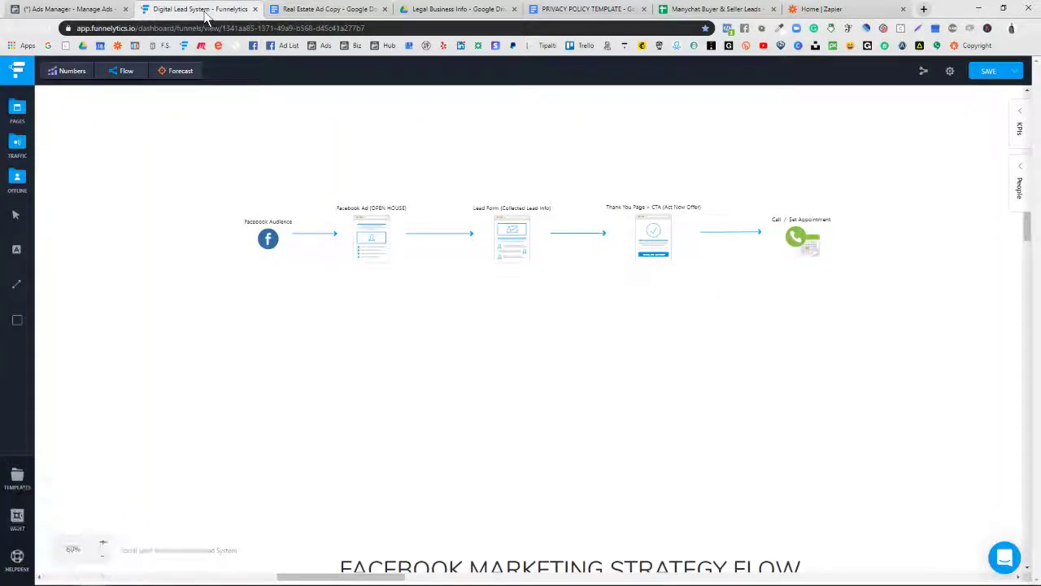
click(65, 9)
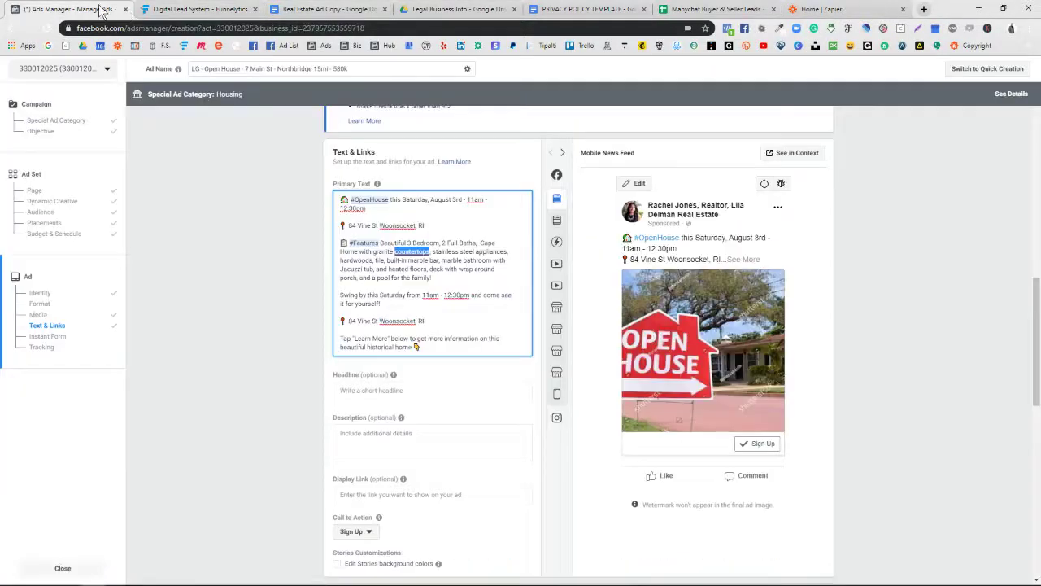
Step: Paste 'OPEN HOUSE: Will Not Last Long At This Price & Location' into the Headline field
click(359, 387)
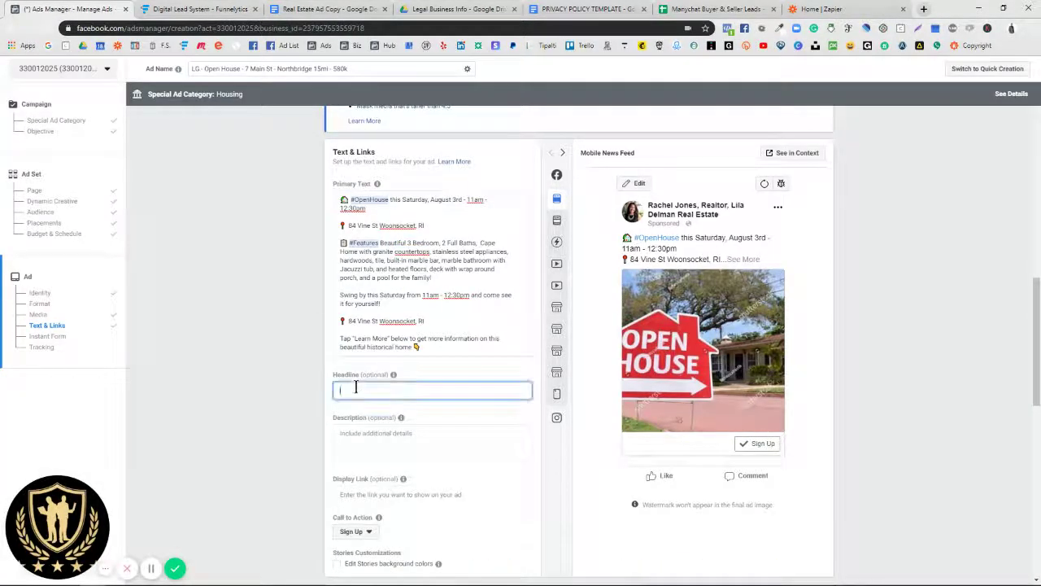
right_click(359, 389)
click(386, 475)
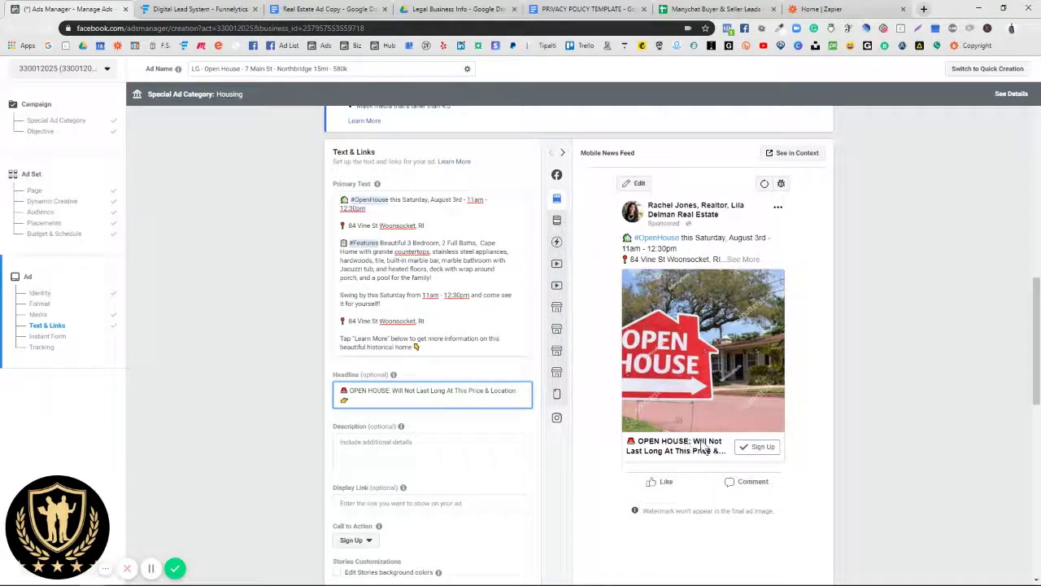
click(646, 452)
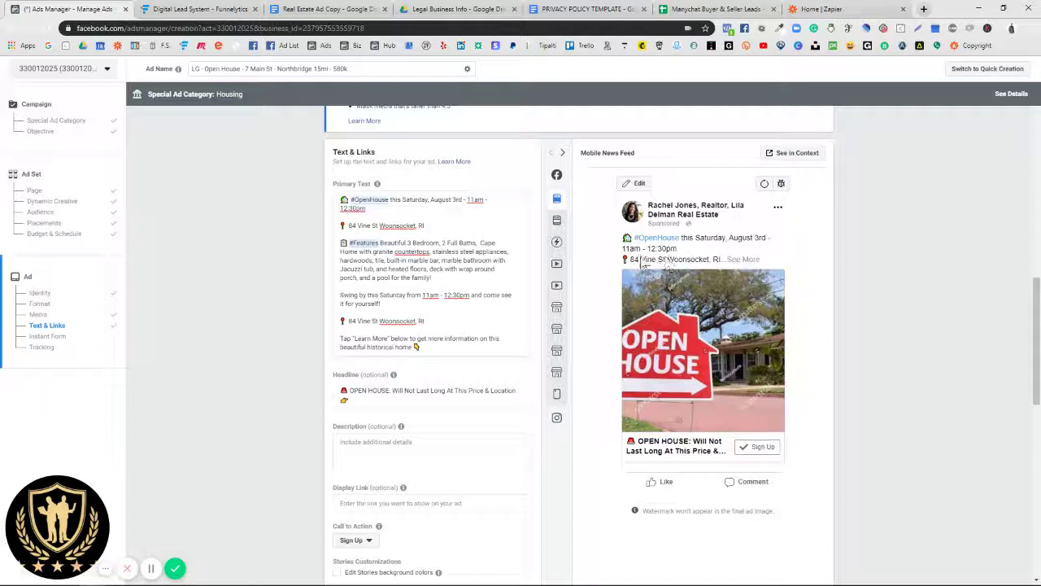
mouse_move(655, 254)
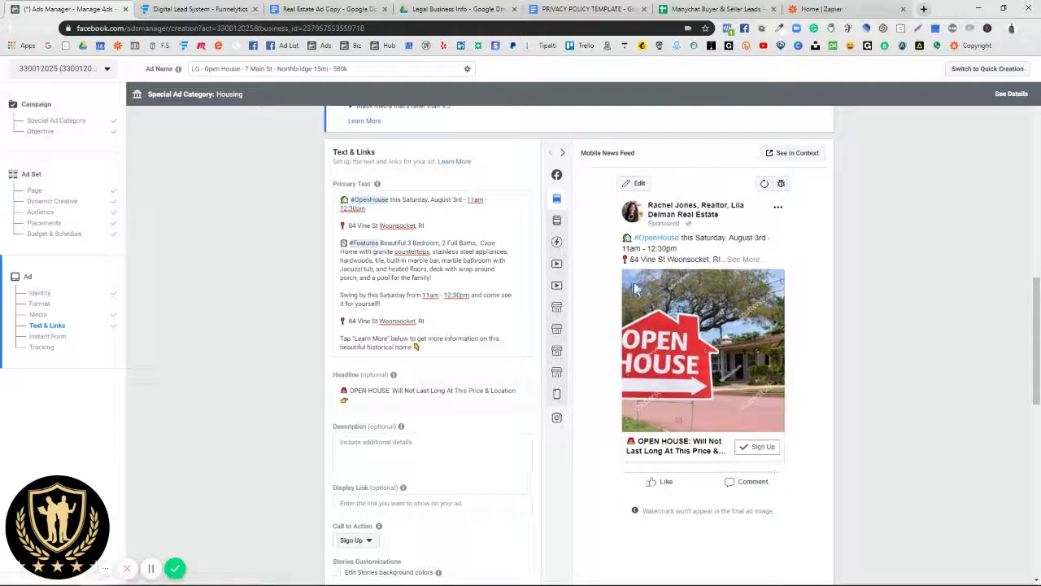
scroll(584, 355, down, 2)
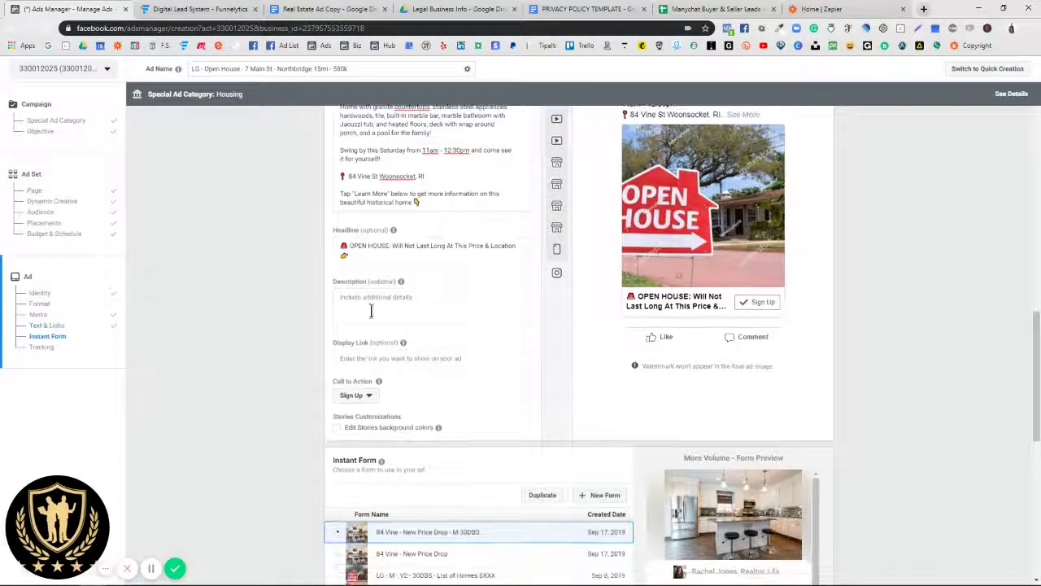
click(345, 308)
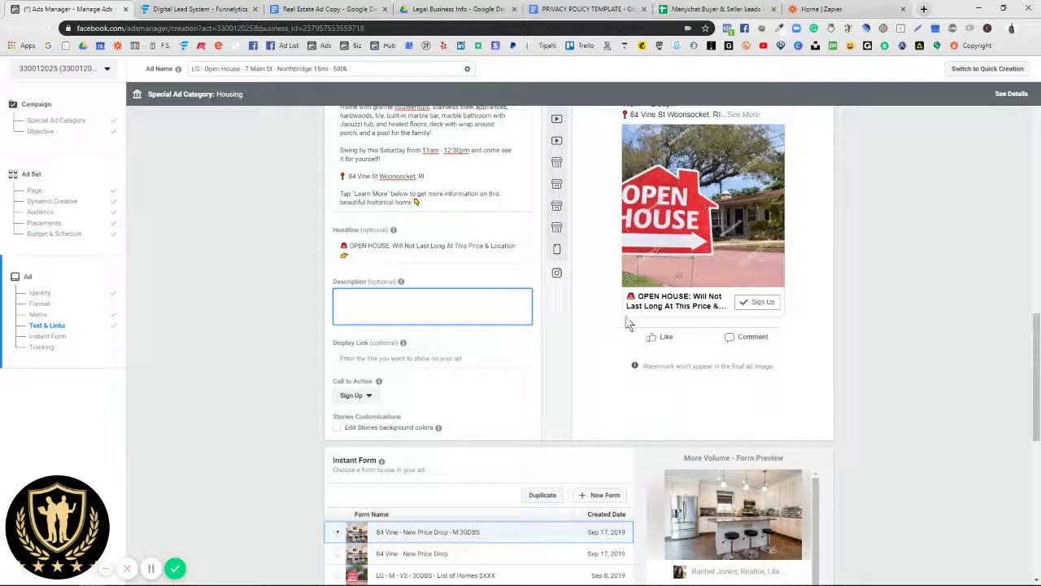
mouse_move(404, 289)
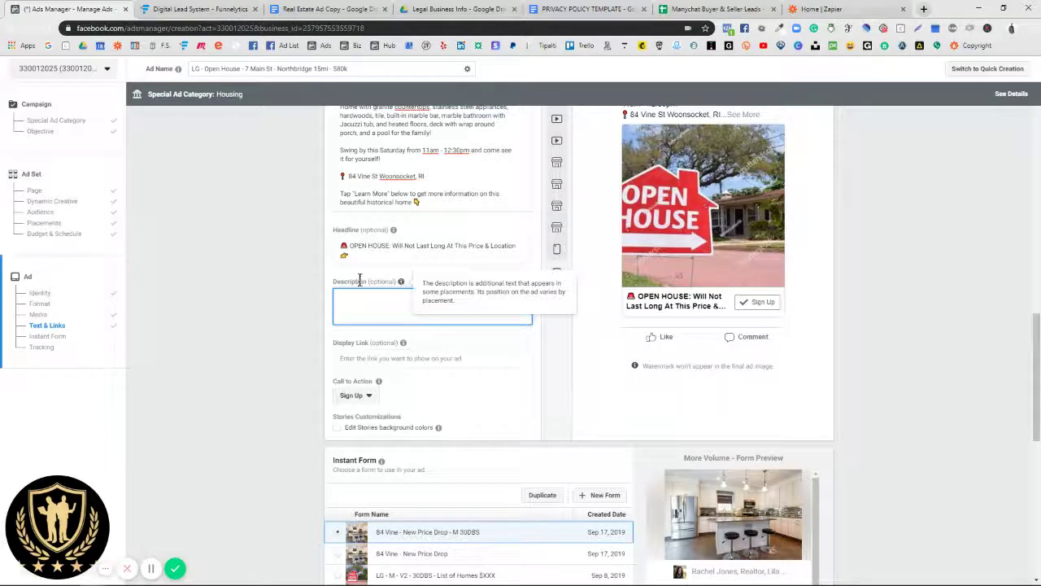
scroll(404, 289, up, 2)
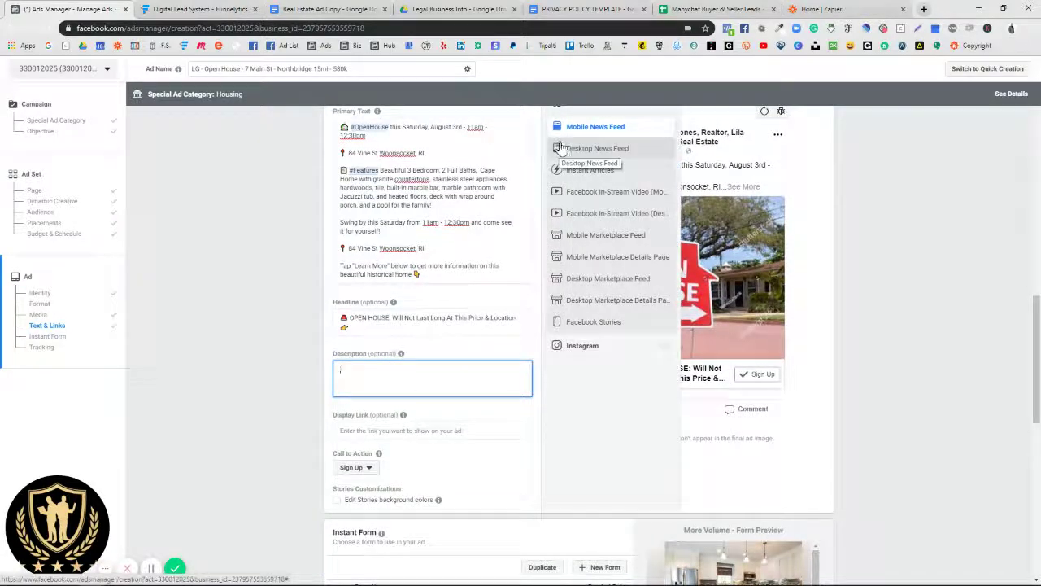
click(559, 148)
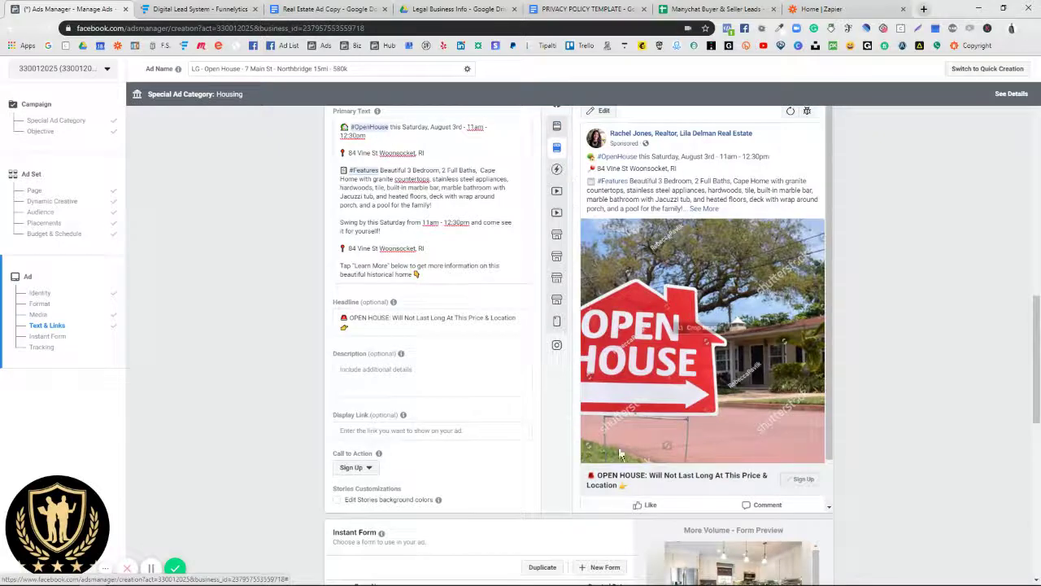
click(558, 131)
mouse_move(572, 148)
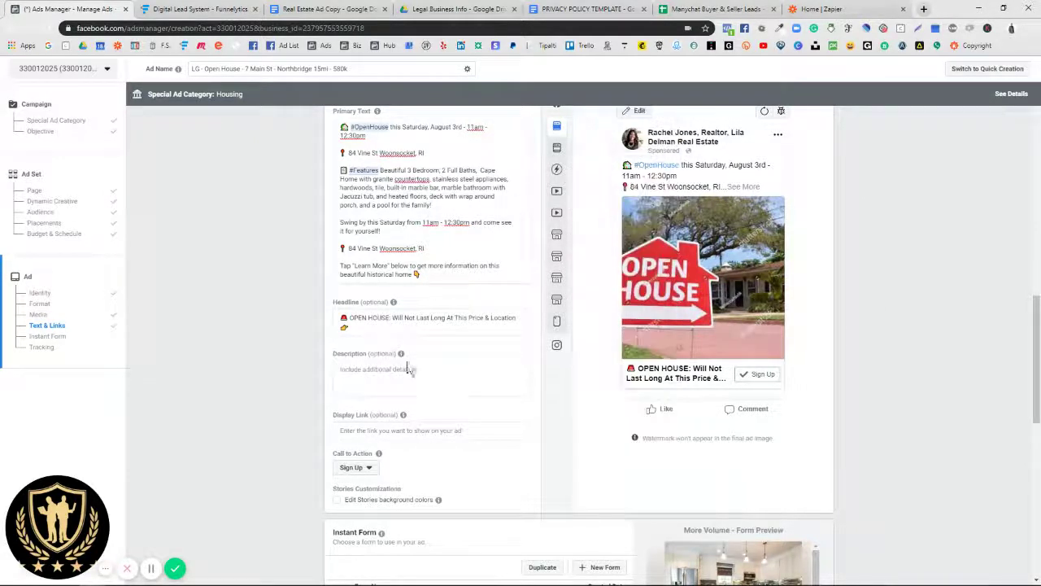
click(377, 373)
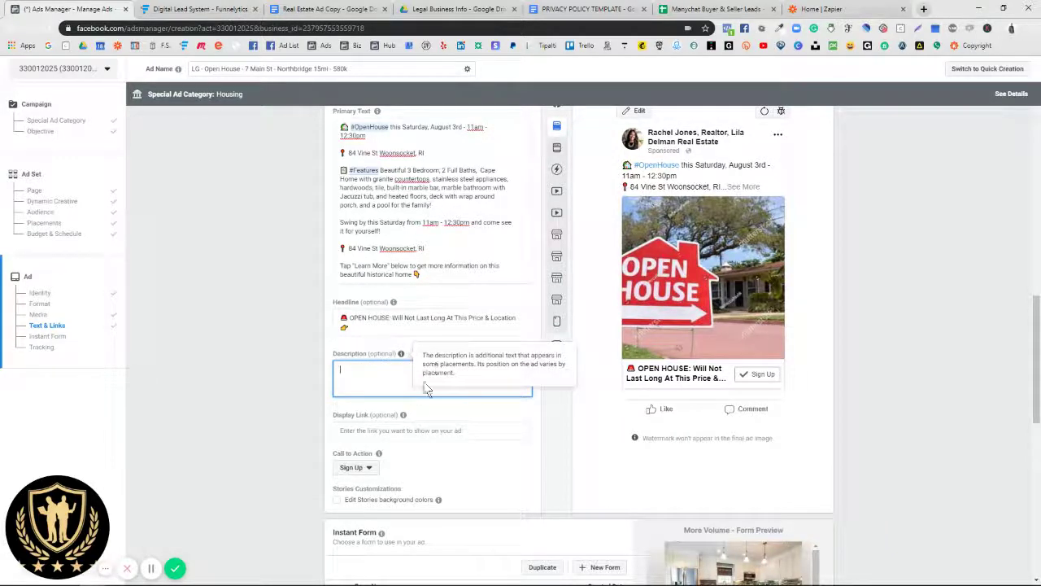
click(344, 327)
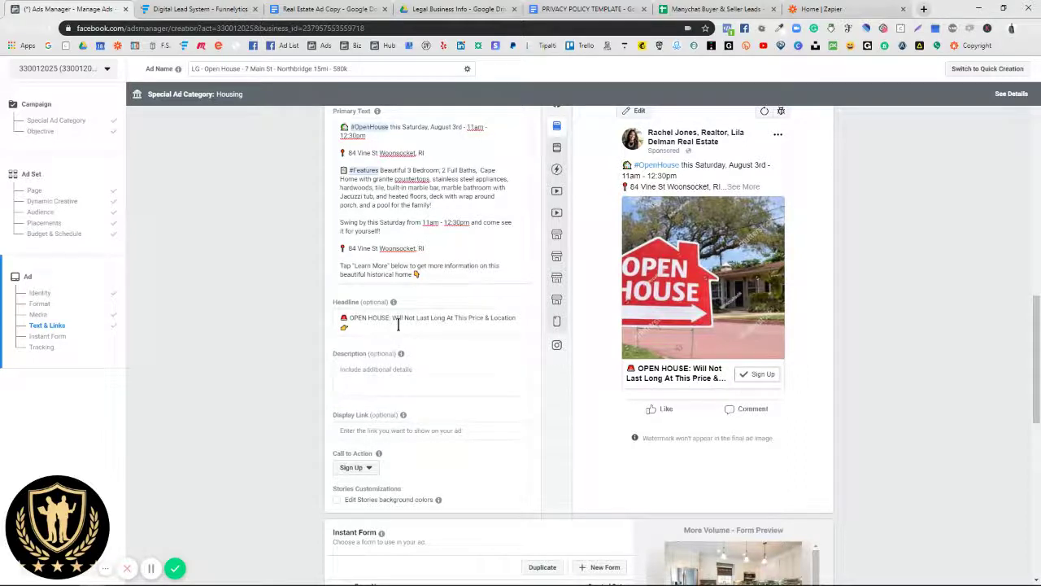
click(368, 320)
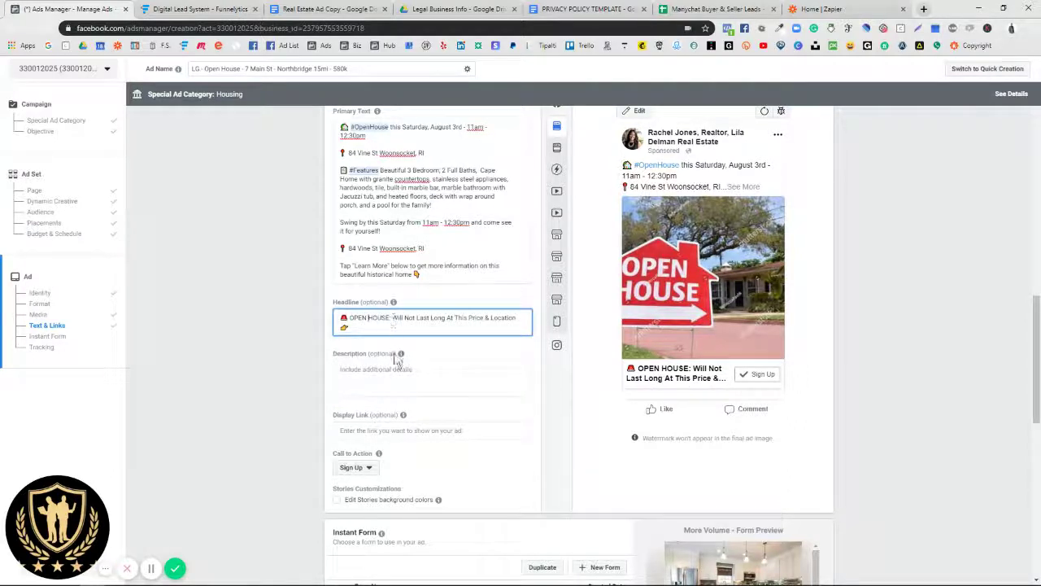
mouse_move(397, 416)
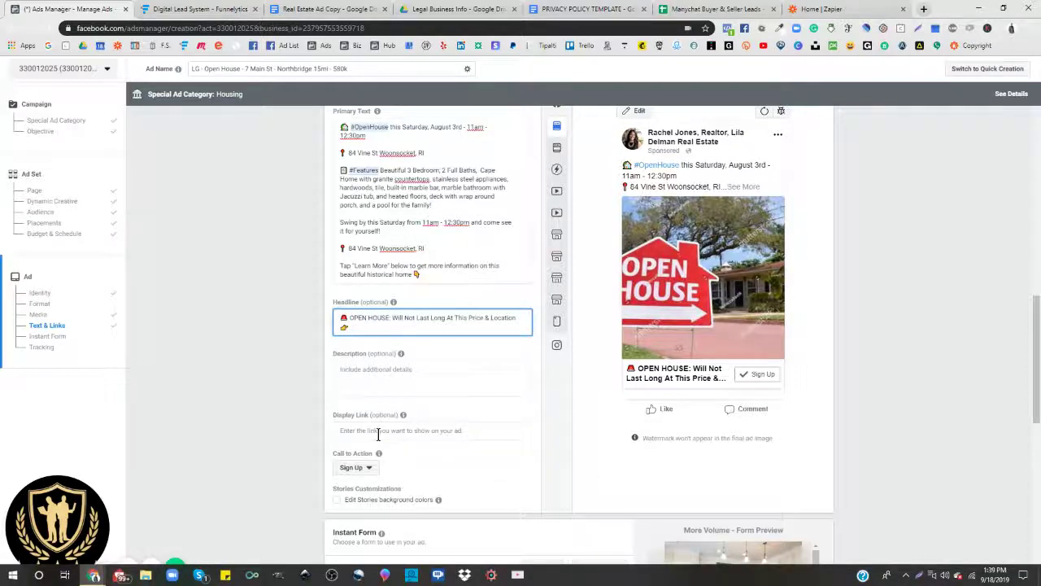
scroll(378, 436, down, 1)
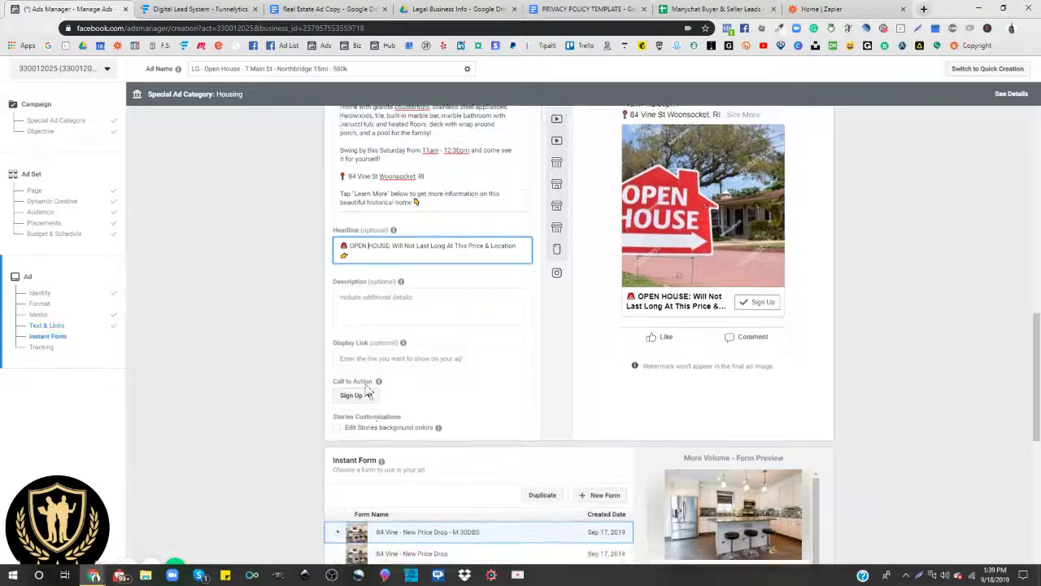
Step: Switch the call-to-action button to Learn More and scroll down to the Instant Form section
click(351, 395)
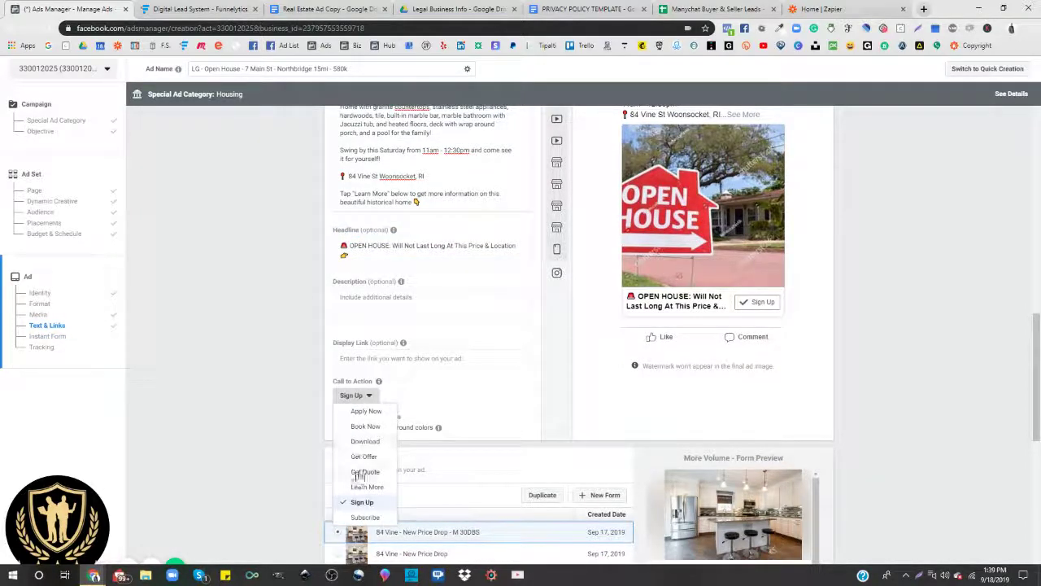
click(364, 486)
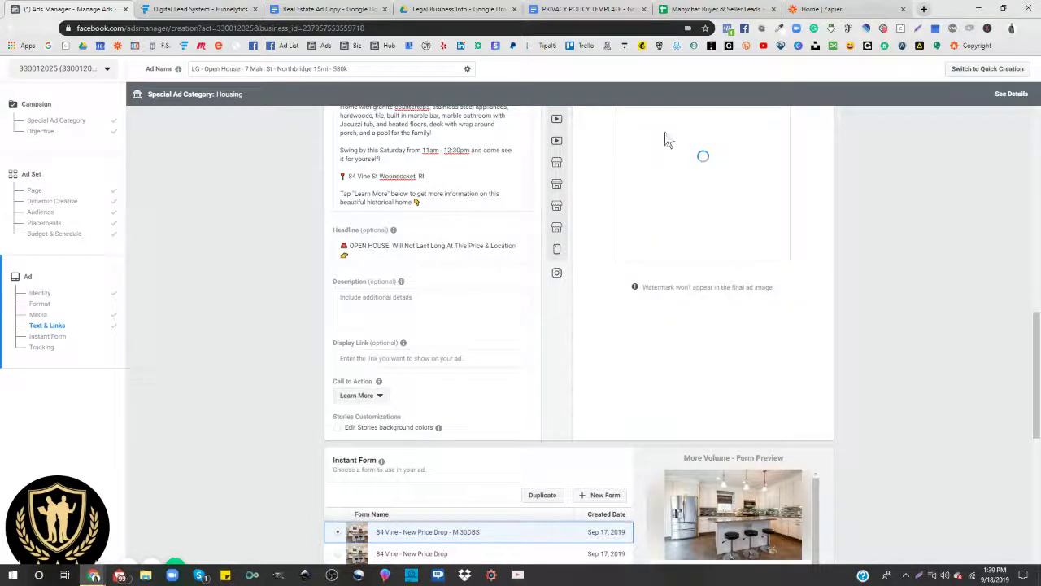
scroll(413, 188, up, 2)
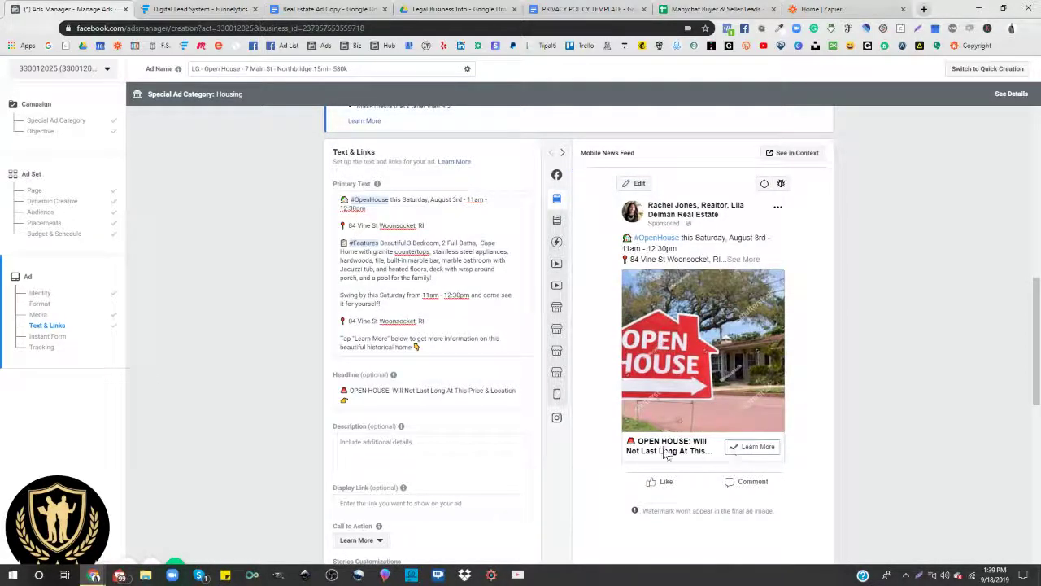
scroll(488, 447, down, 4)
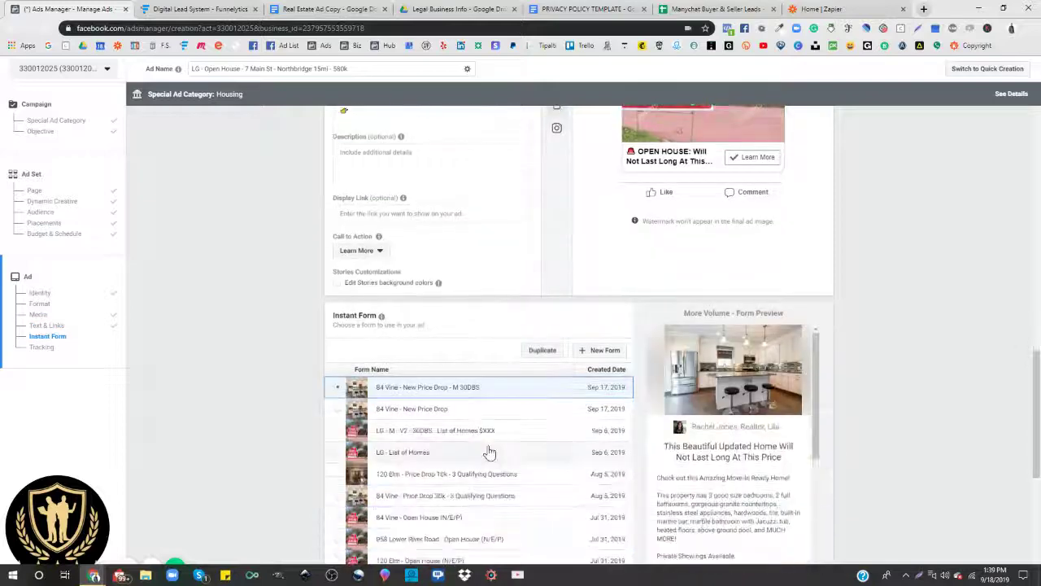
scroll(488, 453, up, 1)
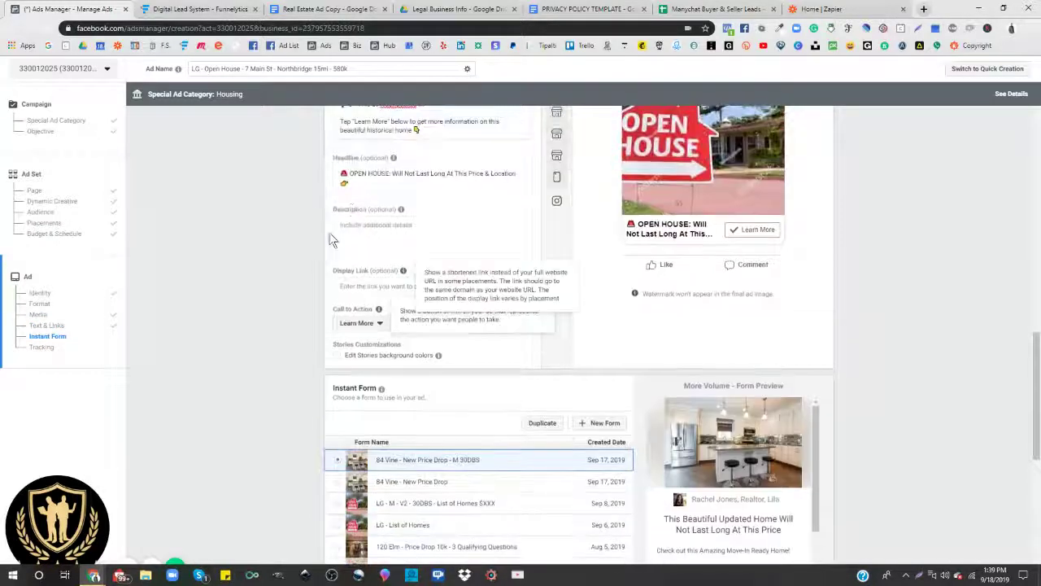
click(350, 174)
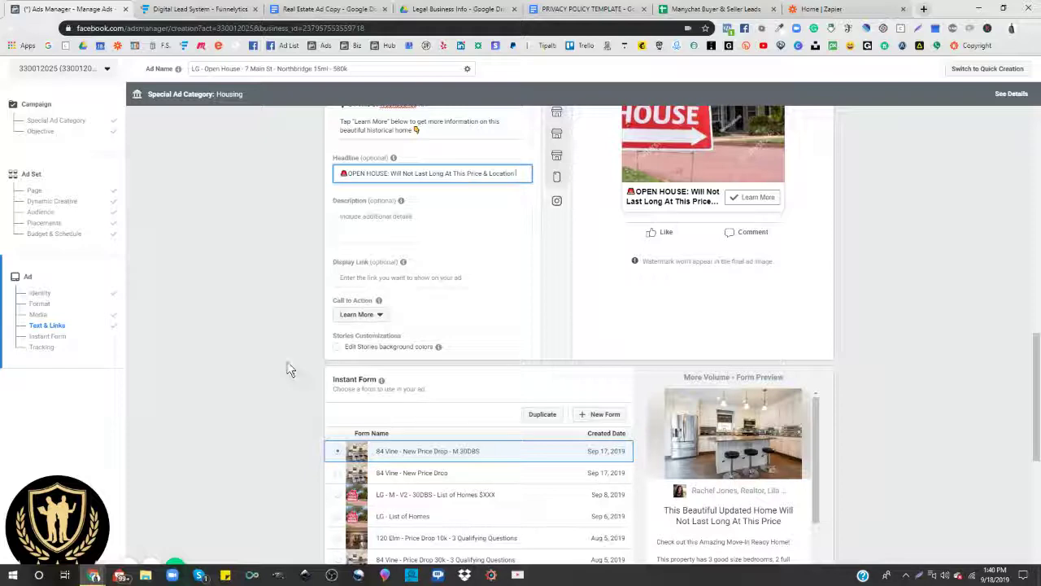
scroll(261, 365, down, 3)
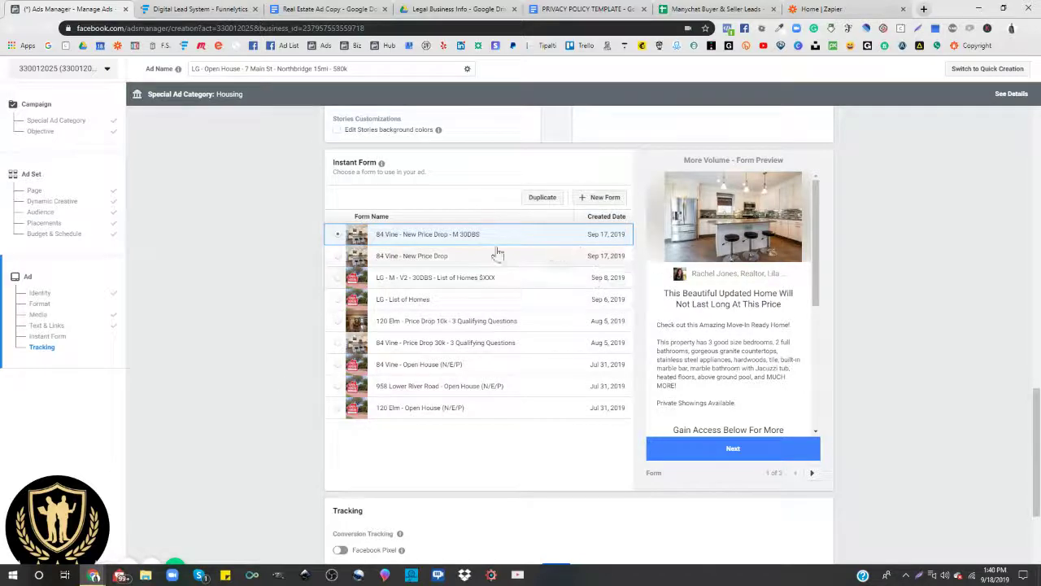
Step: Create a new instant form and name it 'Open House'
click(601, 198)
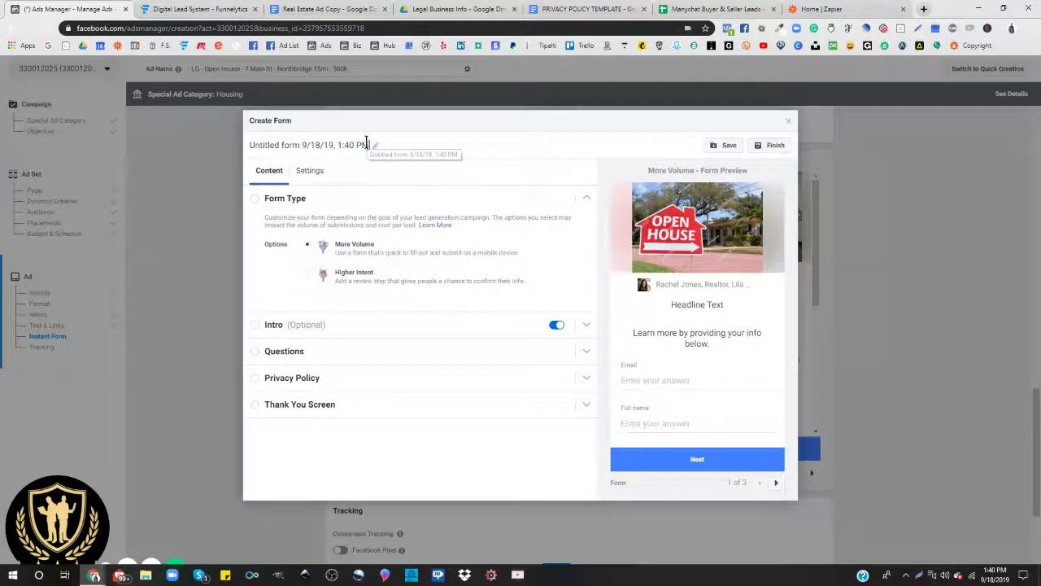
click(366, 144)
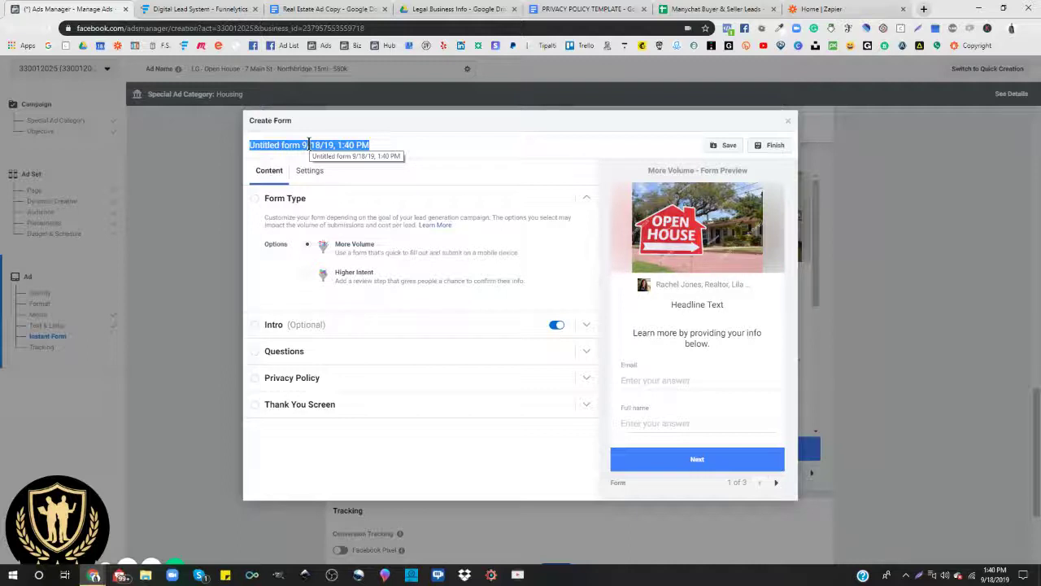
text(Open)
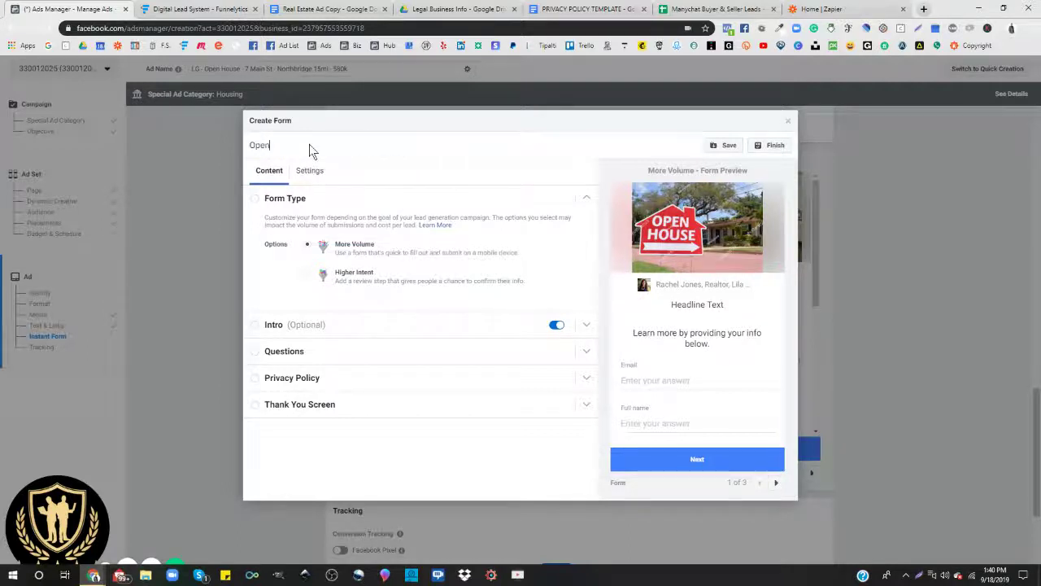
text( House)
Step: Glance at the form's Settings, then collapse Form Type and expand the Intro section
click(309, 173)
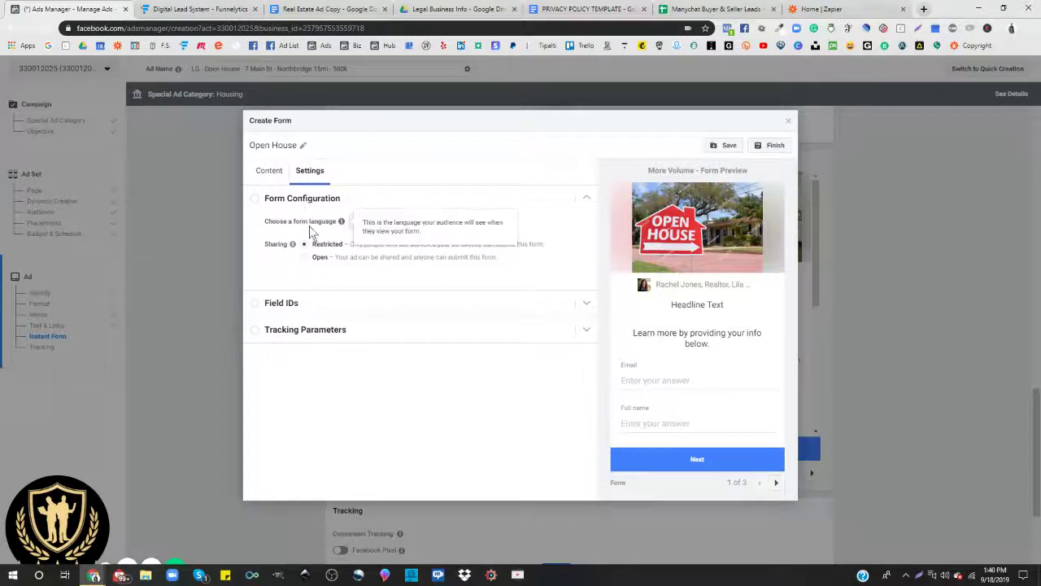
click(267, 174)
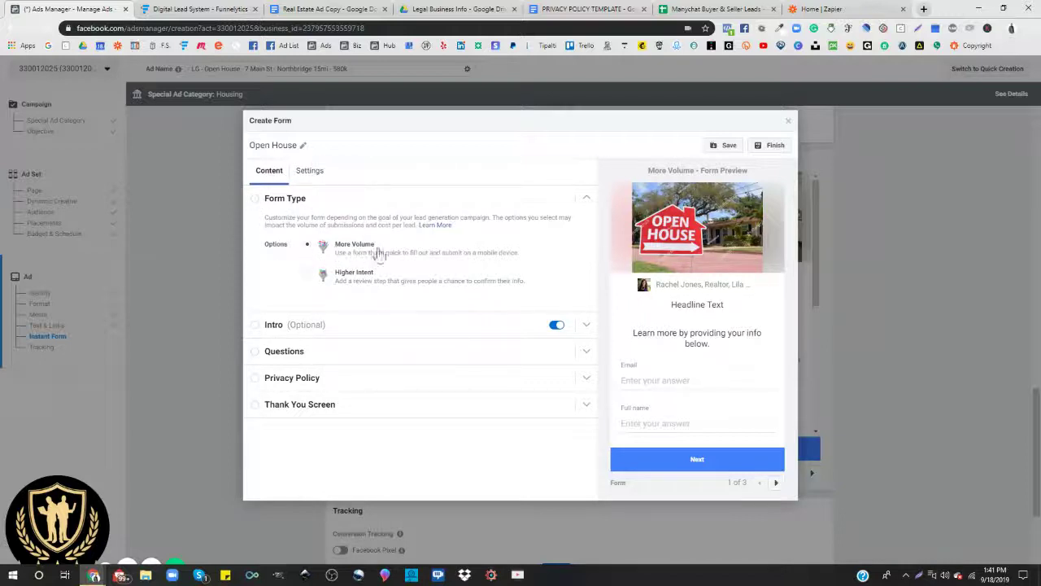
click(259, 205)
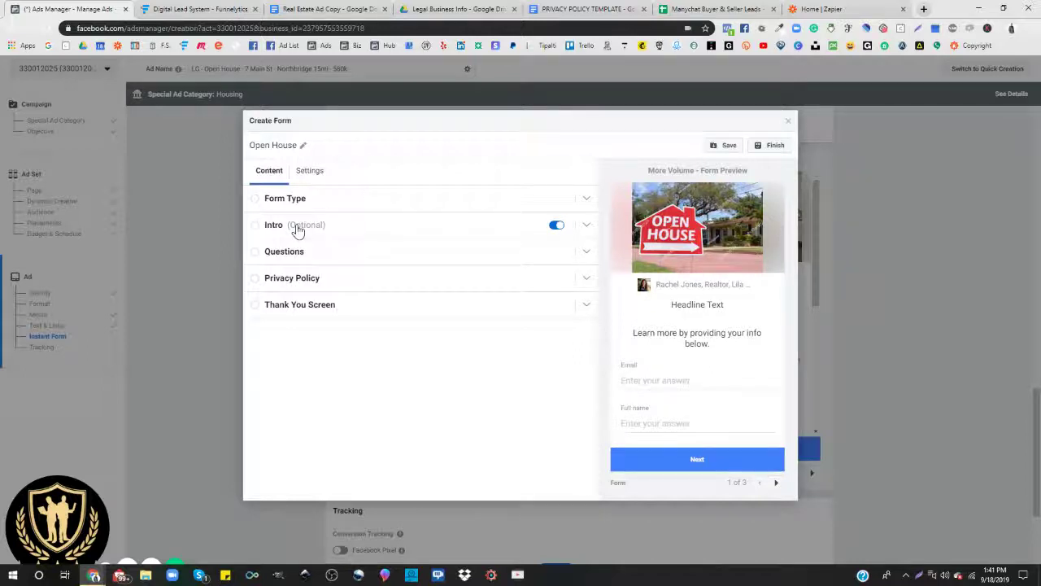
click(297, 231)
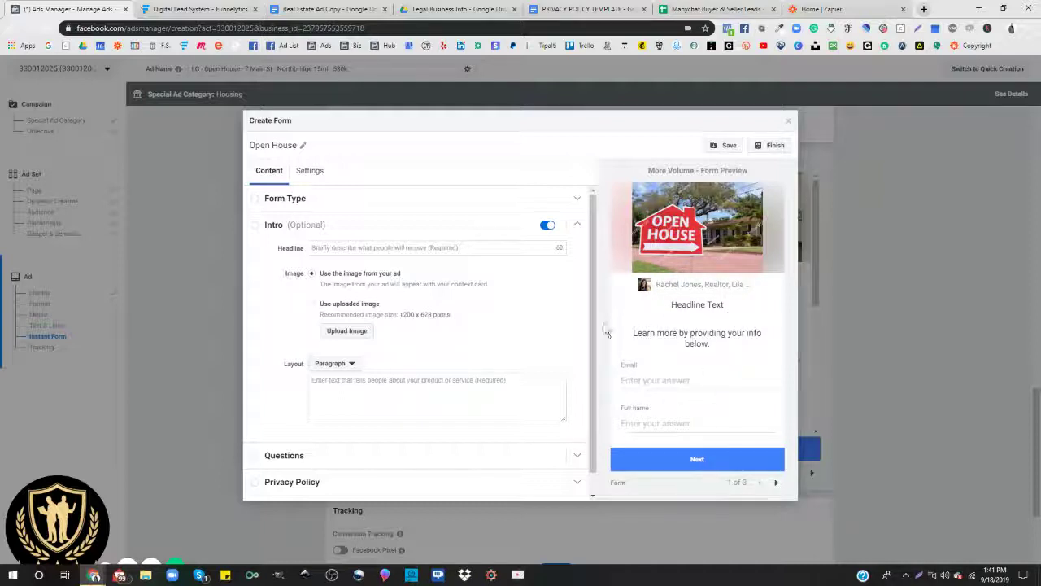
Step: Show LEAD FORM SET UP in the ad copy doc, docked in its own right-half window
click(312, 9)
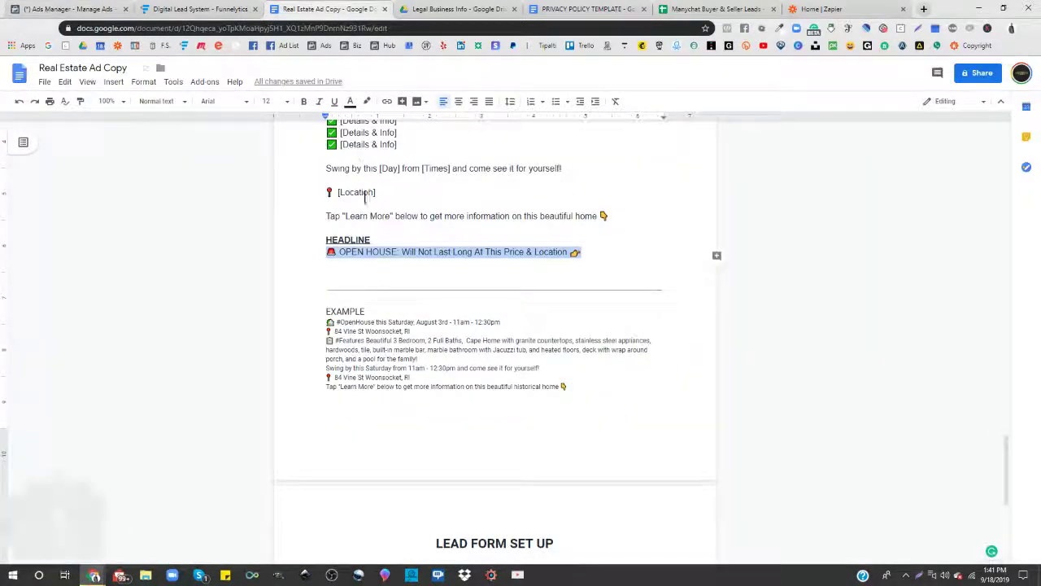
scroll(411, 427, down, 5)
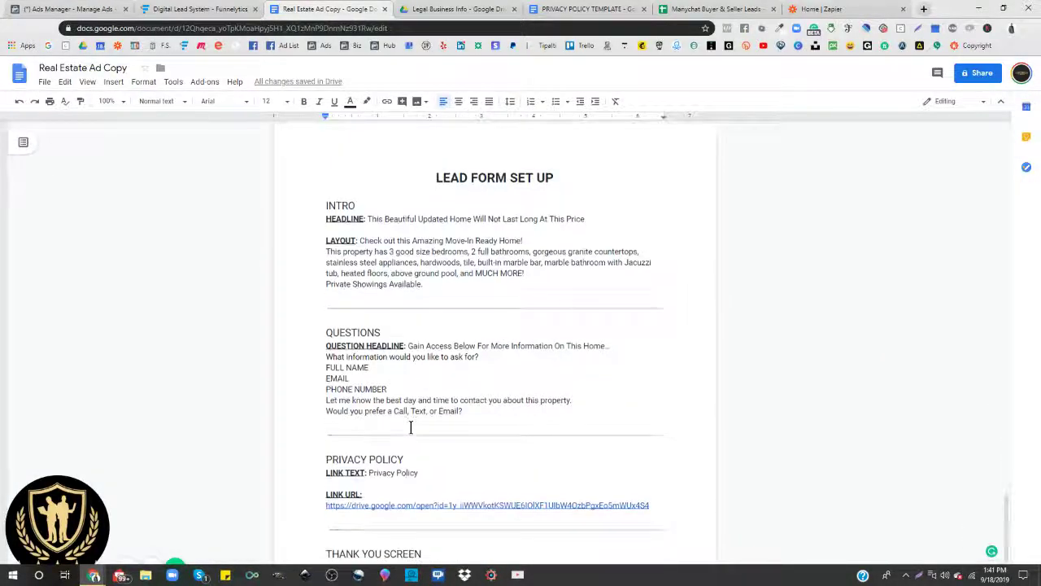
scroll(411, 427, down, 1)
scroll(410, 427, up, 1)
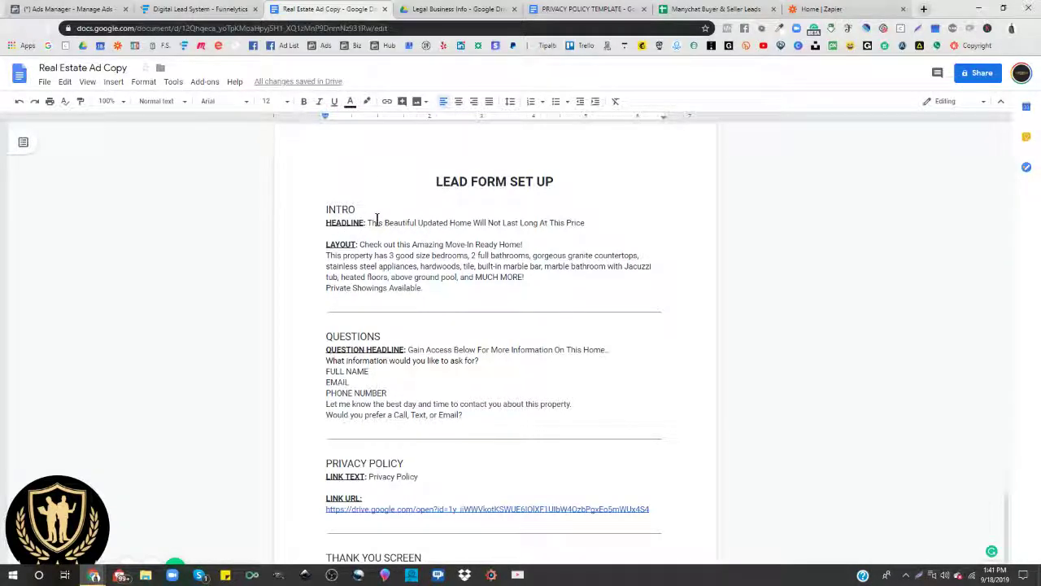
drag(325, 11, 503, 98)
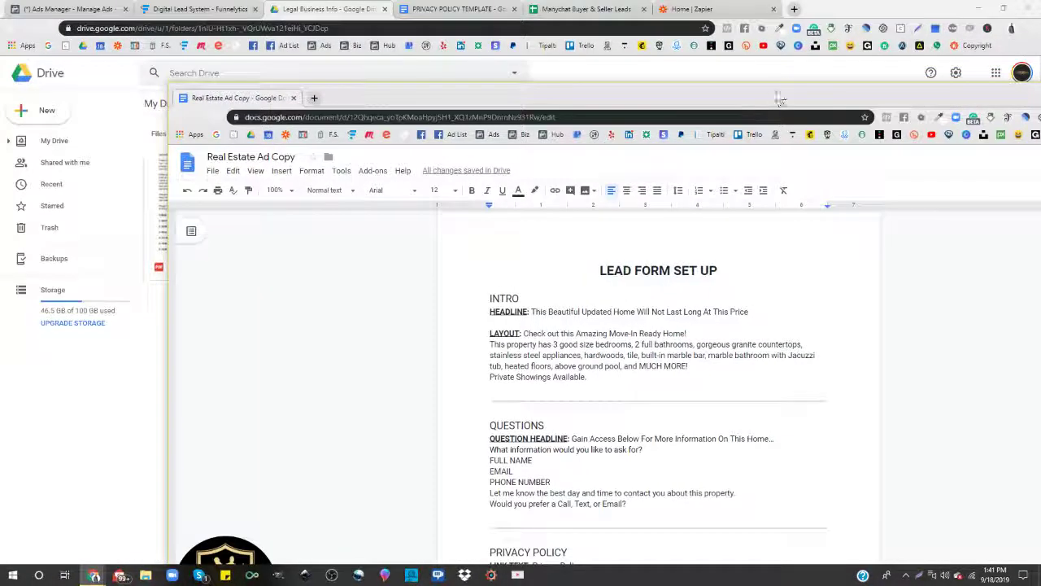
drag(779, 98, 602, 1)
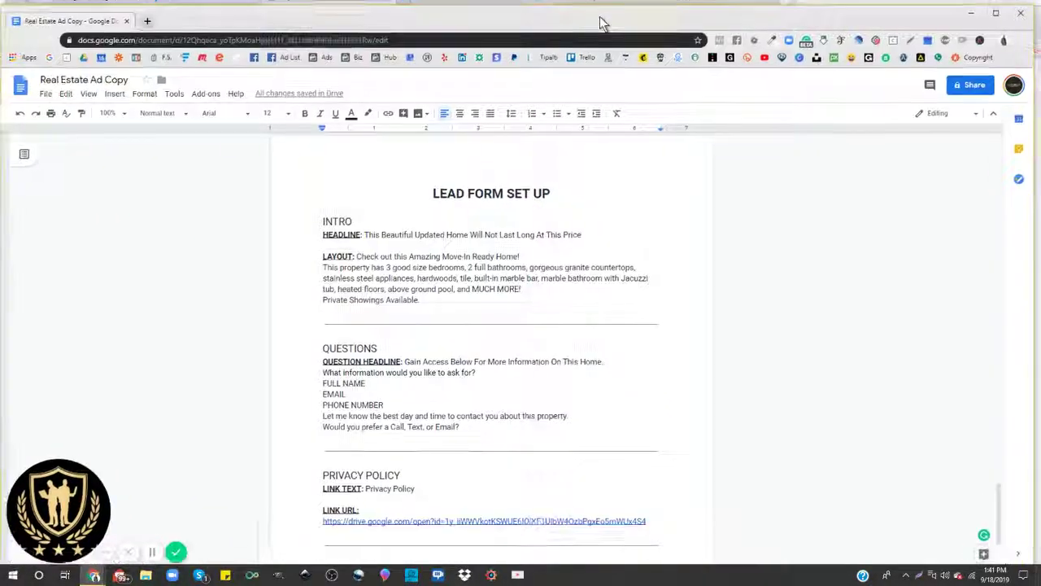
drag(8, 58, 661, 47)
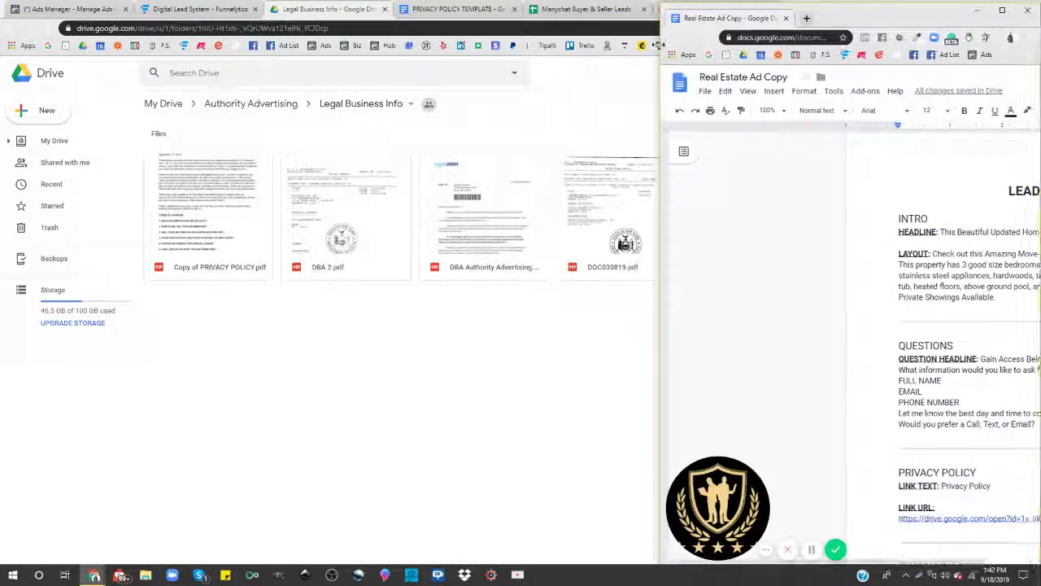
Step: Dock the Ads Manager window on the left beside the doc and highlight the intro headline text
click(571, 76)
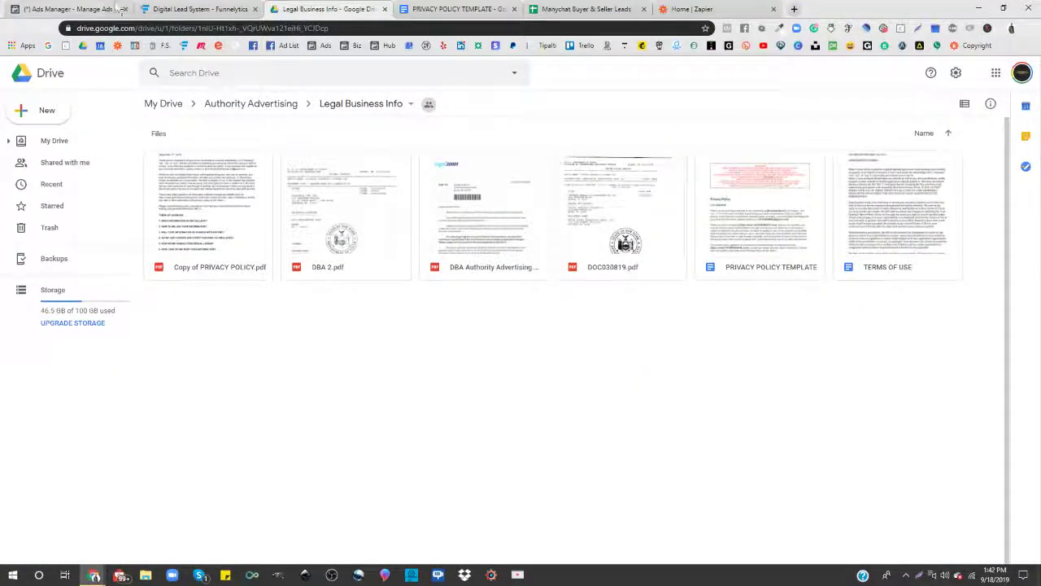
click(69, 9)
click(1010, 8)
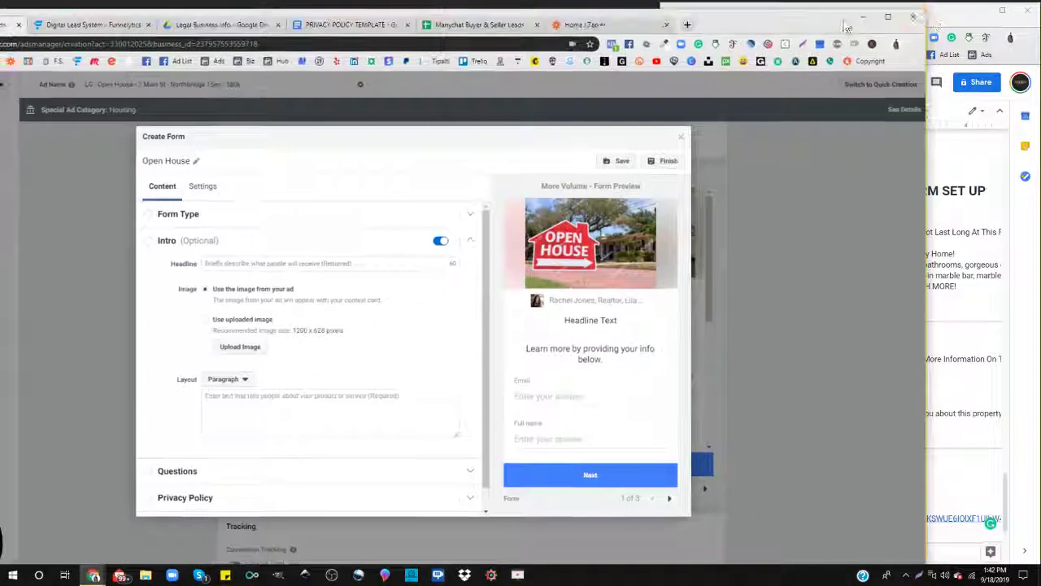
drag(904, 23, 440, 58)
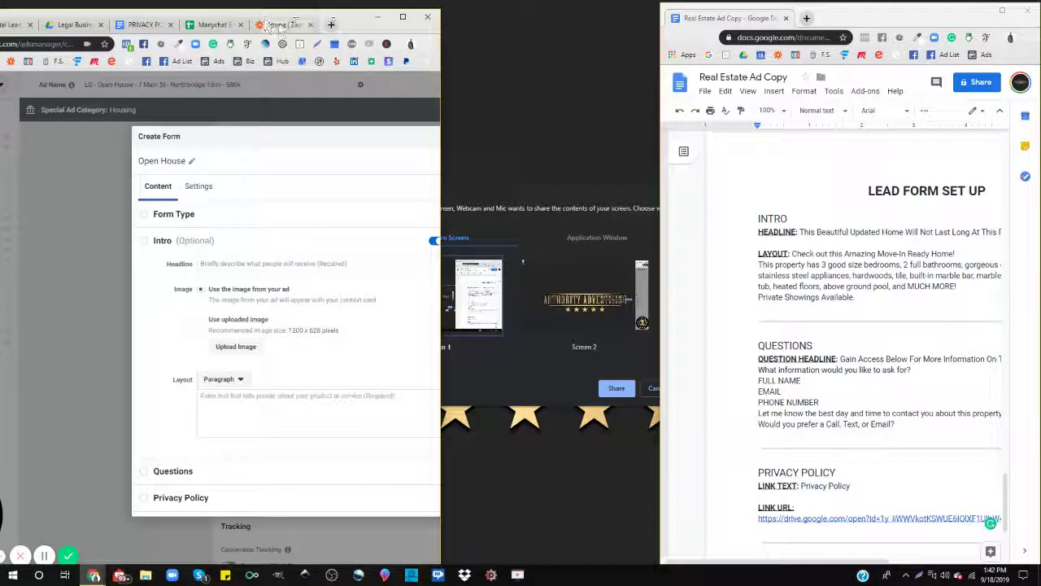
drag(358, 12, 466, 12)
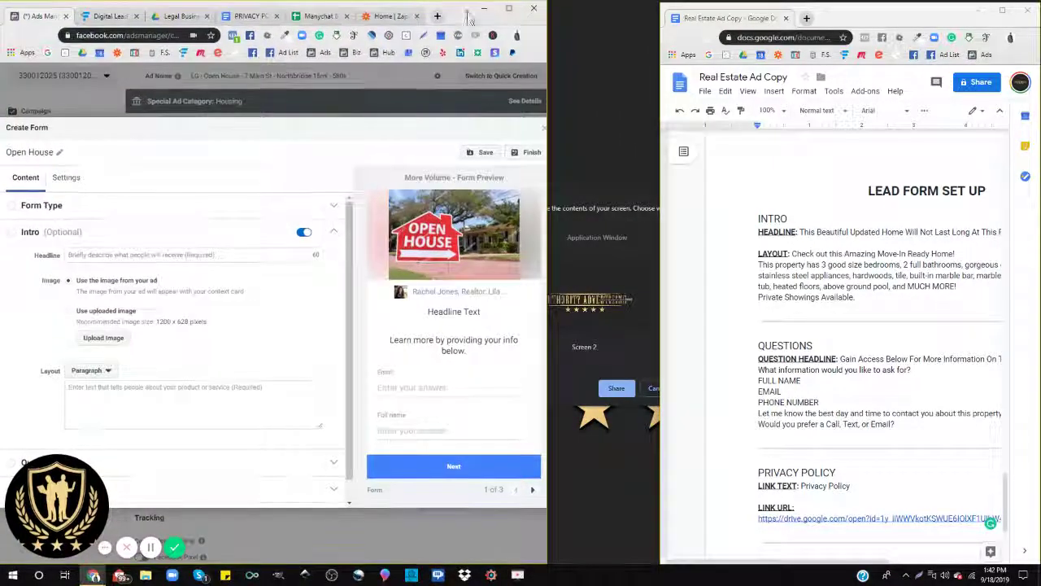
drag(546, 137, 661, 141)
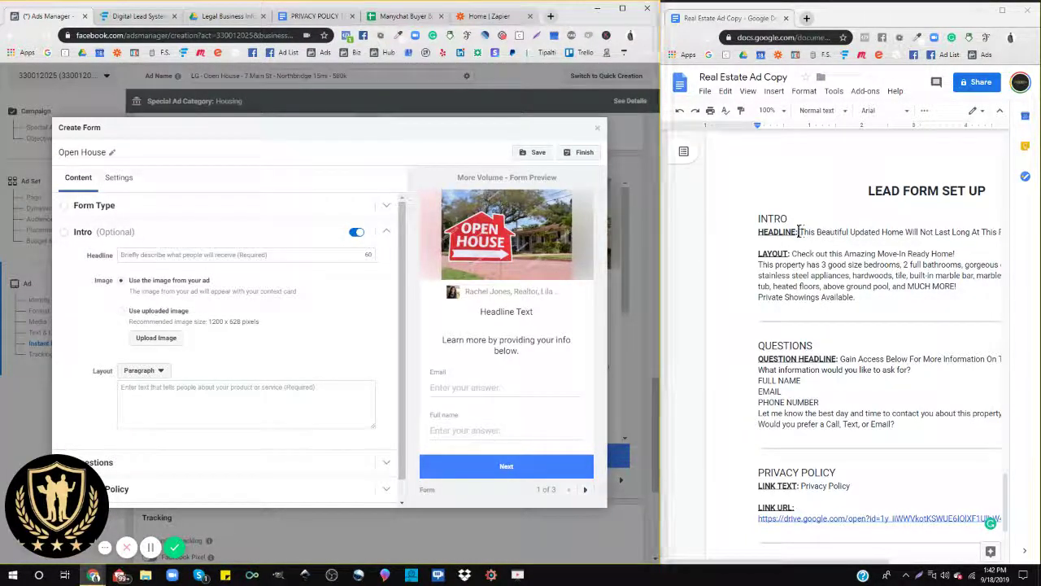
drag(802, 231, 922, 233)
key(ctrl+c)
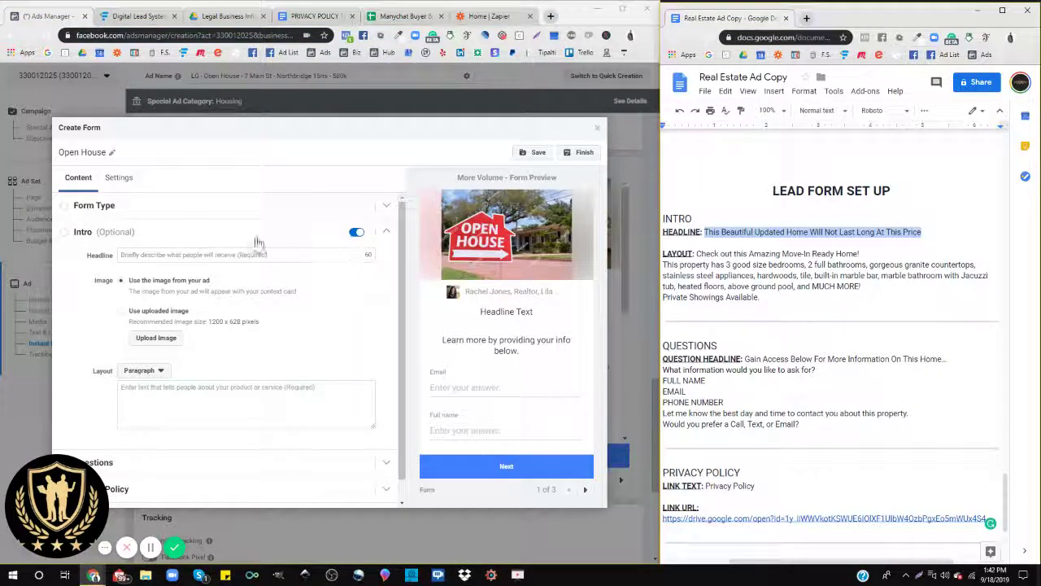
Step: Paste 'This Beautiful Updated Home Will Not Last Long At This Price' as the intro headline, then select the doc's layout copy
click(170, 255)
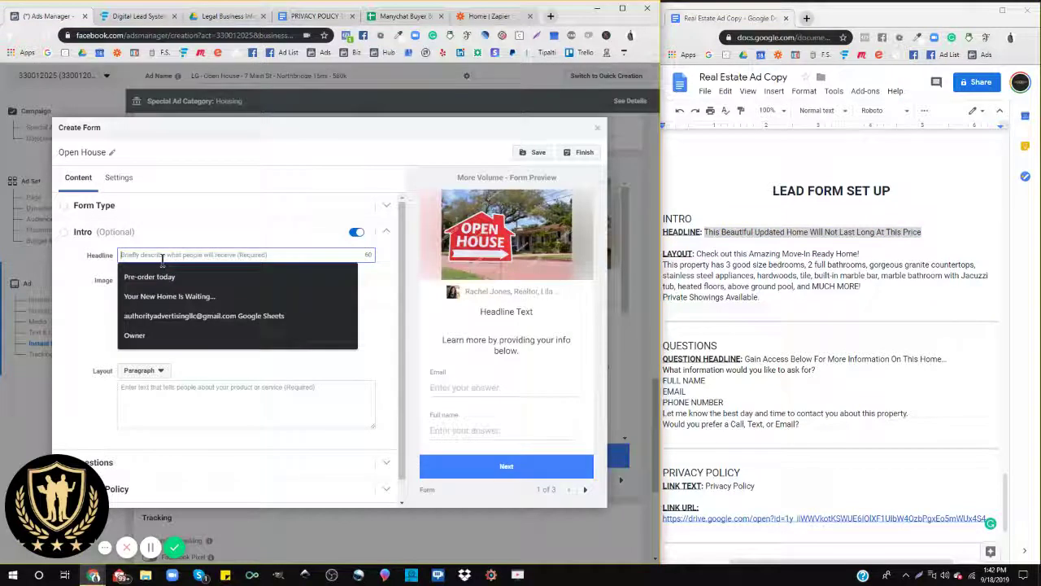
key(ctrl+v)
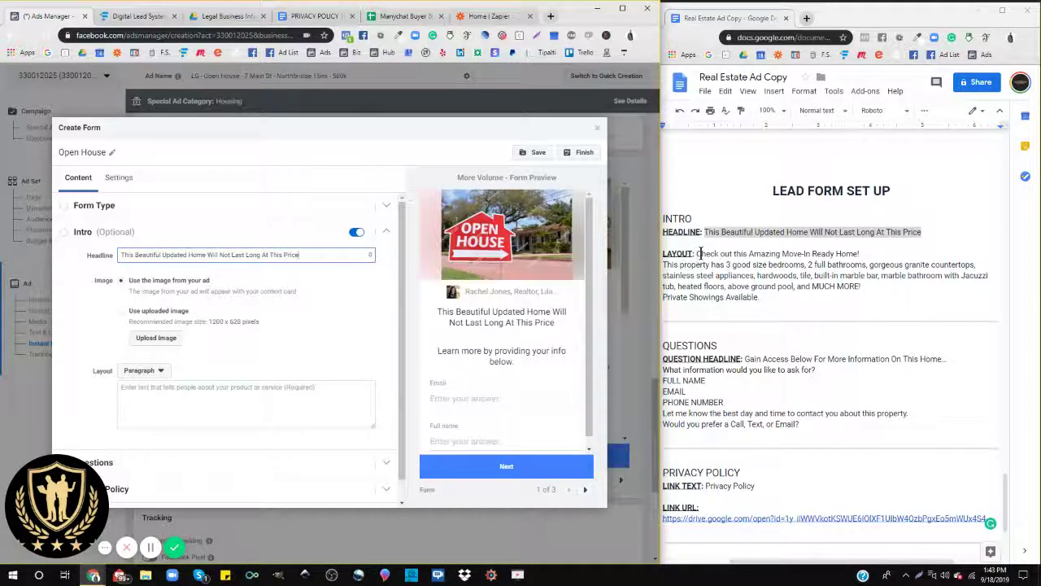
drag(697, 253, 762, 296)
key(ctrl+c)
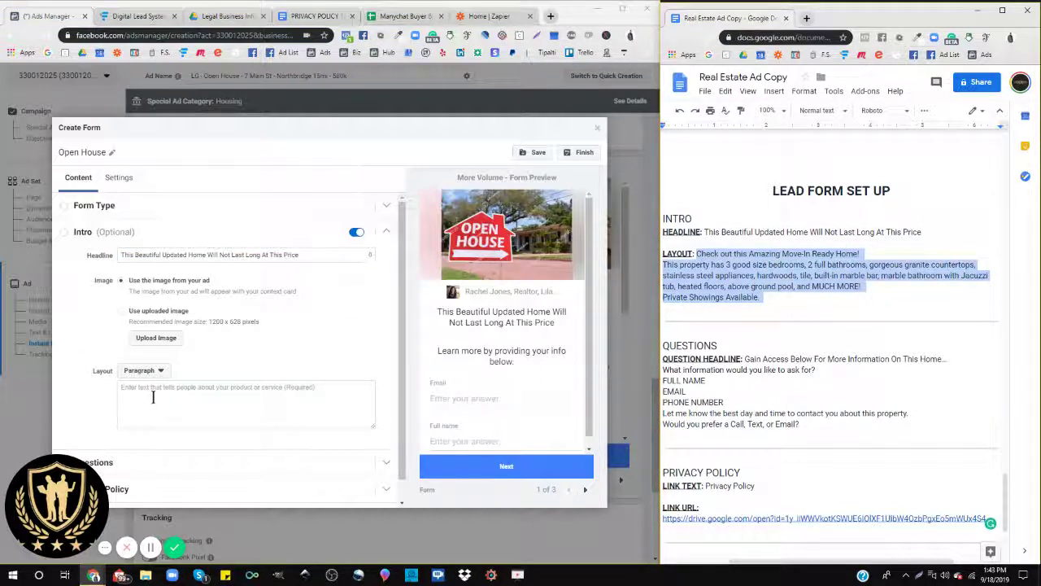
Step: Try bullets, then set the intro body to Paragraph and paste the property description
click(155, 370)
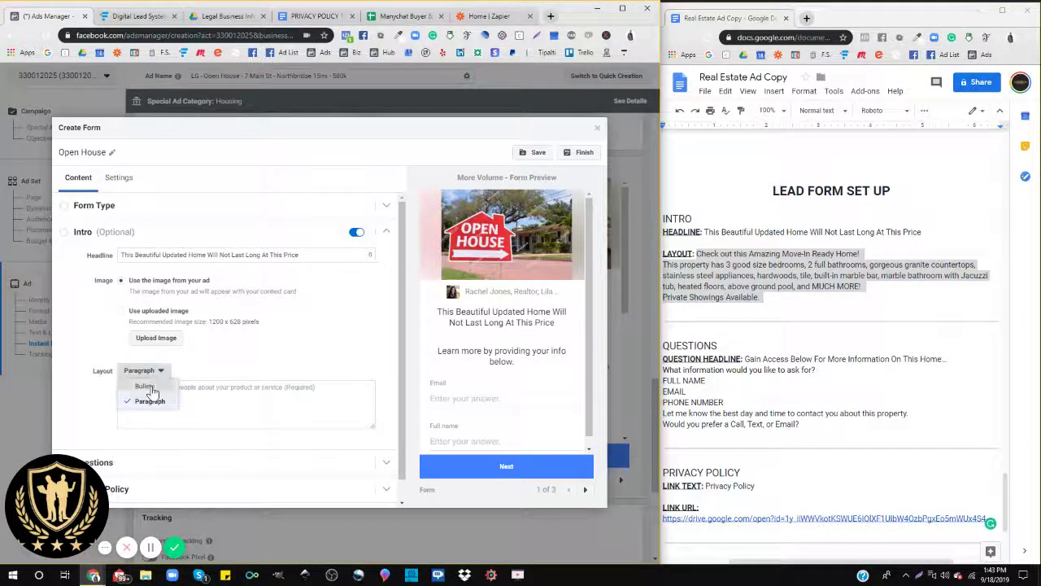
click(145, 387)
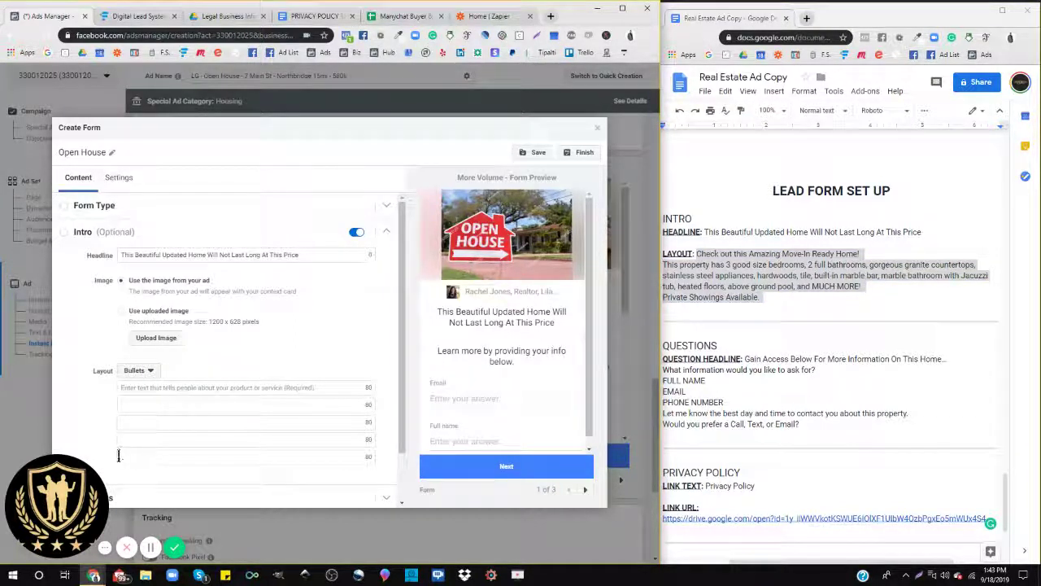
click(153, 373)
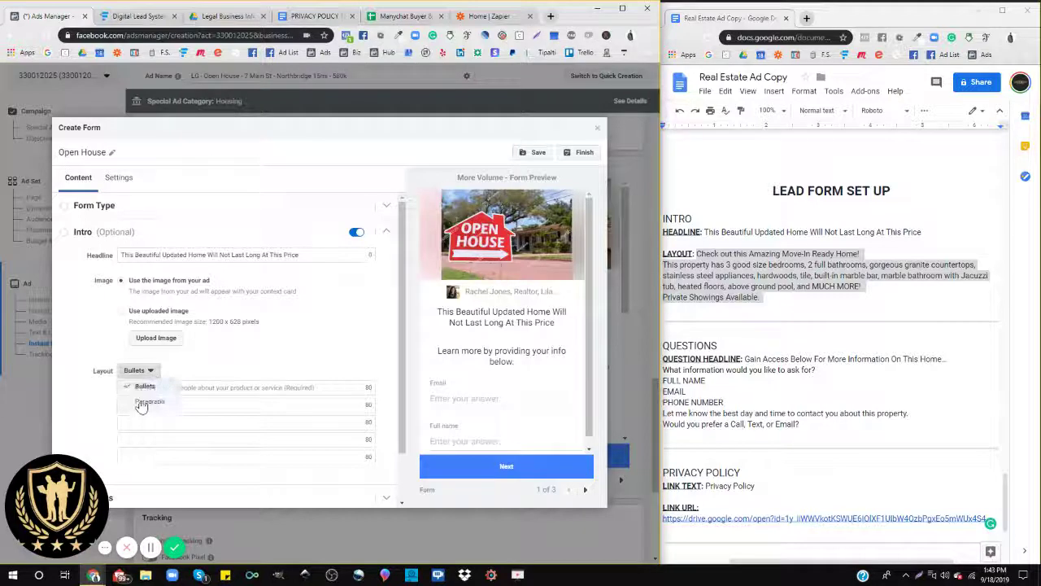
click(140, 399)
click(139, 398)
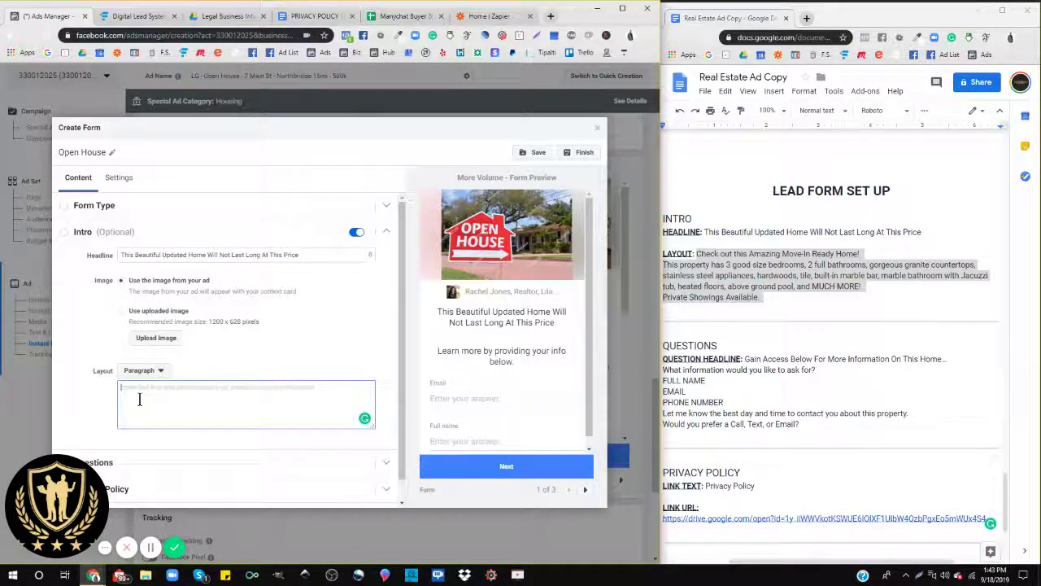
key(ctrl+v)
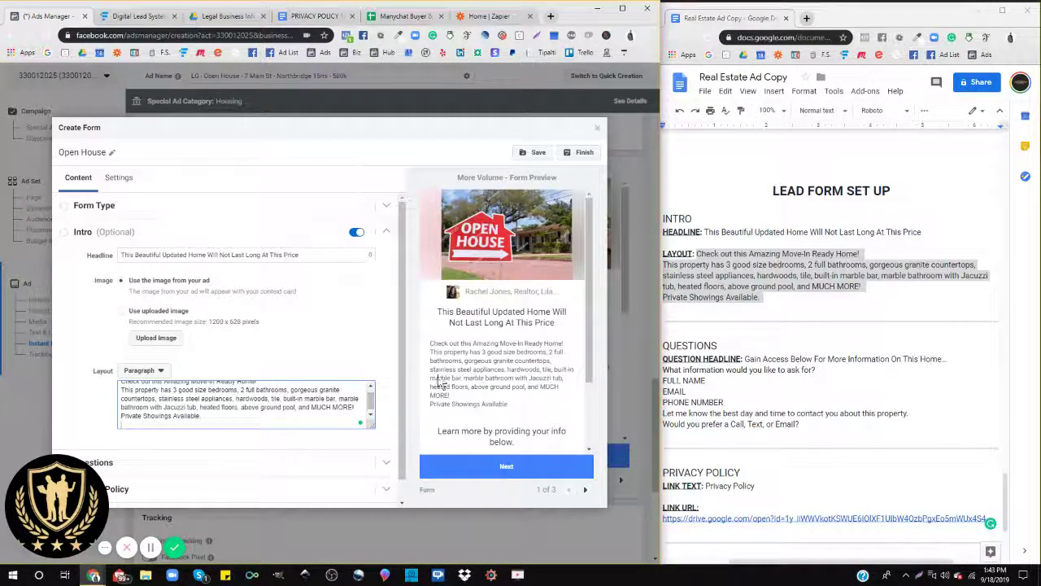
Step: Add blank lines after 'Ready Home!' and before 'Private Showings Available.', then move from Intro to Questions
scroll(224, 405, up, 1)
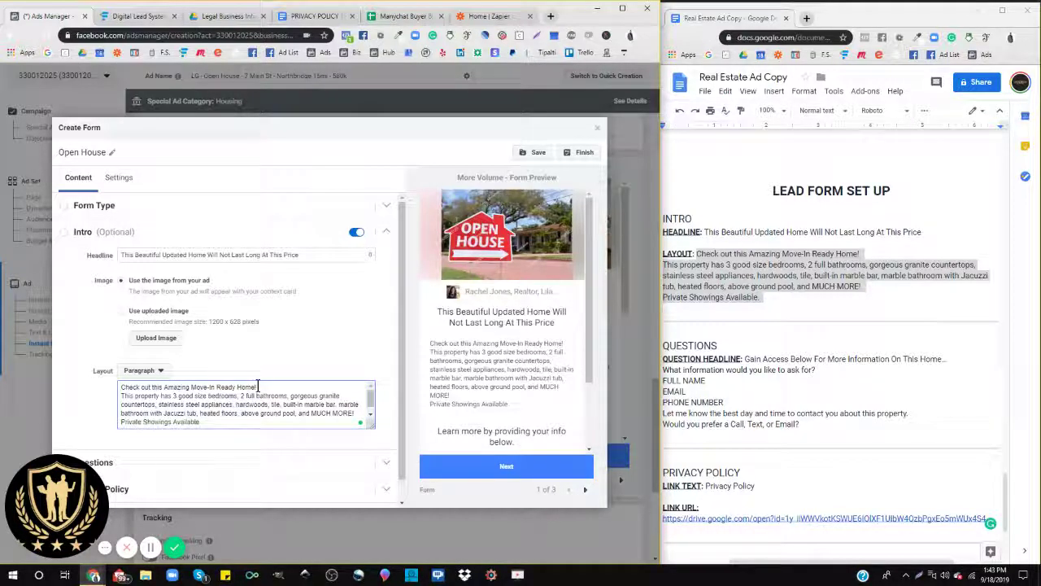
click(258, 386)
key(Return)
scroll(206, 404, down, 1)
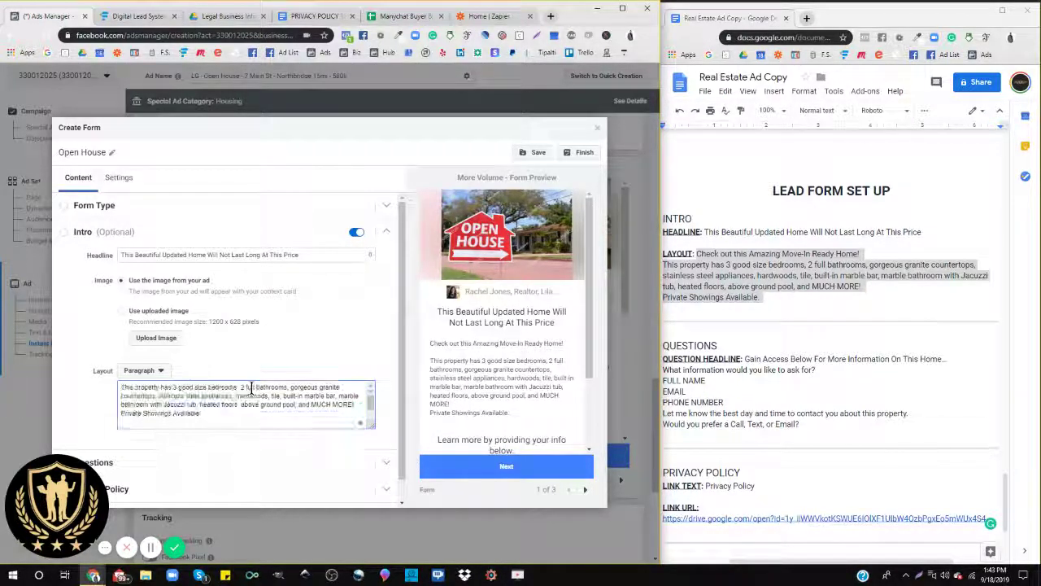
click(354, 404)
key(Return)
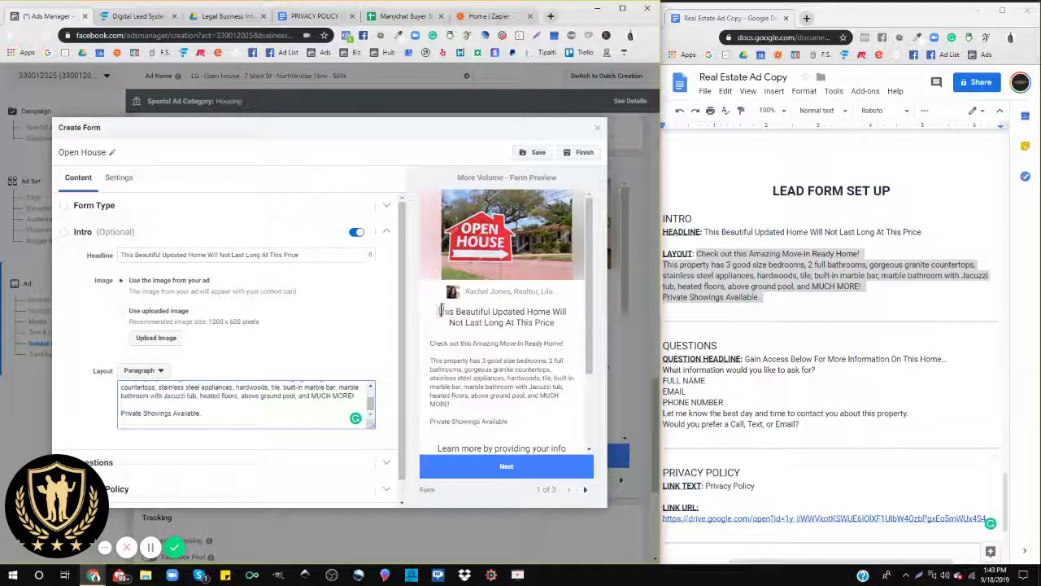
click(82, 233)
click(102, 258)
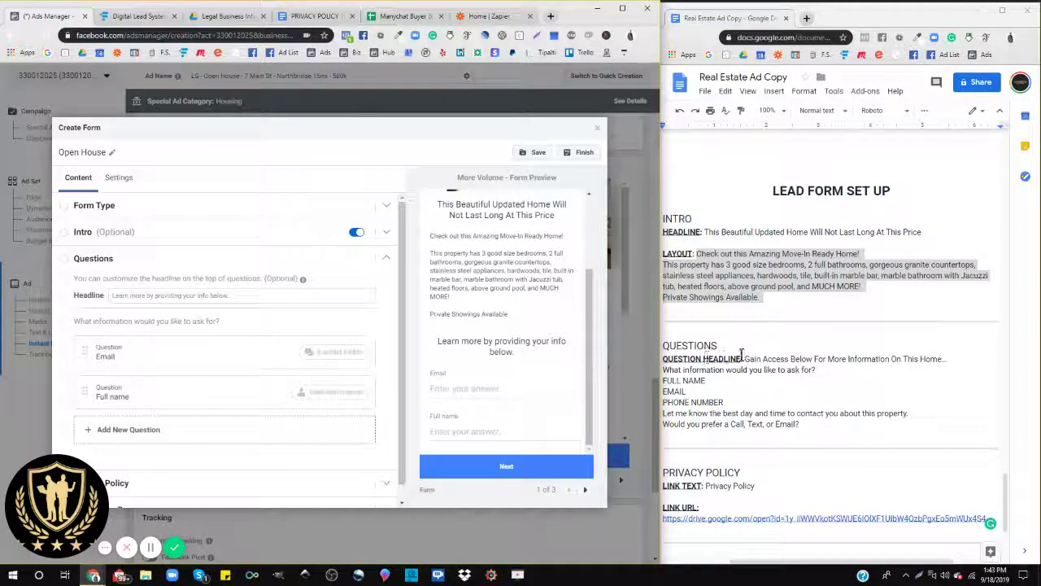
Step: Copy the doc's question headline and paste 'Gain Access Below For More Information On This Home...' as the Questions headline
drag(745, 358, 948, 360)
key(ctrl+c)
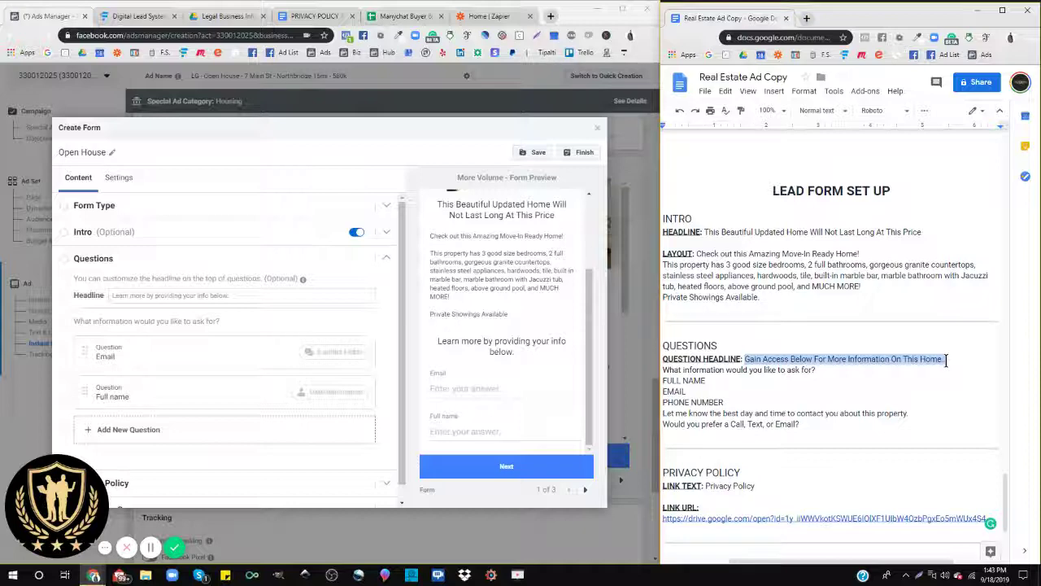
click(136, 296)
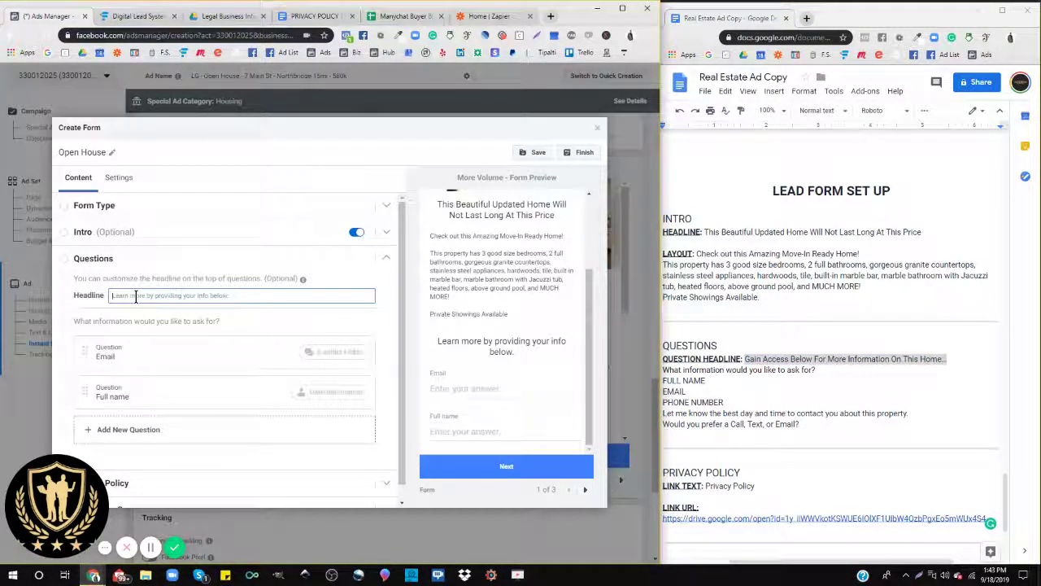
key(ctrl+v)
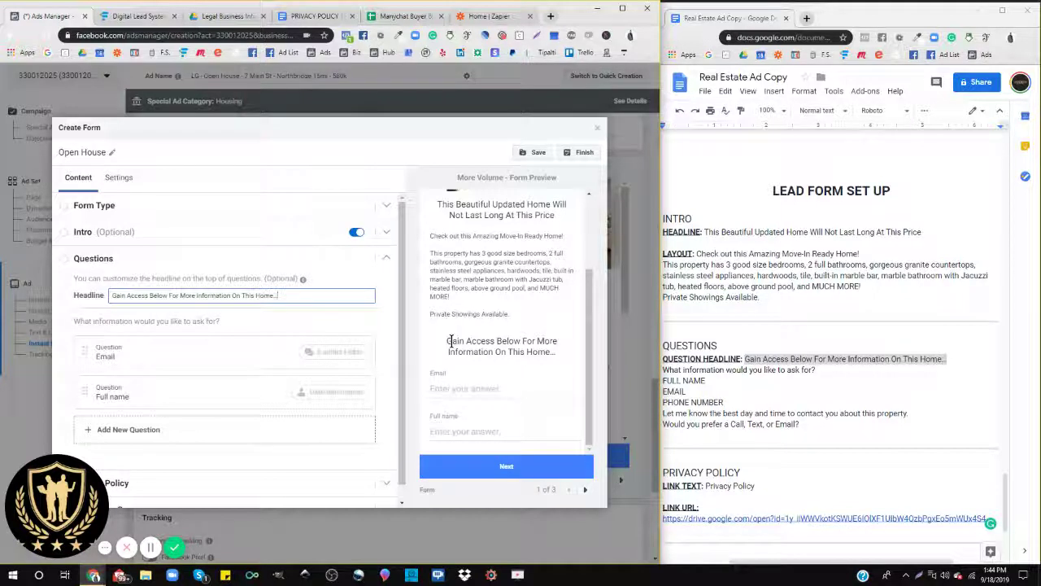
drag(446, 342, 578, 355)
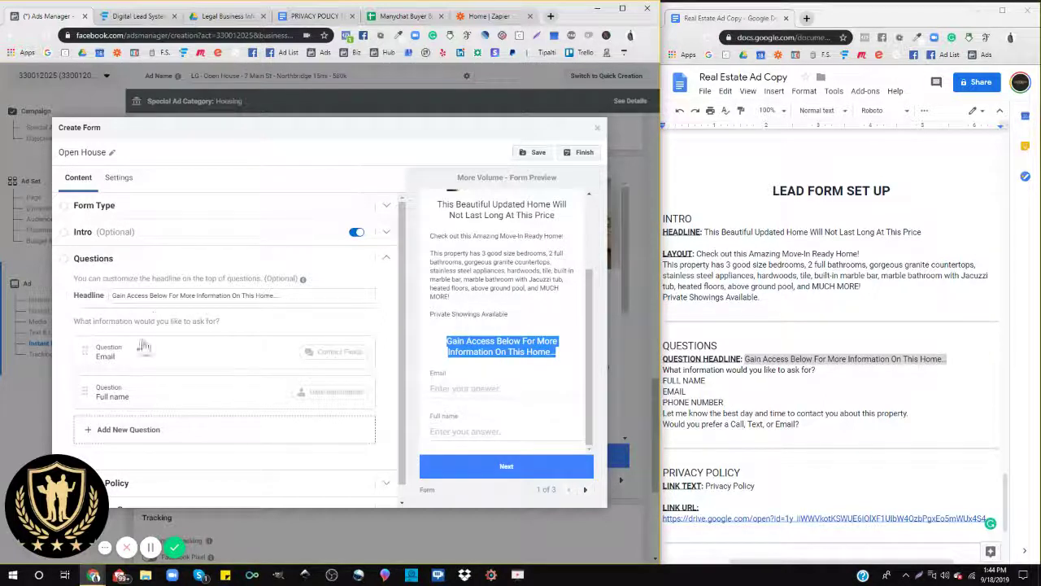
Step: Check the Email and Full name order in the preview, then drag Full name above Email
scroll(153, 323, down, 1)
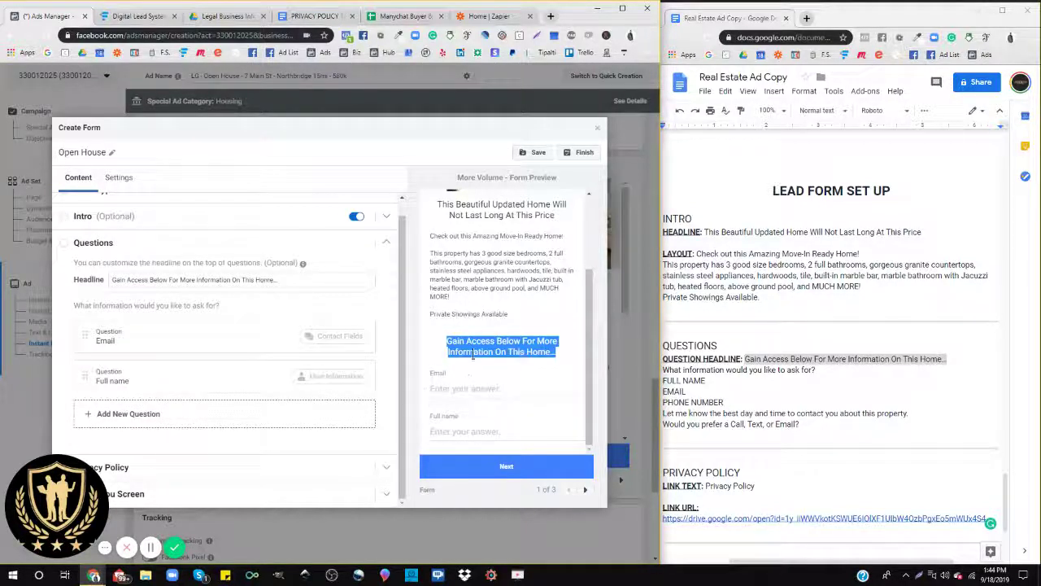
drag(430, 373, 450, 375)
drag(429, 416, 453, 409)
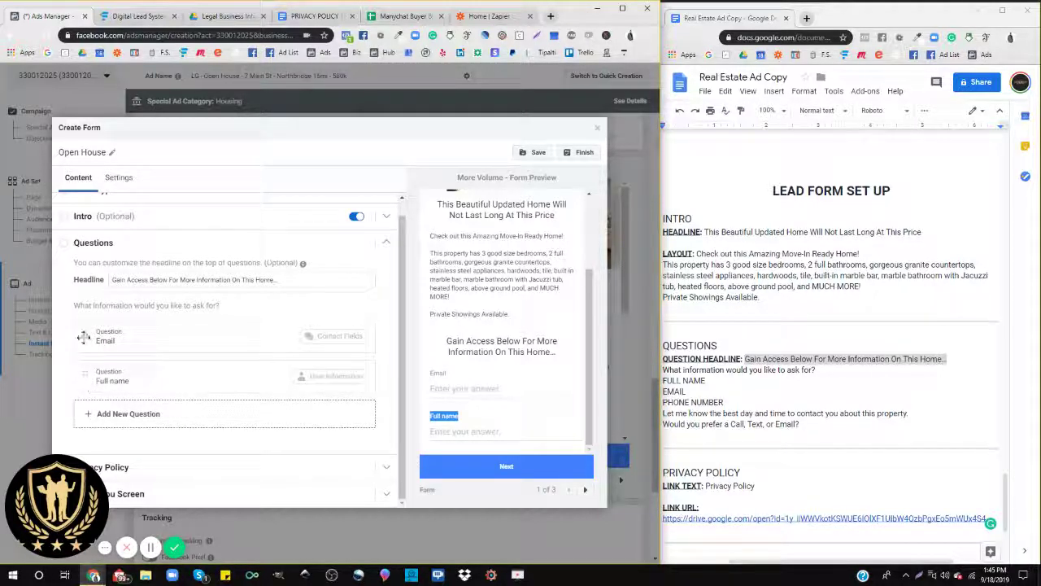
drag(87, 384, 91, 342)
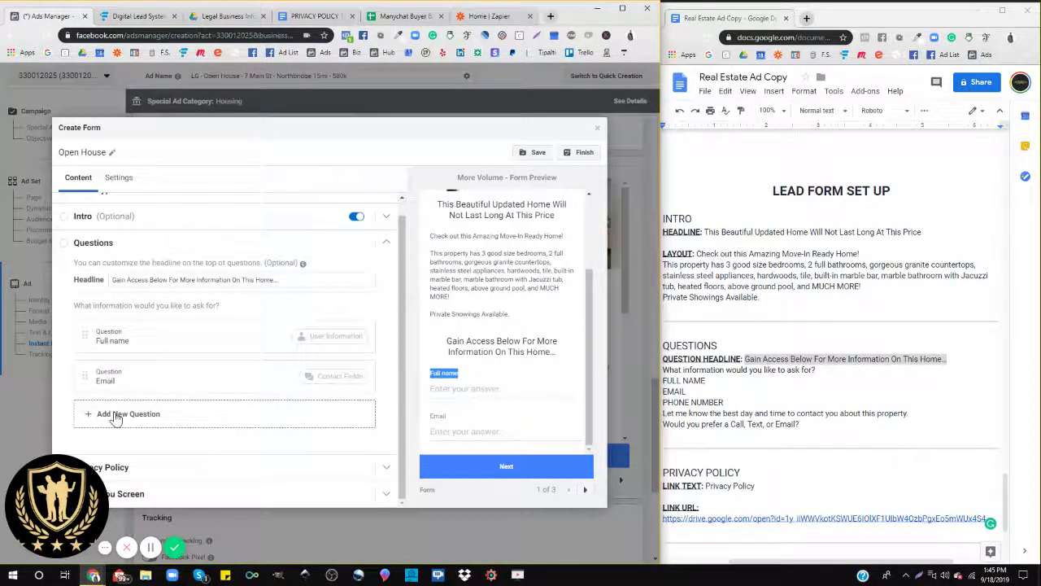
Step: Add a Phone number contact-field question after Email
click(116, 416)
mouse_move(114, 392)
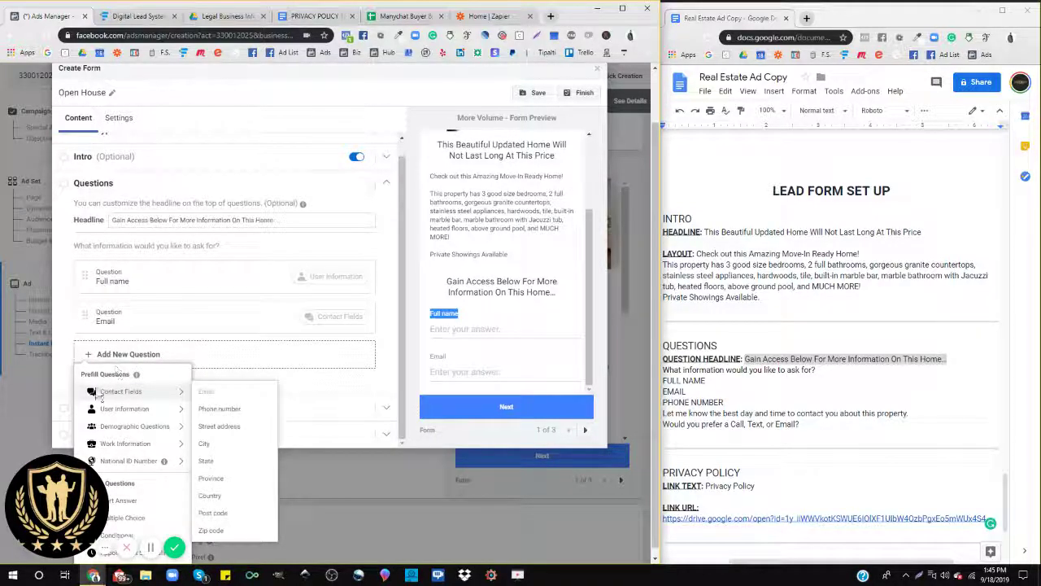
click(210, 409)
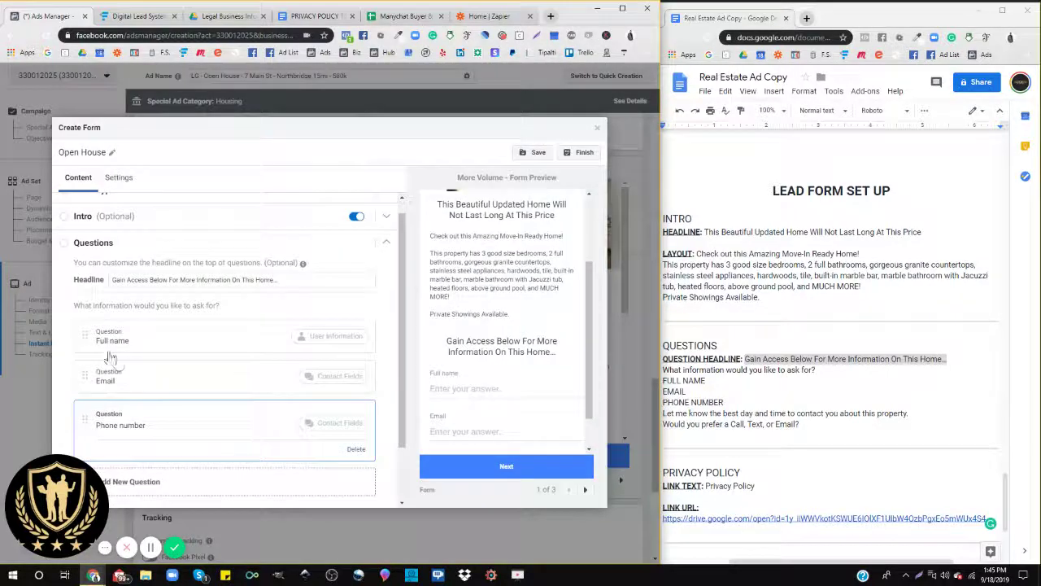
scroll(89, 344, down, 1)
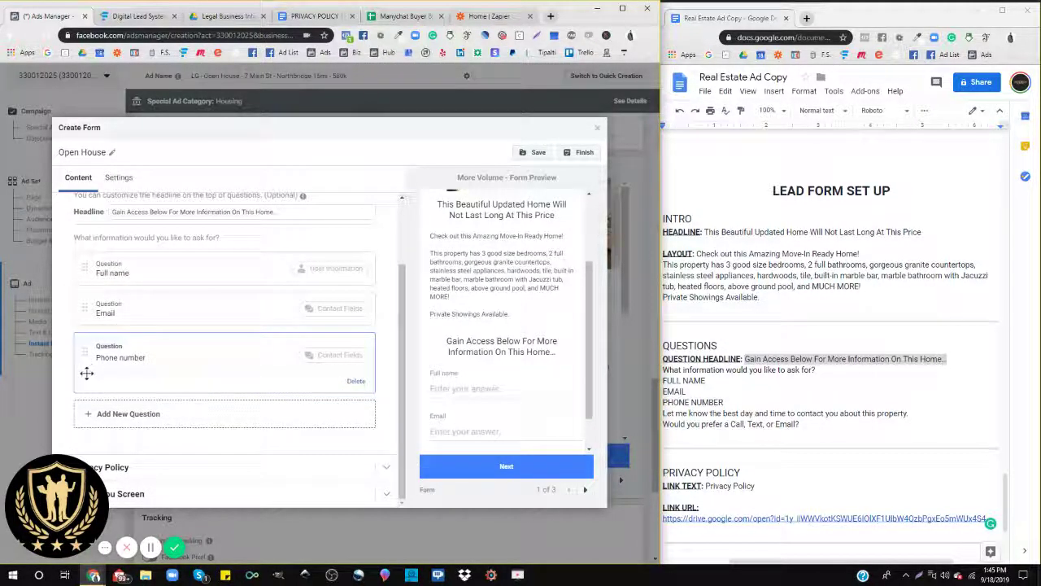
click(118, 416)
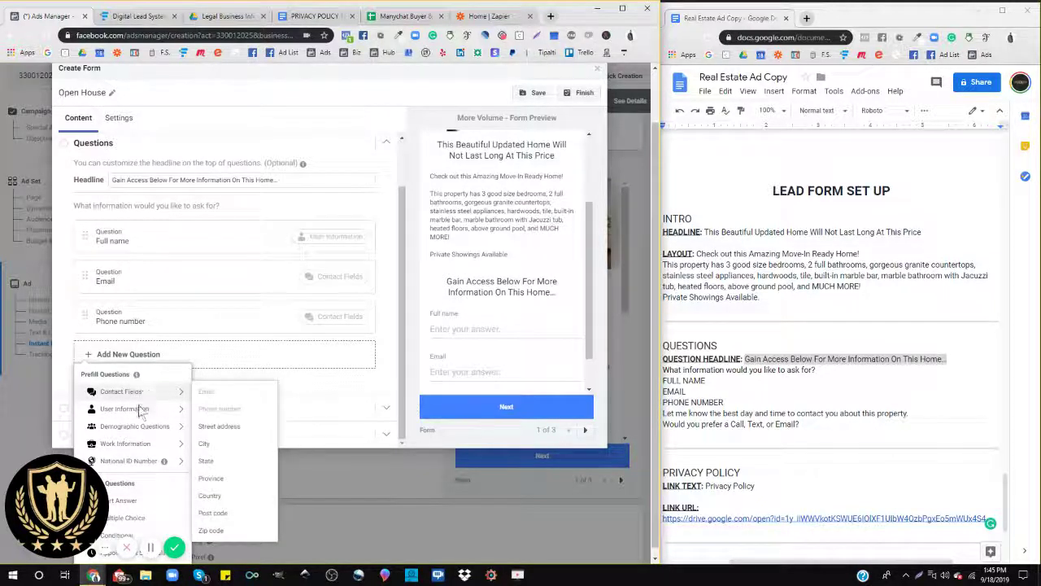
Step: Add an Appointment Scheduling custom question to the form
drag(57, 500, 374, 504)
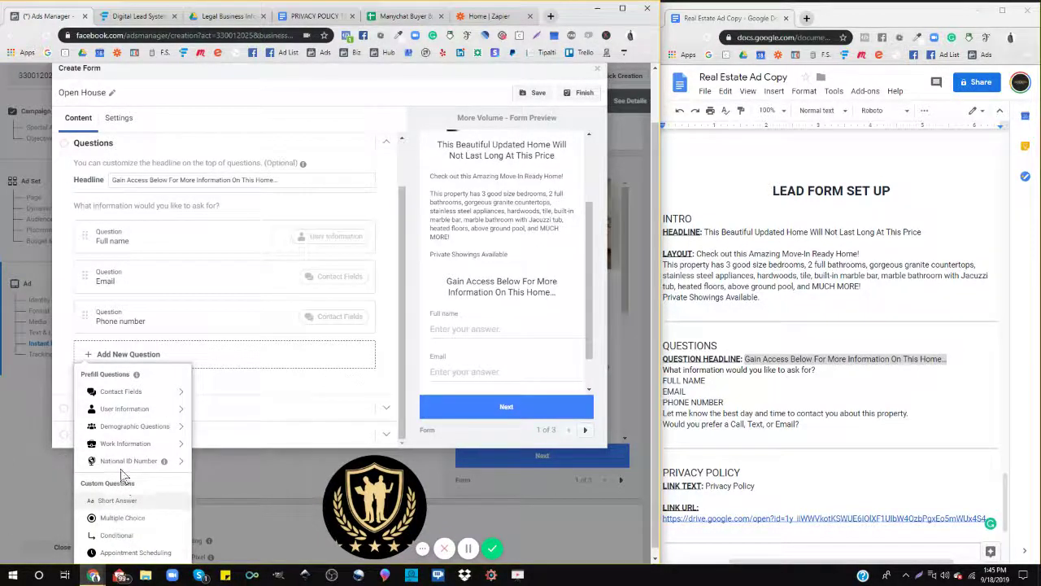
mouse_move(102, 462)
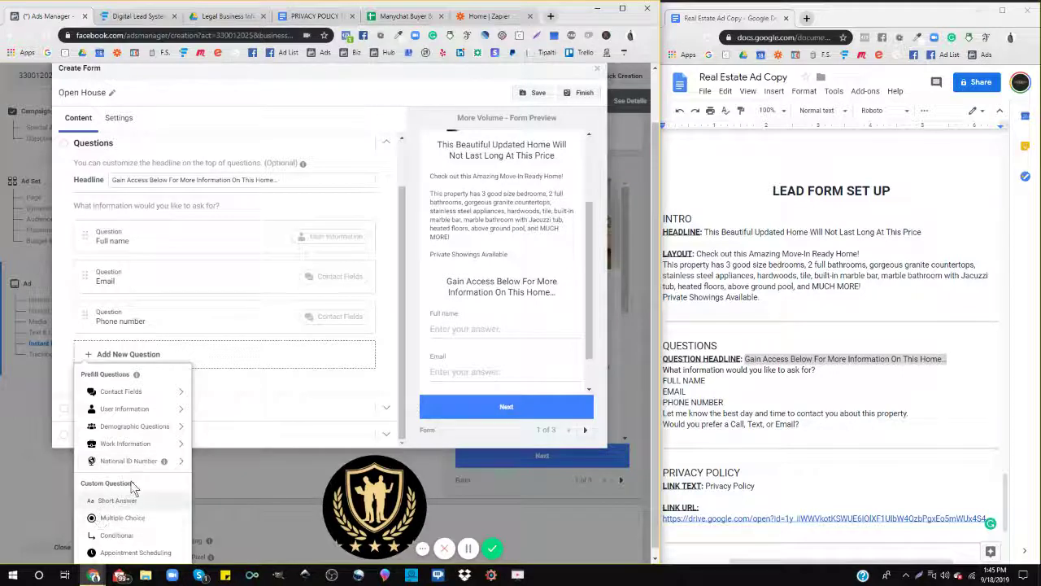
scroll(132, 494, down, 1)
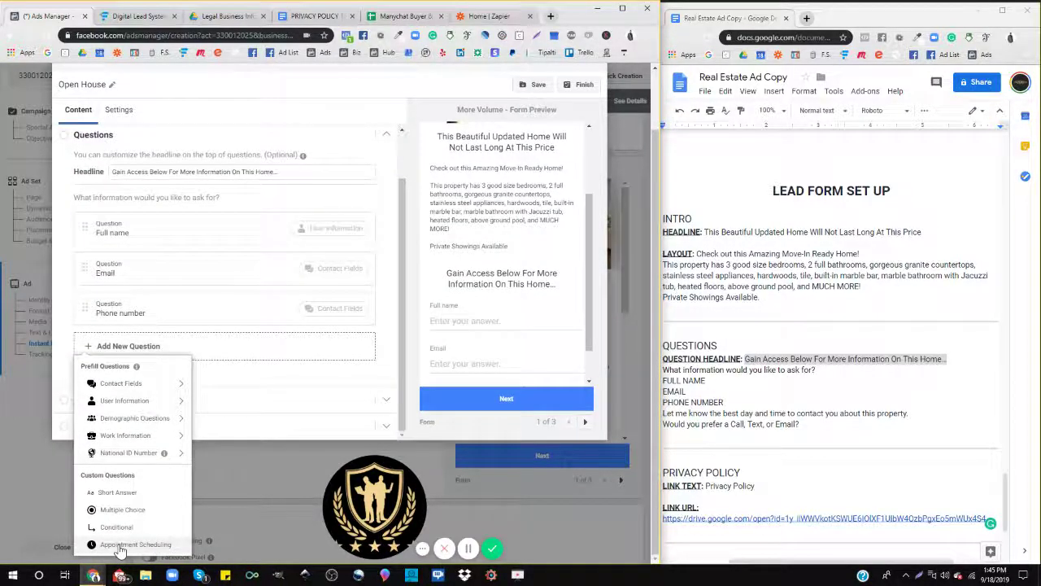
click(119, 549)
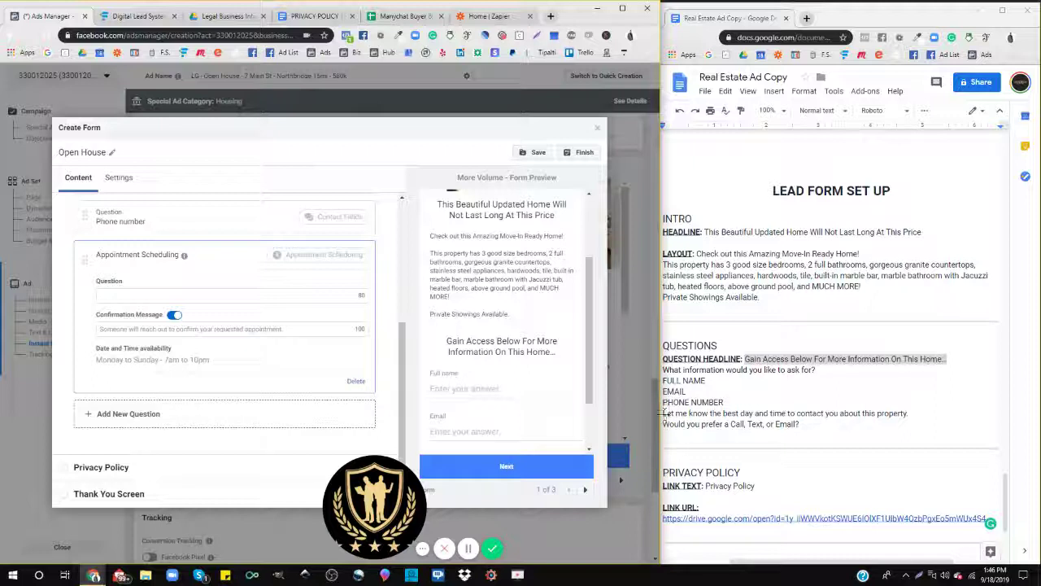
Step: Set the appointment question to 'Let me know the best day and time to contact you about this property.'
drag(910, 416, 659, 415)
key(ctrl+c)
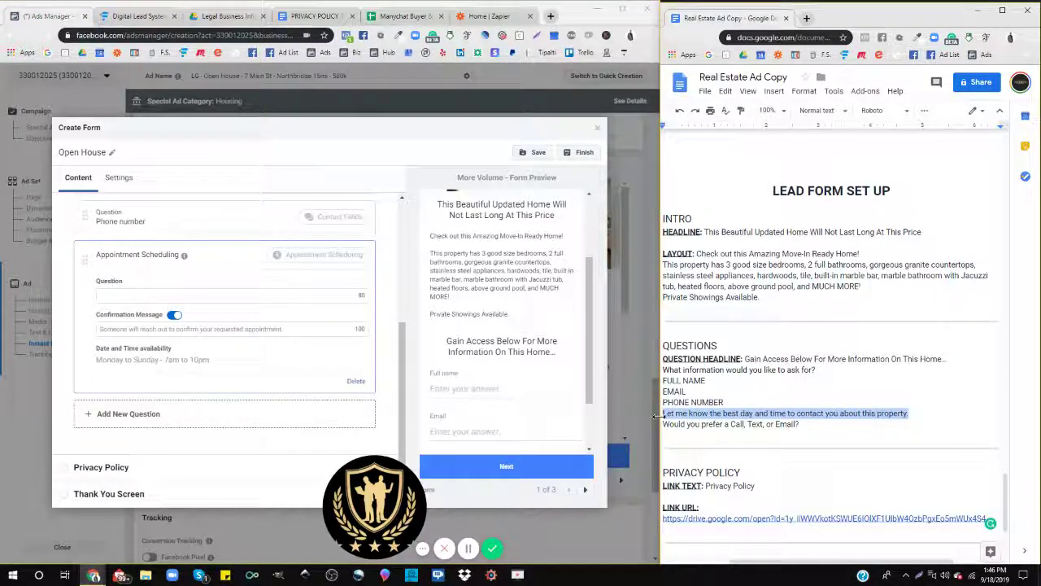
click(129, 296)
key(ctrl+v)
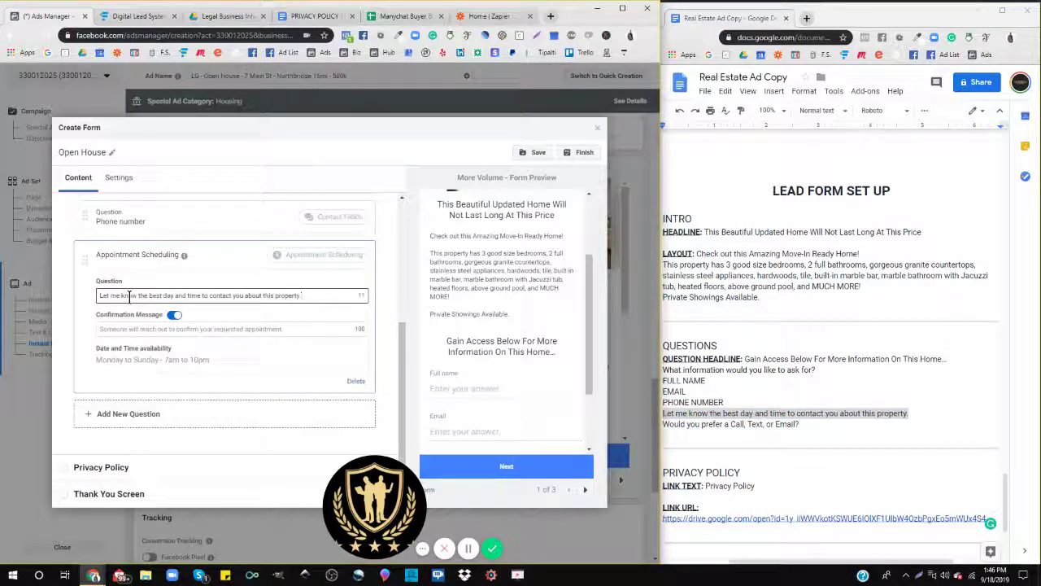
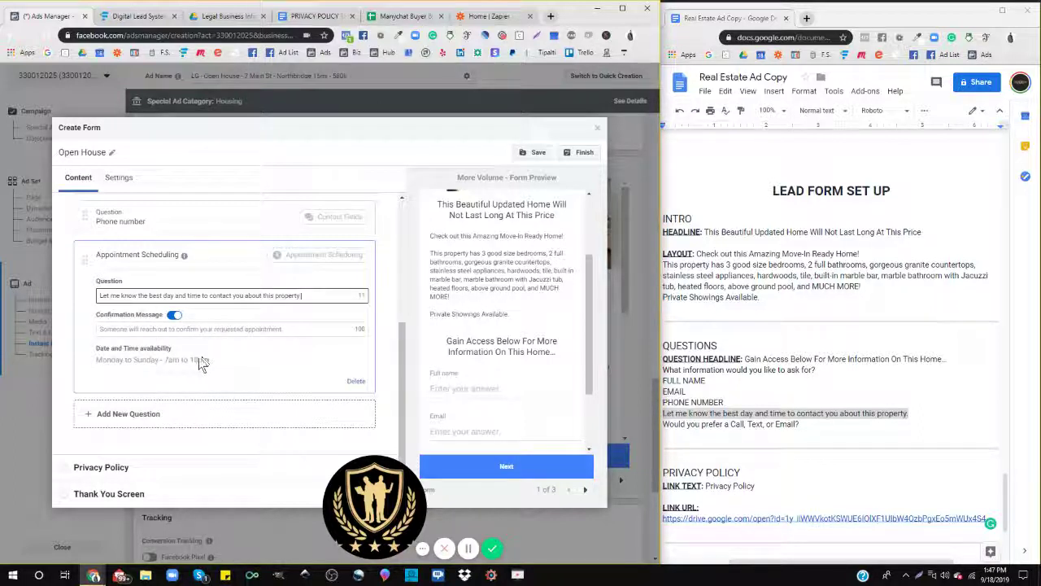
Step: Add a multiple choice question 'Would you prefer a Call, Text, or Email?' pasted from the ad copy
click(411, 20)
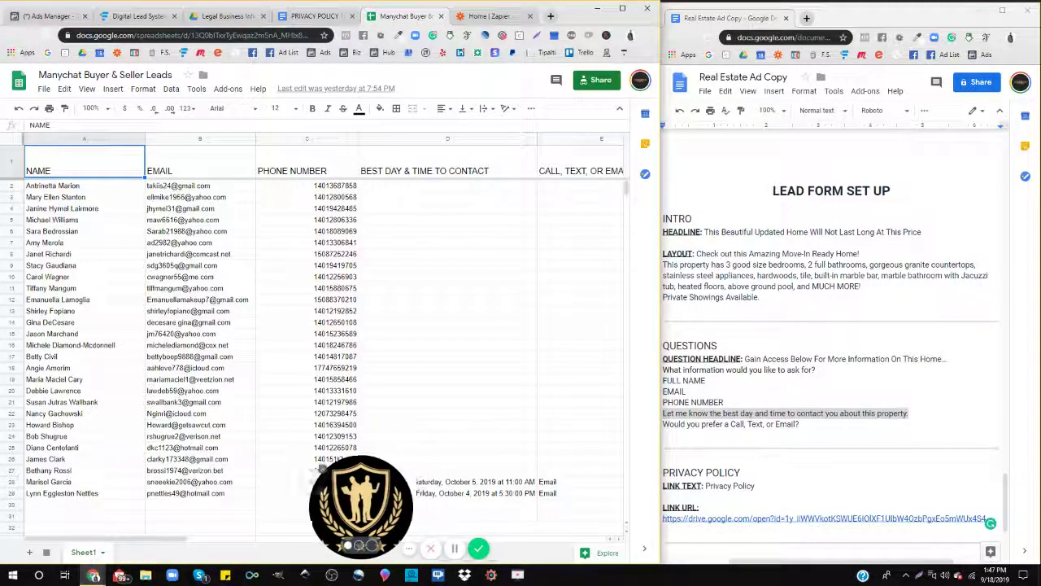
drag(396, 486, 77, 480)
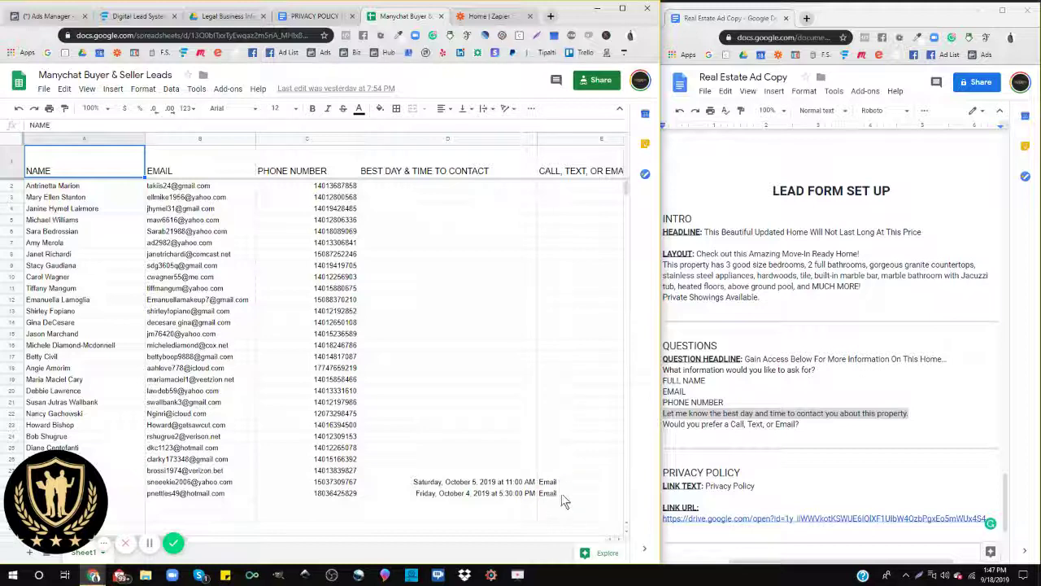
click(52, 18)
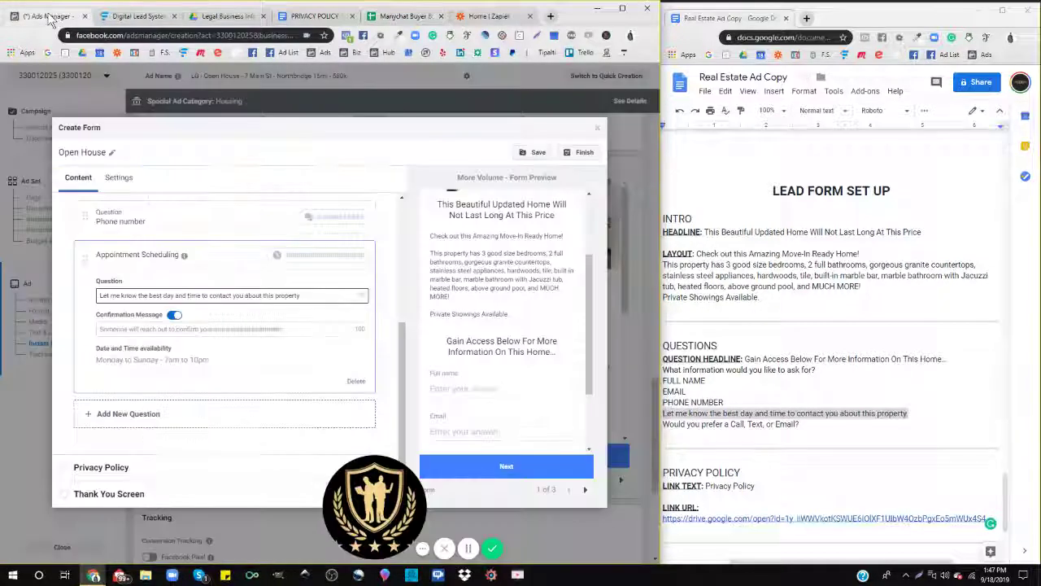
click(123, 423)
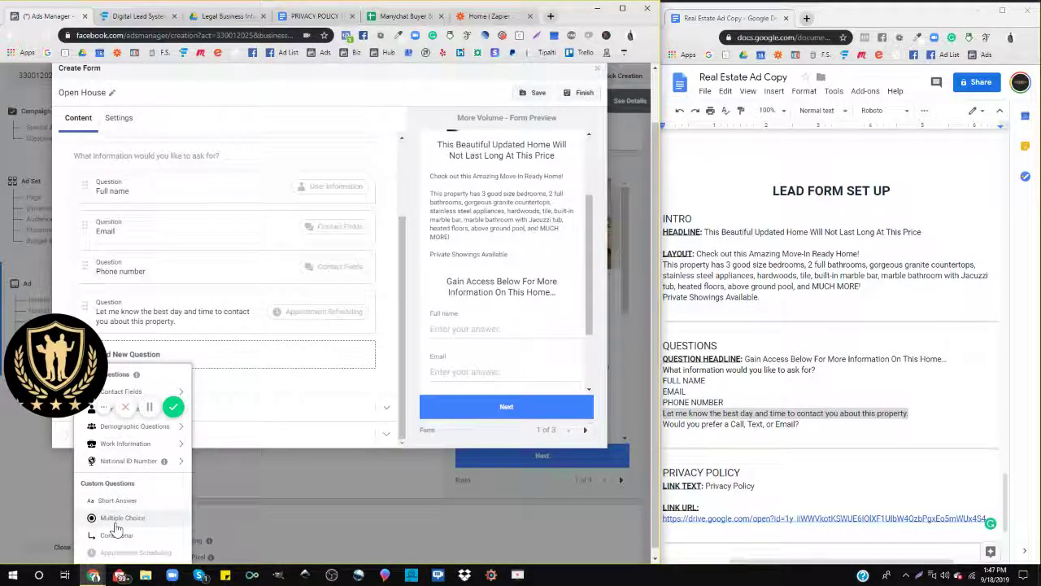
click(119, 517)
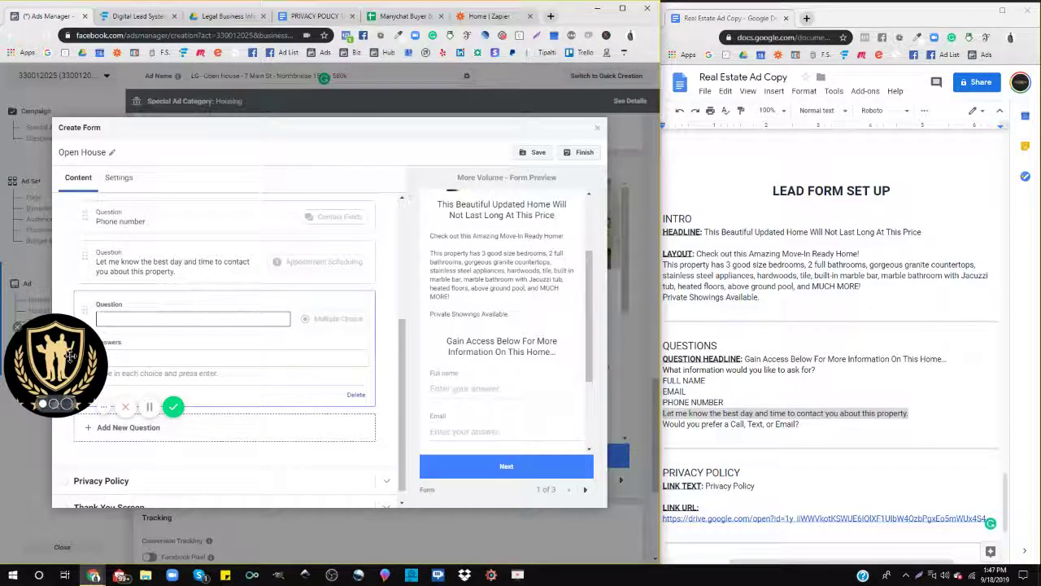
drag(76, 374, 76, 513)
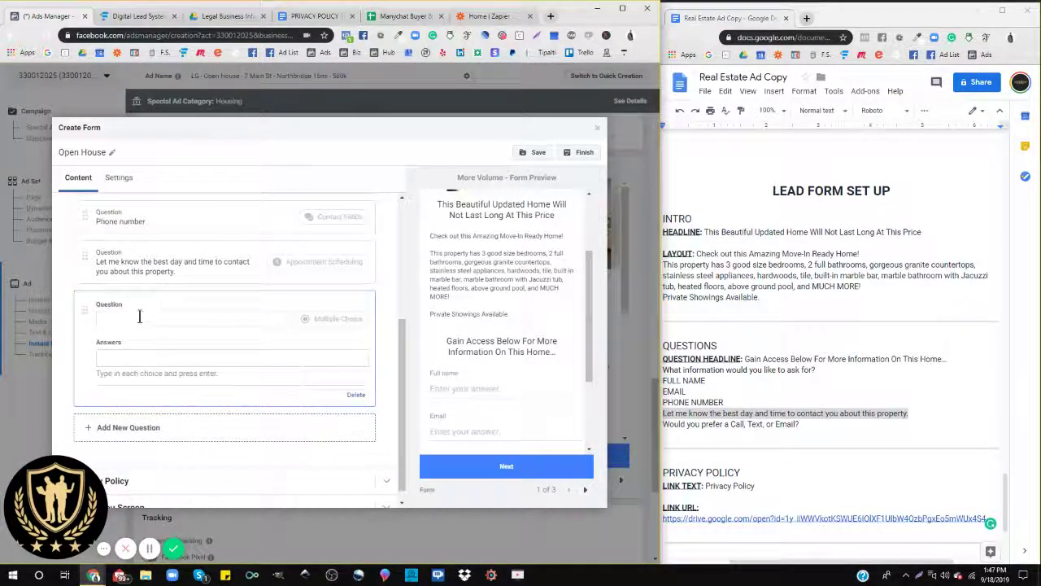
click(690, 429)
triple_click(690, 426)
key(ctrl+c)
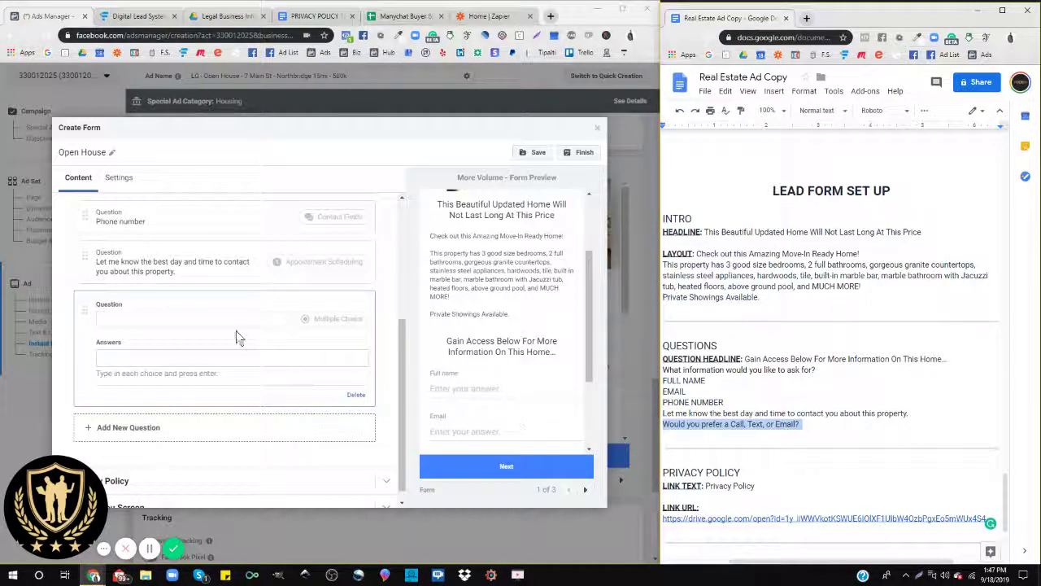
click(181, 321)
key(ctrl+v)
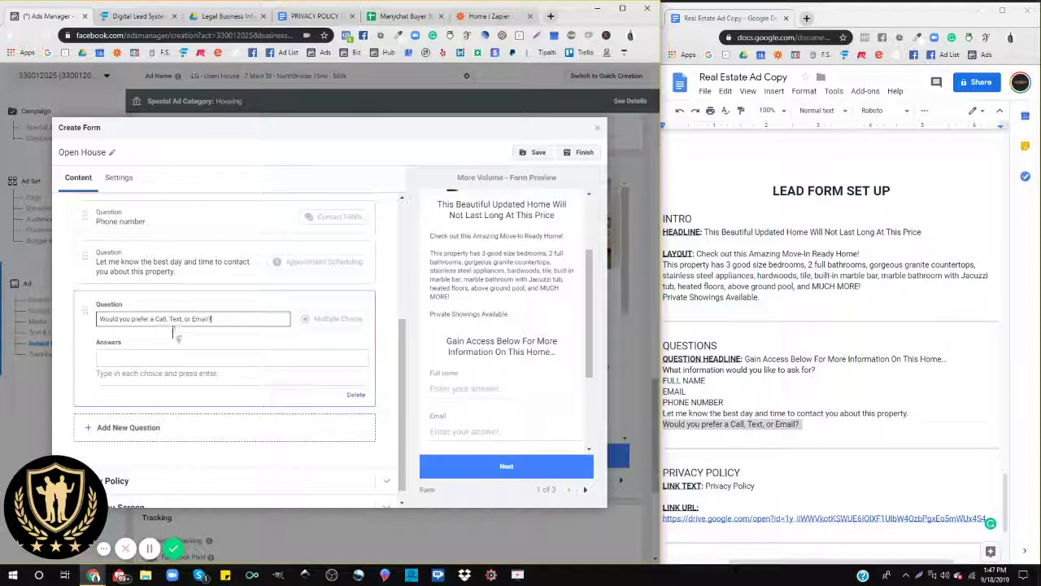
Step: Enter Call, Text and Email as the question's answer choices
click(122, 359)
text(Phone)
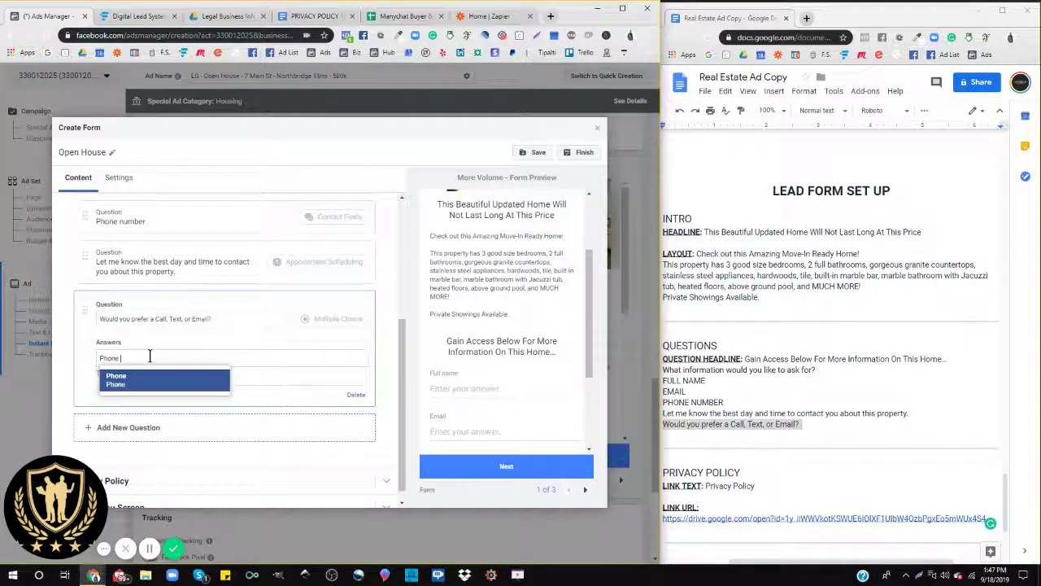
text( Call)
key(Return)
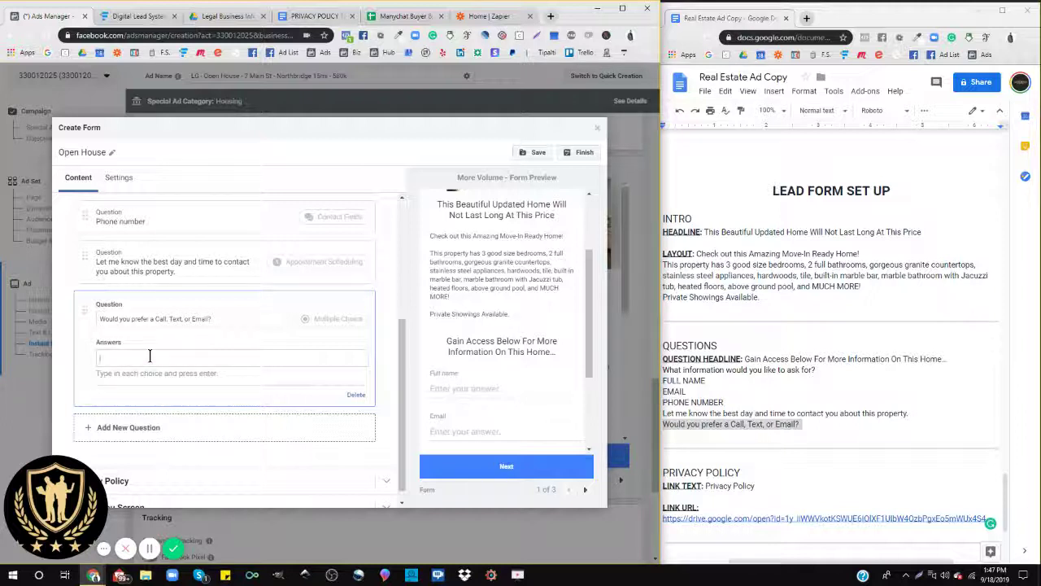
text(Call)
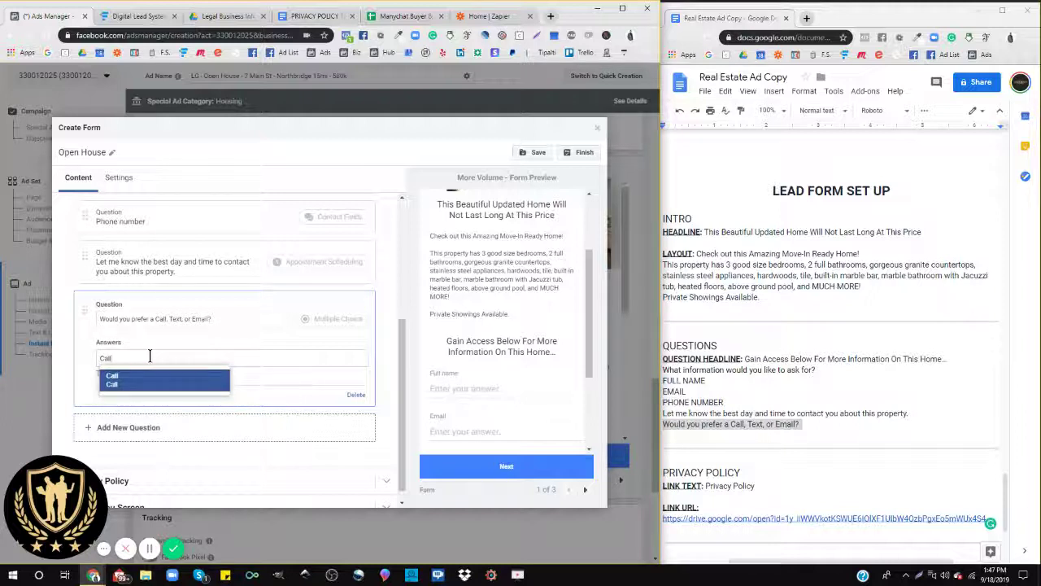
key(Return)
text(Tex)
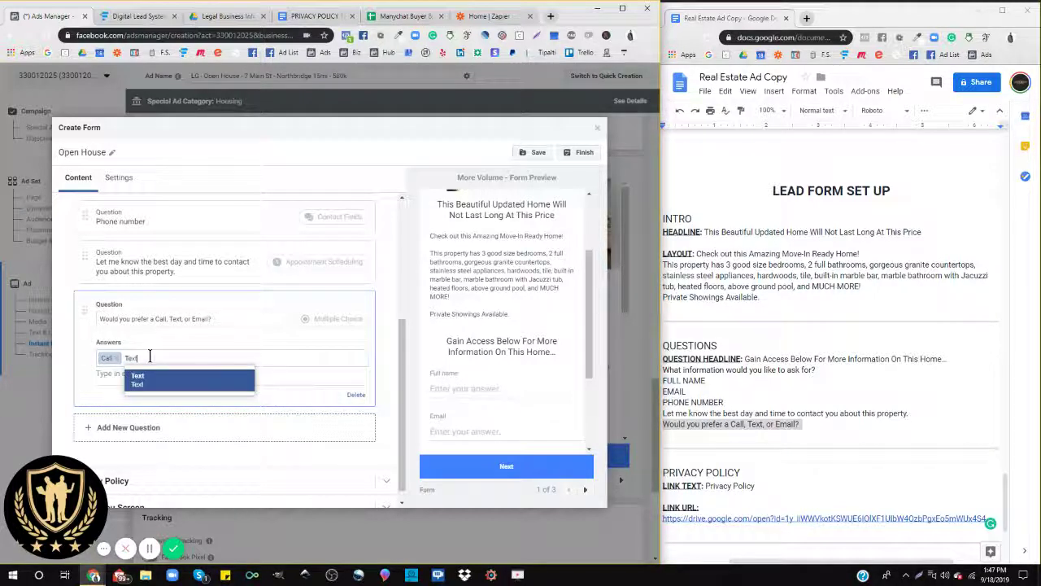
text(t)
key(Return)
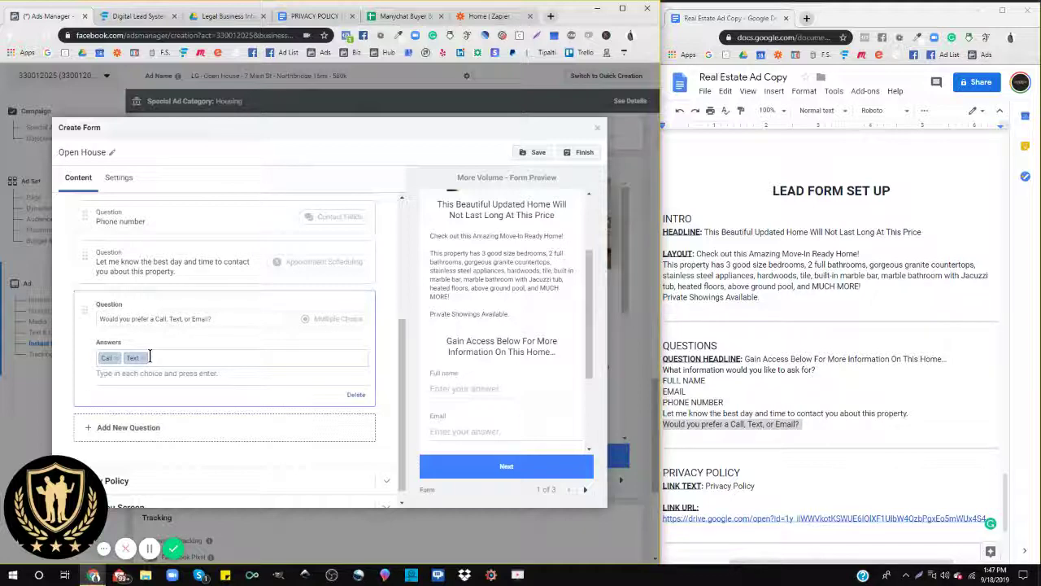
text(Email)
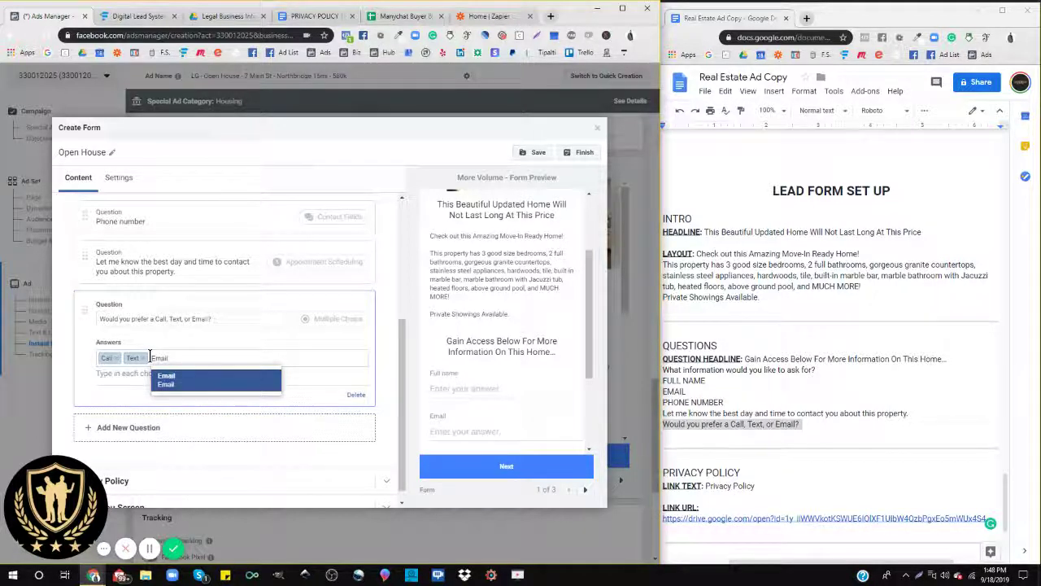
key(Return)
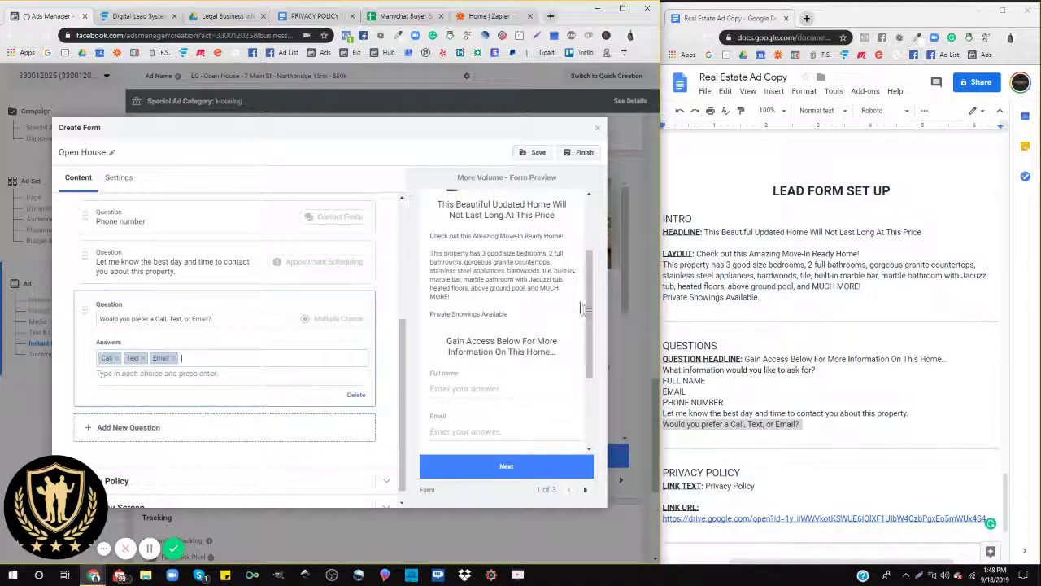
Step: Check the preview's answer list, then add 'Any Is Fine' as a fourth answer, replacing the misspelled entry
scroll(516, 333, down, 3)
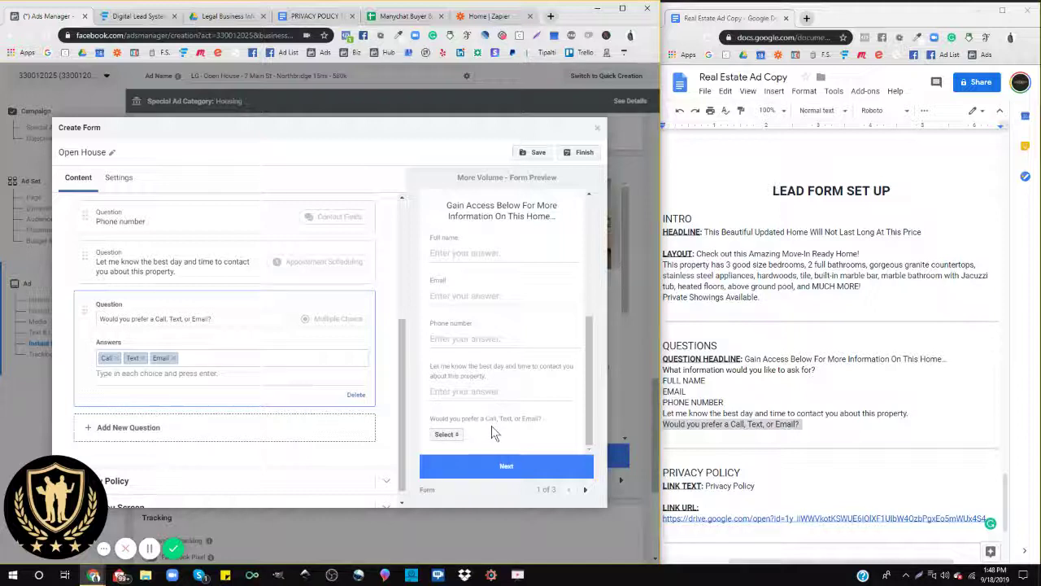
click(447, 434)
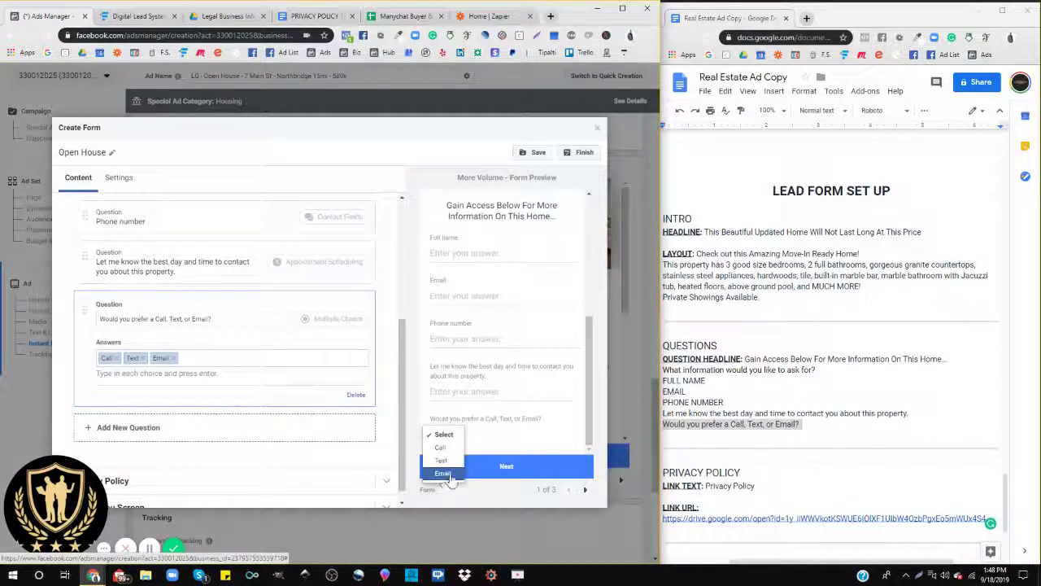
click(490, 445)
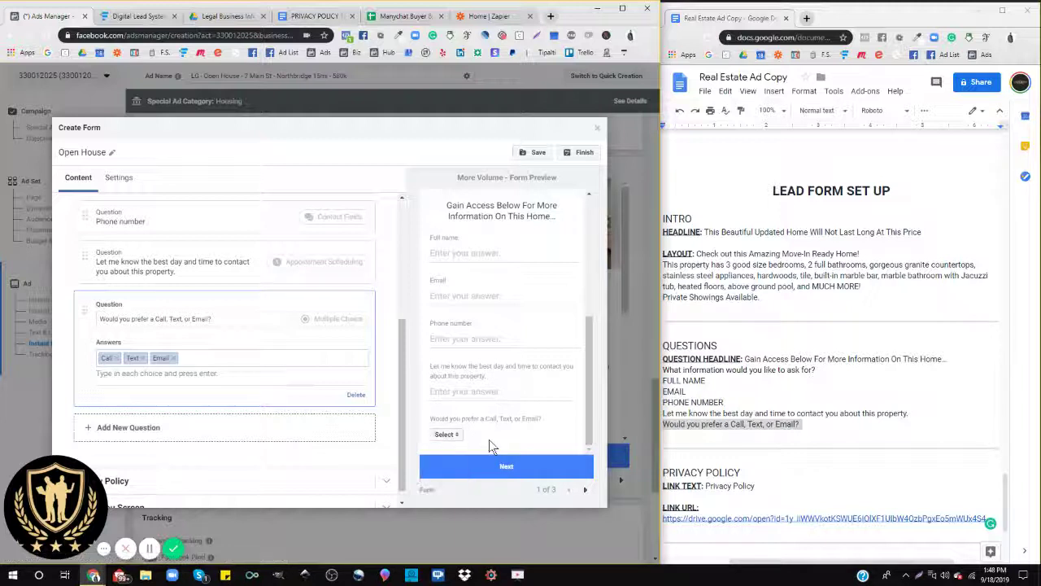
click(217, 361)
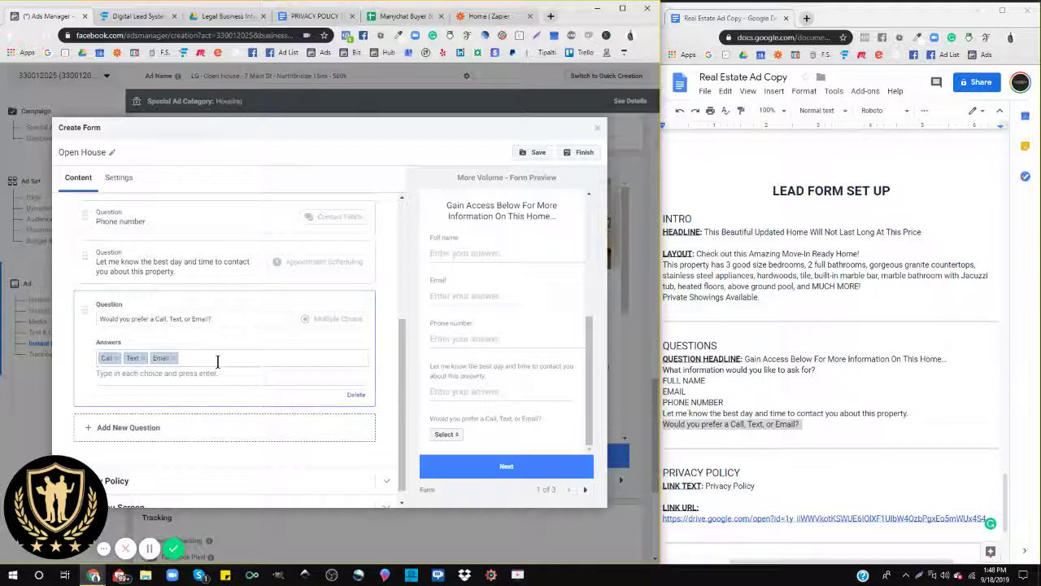
text(A)
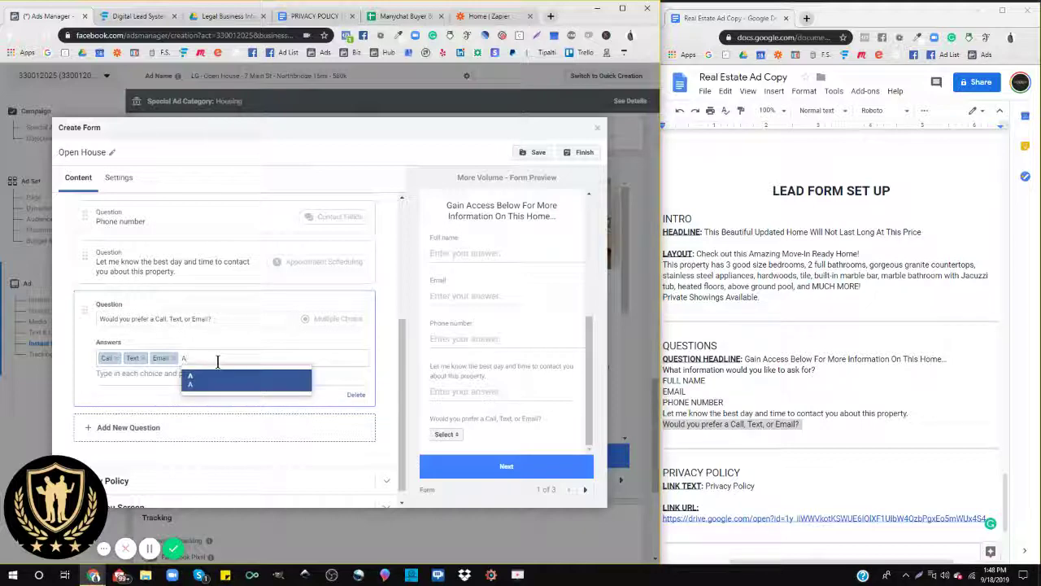
text(ny)
text( Fir)
text(e)
key(Return)
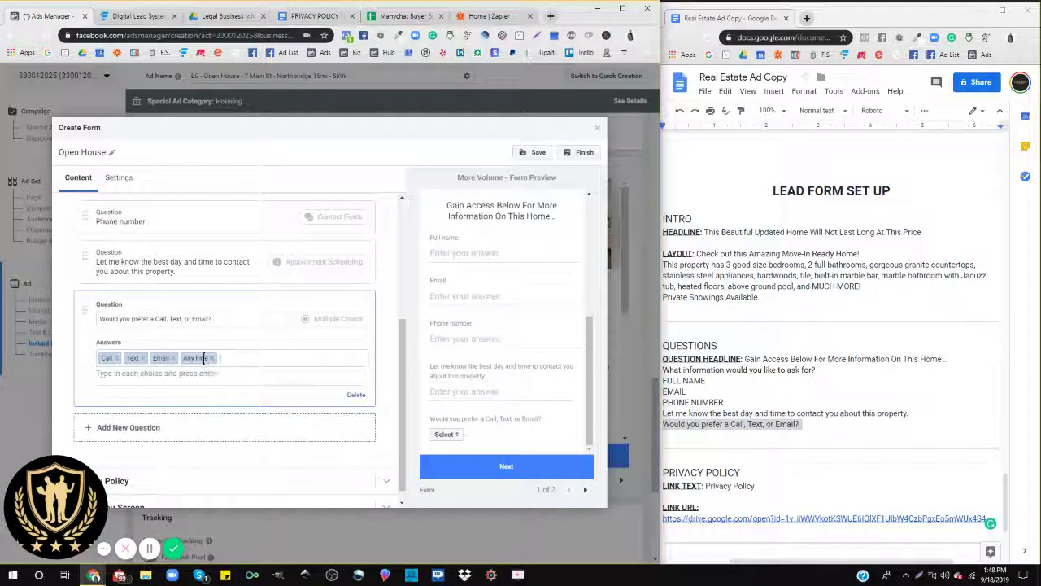
click(226, 358)
key(BackSpace)
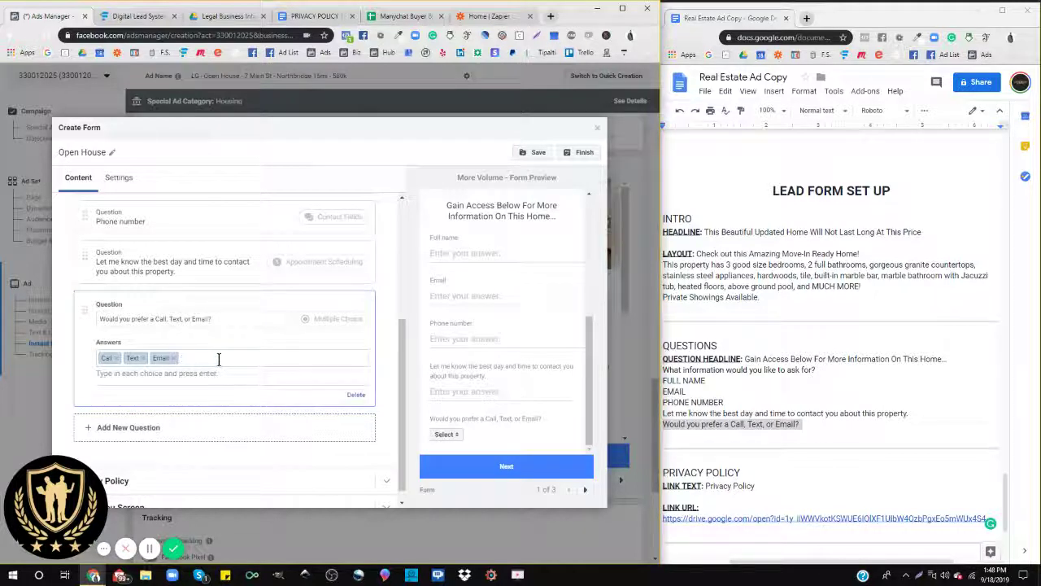
text(Any )
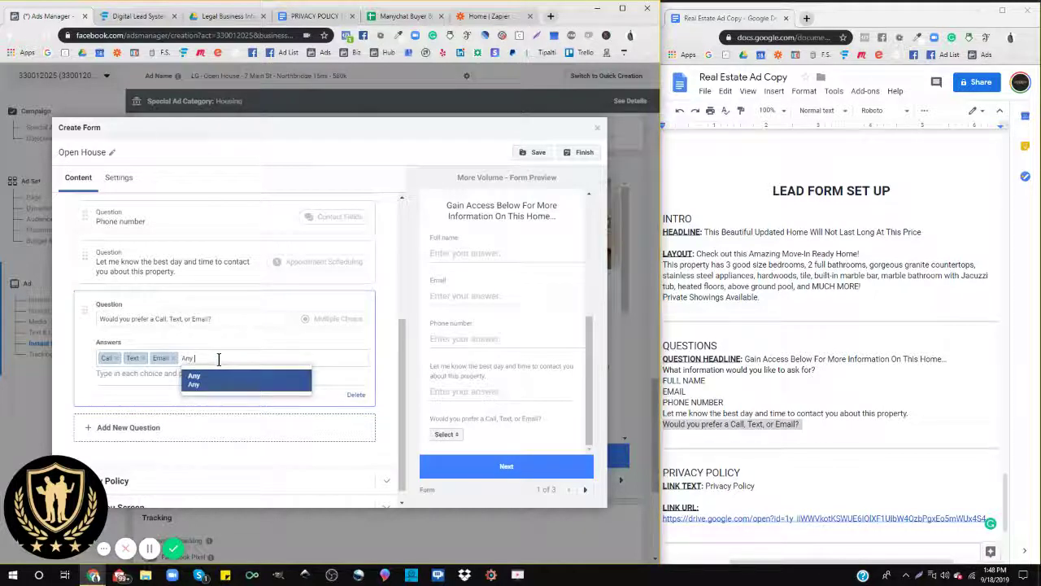
text(Ti Fine)
key(Return)
scroll(217, 317, down, 1)
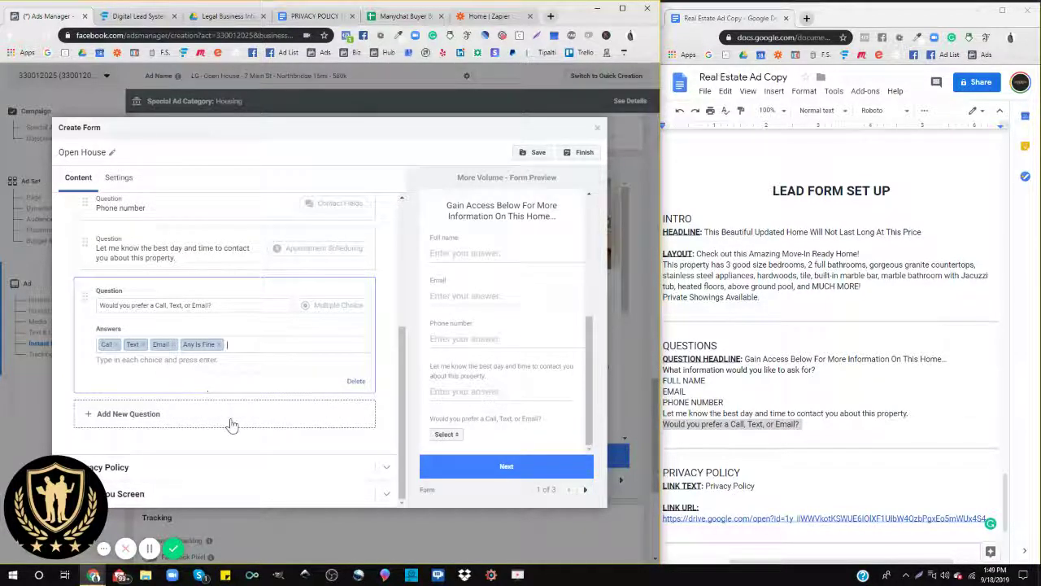
scroll(198, 342, up, 5)
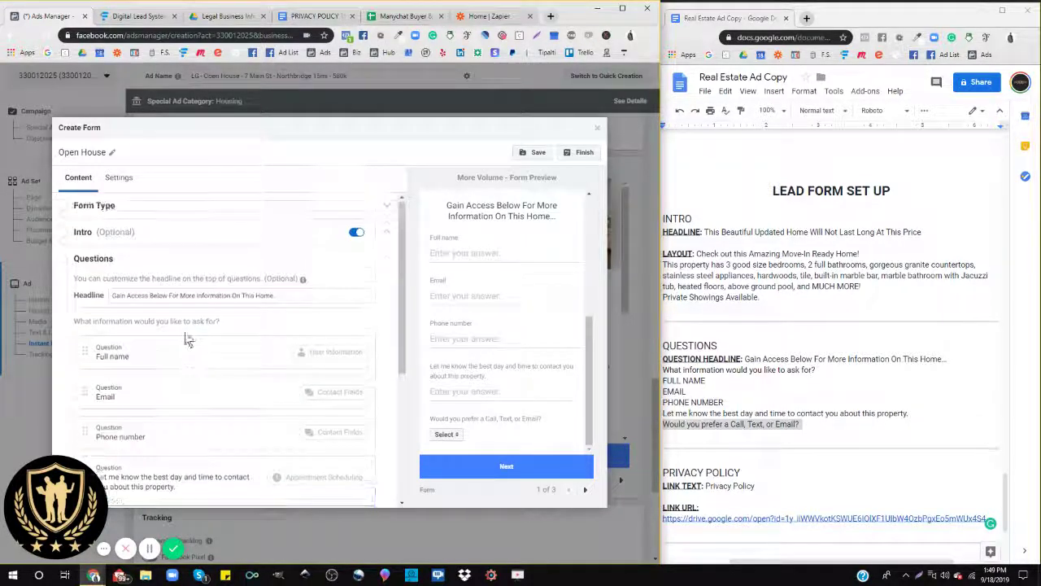
Step: Collapse and re-expand Questions, then expand the form's Privacy Policy section
click(94, 260)
click(105, 262)
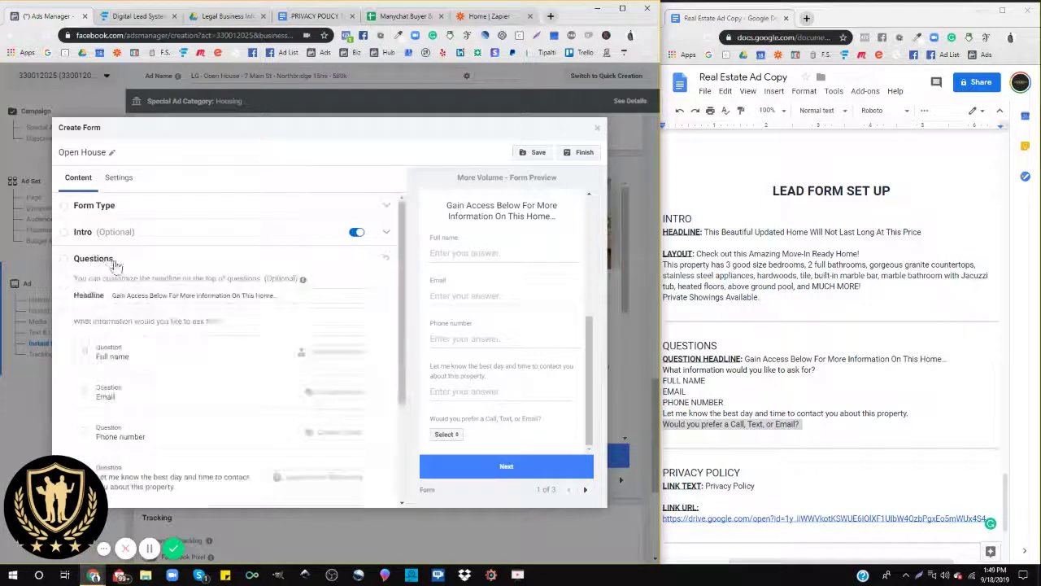
scroll(121, 276, down, 3)
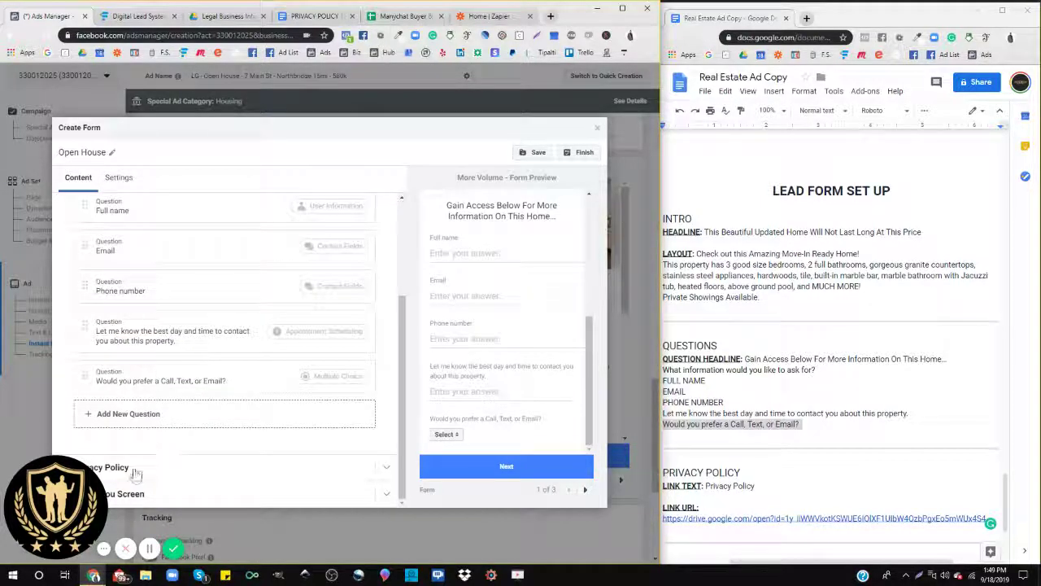
click(129, 470)
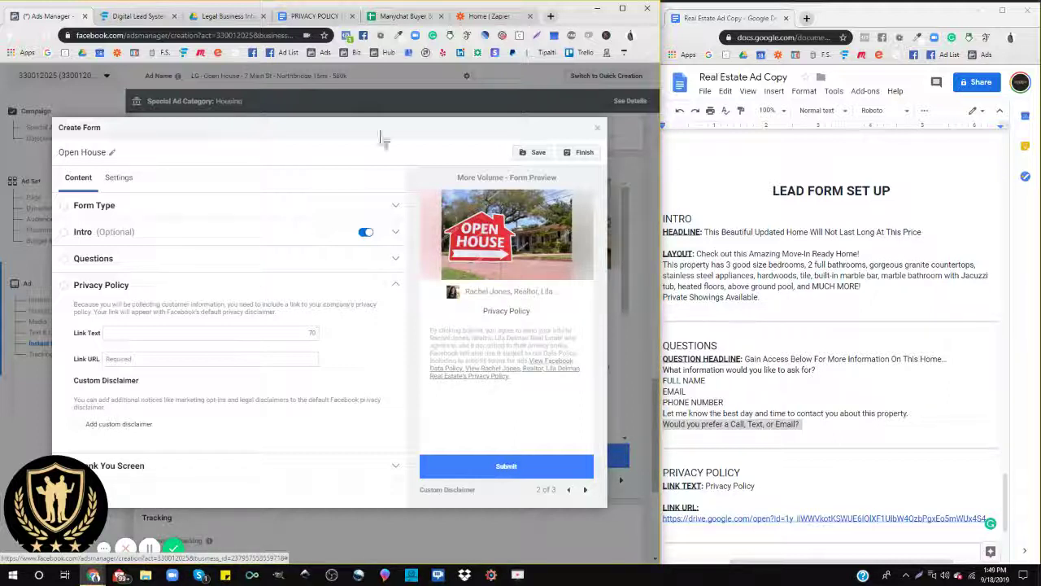
click(145, 35)
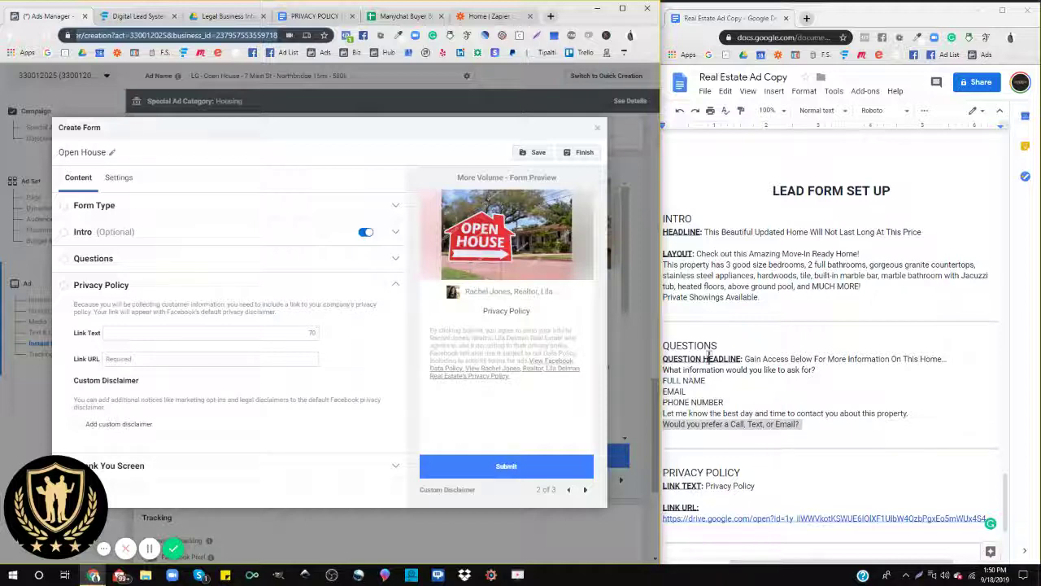
scroll(708, 358, down, 3)
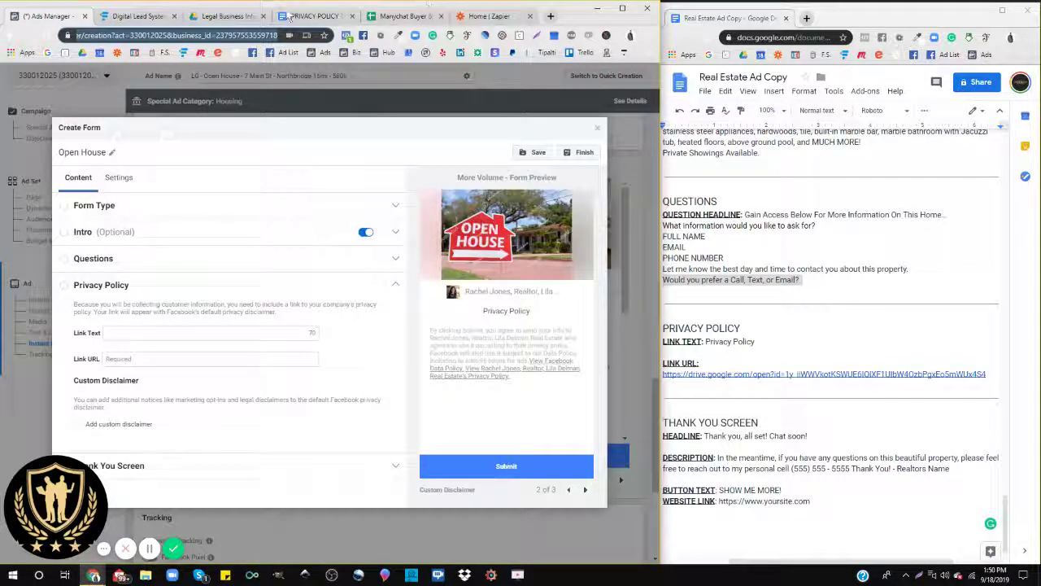
Step: Open the PRIVACY POLICY template and point out the [Business Name] placeholder and attention notice
click(309, 16)
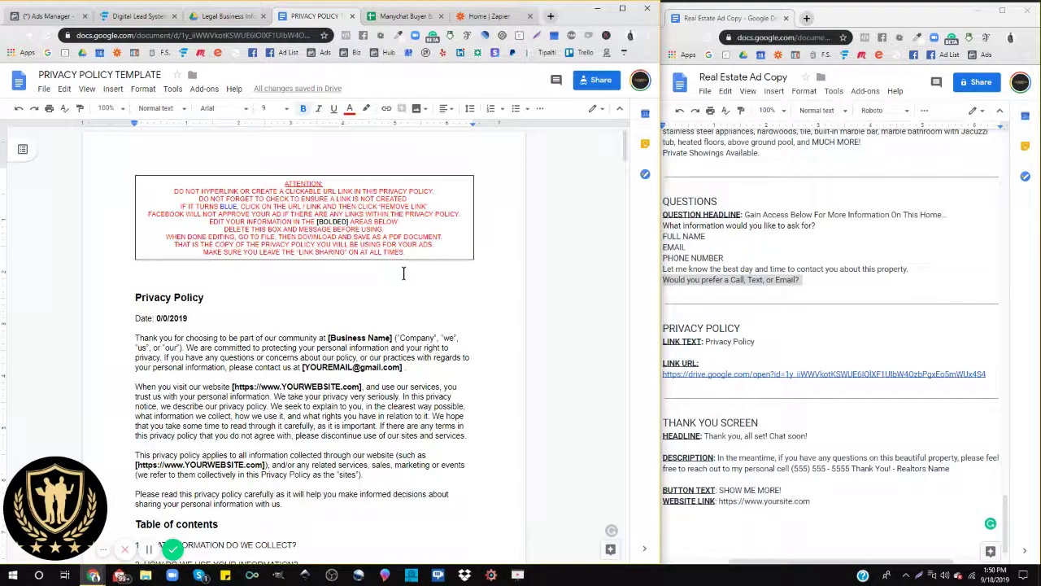
scroll(403, 273, down, 2)
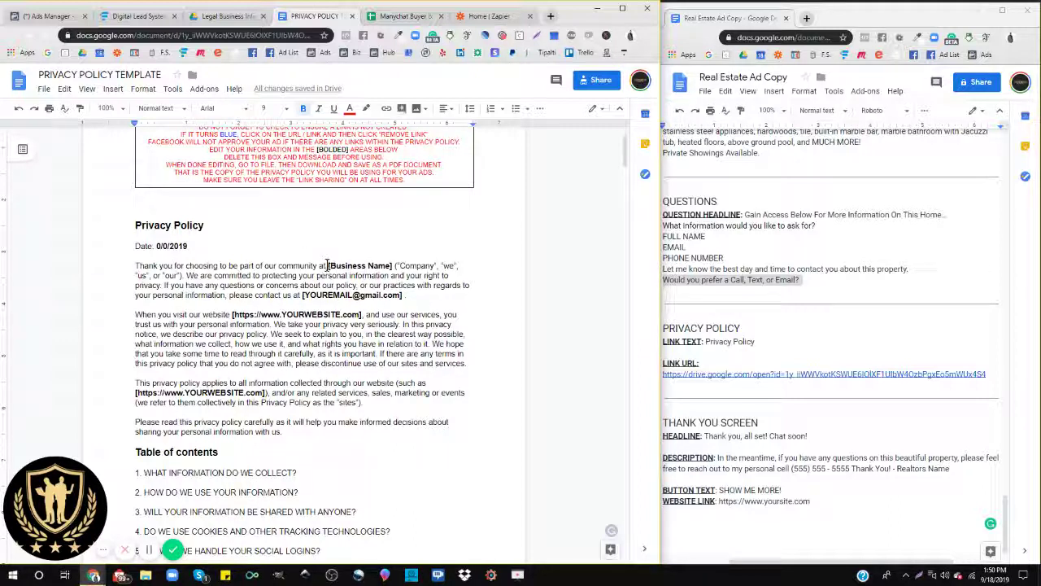
drag(327, 265, 393, 265)
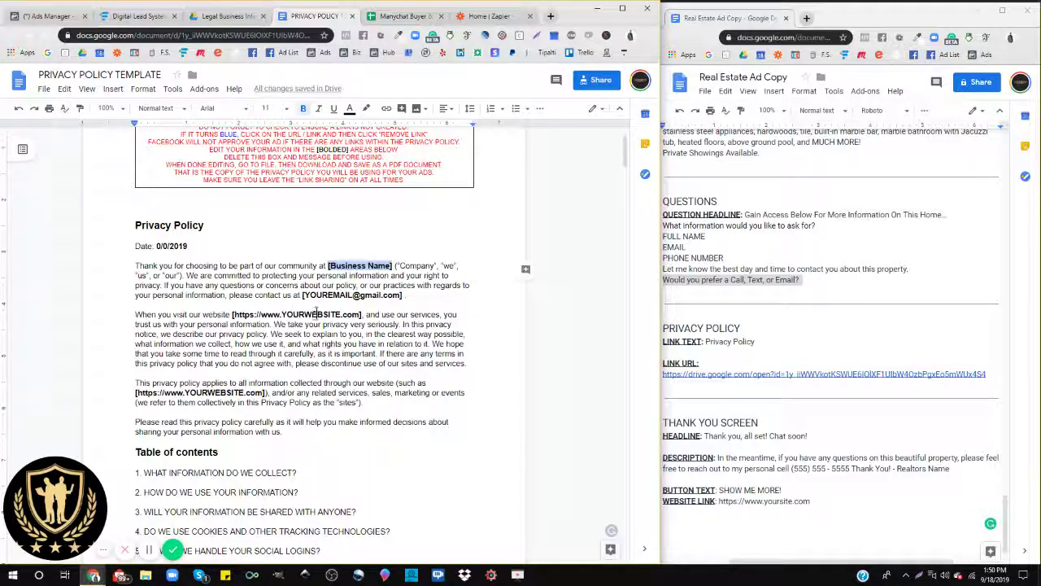
scroll(284, 324, up, 2)
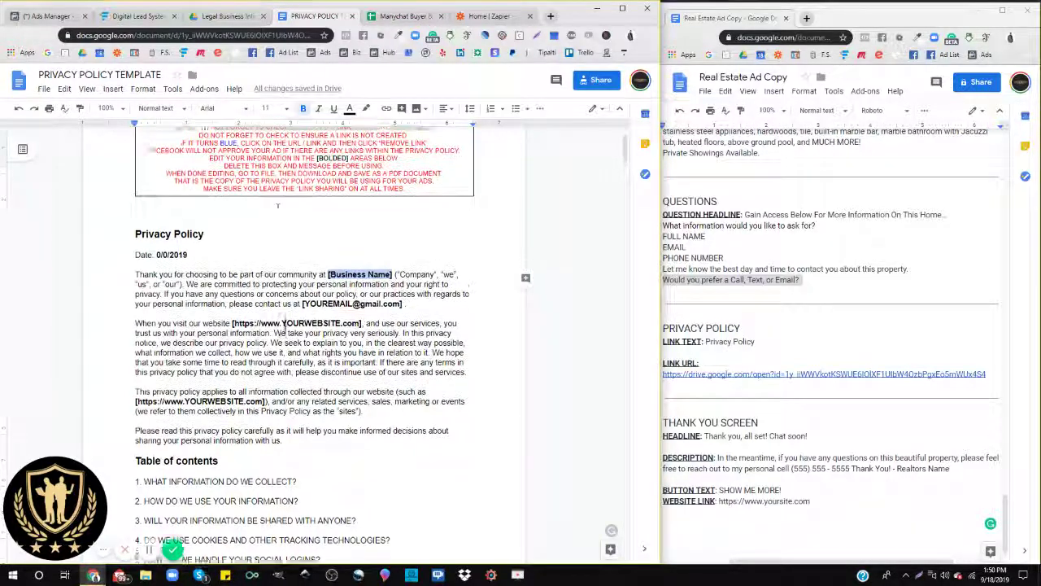
drag(170, 187, 485, 201)
click(436, 201)
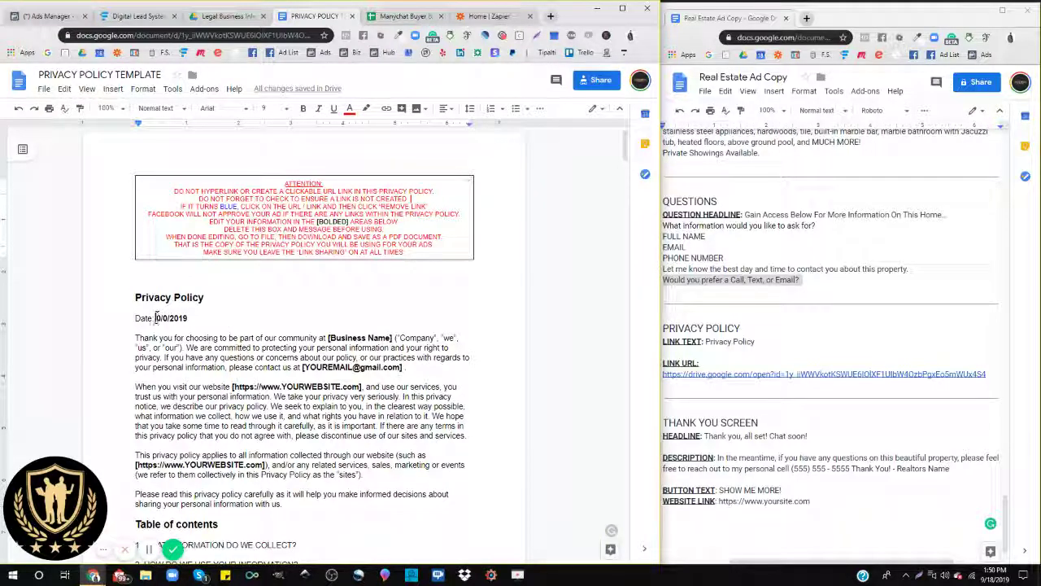
Step: Highlight template placeholders such as the 0/0/2019 date and the sample email address
drag(156, 318, 186, 315)
scroll(337, 342, down, 2)
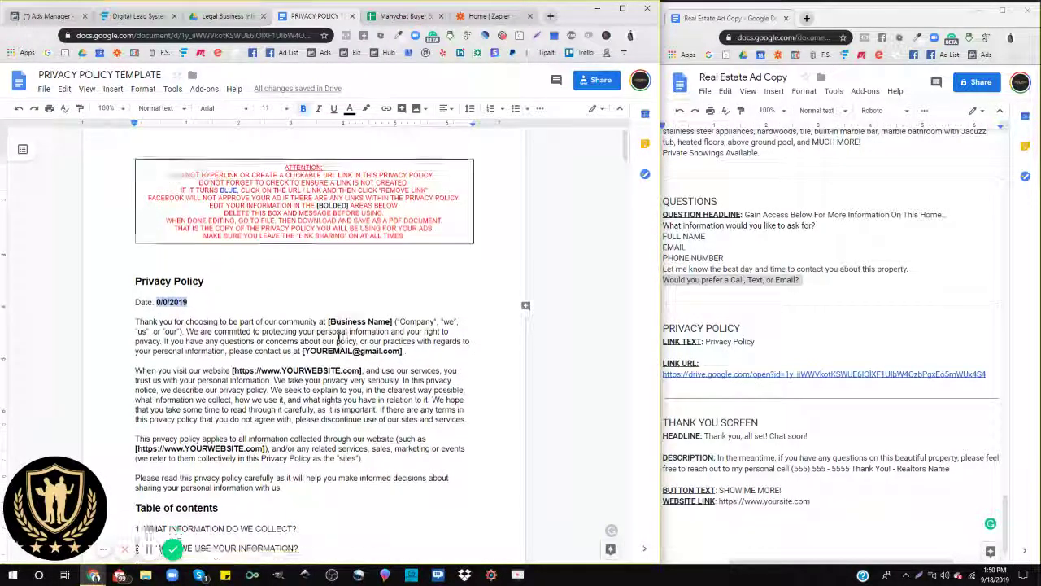
scroll(215, 385, down, 8)
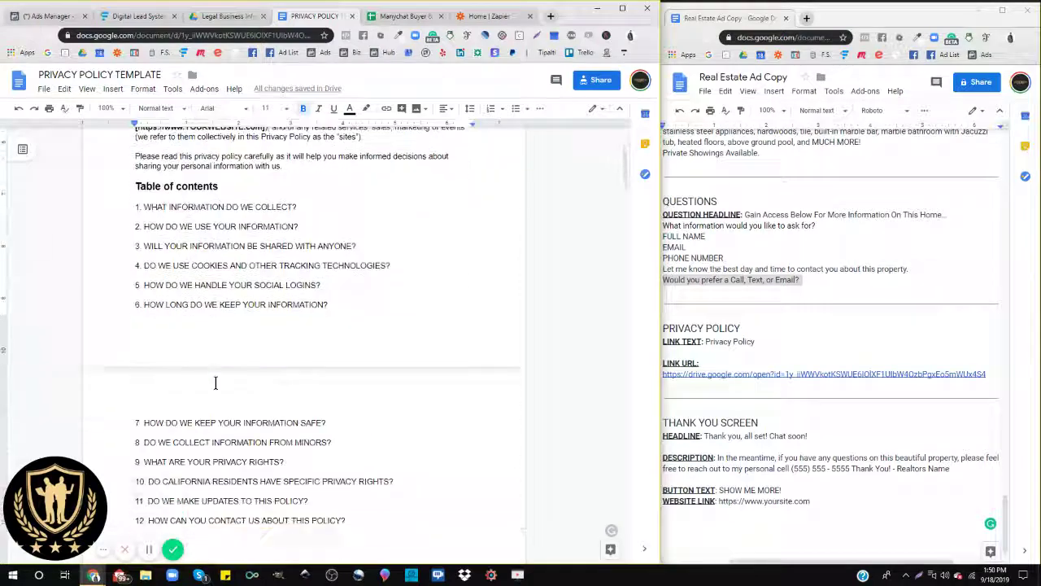
scroll(216, 384, down, 2)
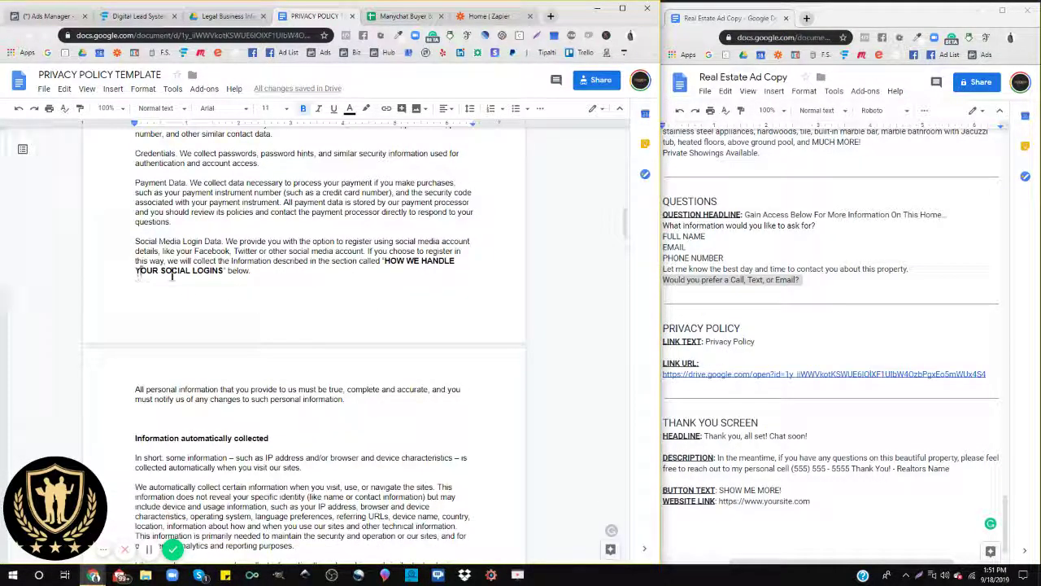
drag(135, 271, 223, 271)
scroll(318, 277, down, 1)
scroll(318, 278, down, 10)
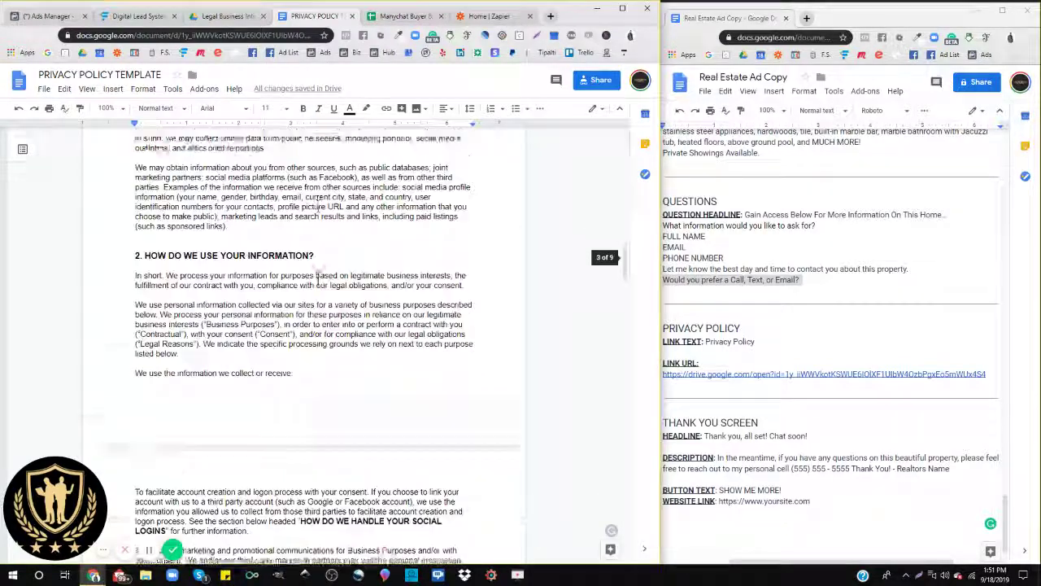
scroll(318, 277, down, 3)
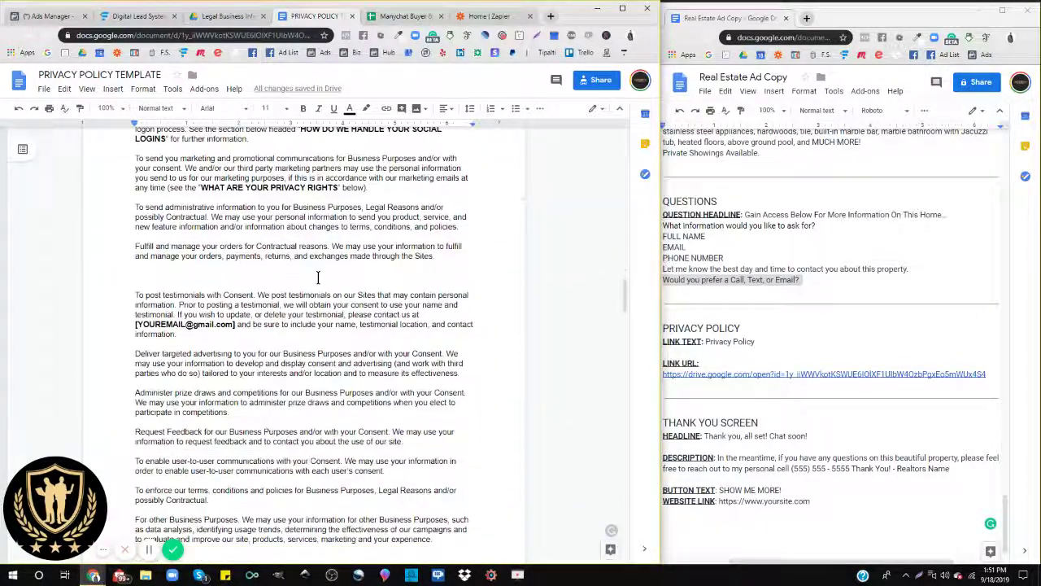
drag(135, 252, 236, 253)
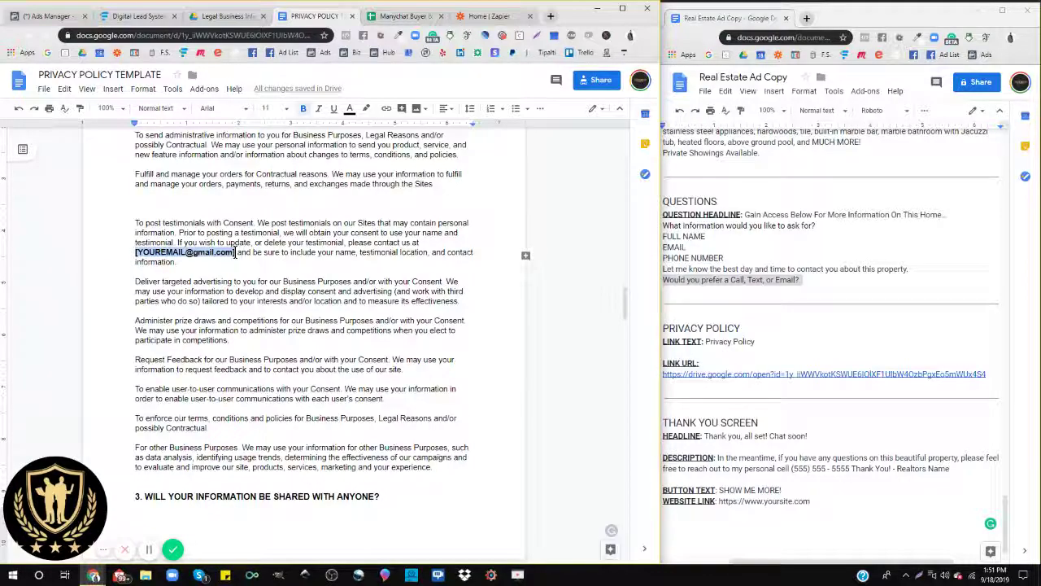
scroll(235, 252, down, 15)
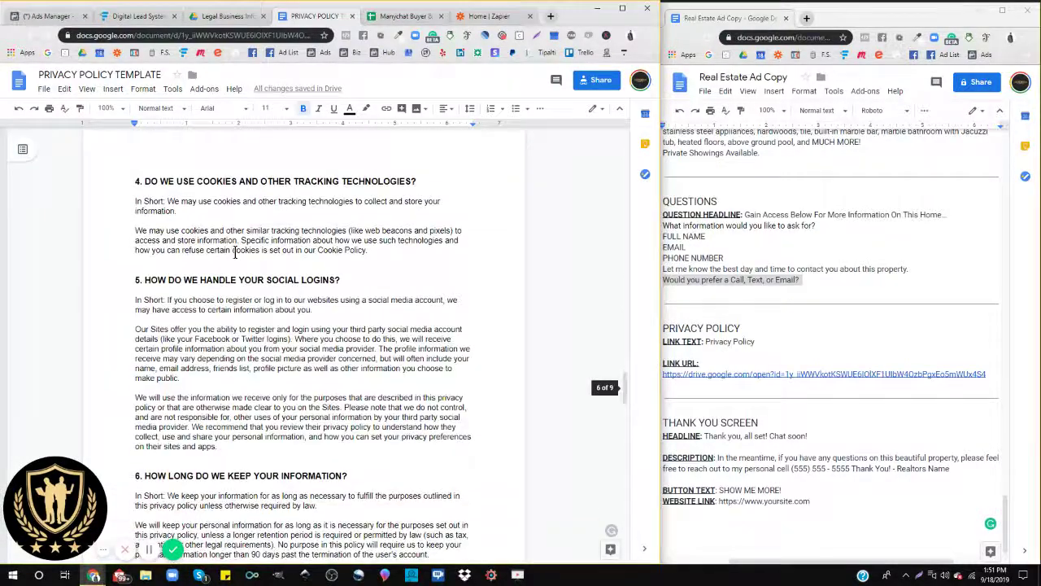
scroll(235, 253, down, 20)
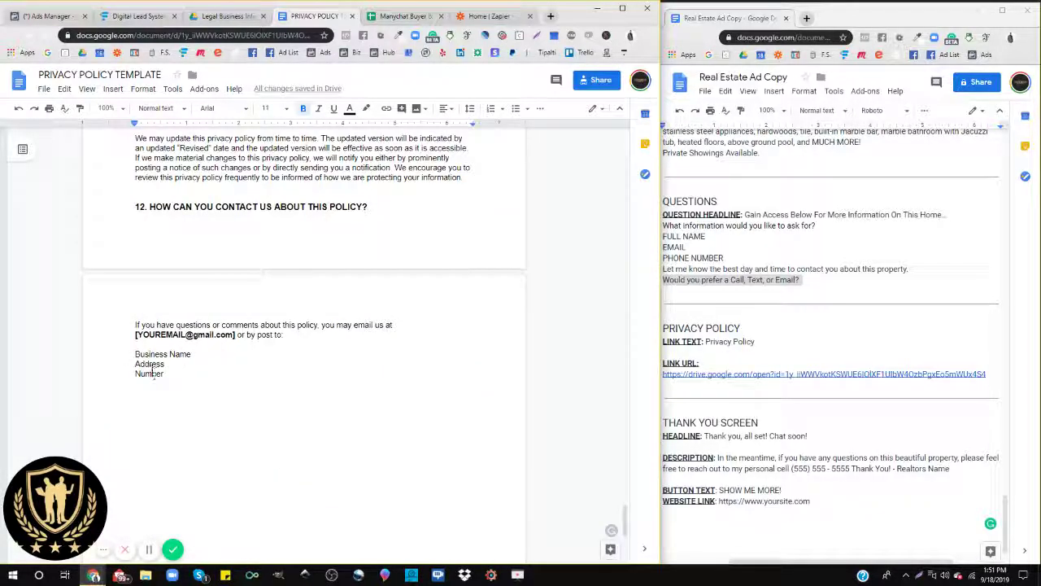
scroll(150, 372, up, 20)
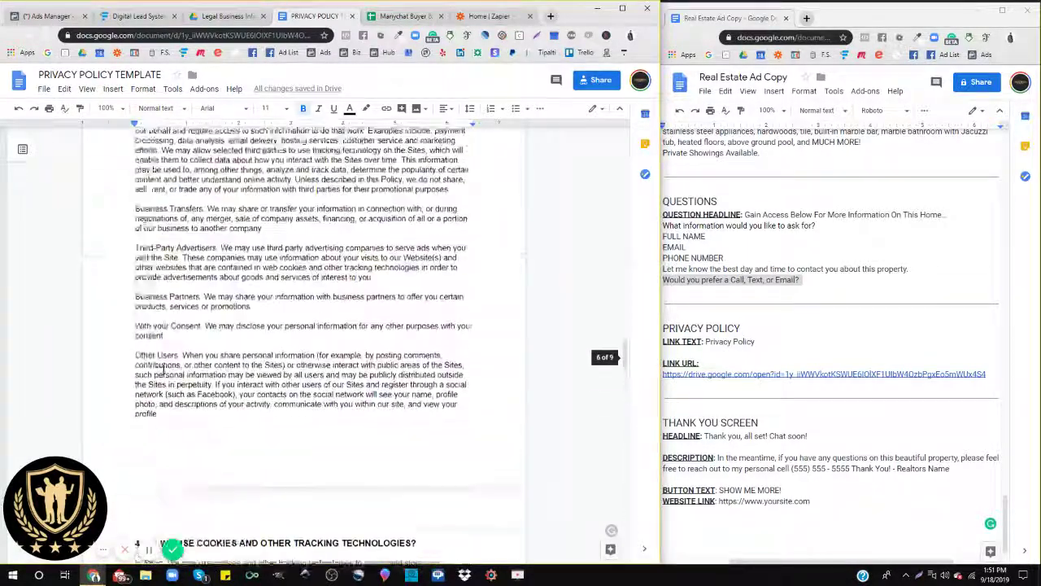
scroll(163, 367, up, 20)
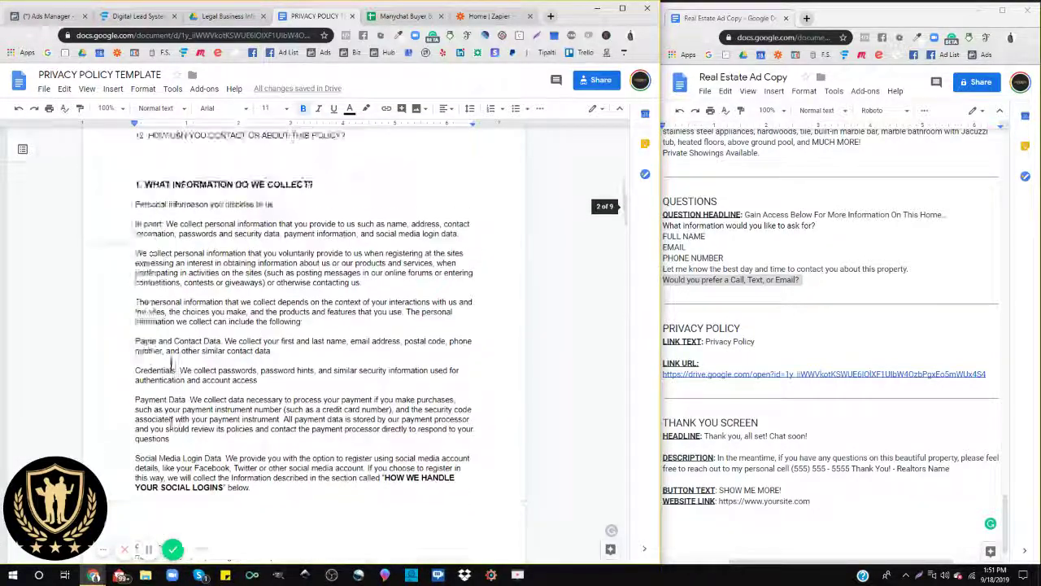
scroll(173, 365, up, 15)
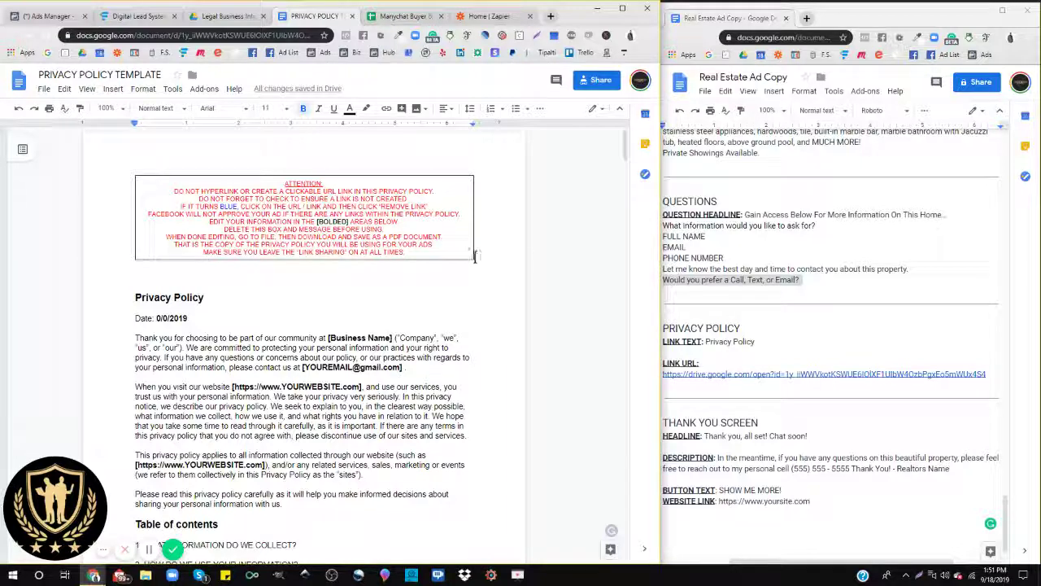
Step: Review the attention notice and File > Download option, then switch to the Legal Business Info folder
drag(475, 255, 111, 170)
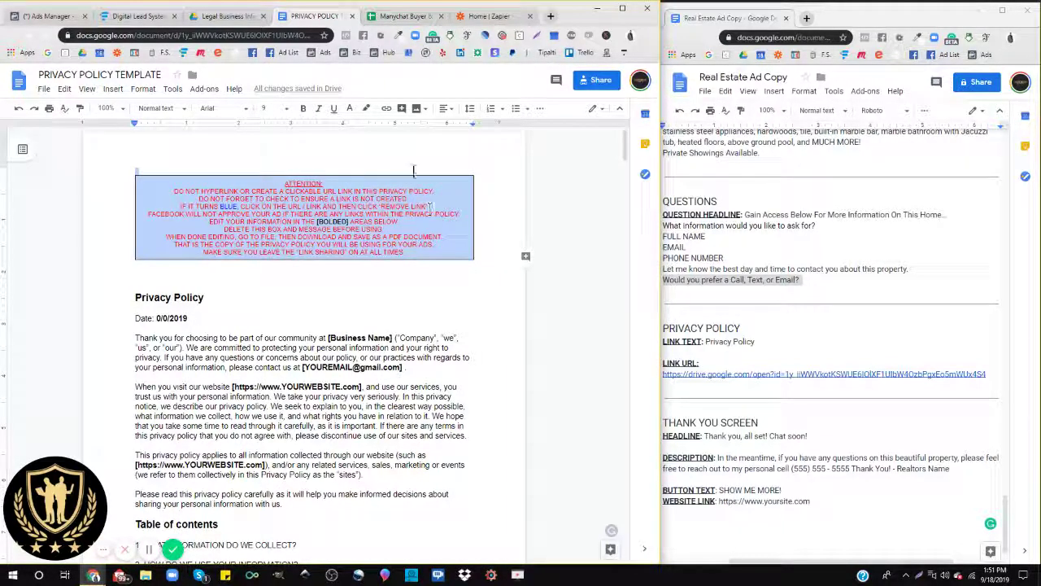
click(312, 280)
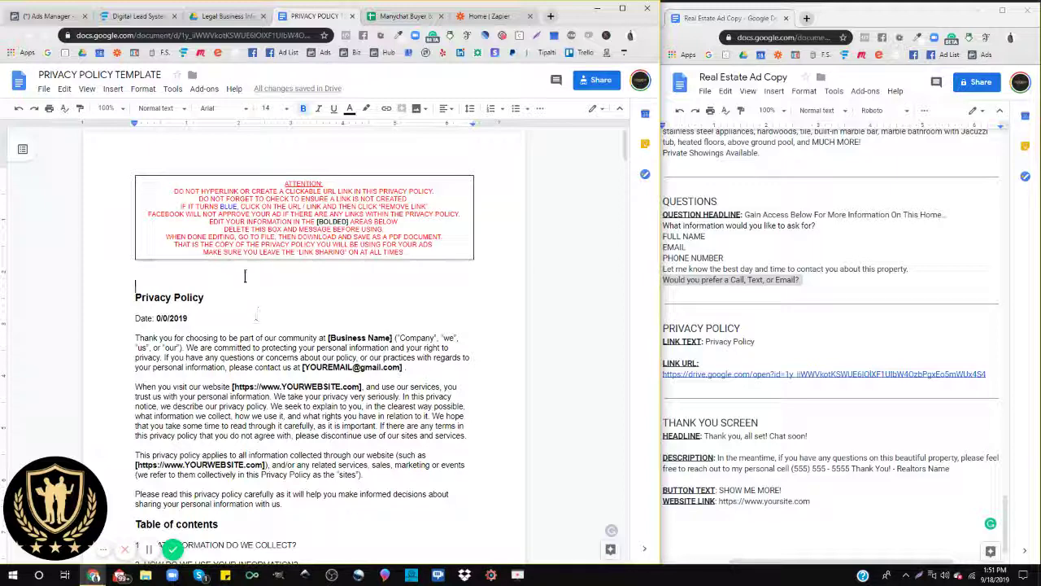
click(44, 88)
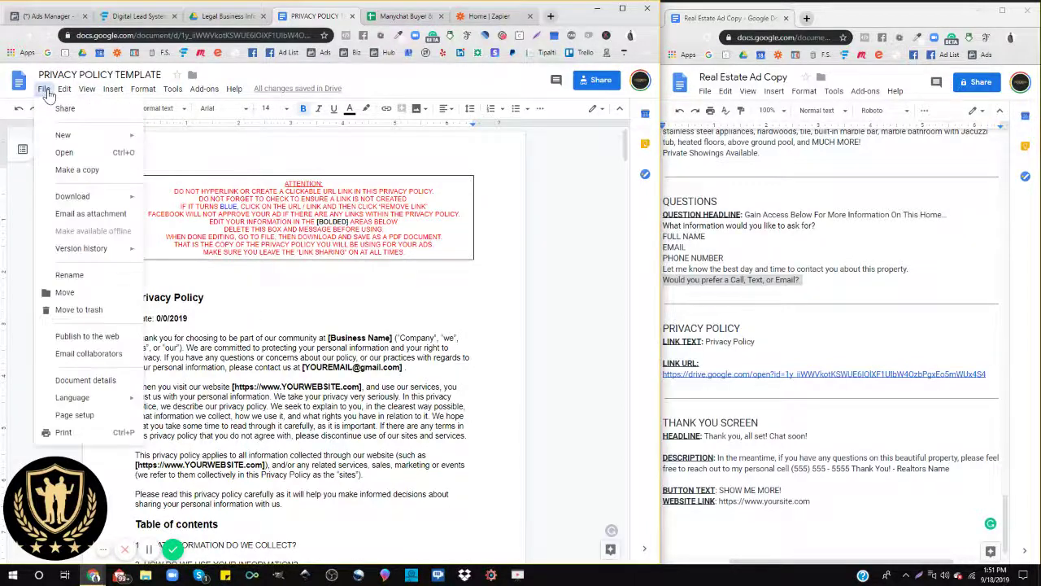
mouse_move(80, 196)
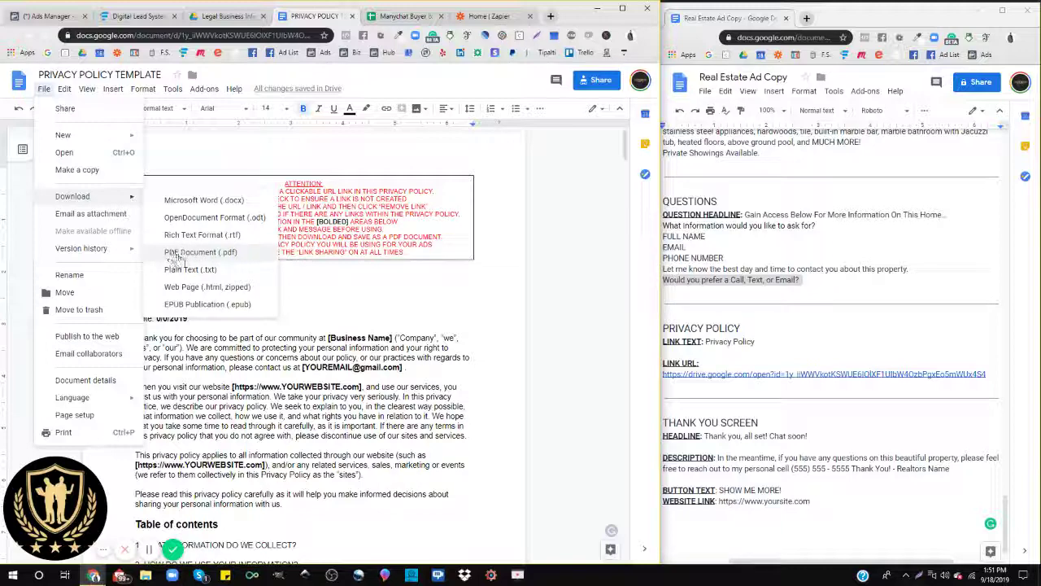
click(196, 154)
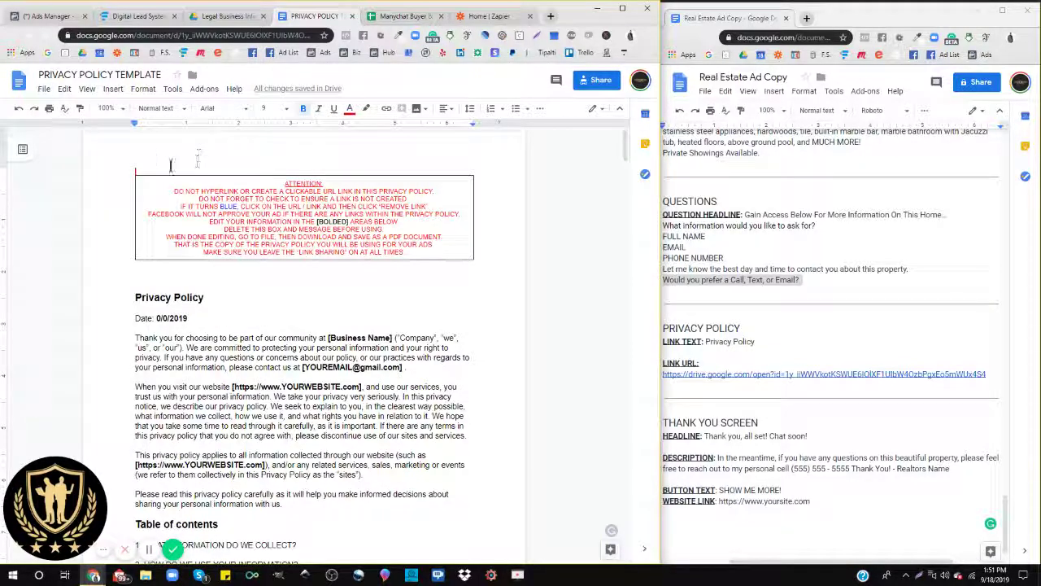
click(221, 17)
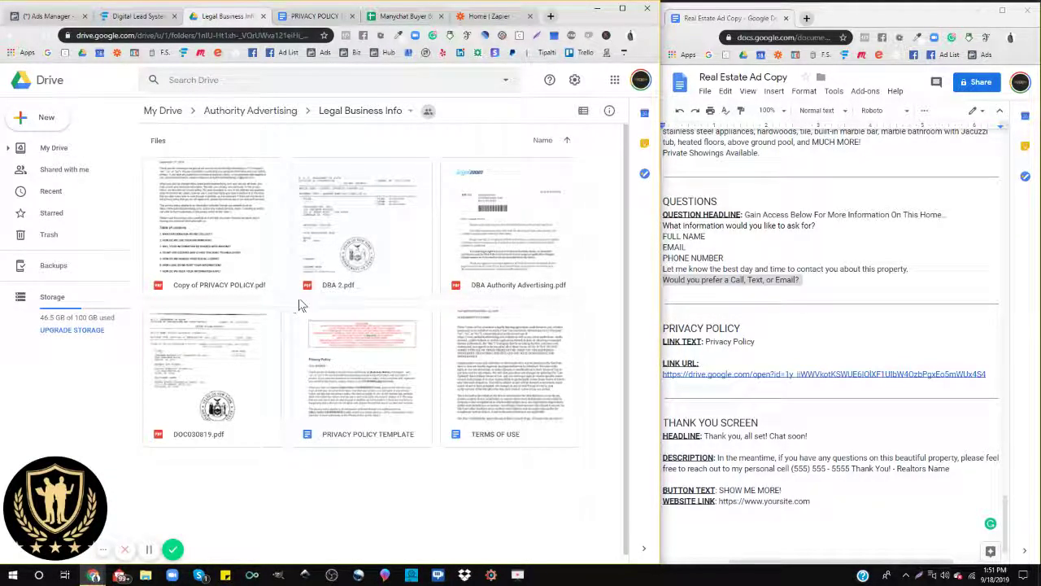
Step: Turn on link sharing for PRIVACY POLICY TEMPLATE and copy its link
right_click(340, 396)
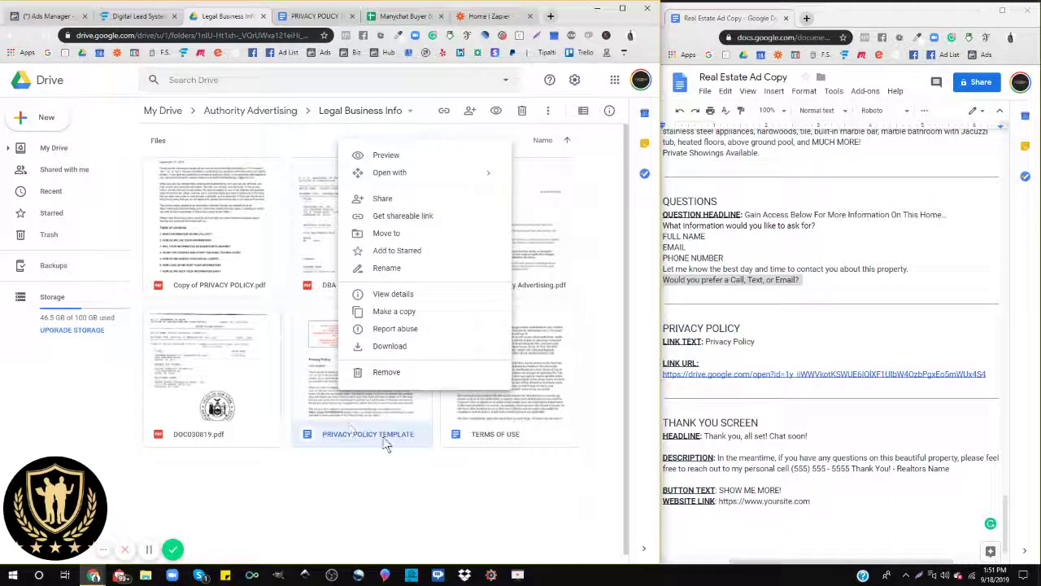
click(403, 216)
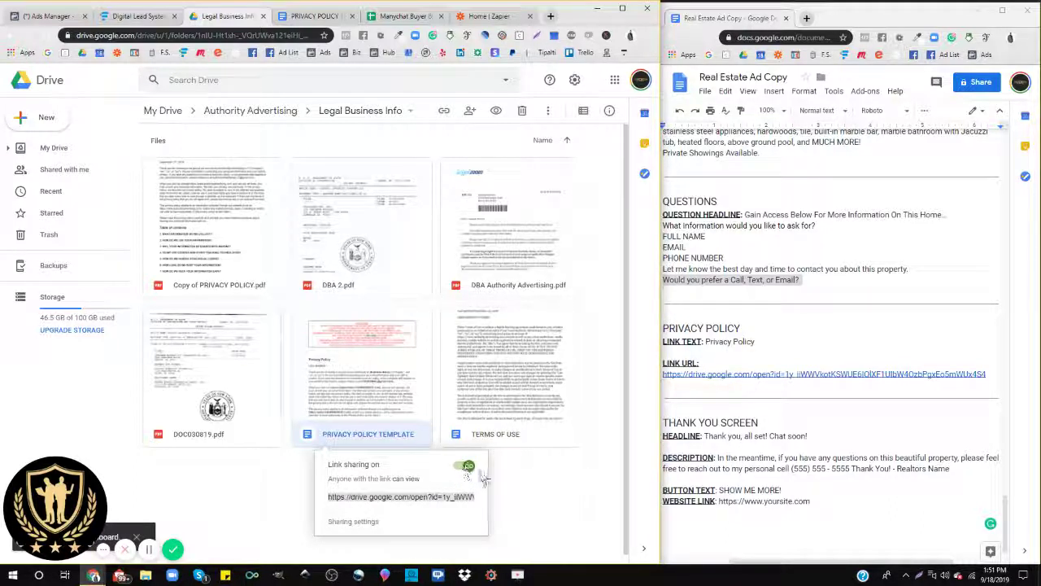
click(63, 21)
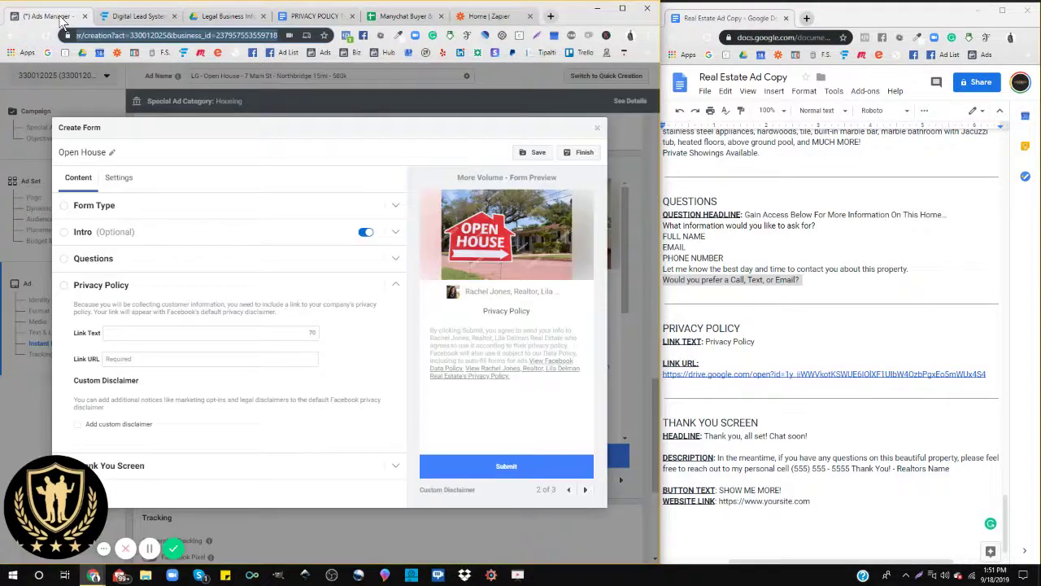
Step: Paste the shared Drive link into the privacy policy Link URL field
click(118, 359)
right_click(118, 359)
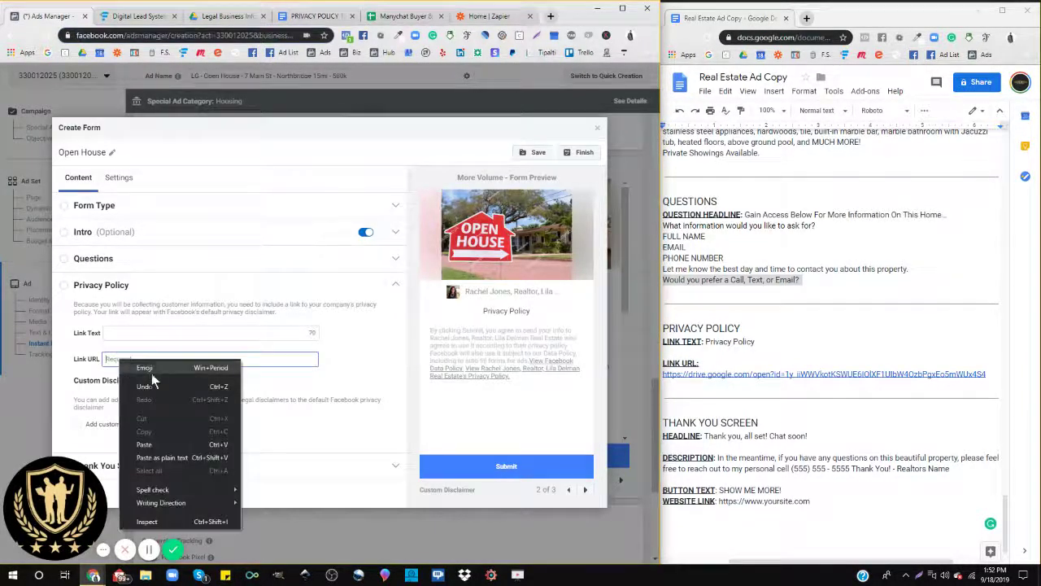
click(139, 444)
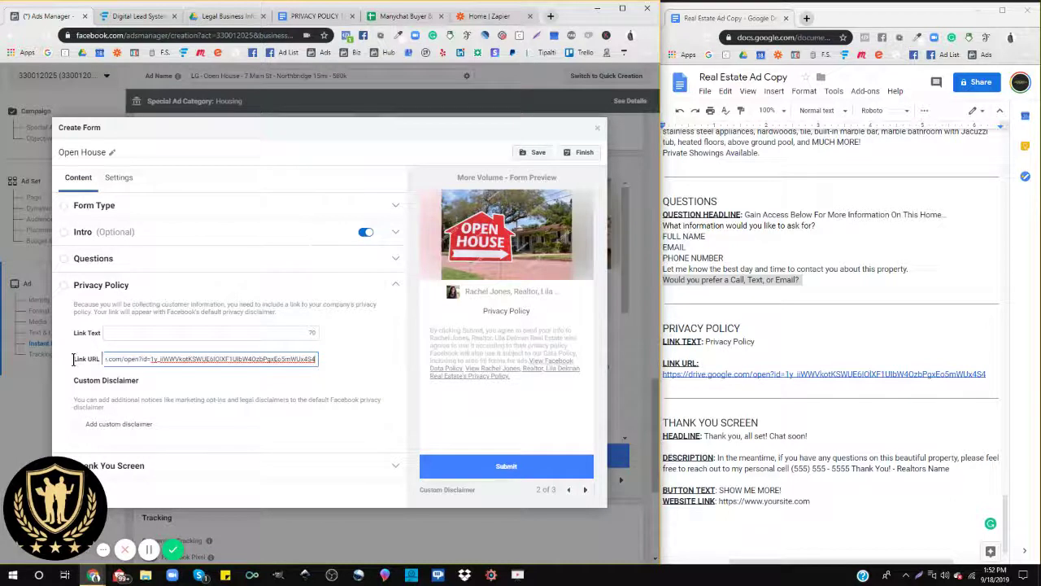
triple_click(96, 361)
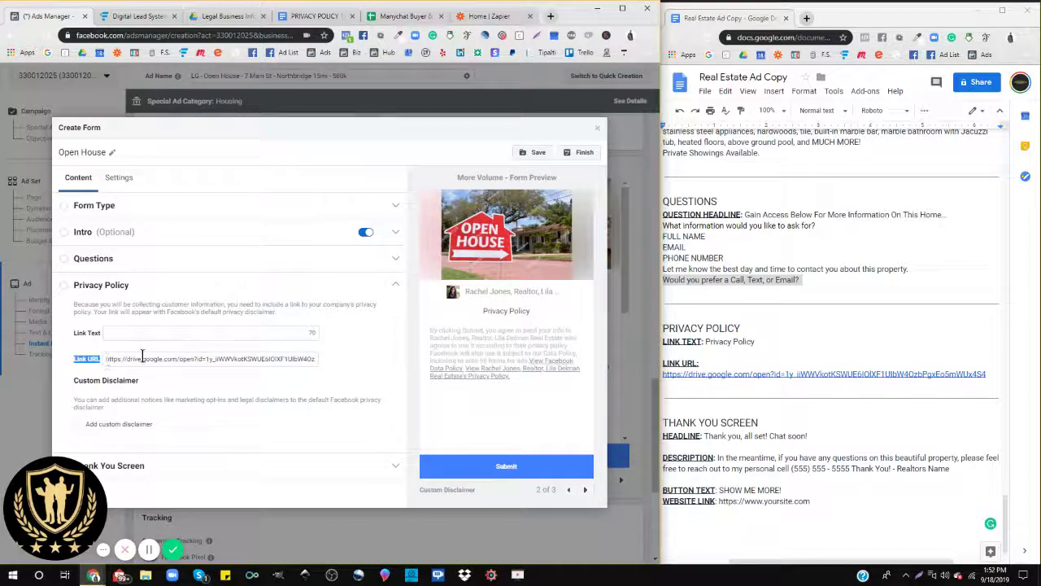
Step: Enter 'Privacy Policy' as the link text and check the preview pages
drag(74, 332, 102, 335)
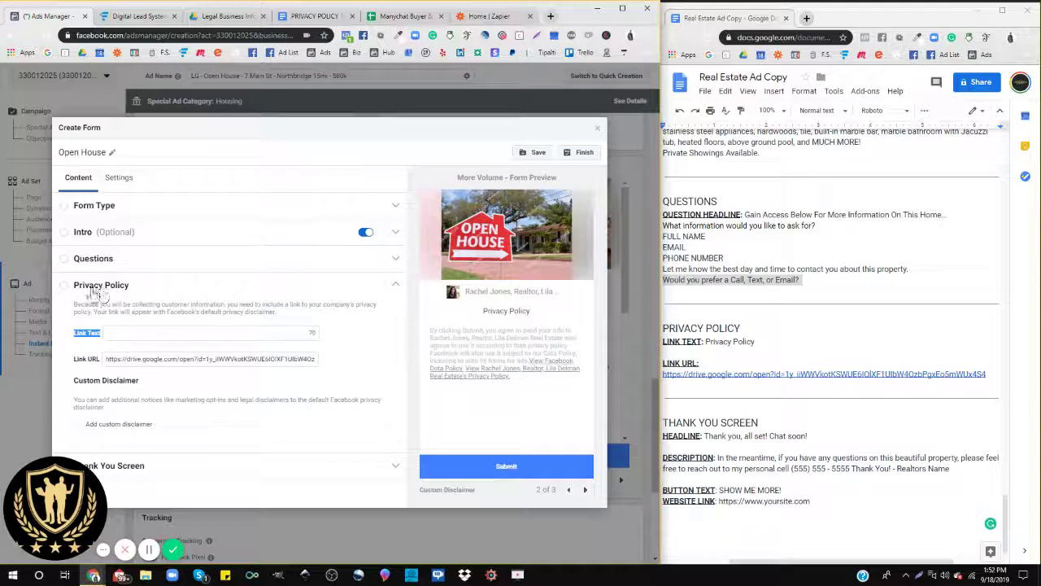
drag(129, 287, 76, 291)
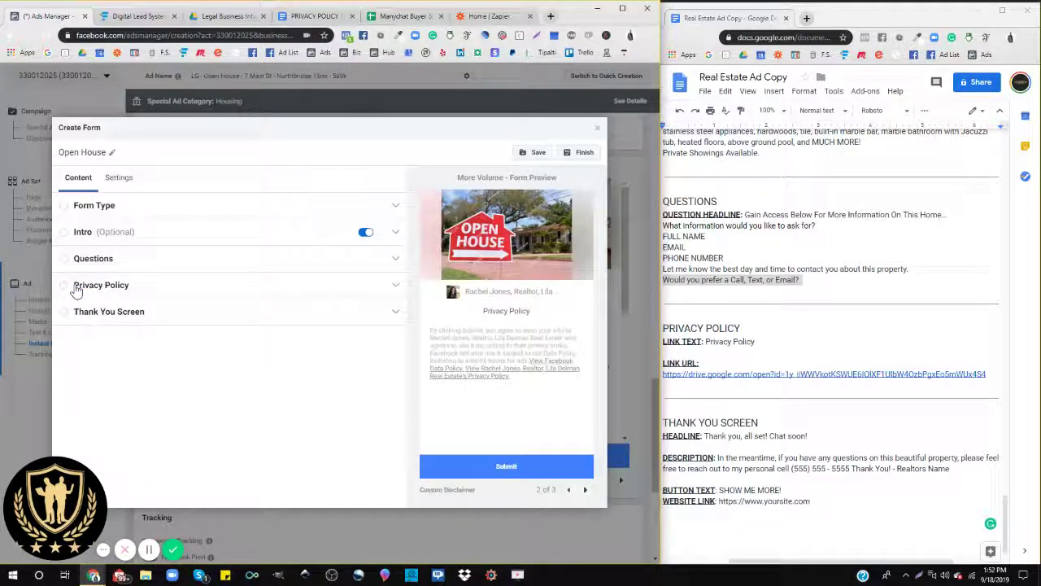
click(76, 291)
drag(128, 288, 77, 292)
key(ctrl+c)
click(127, 287)
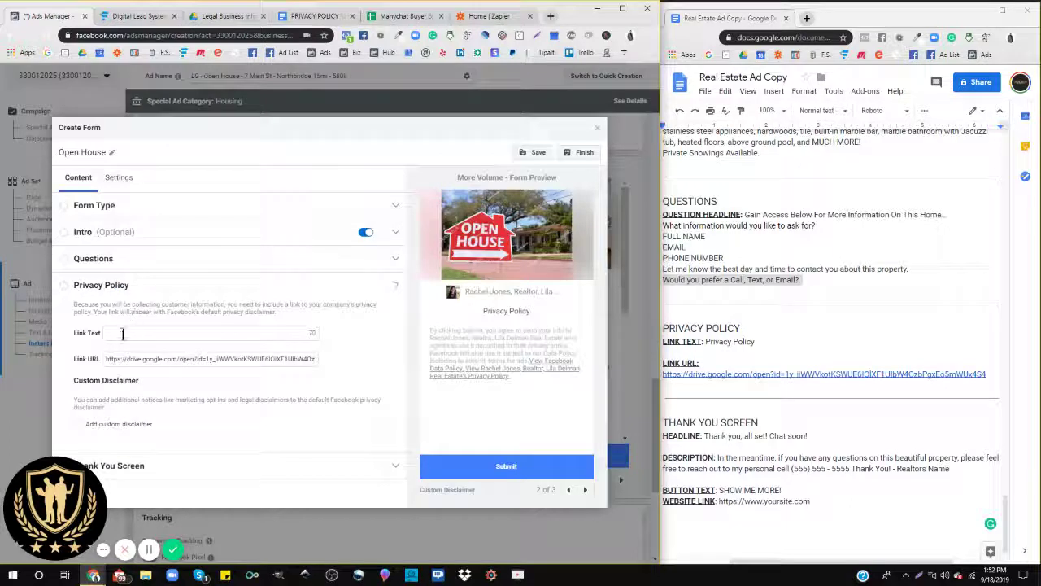
click(122, 333)
key(ctrl+v)
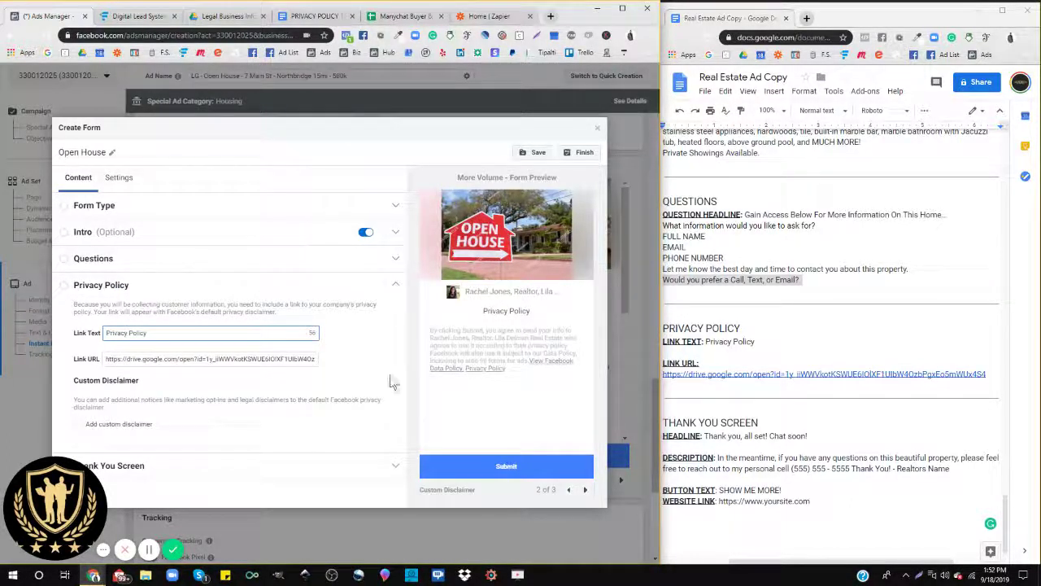
click(569, 489)
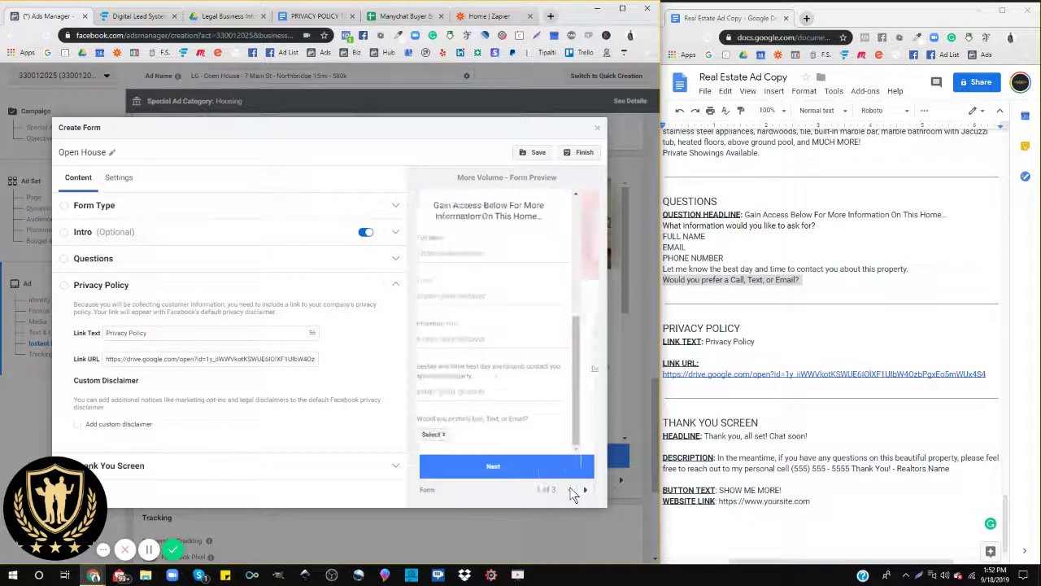
click(585, 490)
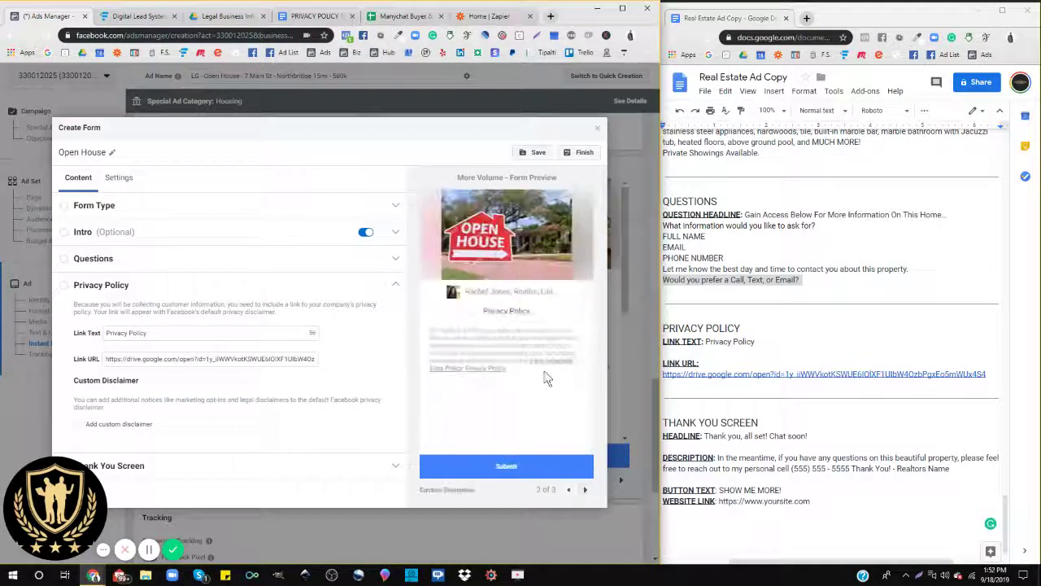
click(151, 465)
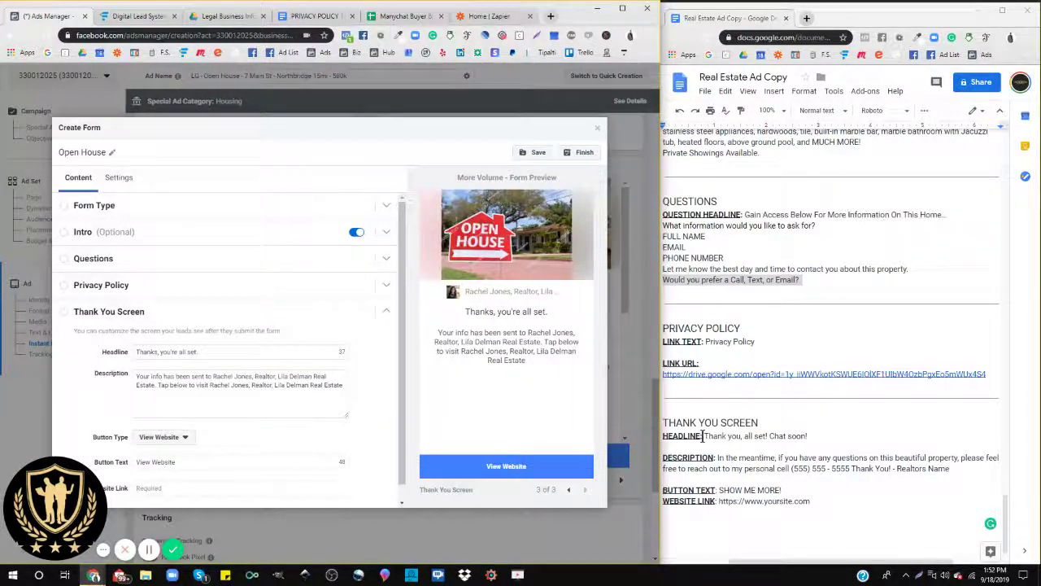
Step: Replace the thank-you headline with 'Thank you, all set! Chat soon!' from the ad copy
drag(704, 437, 818, 439)
key(ctrl+c)
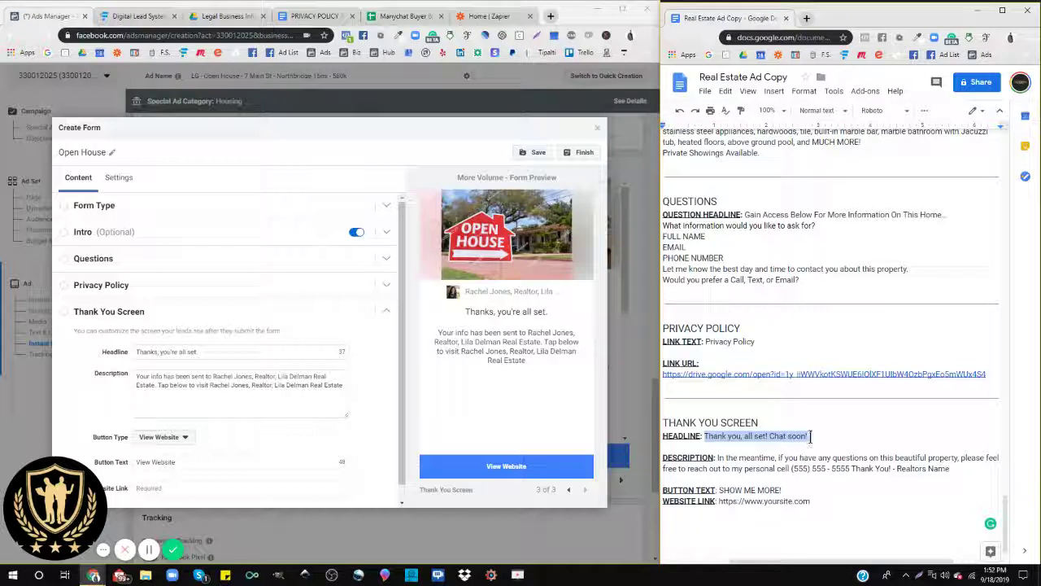
triple_click(174, 352)
key(ctrl+v)
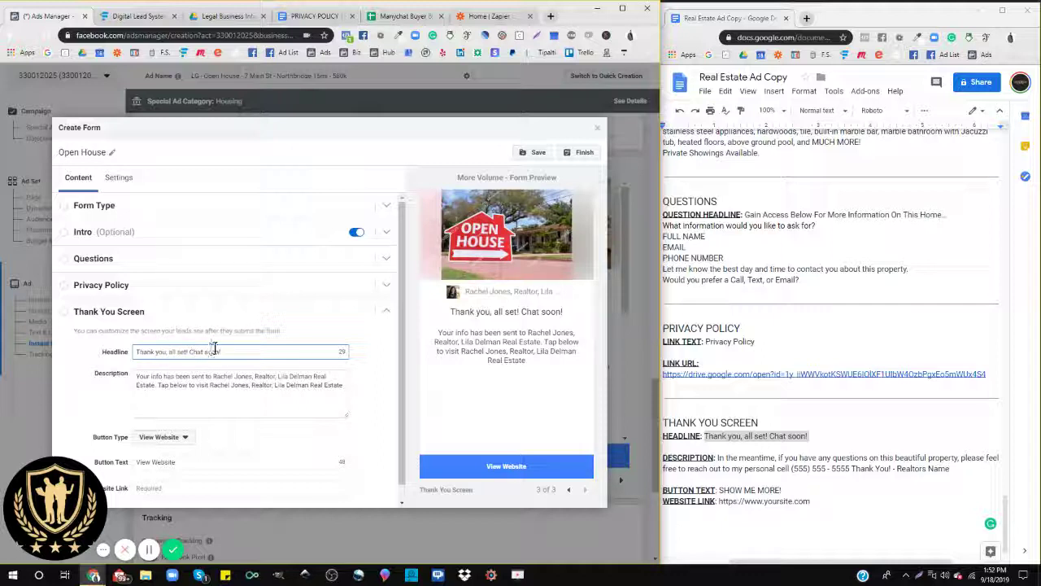
drag(222, 351, 203, 352)
Step: Paste the ad copy's thank-you description into the Description field
click(729, 461)
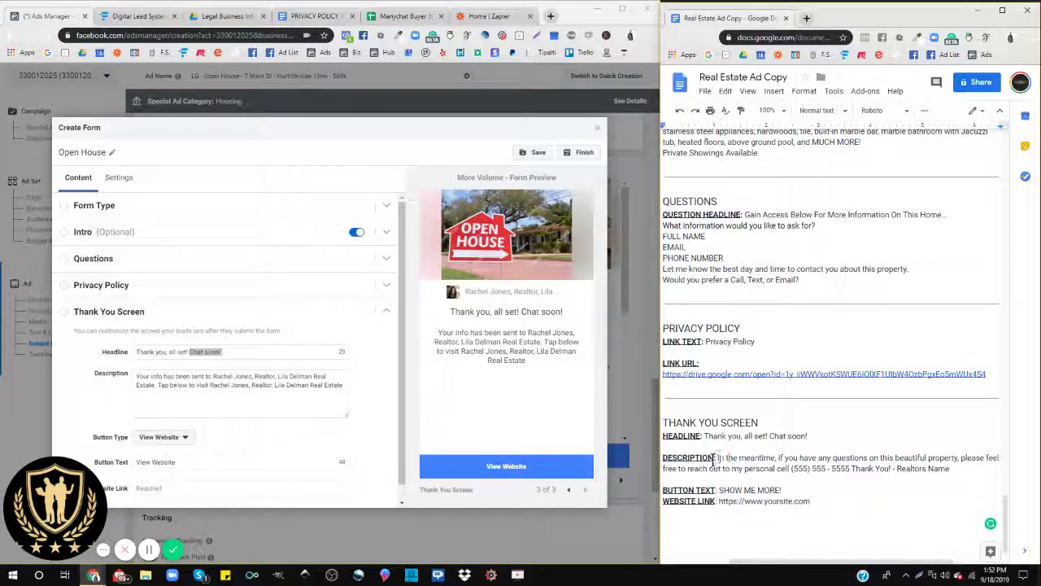
drag(719, 460, 952, 471)
key(ctrl+c)
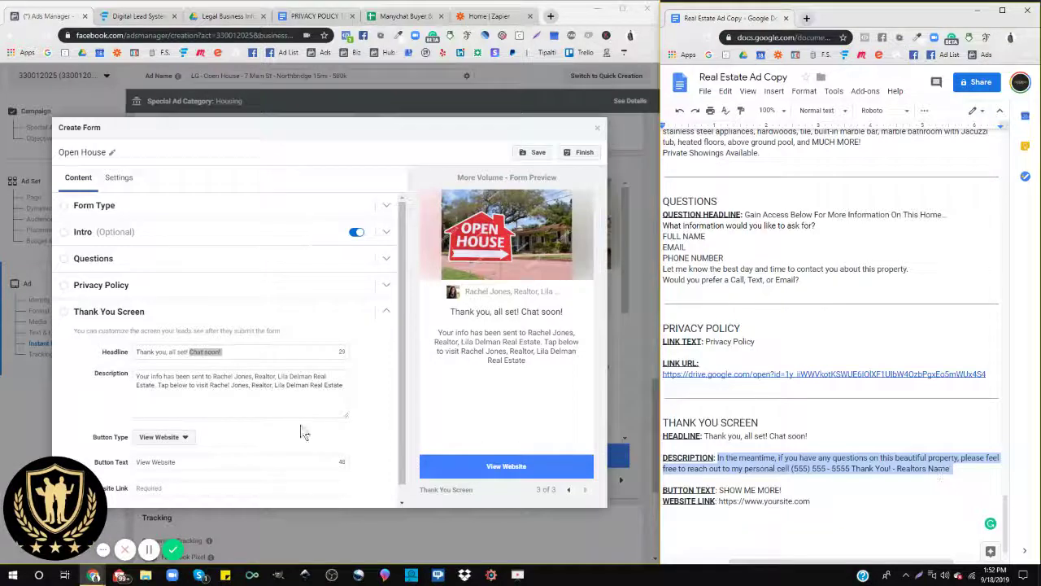
drag(344, 387, 134, 382)
triple_click(146, 379)
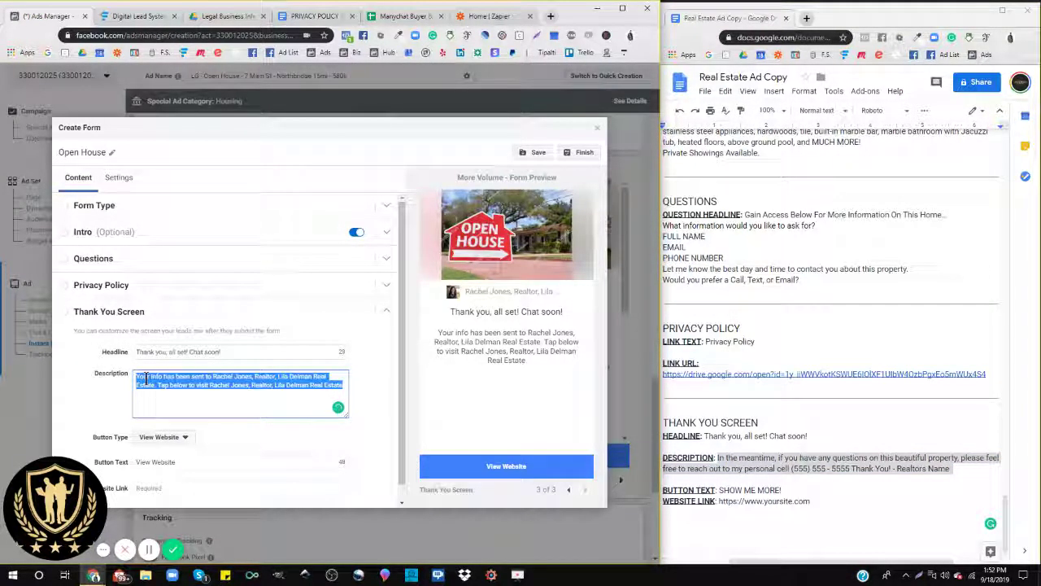
key(ctrl+v)
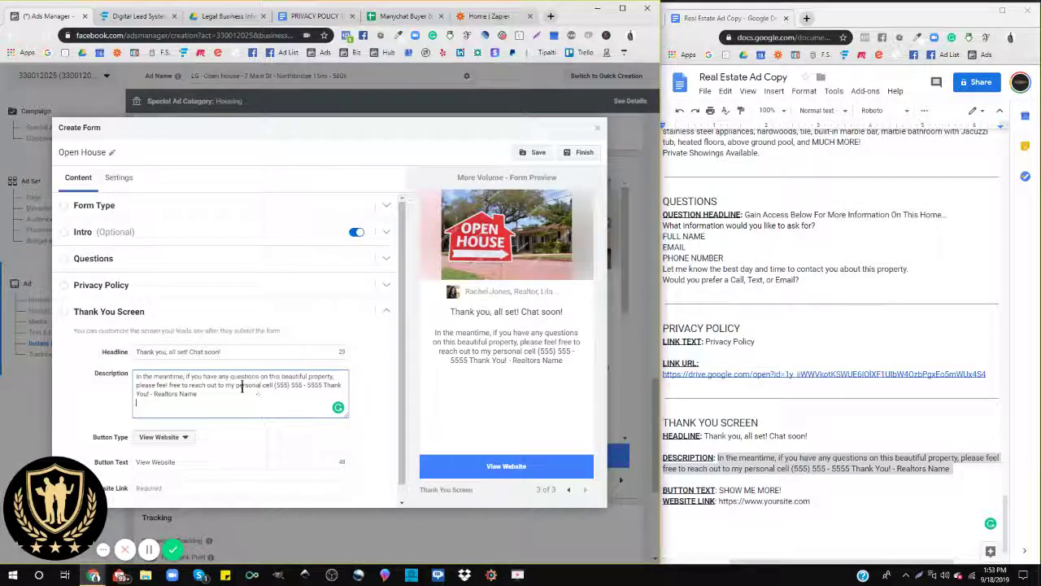
drag(236, 385, 274, 386)
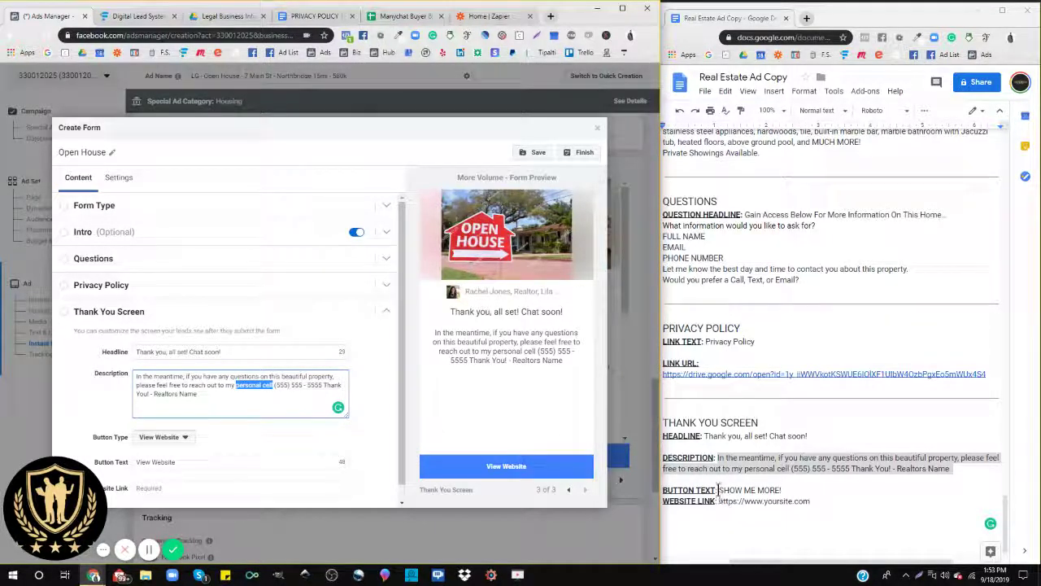
Step: Keep the View Website action and set the button text to 'SHOW ME MORE!'
drag(719, 490, 783, 490)
key(ctrl+c)
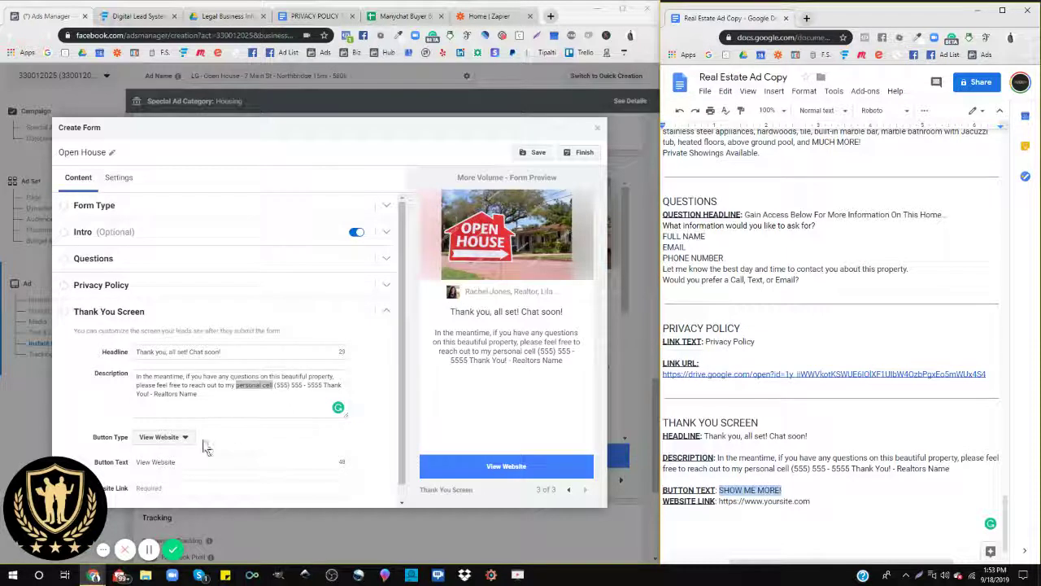
scroll(204, 442, down, 1)
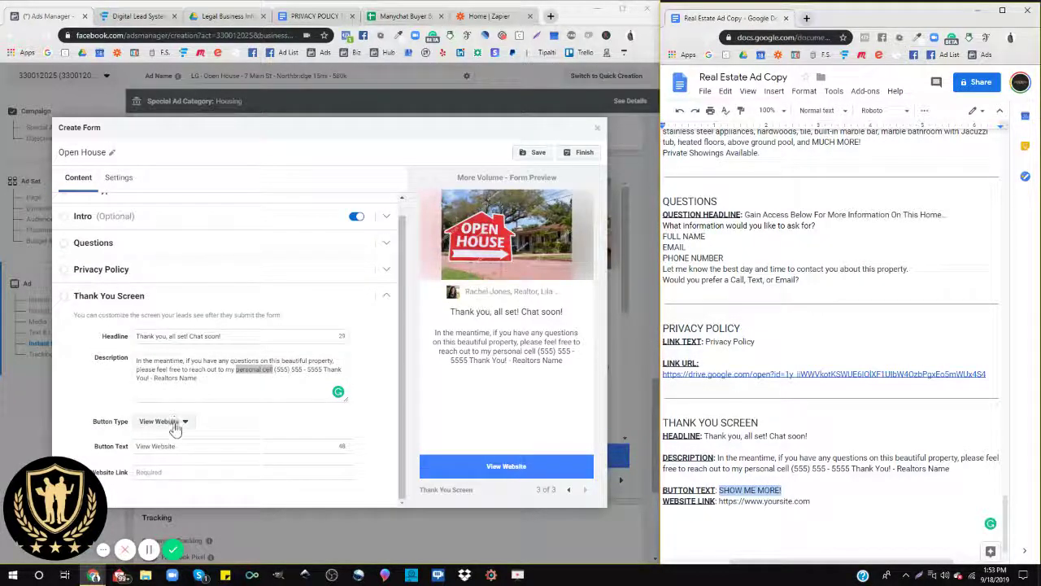
click(175, 421)
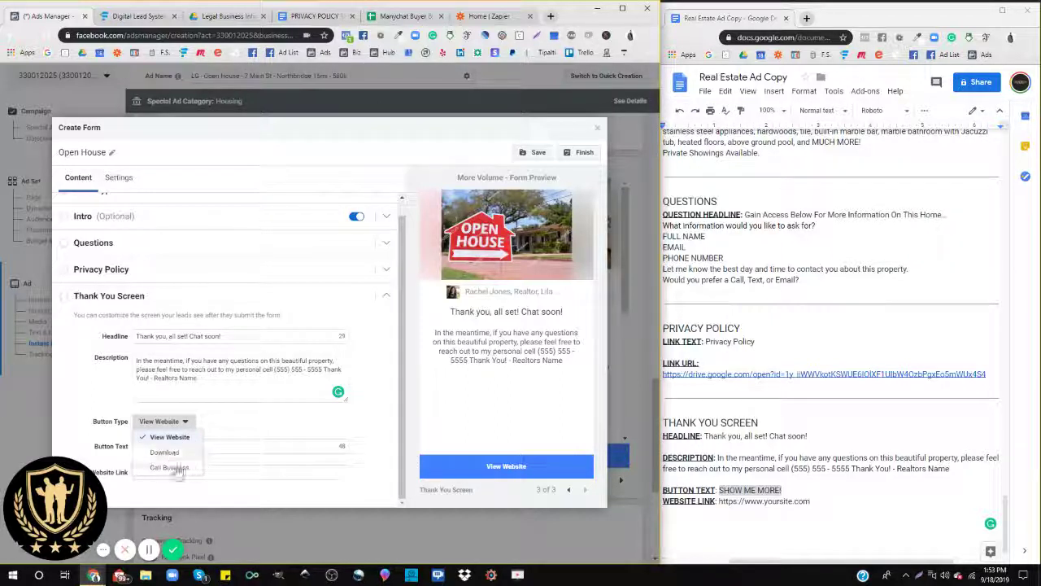
click(227, 435)
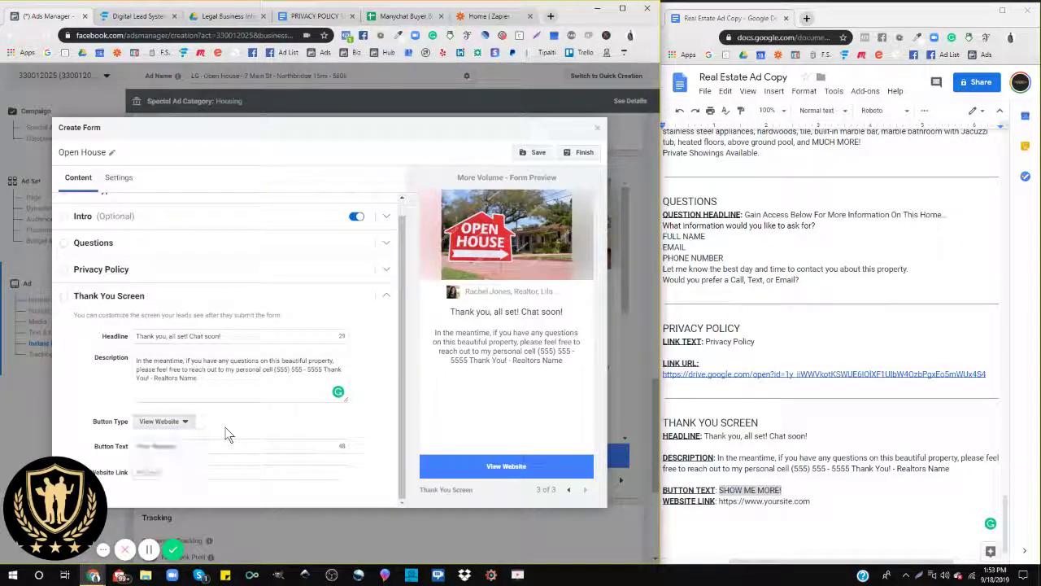
triple_click(178, 446)
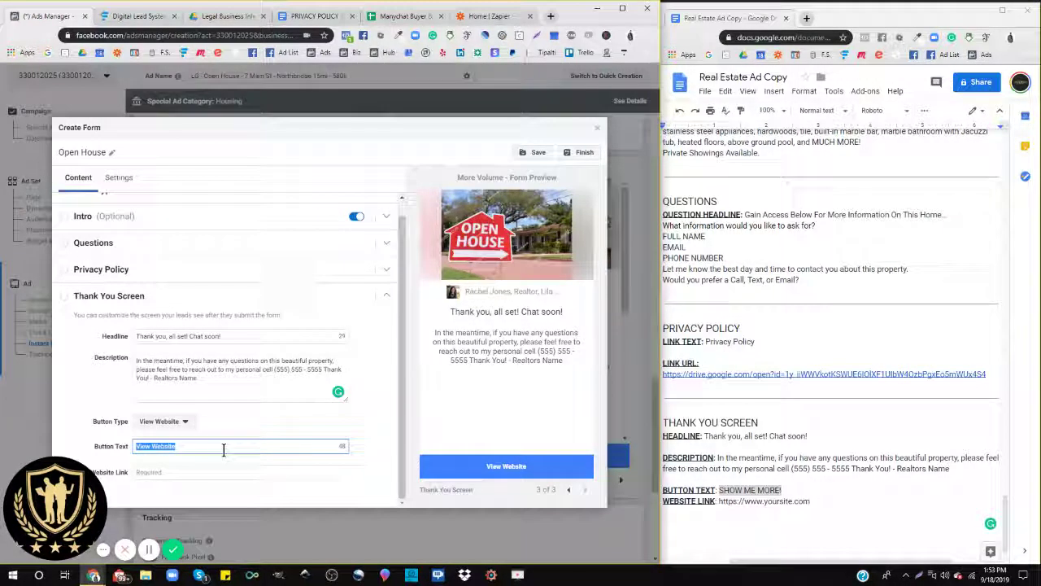
key(ctrl+v)
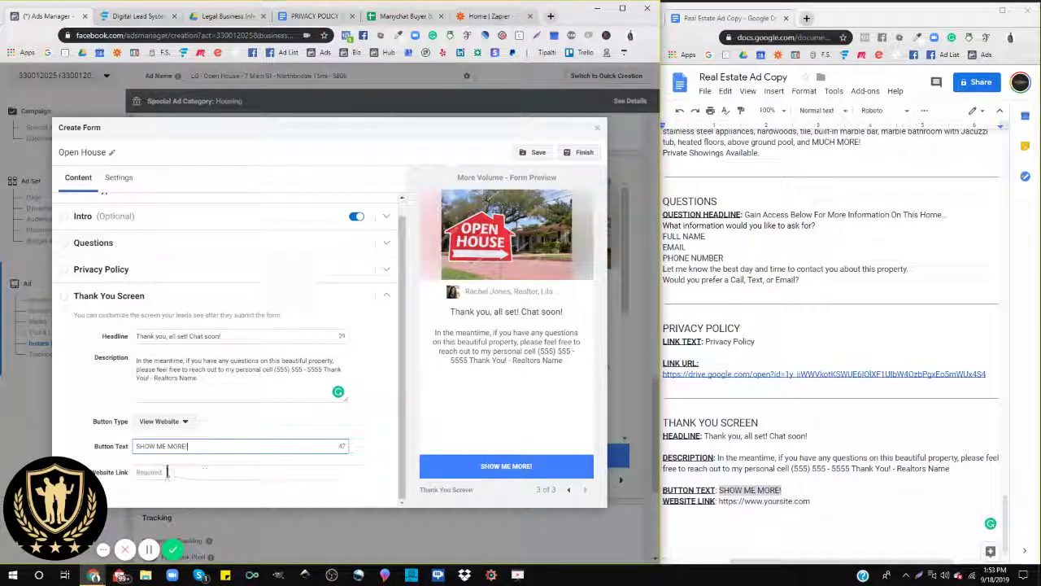
Step: Copy the browser's page address for use as the website link
click(167, 472)
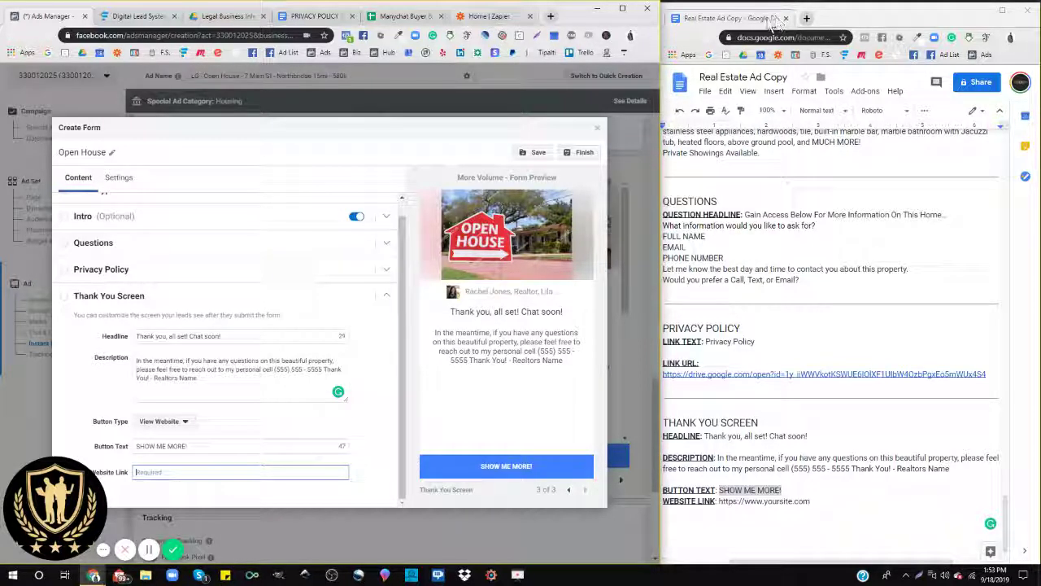
click(186, 36)
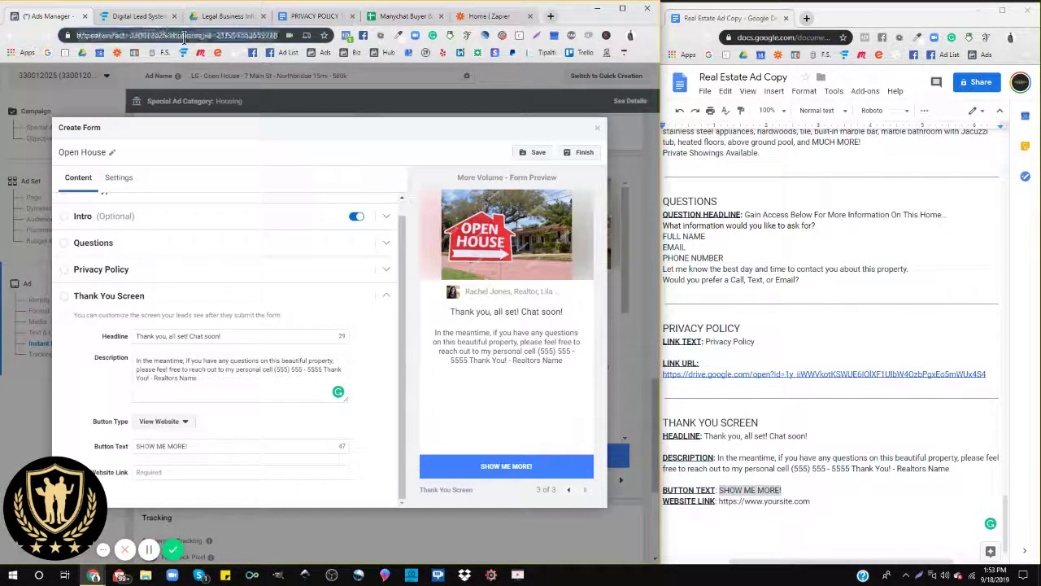
double_click(184, 36)
click(184, 38)
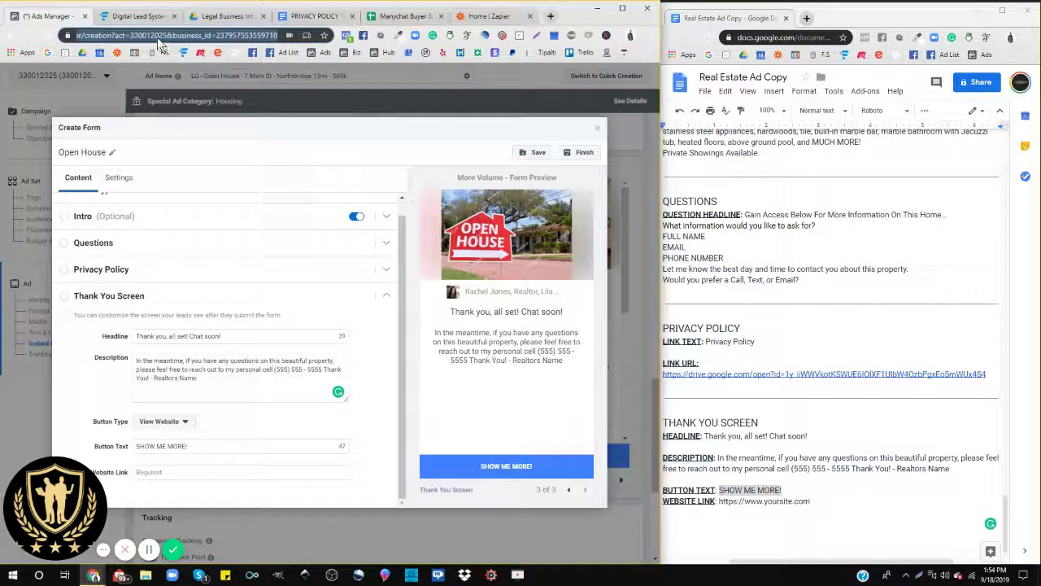
right_click(177, 473)
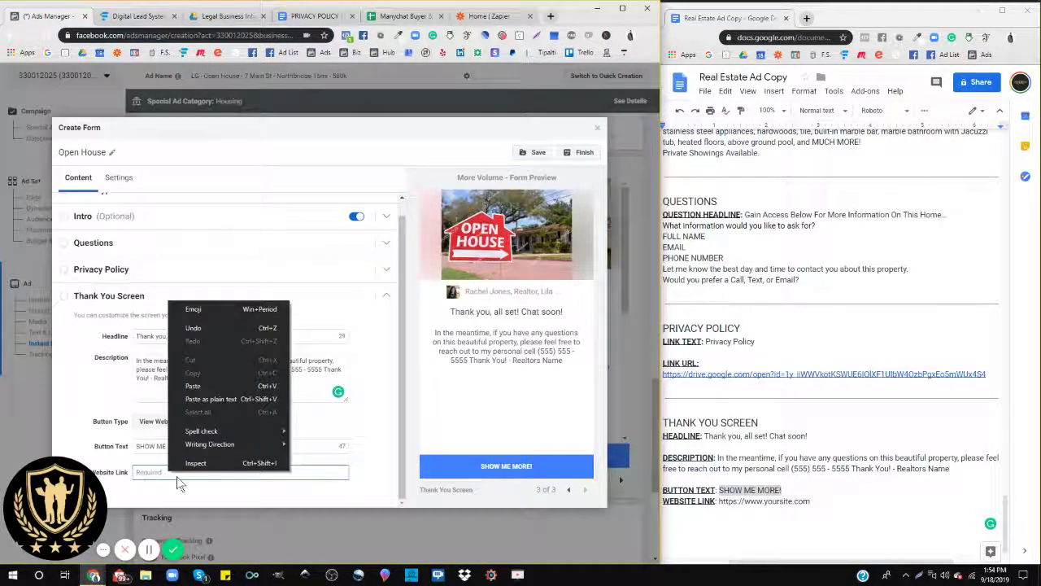
click(143, 476)
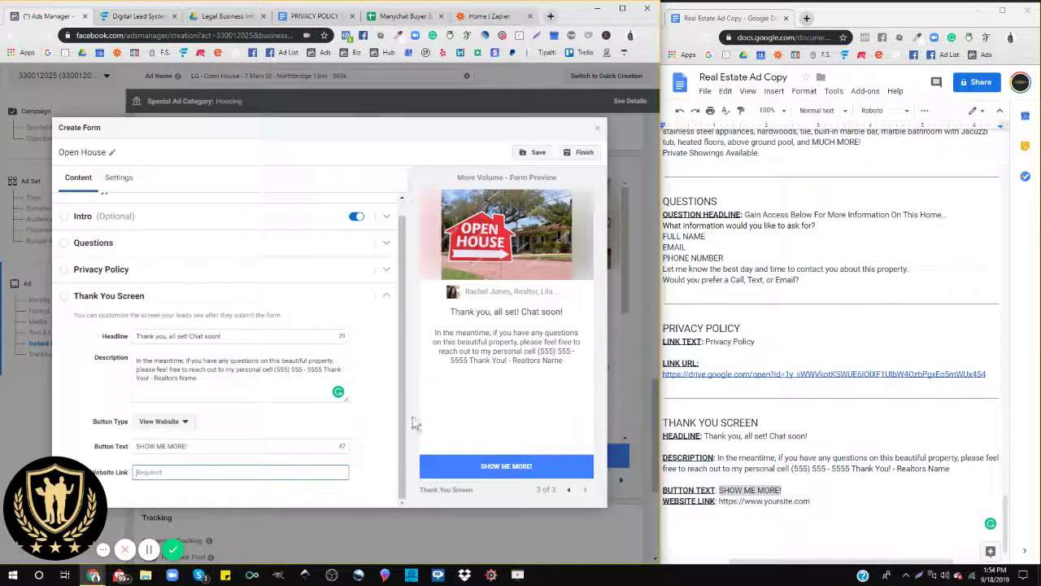
Step: Page through the form preview, checking the contact method choices, up to the thank-you screen
click(568, 490)
click(567, 489)
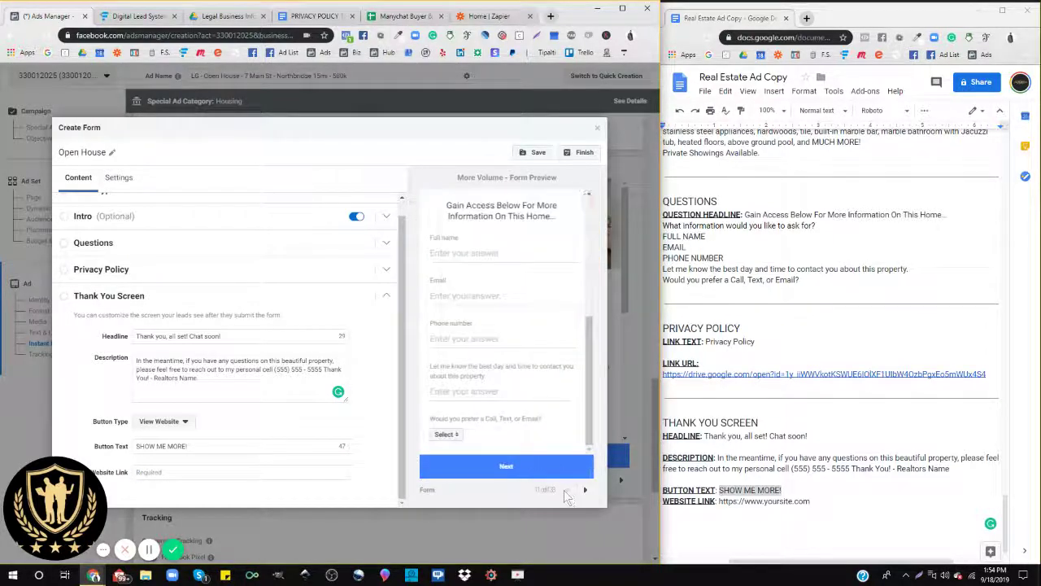
scroll(511, 285, up, 5)
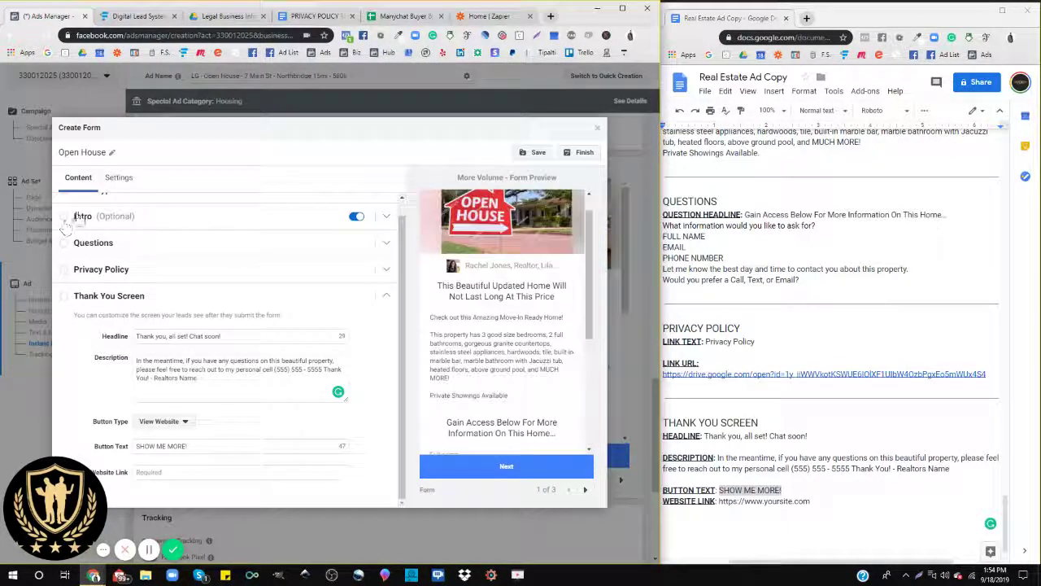
scroll(453, 429, down, 5)
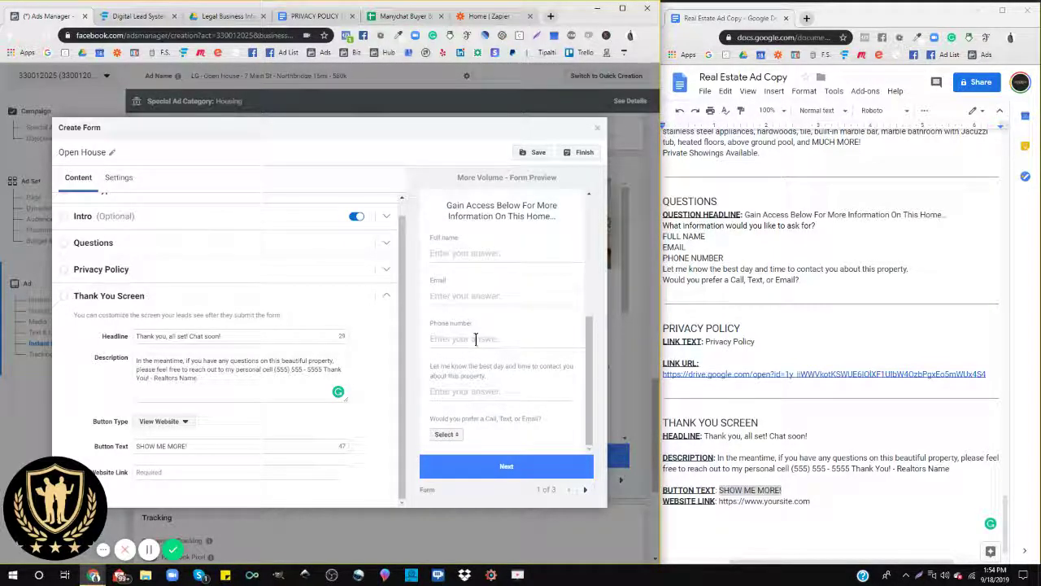
click(446, 436)
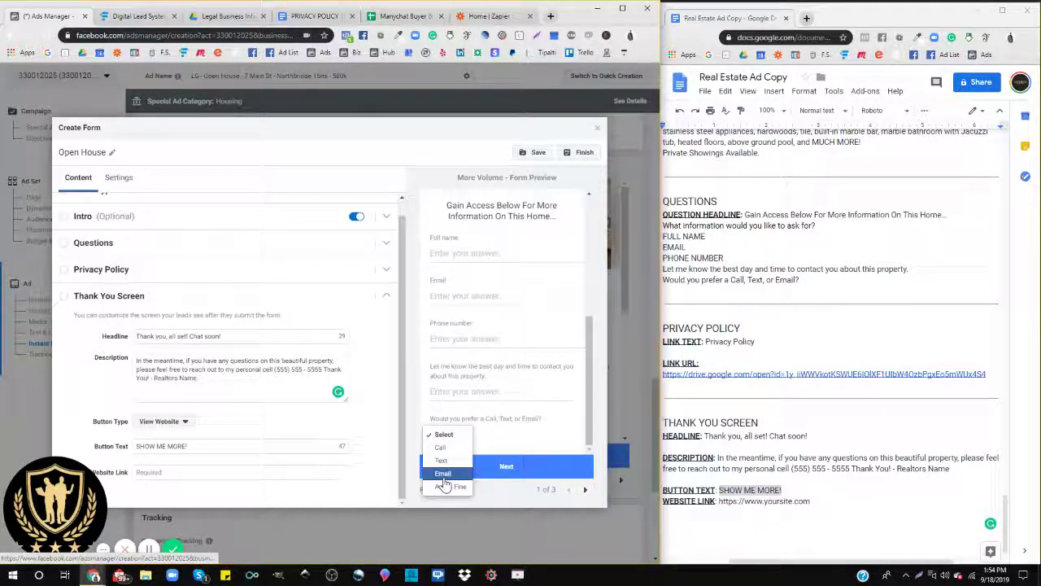
click(498, 431)
click(585, 489)
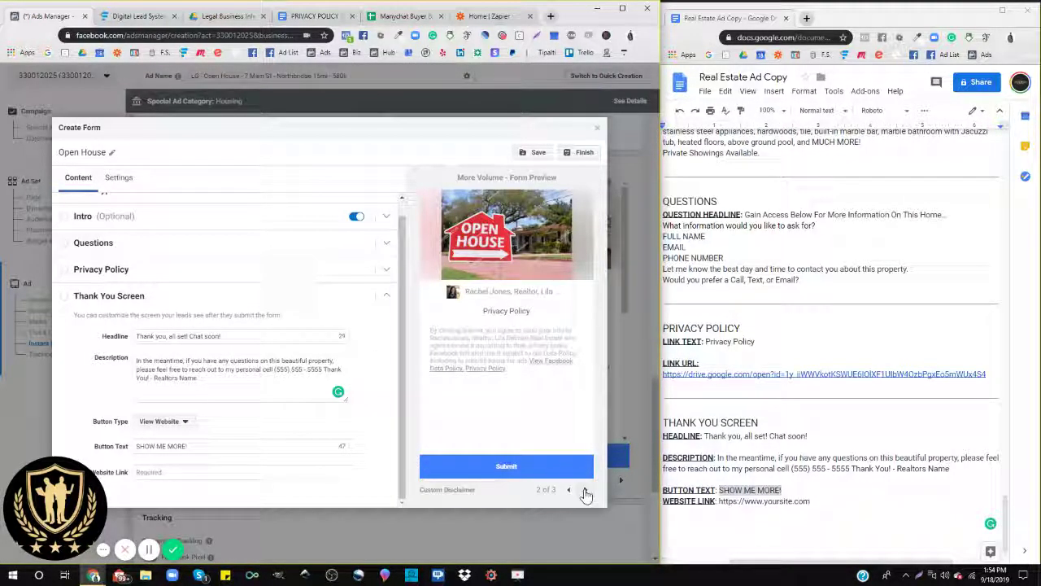
click(585, 489)
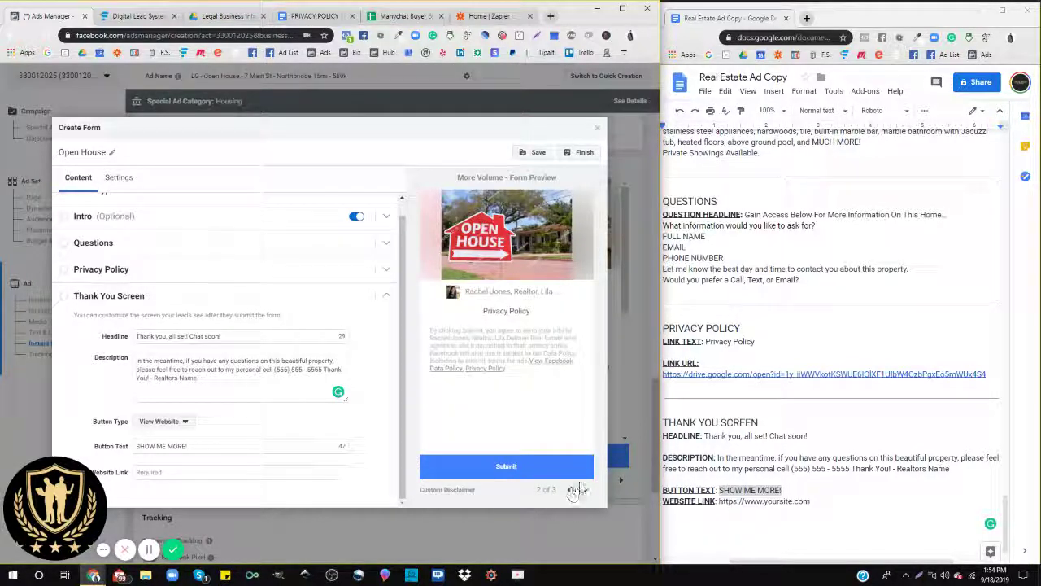
click(586, 490)
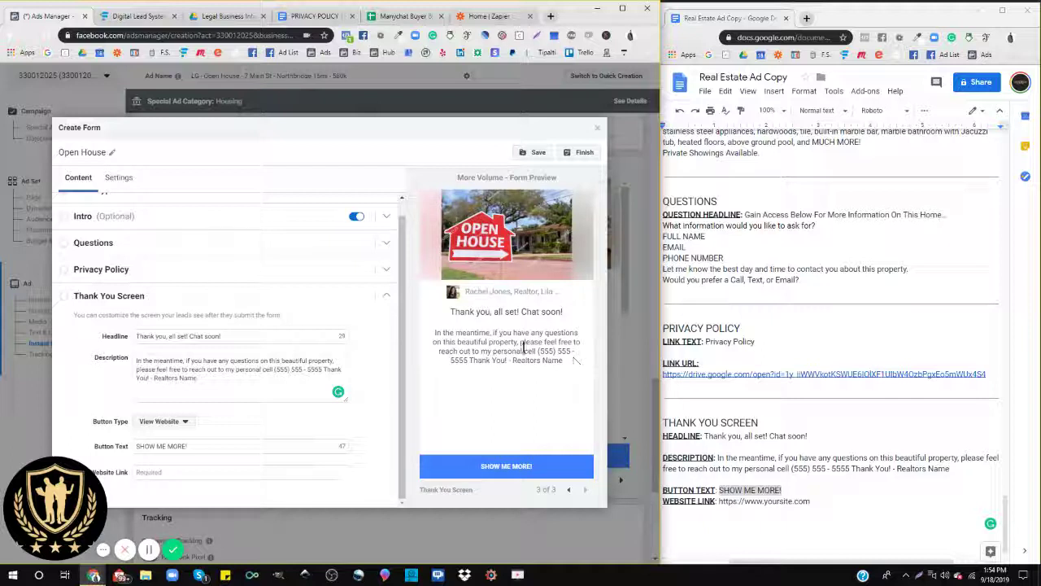
click(213, 384)
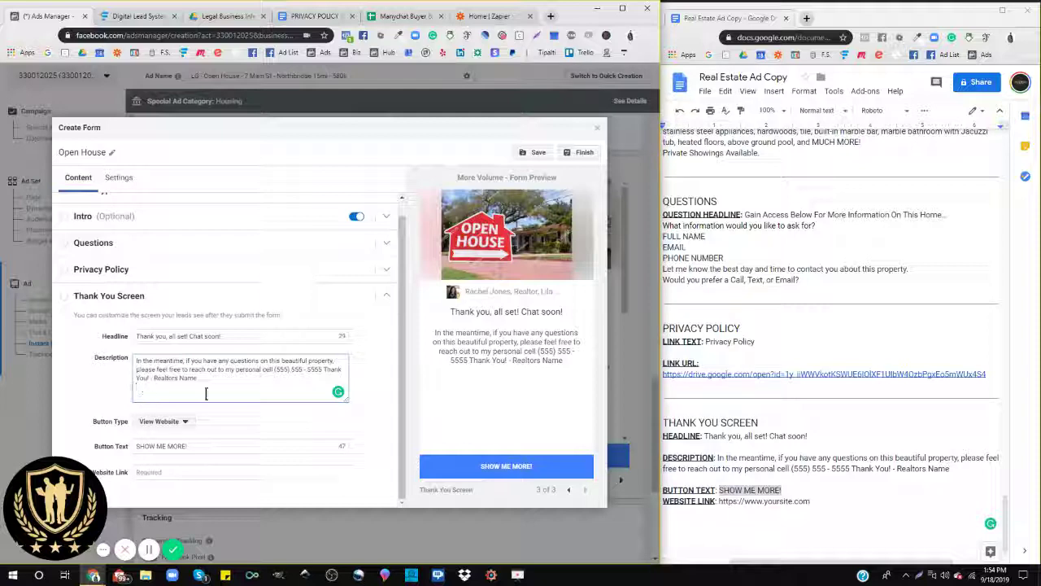
Step: Delete the trailing blank line so the description ends with 'Realtors Name'
key(BackSpace)
key(BackSpace)
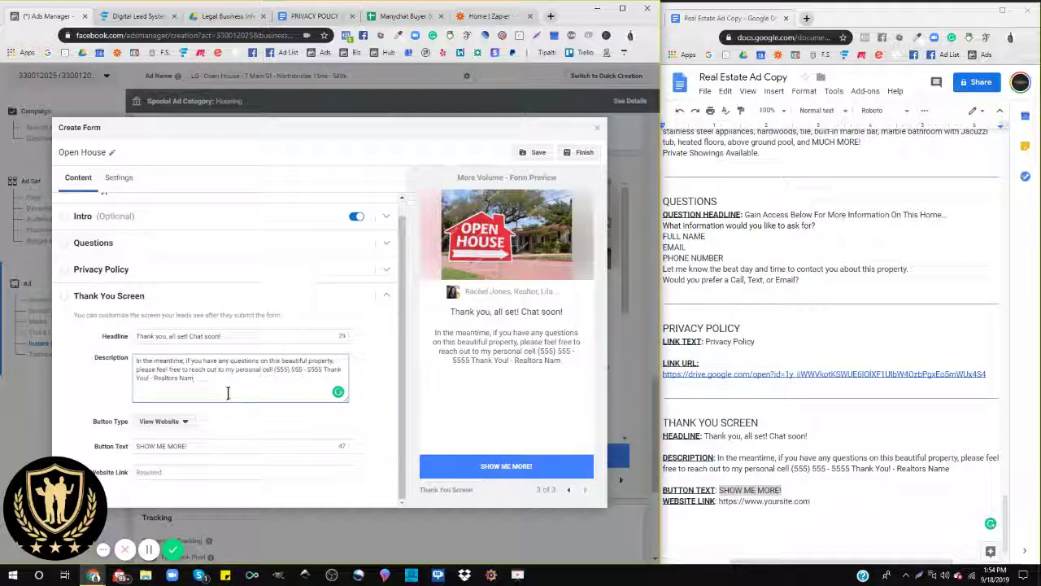
text(e)
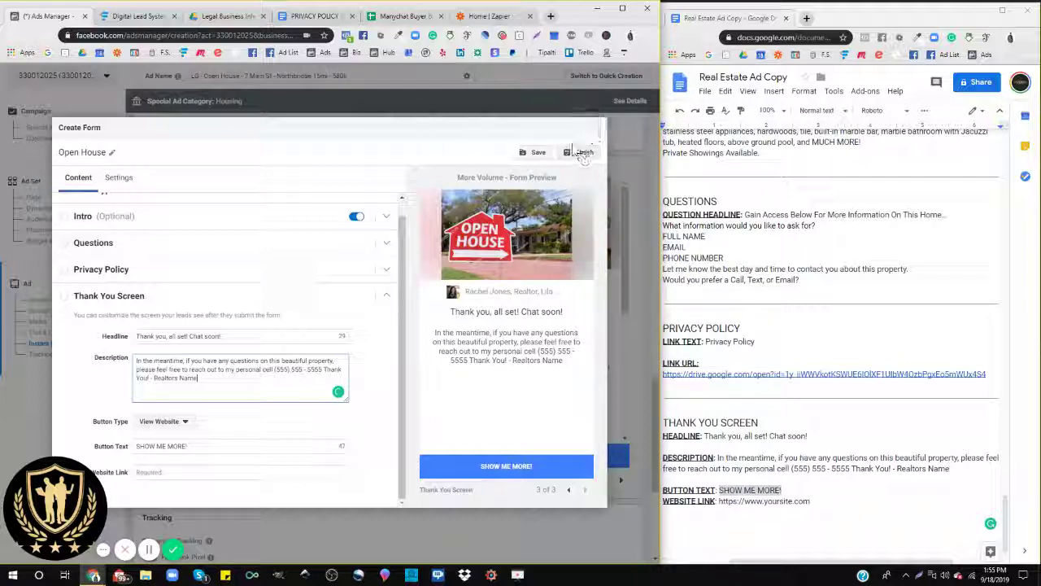
Step: Close and discard the lead form draft, then point out the Facebook Pixel tracking setting
click(597, 130)
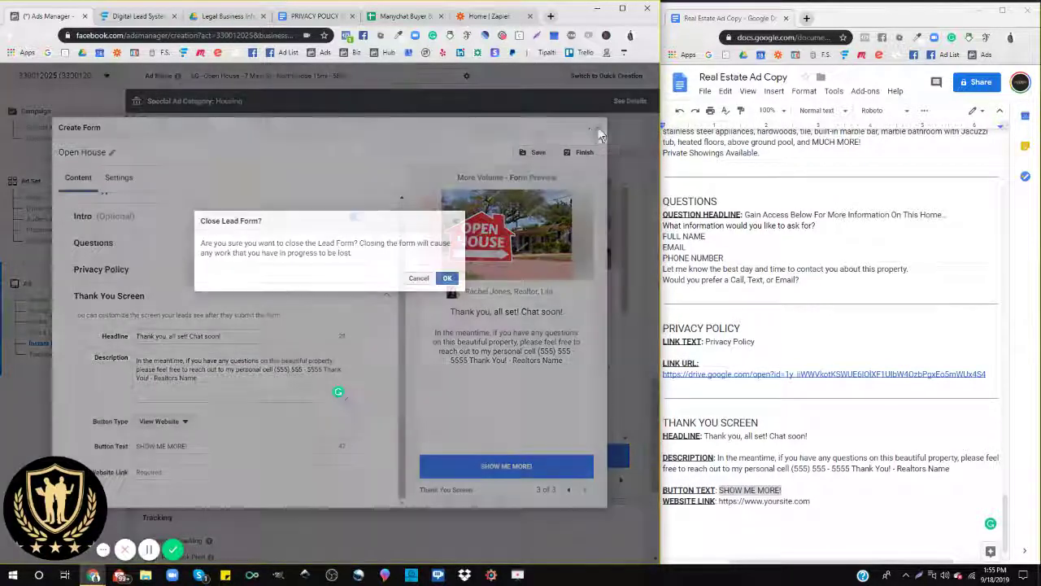
click(446, 279)
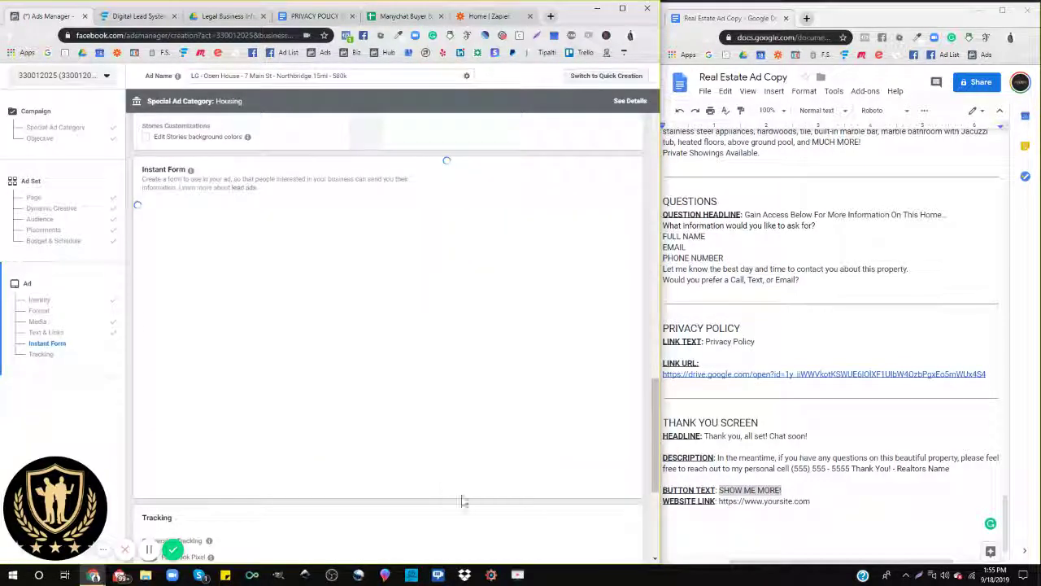
scroll(271, 519, down, 3)
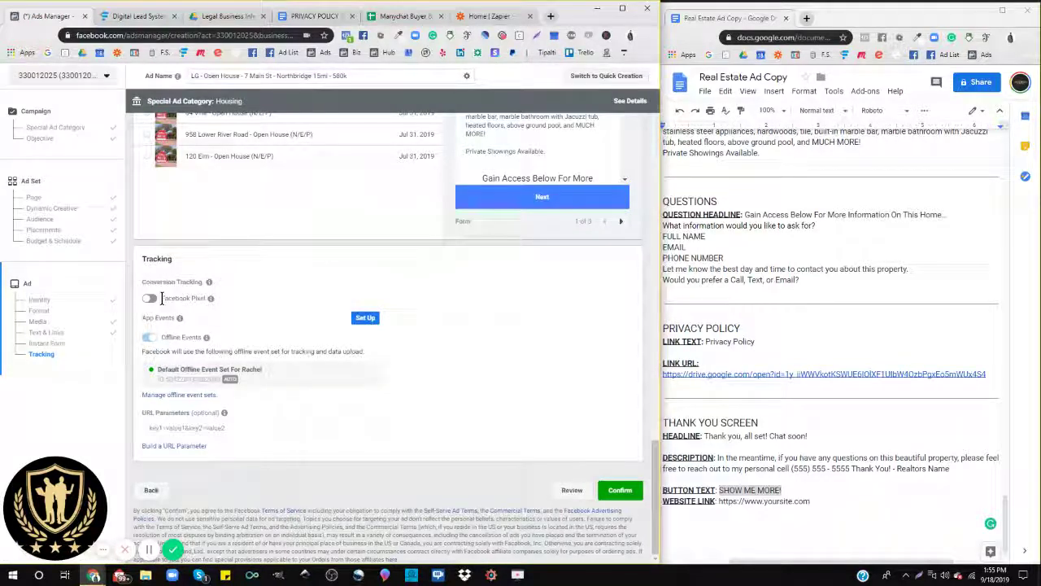
drag(161, 298, 209, 303)
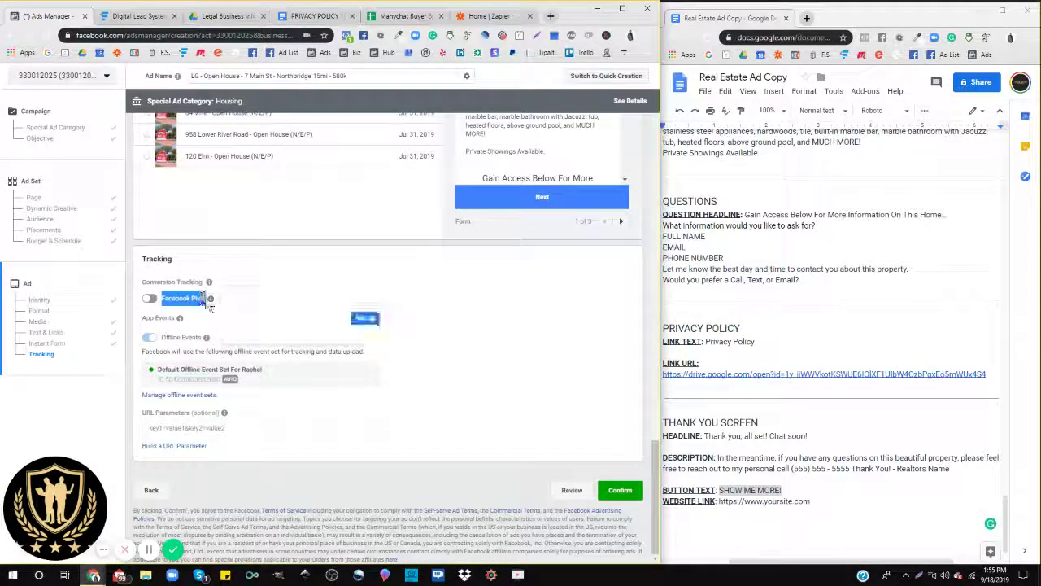
click(237, 274)
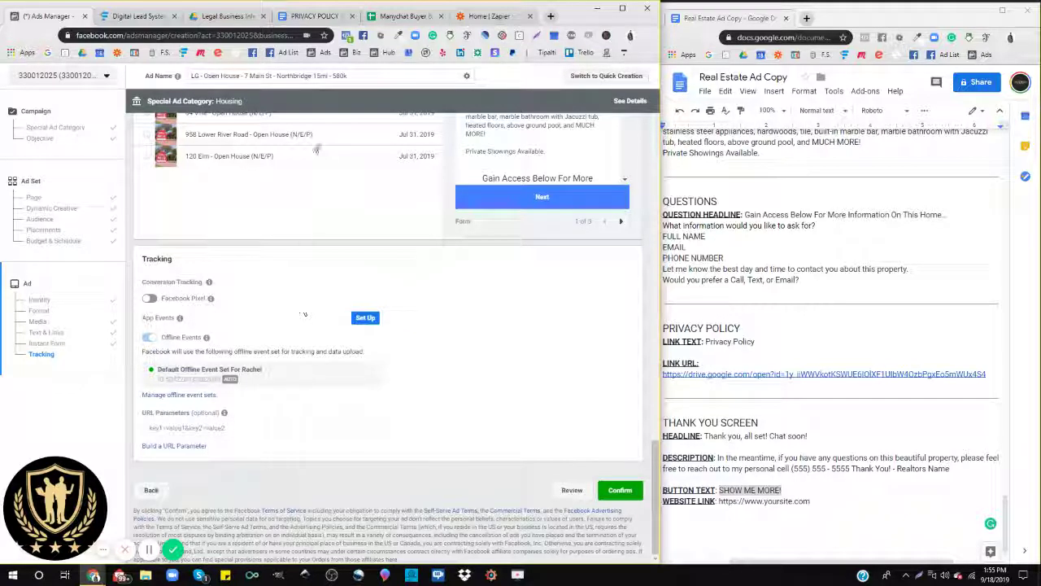
Step: Maximize the browser and leave ad creation for the main Ads Manager page
click(623, 8)
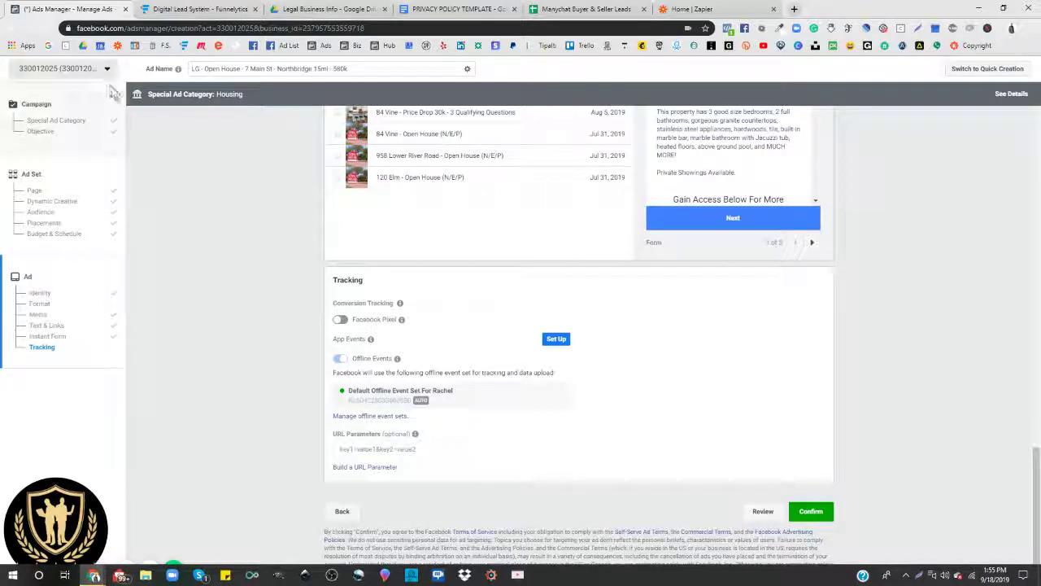
click(323, 44)
click(574, 90)
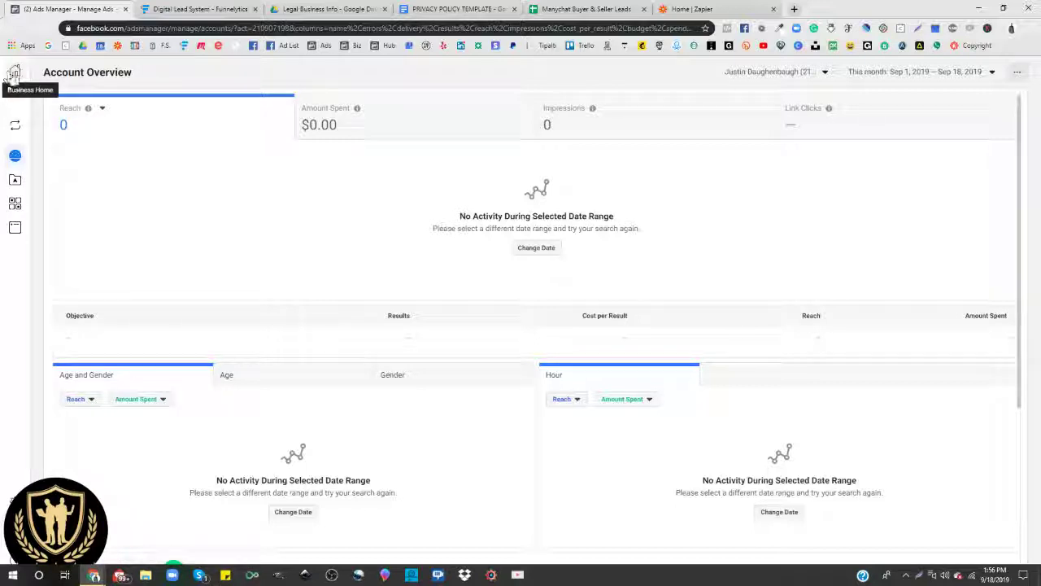
Step: Select the client's ad account, whose overview shows 14,698 reach and $244.74 spent
mouse_move(13, 188)
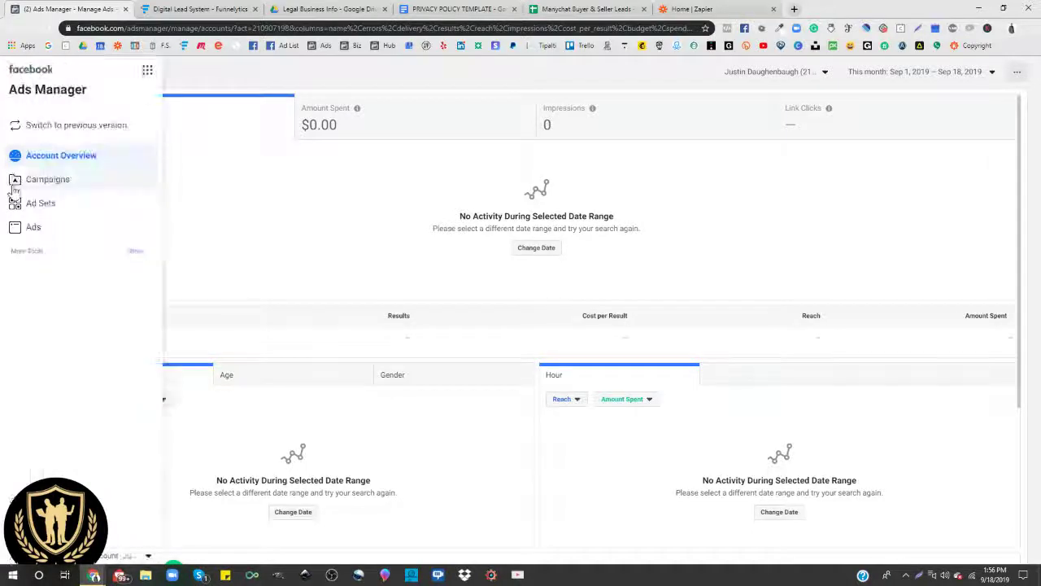
click(777, 71)
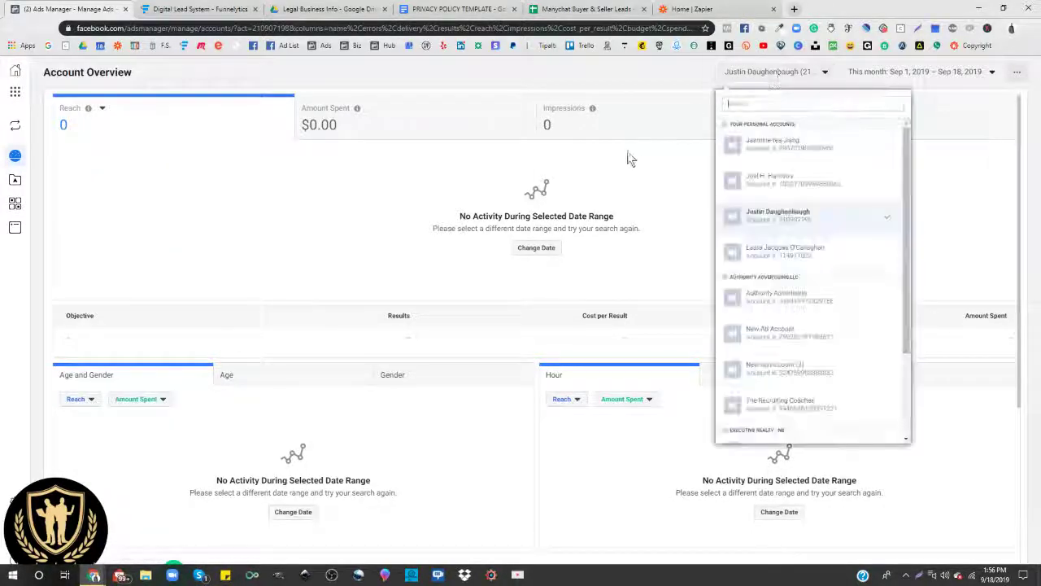
scroll(813, 399, down, 5)
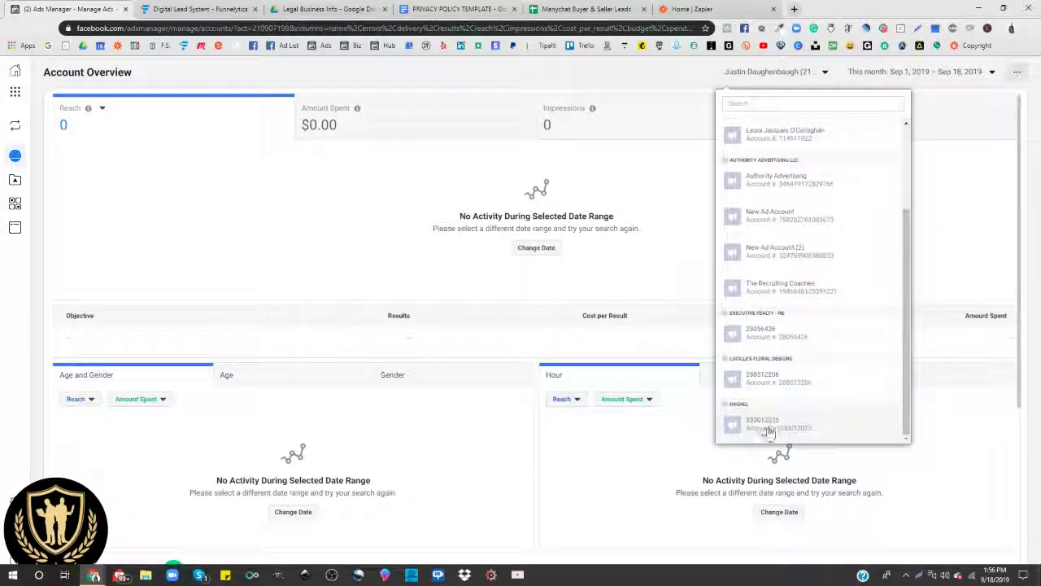
click(767, 425)
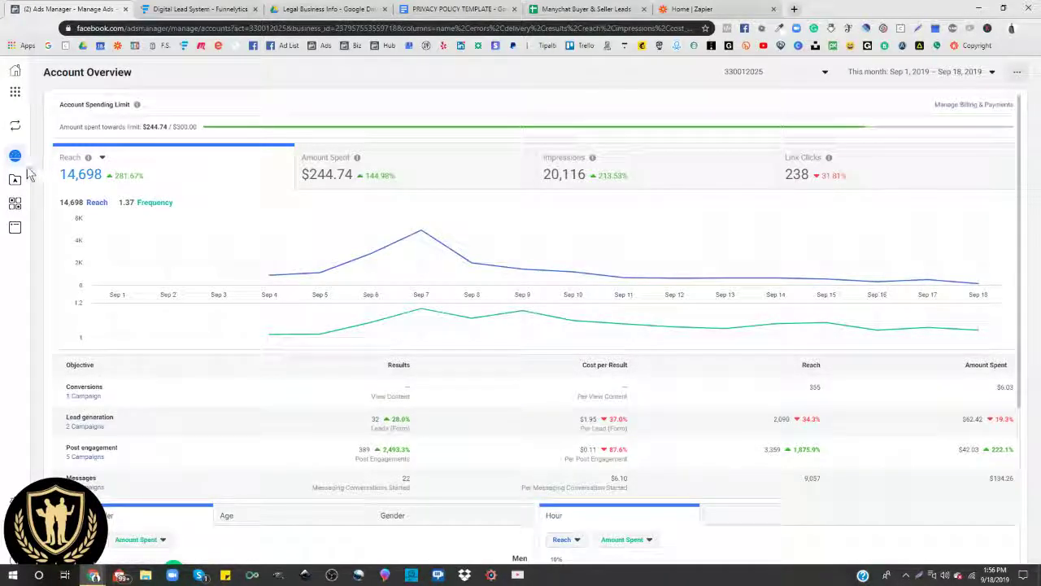
mouse_move(31, 173)
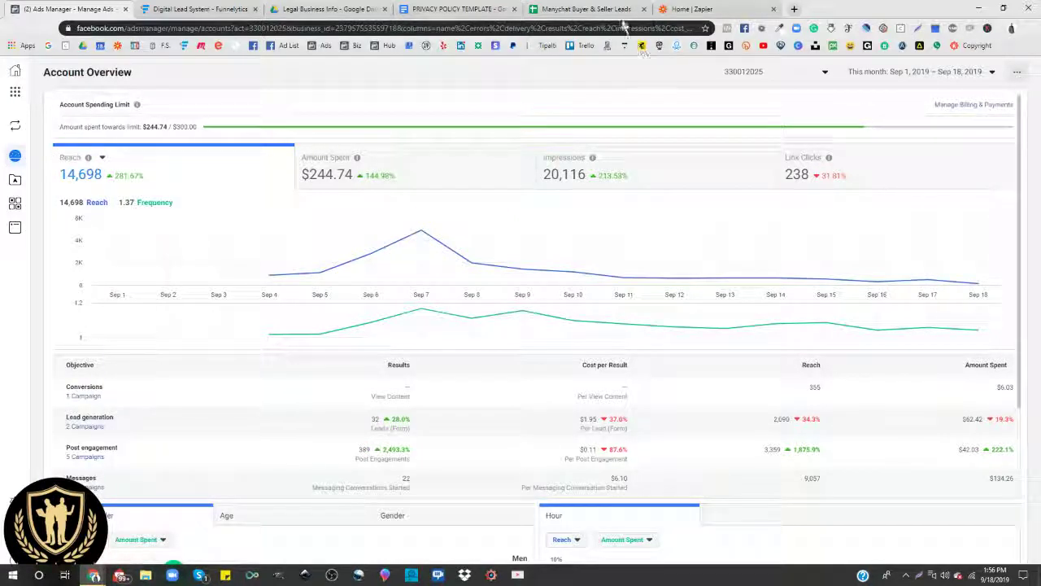
click(204, 10)
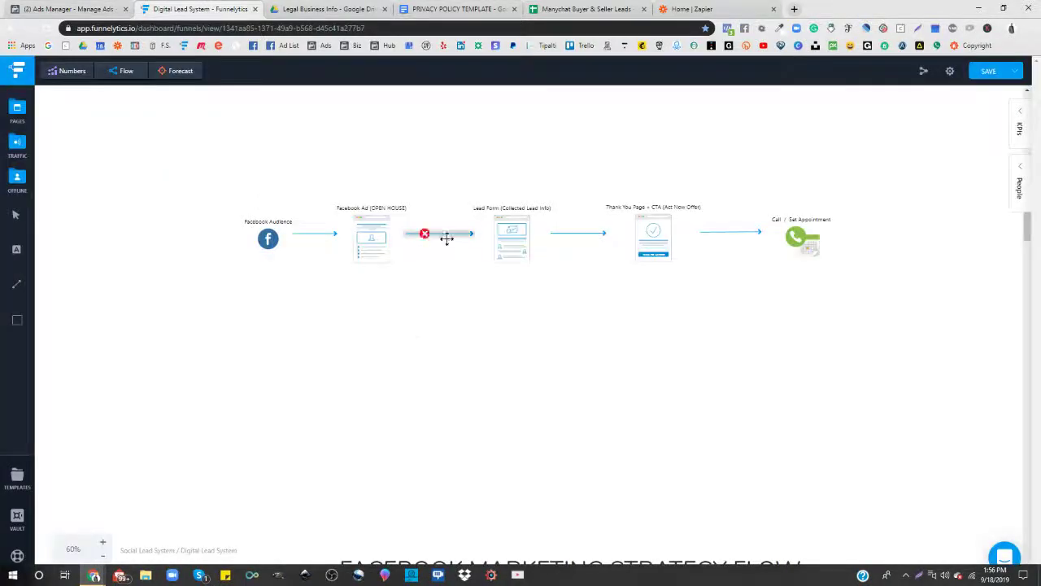
scroll(449, 244, down, 10)
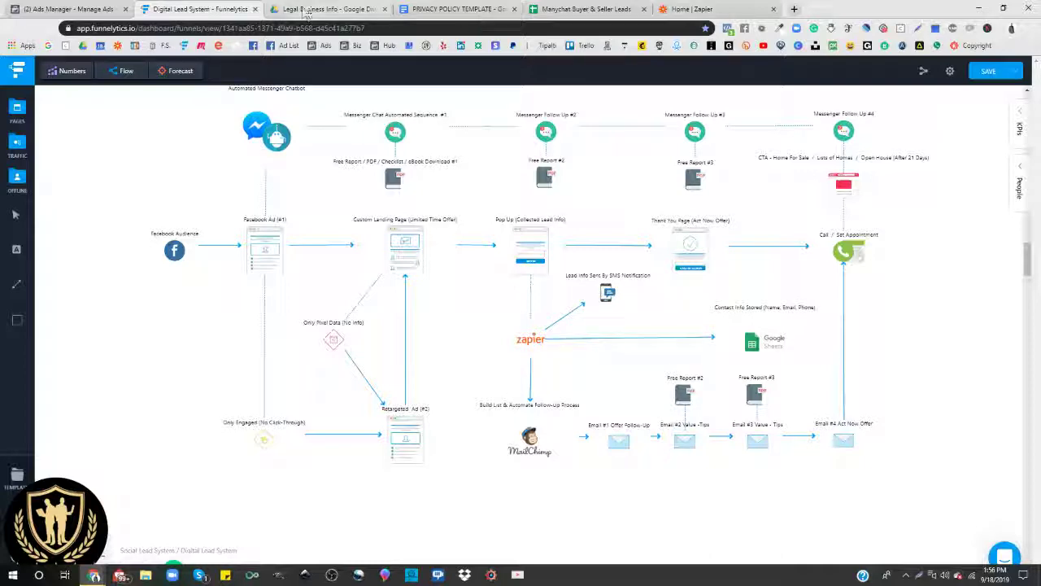
click(570, 10)
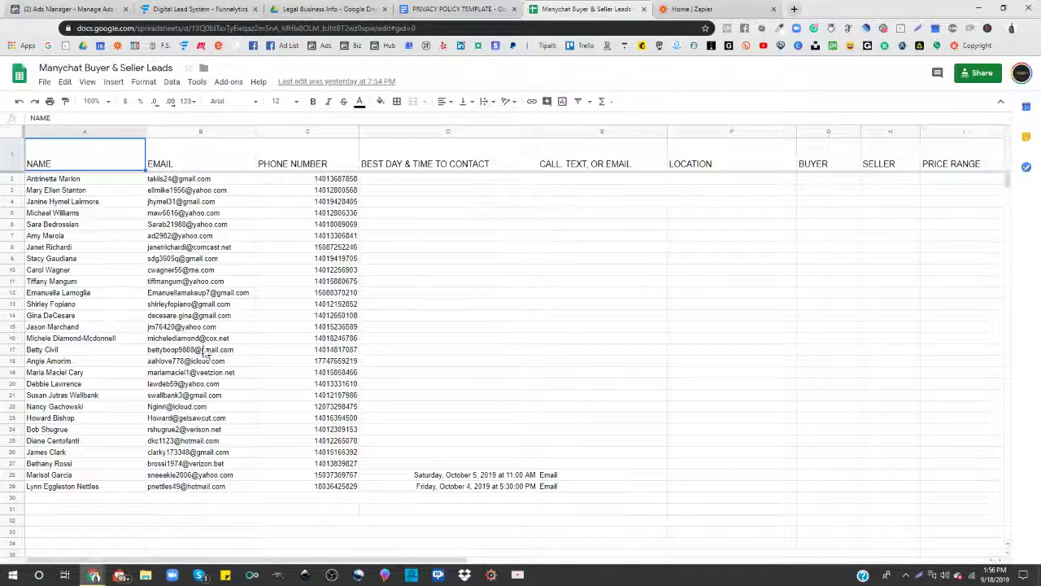
click(48, 10)
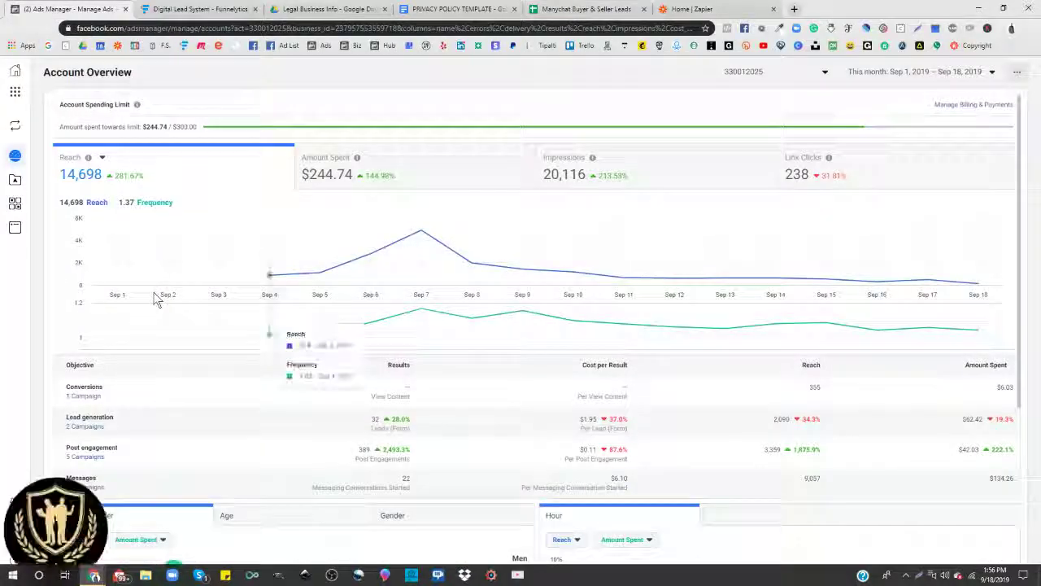
Step: From the Ads list, open Download Leads for the 30DBS ad, showing 10 leads for Sep 1–18, 2019
mouse_move(27, 193)
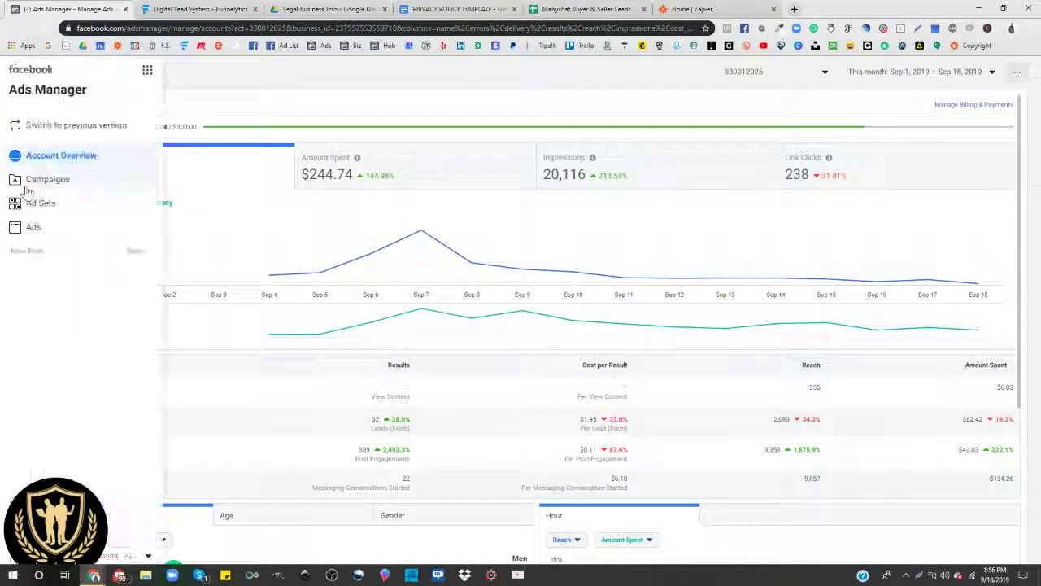
click(41, 232)
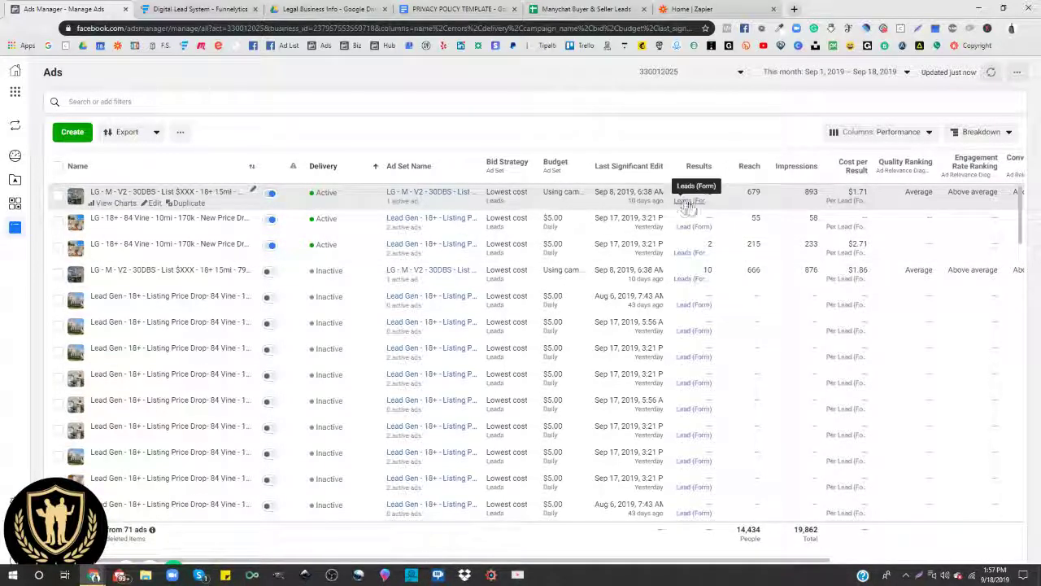
drag(727, 169, 782, 181)
click(755, 199)
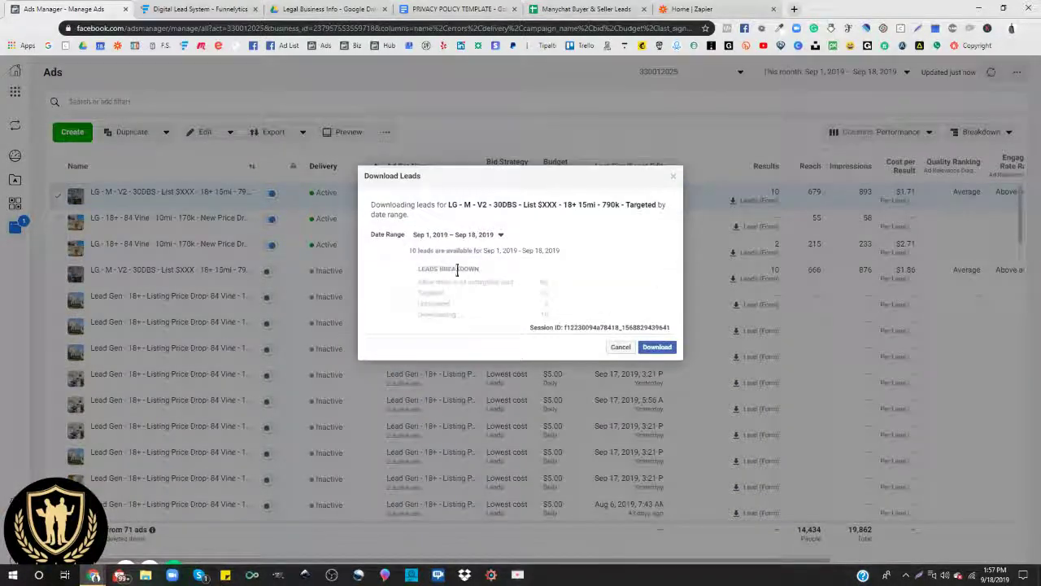
Step: Download the 10-lead file, close the dialog, and switch to the Funnelytics Digital Lead System diagram
click(656, 349)
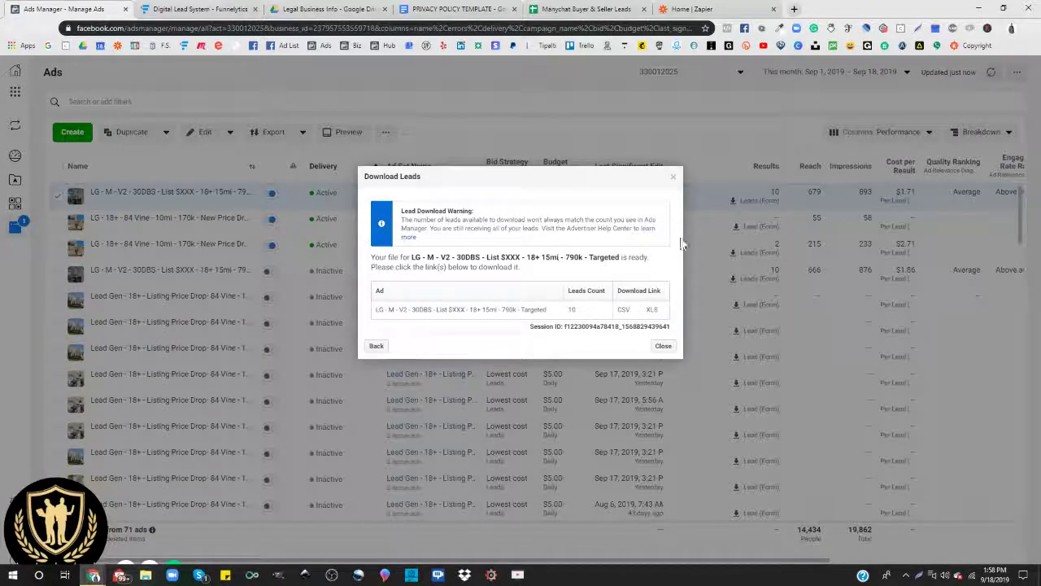
click(376, 347)
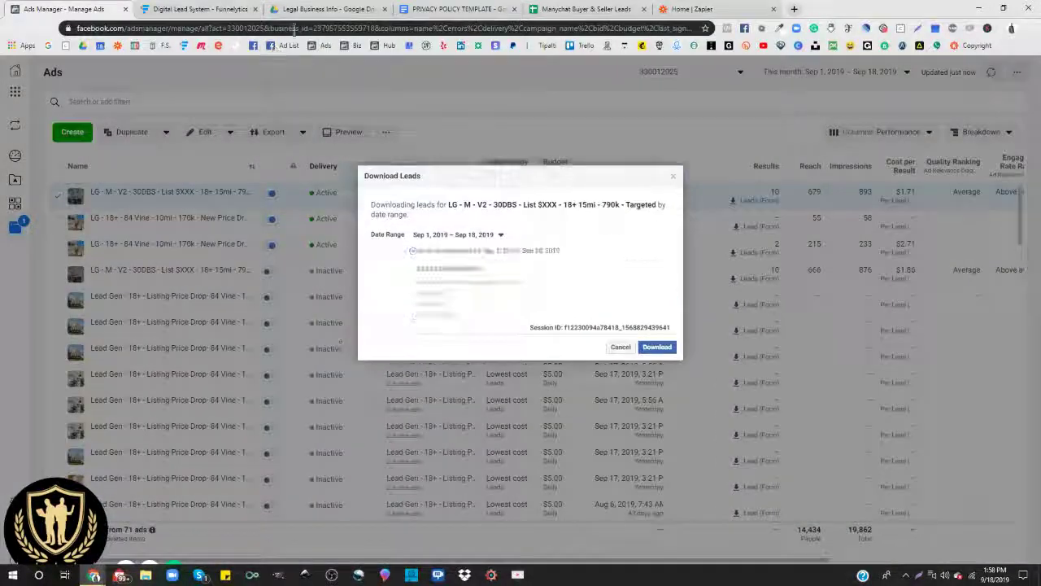
click(674, 178)
click(696, 9)
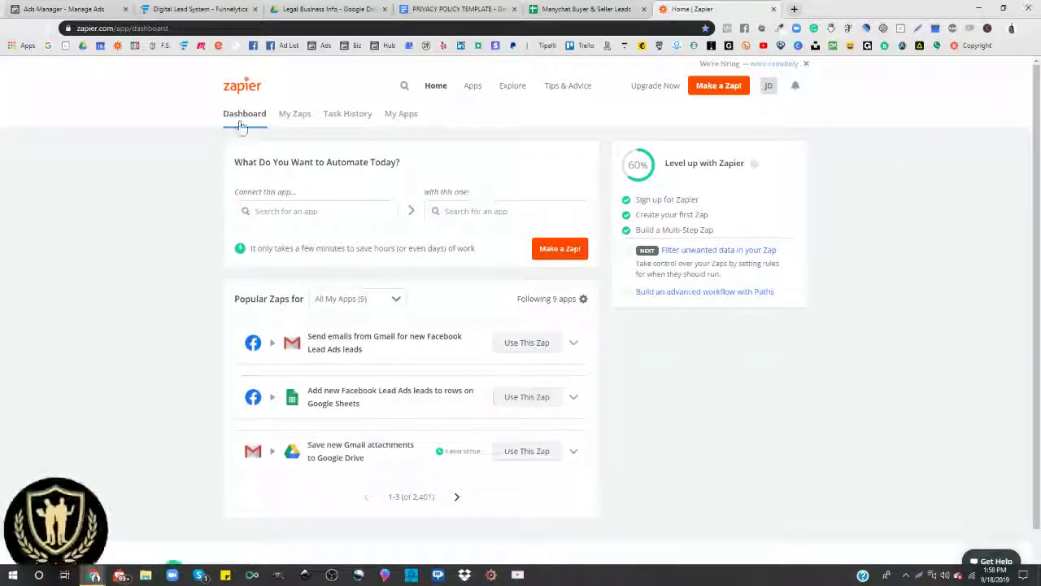
click(191, 11)
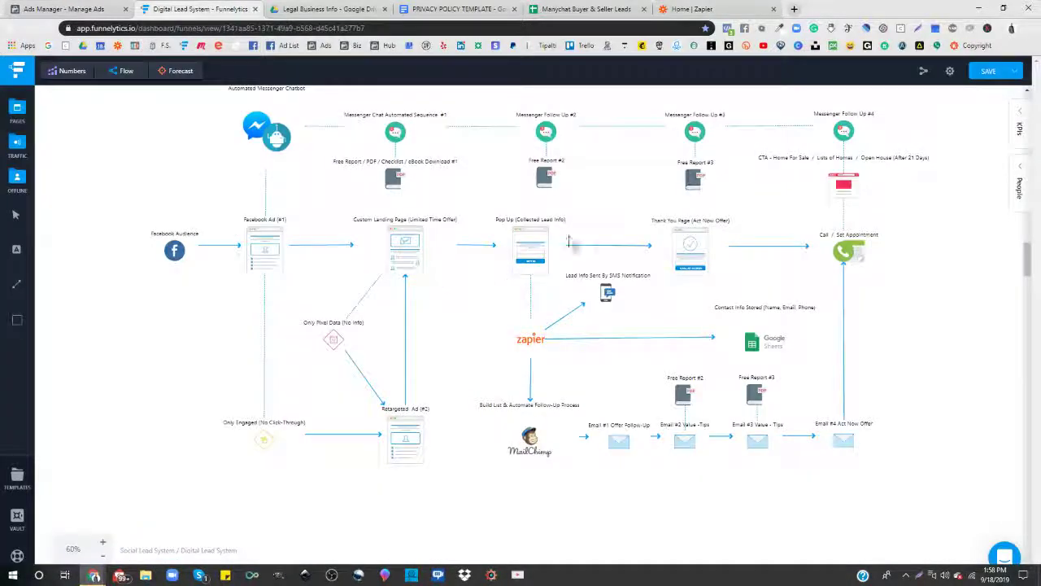